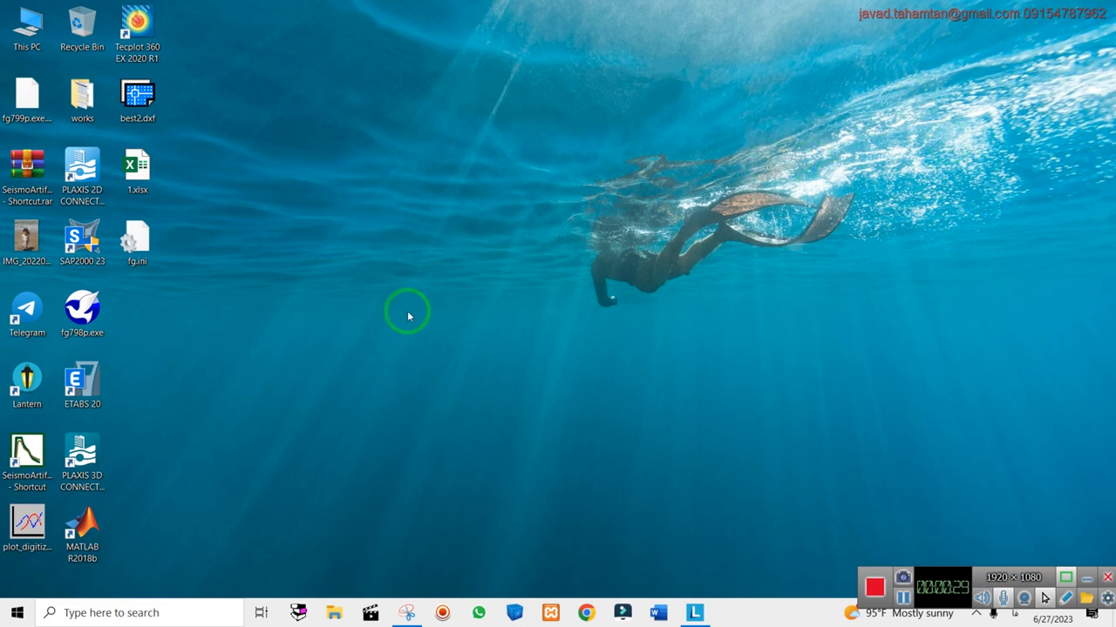
double_click(82, 97)
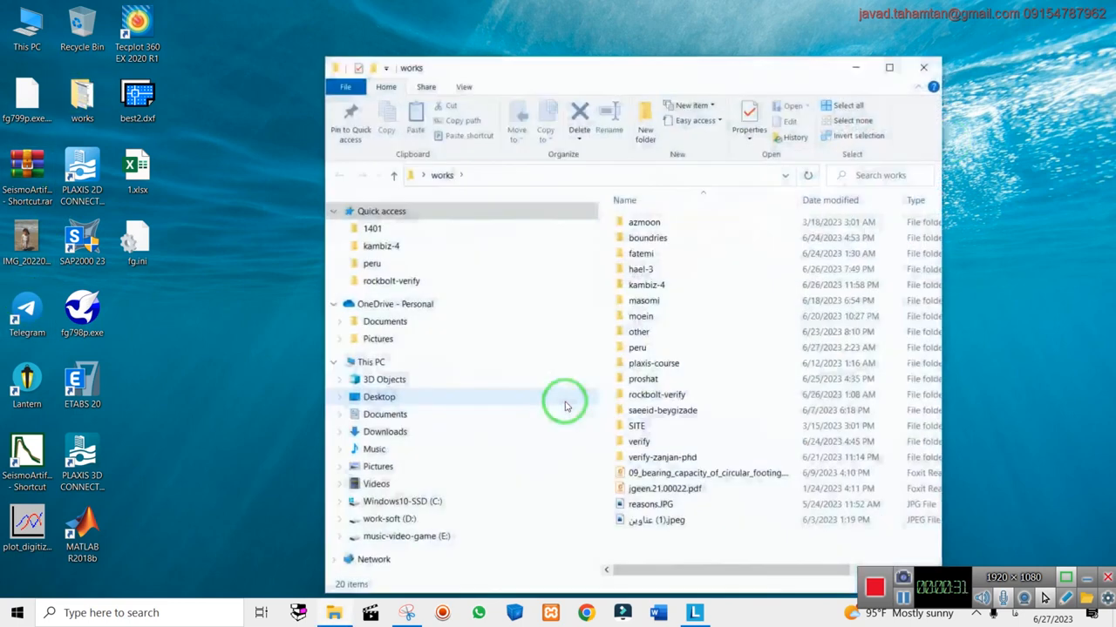
click(889, 67)
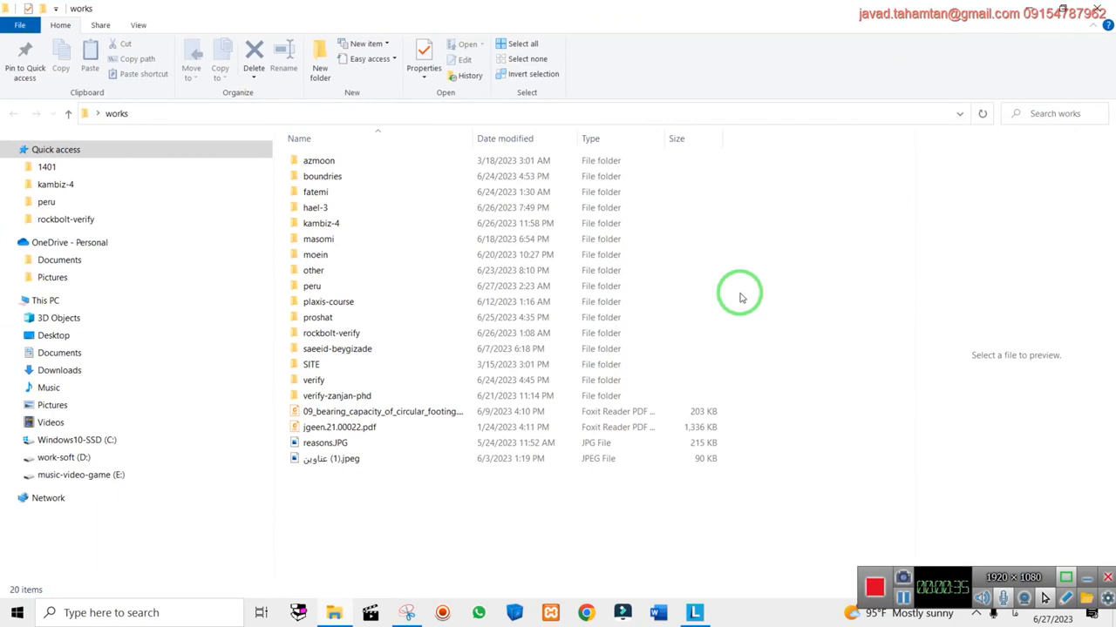
double_click(396, 287)
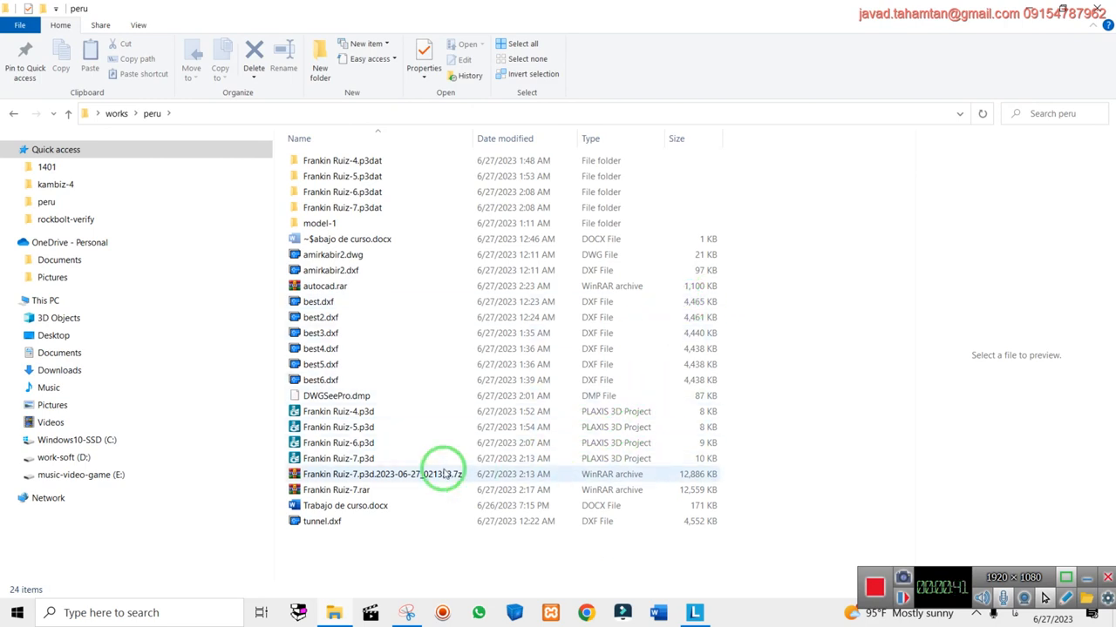
click(349, 460)
double_click(346, 459)
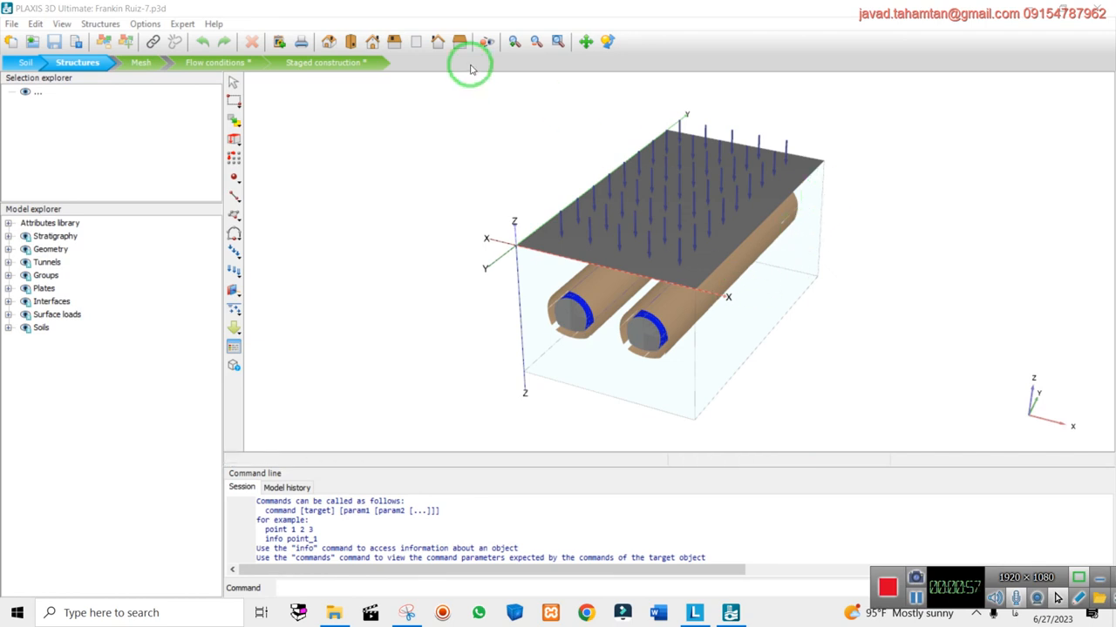
drag(713, 275, 812, 241)
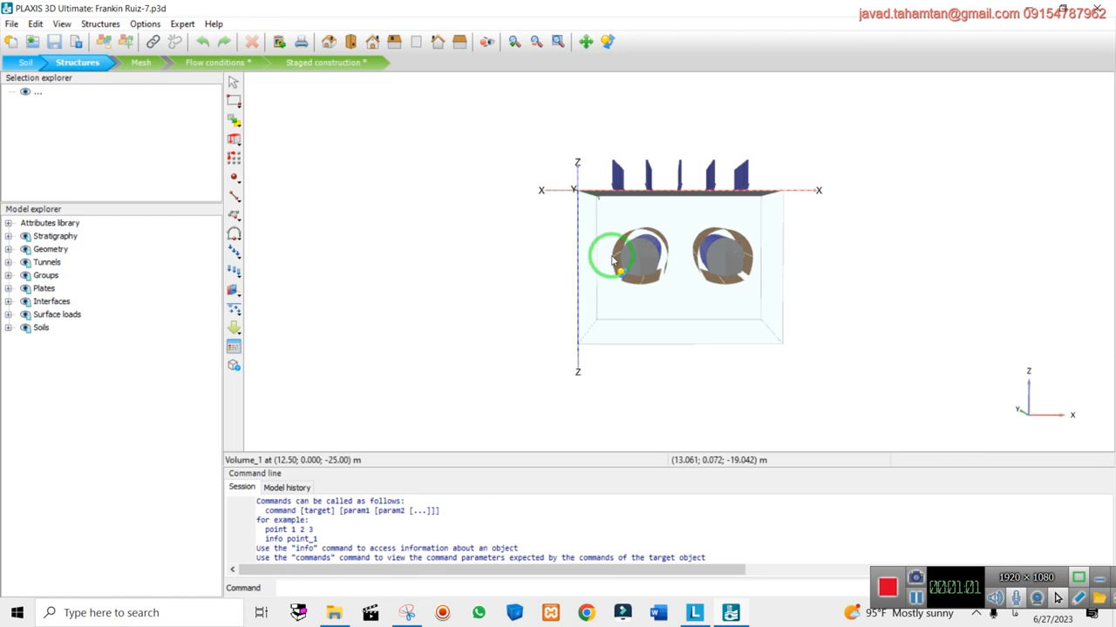
drag(641, 252, 744, 152)
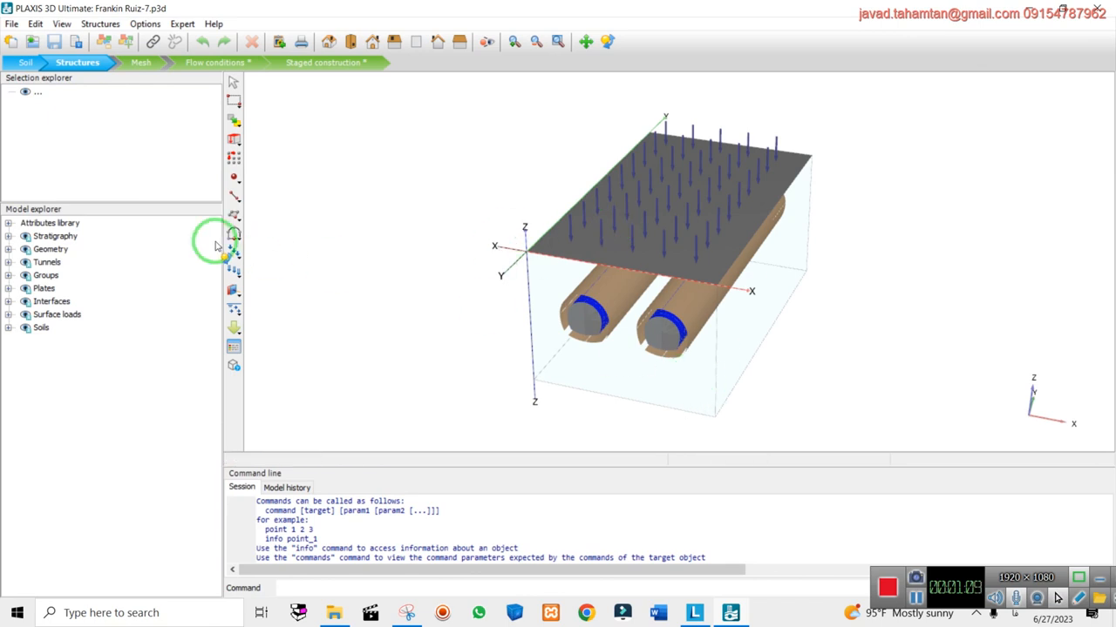
click(27, 64)
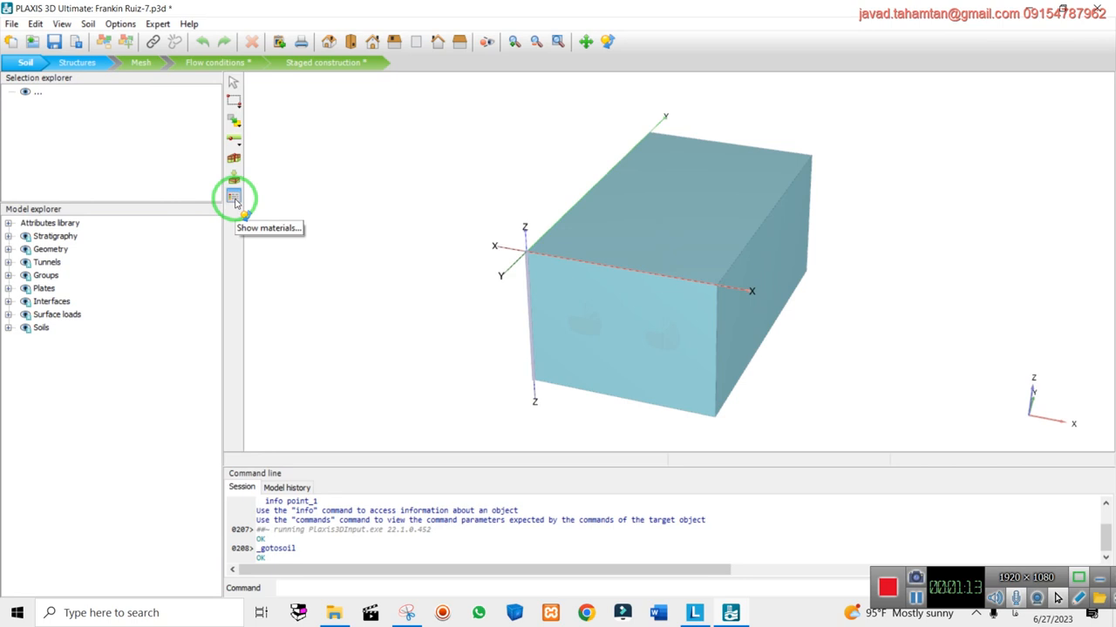
click(1027, 5)
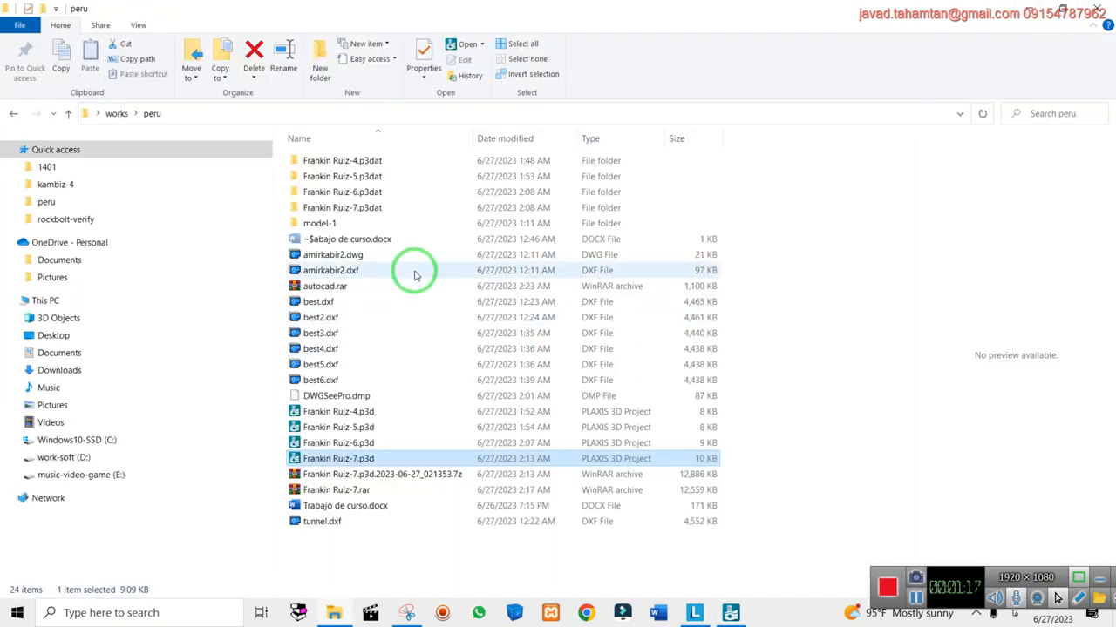
Open best.dxf in DWGSee Pro, dismiss the unregistered-version notice and zoom around the drawing
click(349, 308)
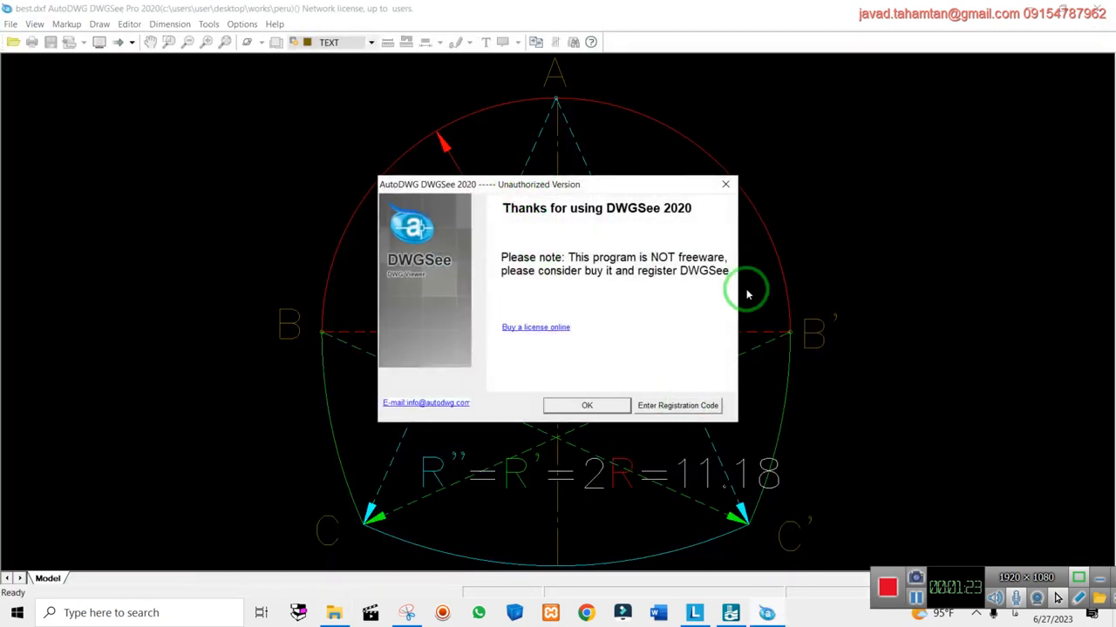
click(725, 185)
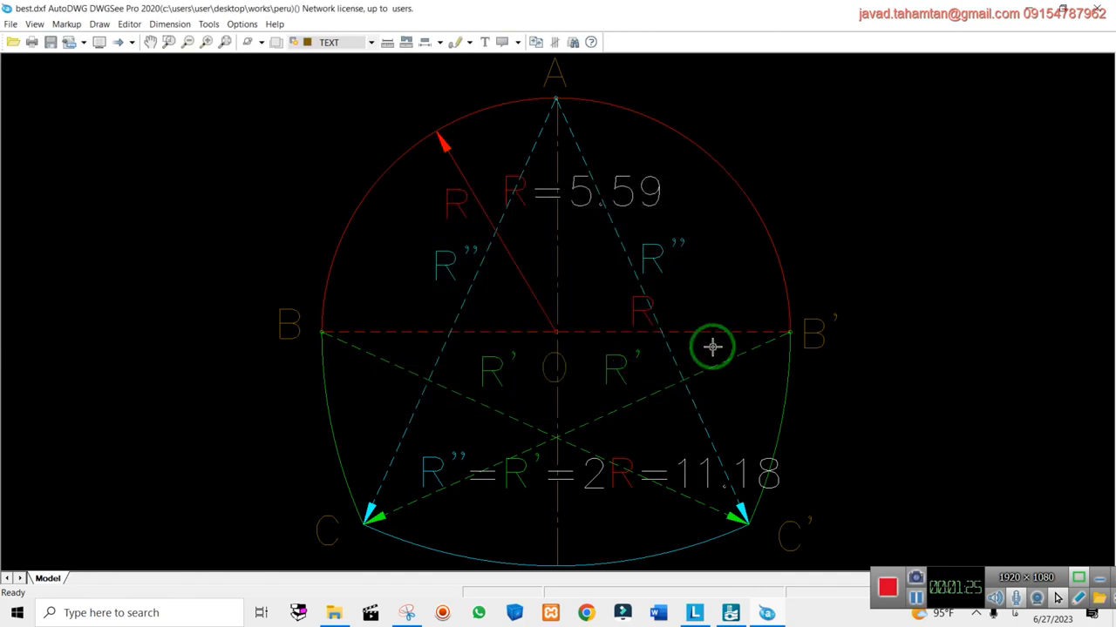
scroll(744, 344, down, 2)
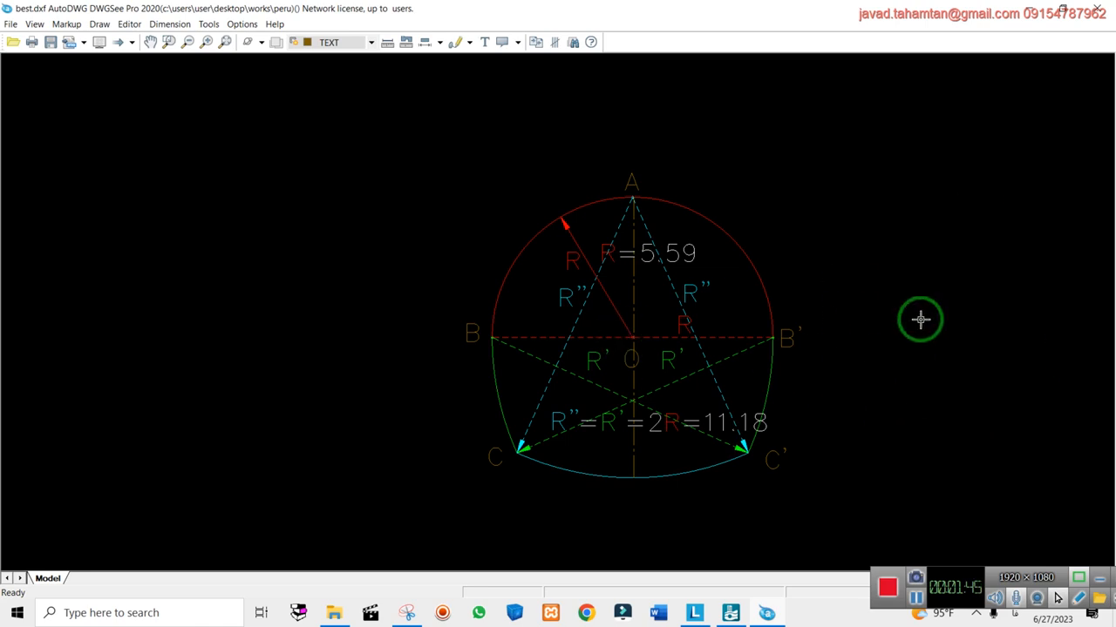
scroll(874, 468, up, 3)
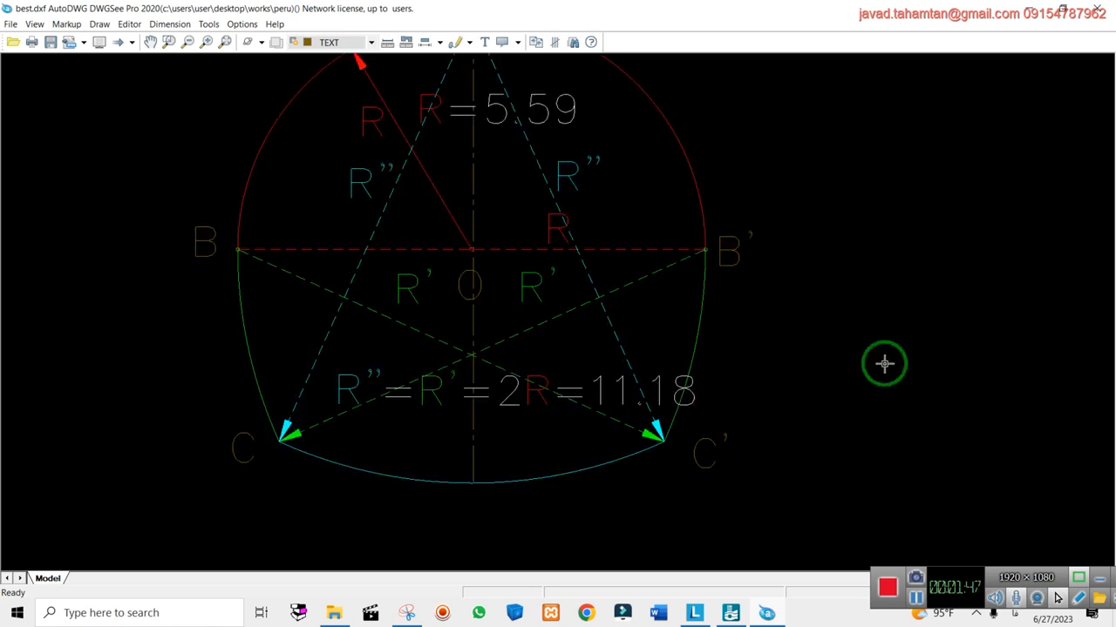
scroll(884, 363, down, 3)
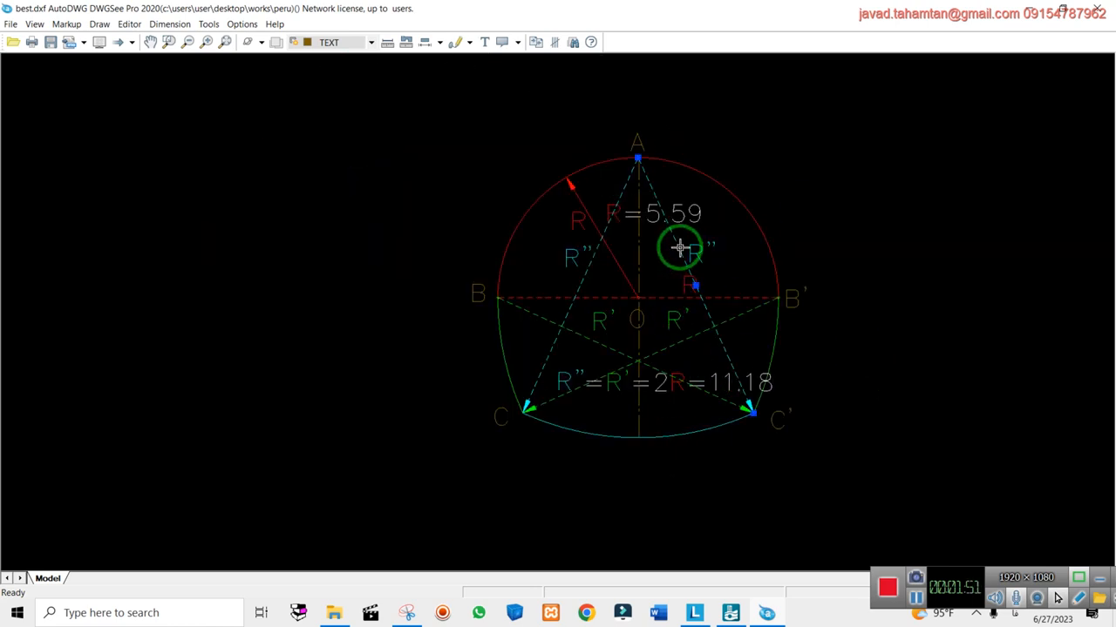
Delete the dashed line A–C', the R and R'' labels, and the R=5.59 text
key(Delete)
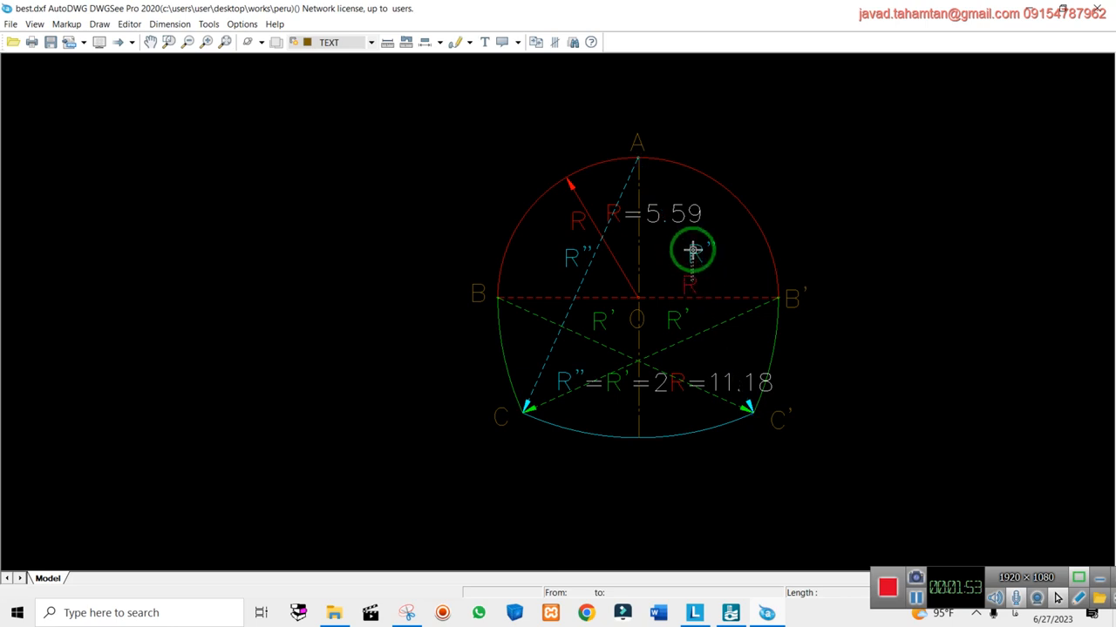
click(698, 251)
key(Delete)
click(685, 220)
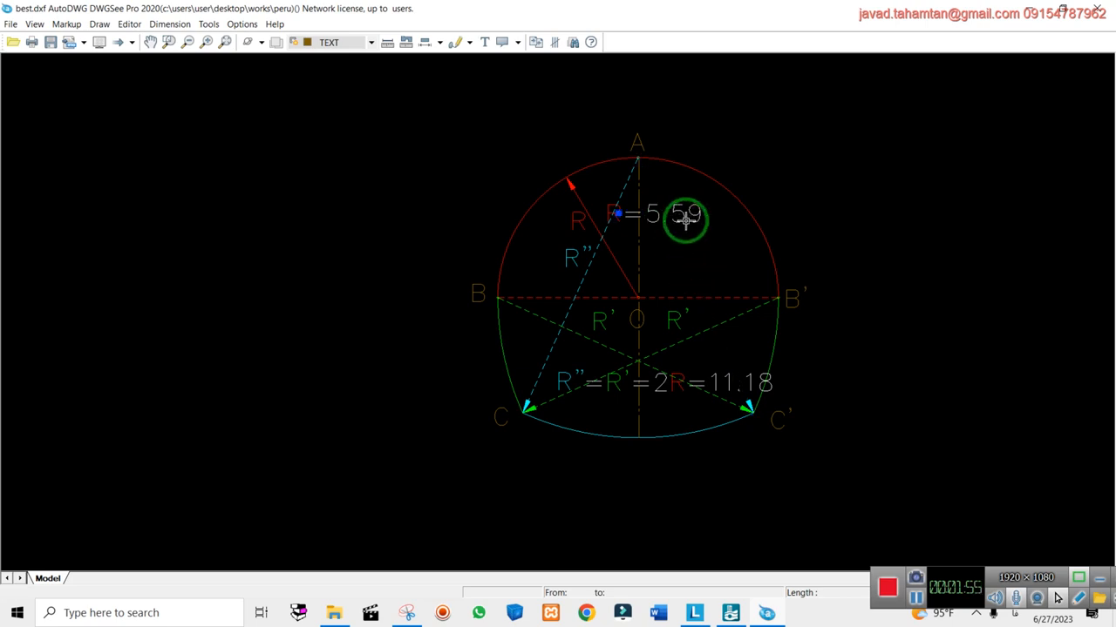
key(Delete)
Delete the dashed line A–C, the red radius line and its leftover arrowhead
click(601, 220)
key(Delete)
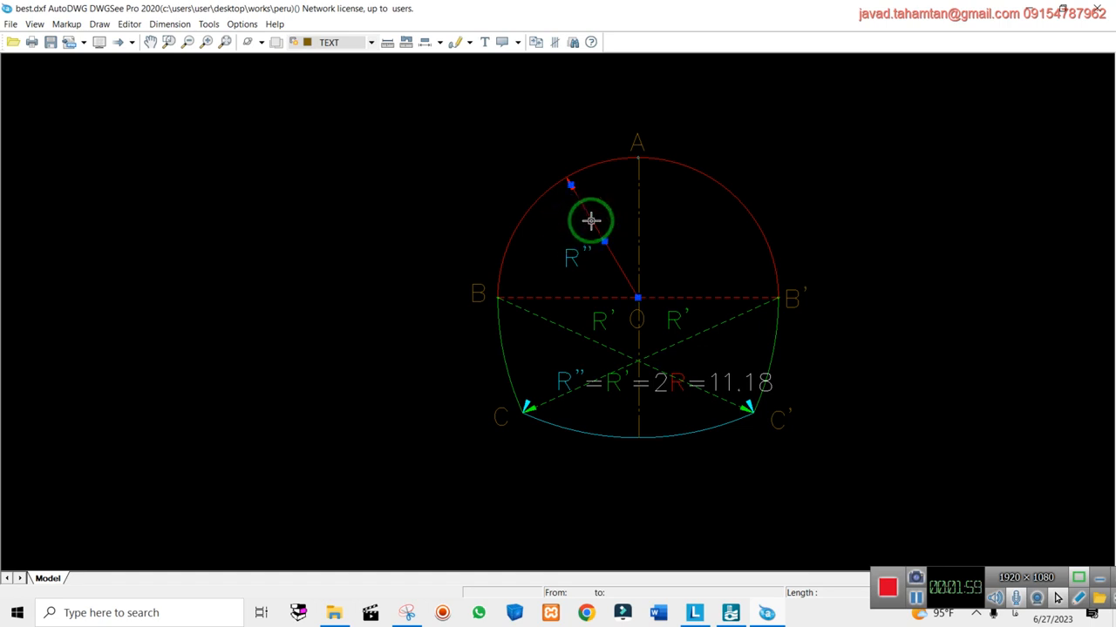
key(Delete)
click(590, 247)
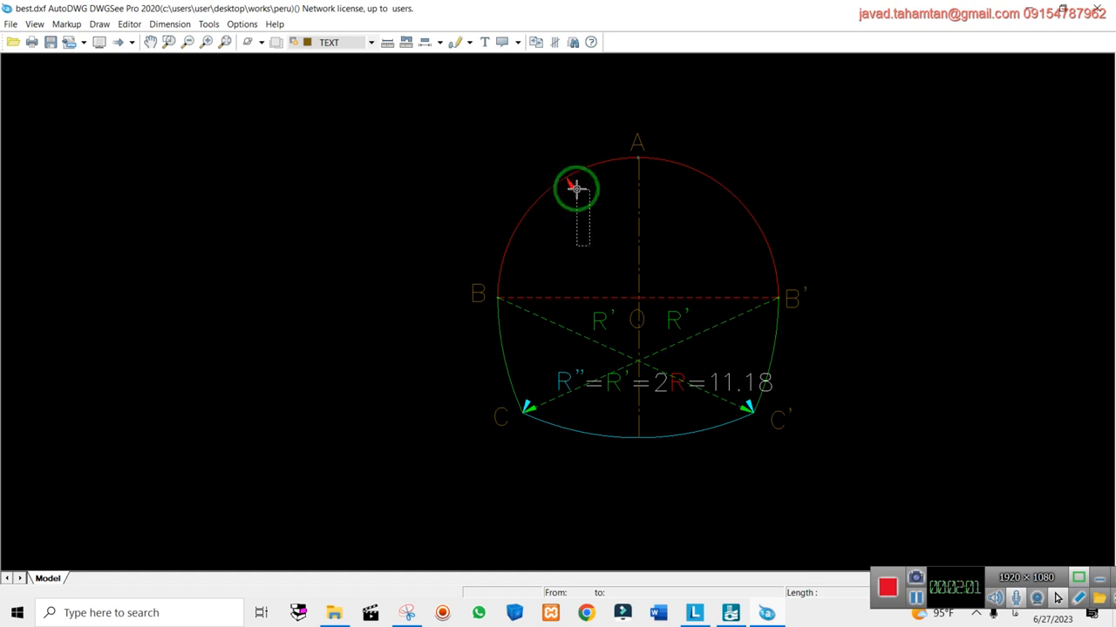
click(572, 180)
key(Delete)
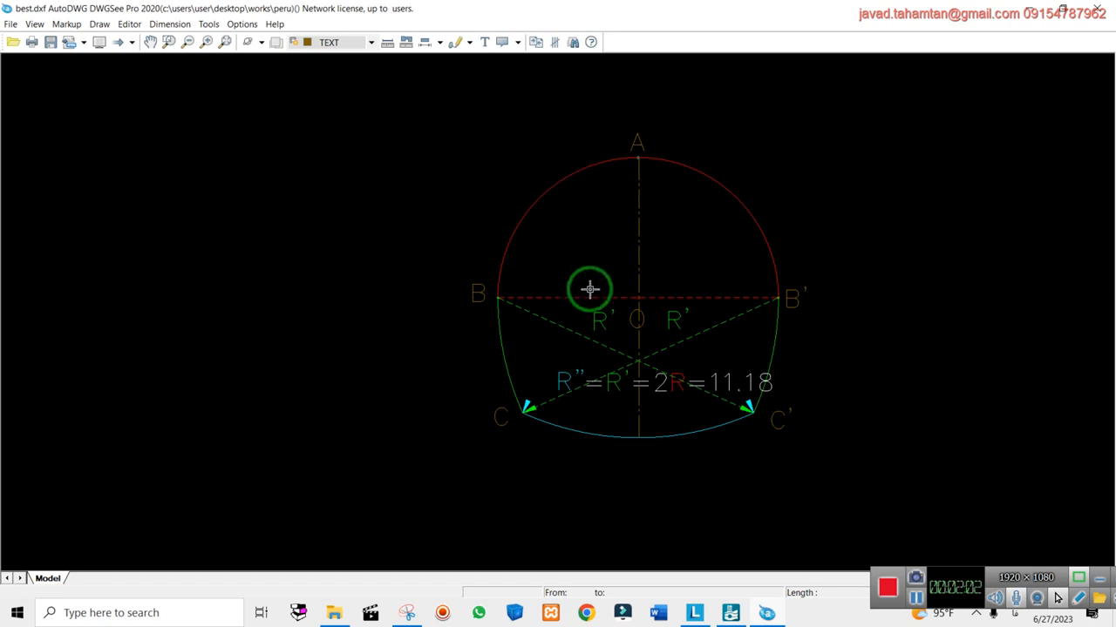
click(11, 25)
Open best6.dxf, saving the edits made to best.dxf
click(17, 56)
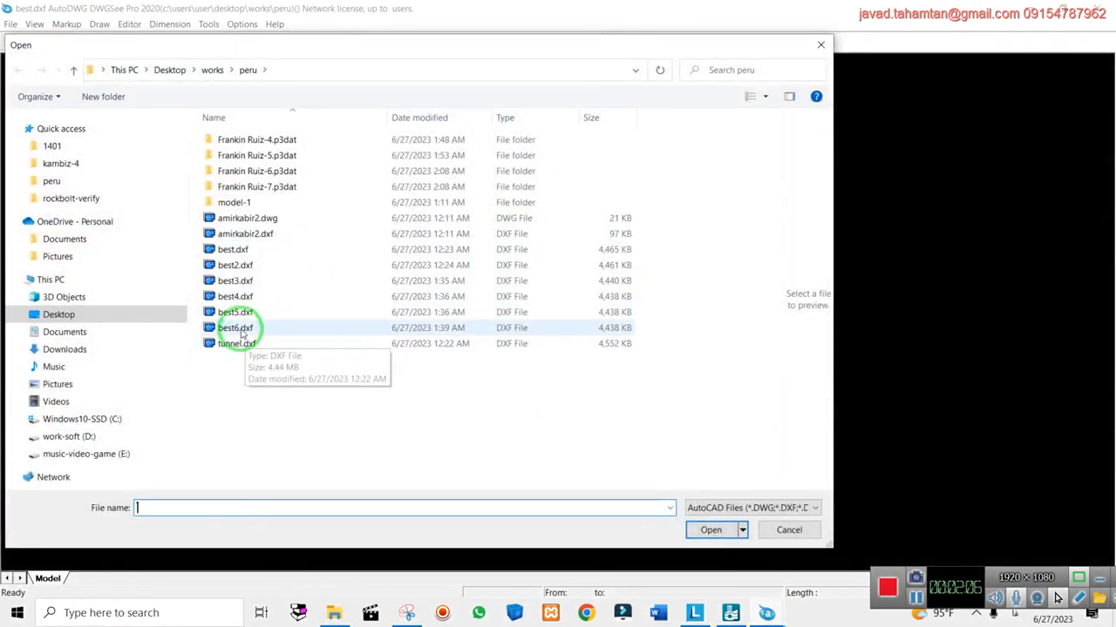
double_click(236, 327)
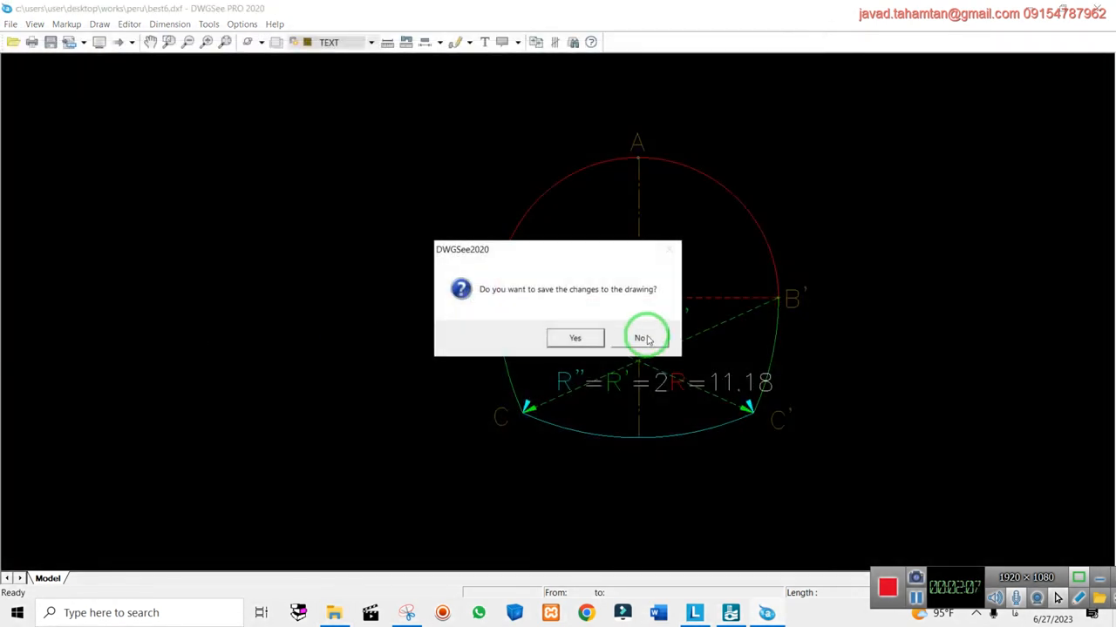
click(601, 339)
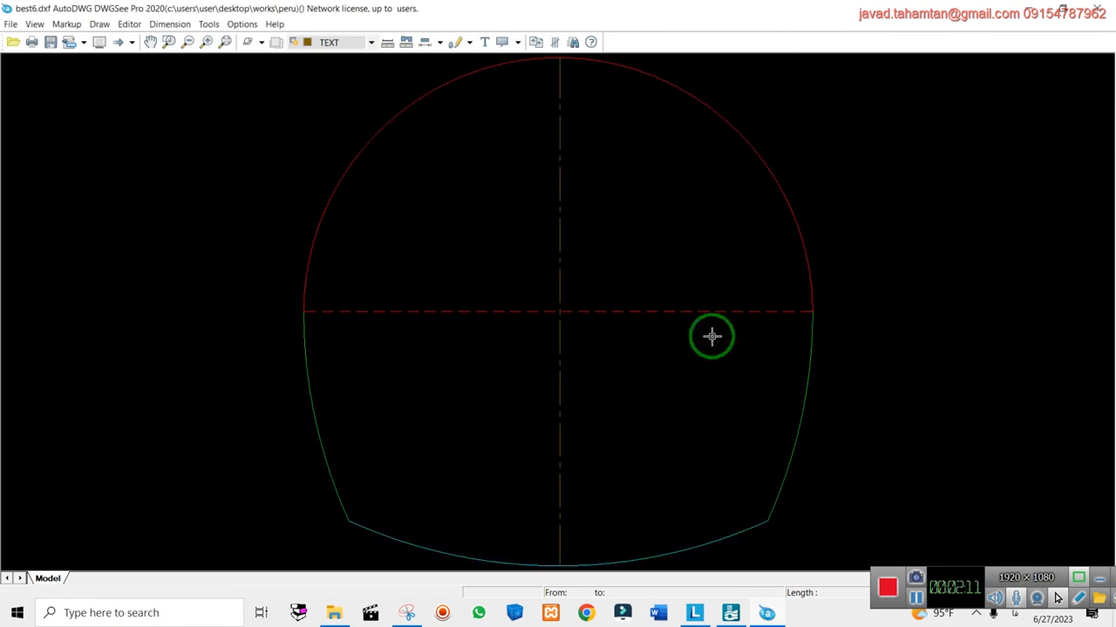
Zoom around best6.dxf's tunnel outline, then minimize DWGSee
scroll(712, 337, down, 2)
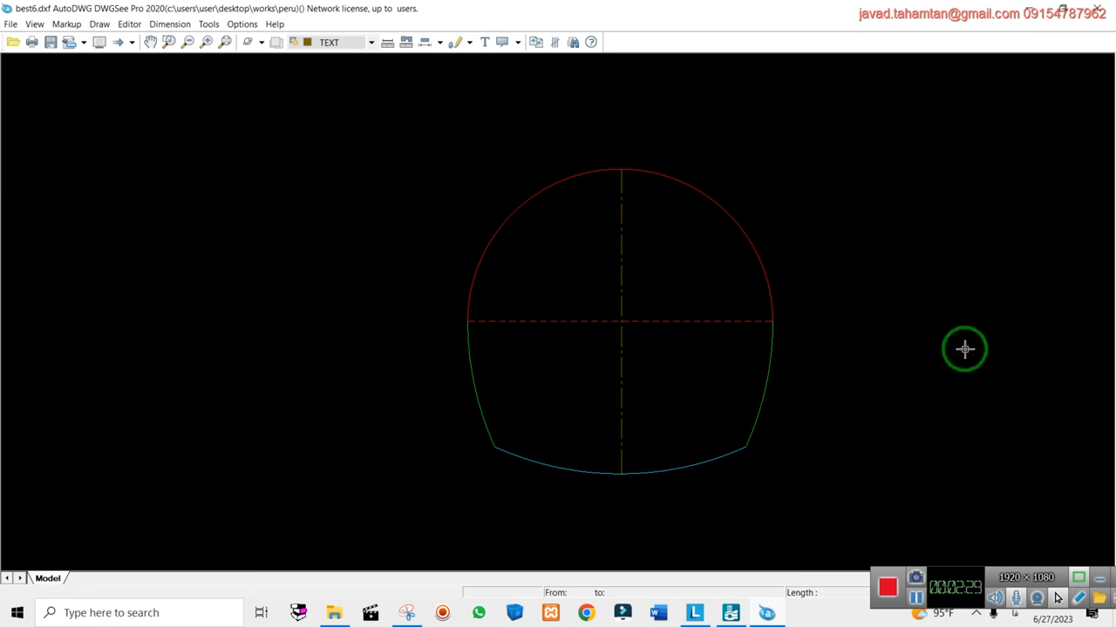
scroll(861, 268, up, 2)
scroll(879, 284, down, 2)
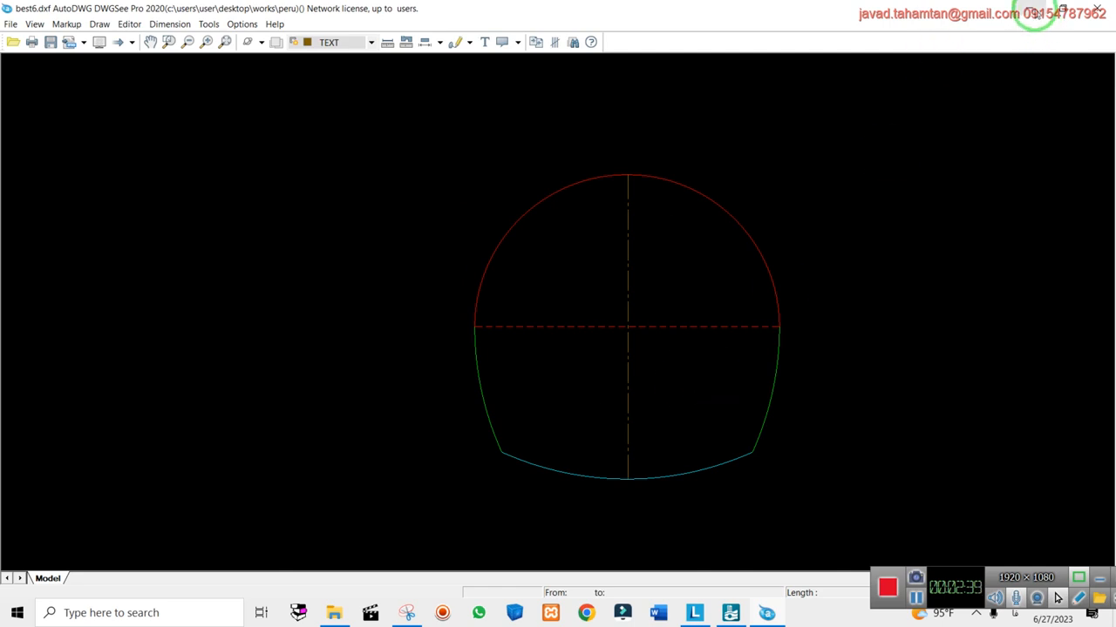
click(1031, 10)
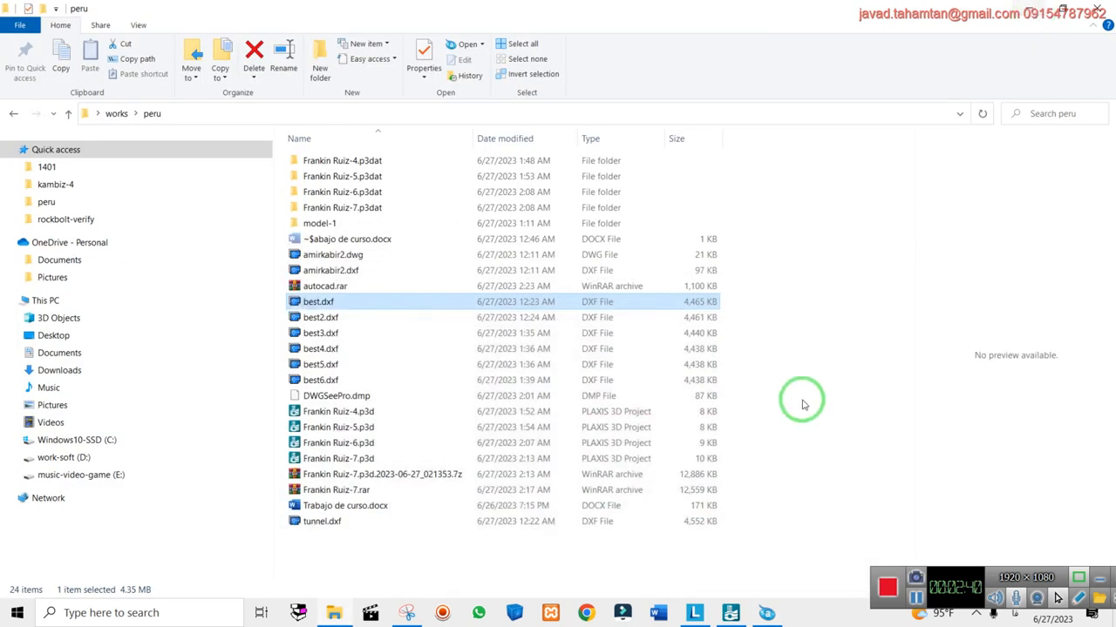
Back in PLAXIS 3D, hide the soil volume and orbit to a low frontal view of the tunnels
click(729, 612)
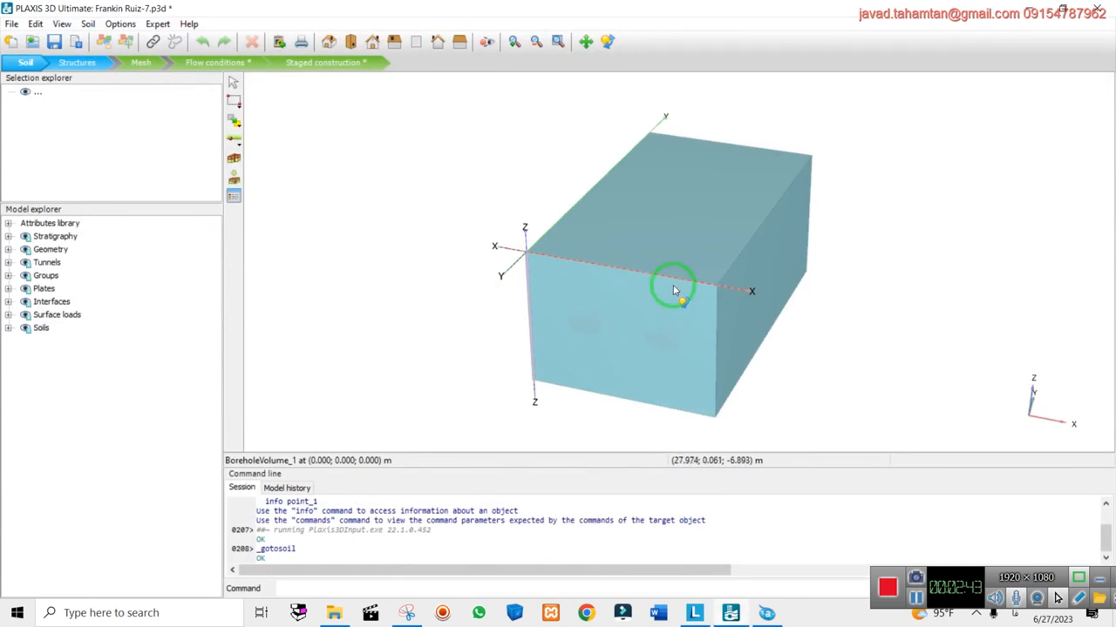
right_click(762, 185)
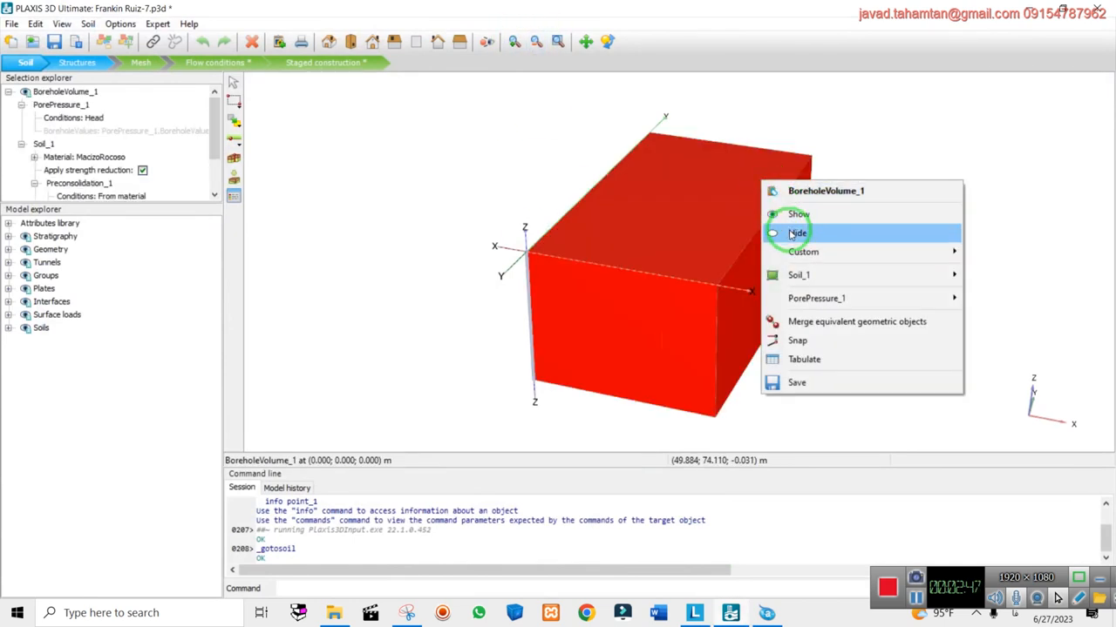
click(789, 230)
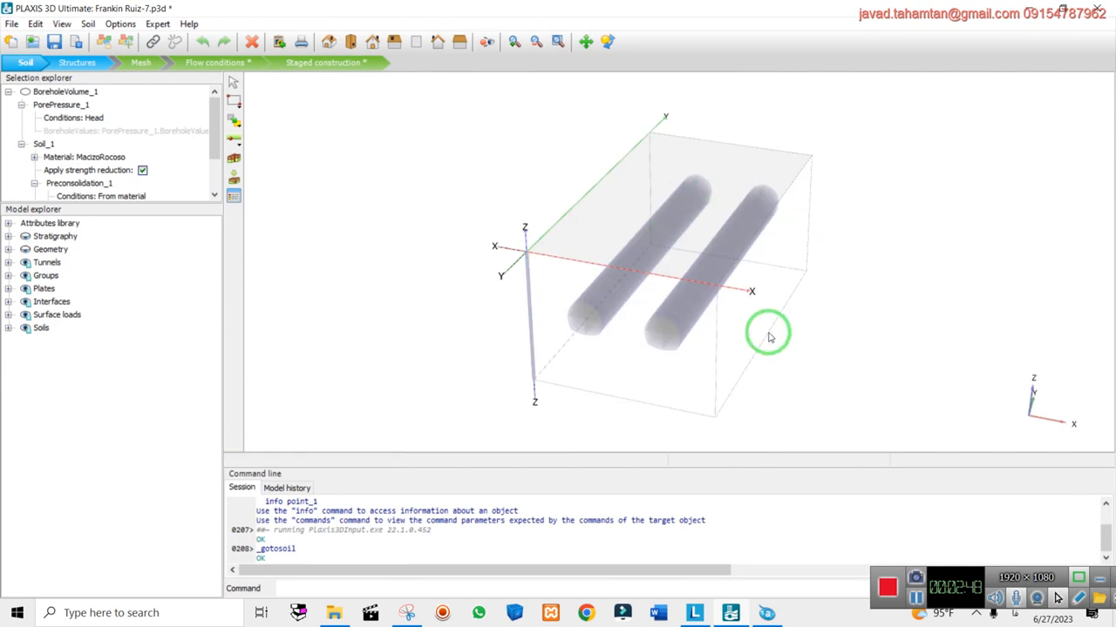
click(607, 42)
drag(668, 329, 752, 282)
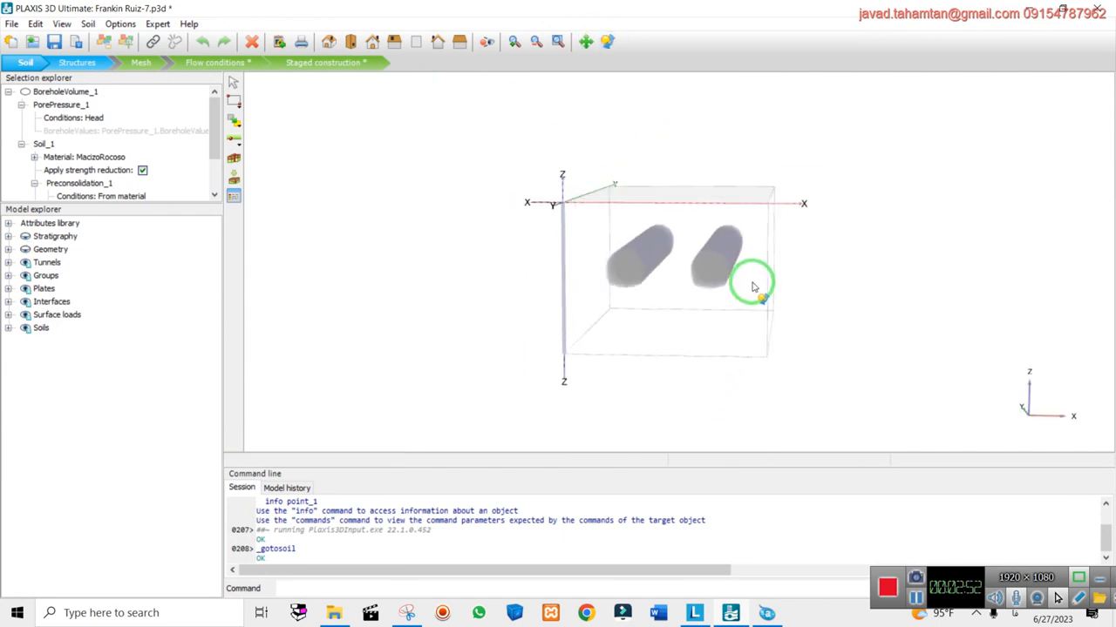
Open Tunnel_1 for editing in the Tunnel designer from the Tunnels list
click(8, 262)
click(53, 277)
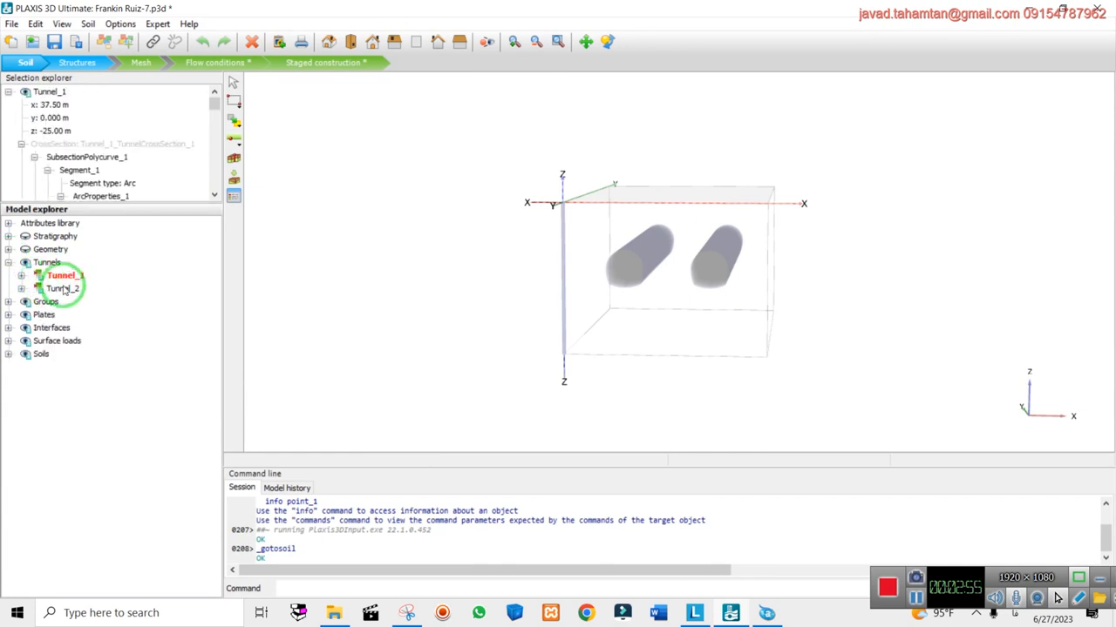
right_click(63, 281)
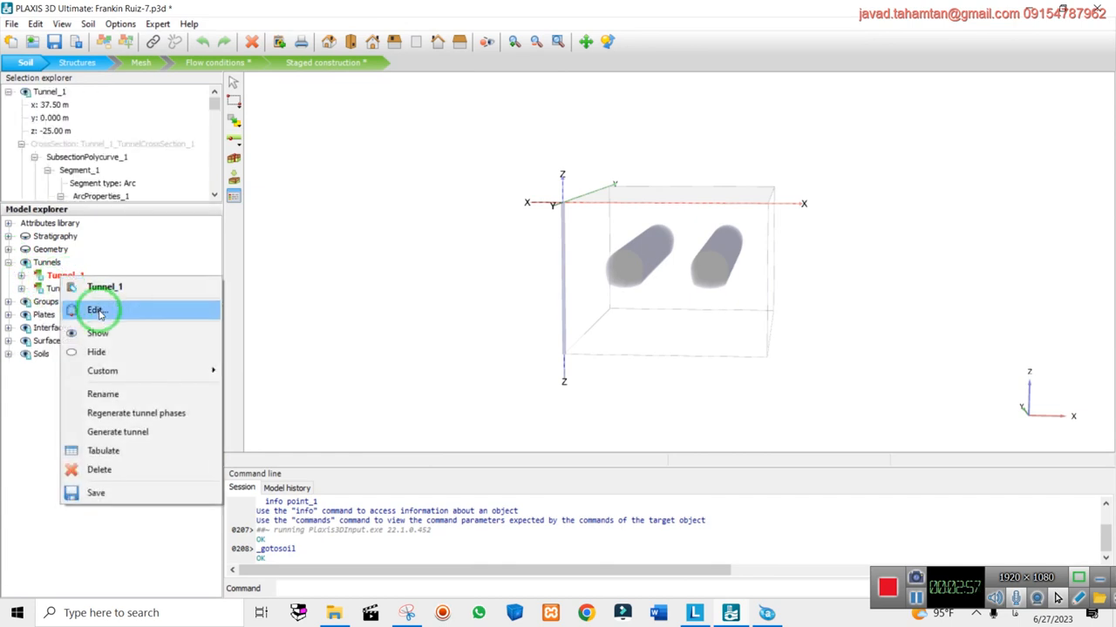
click(96, 311)
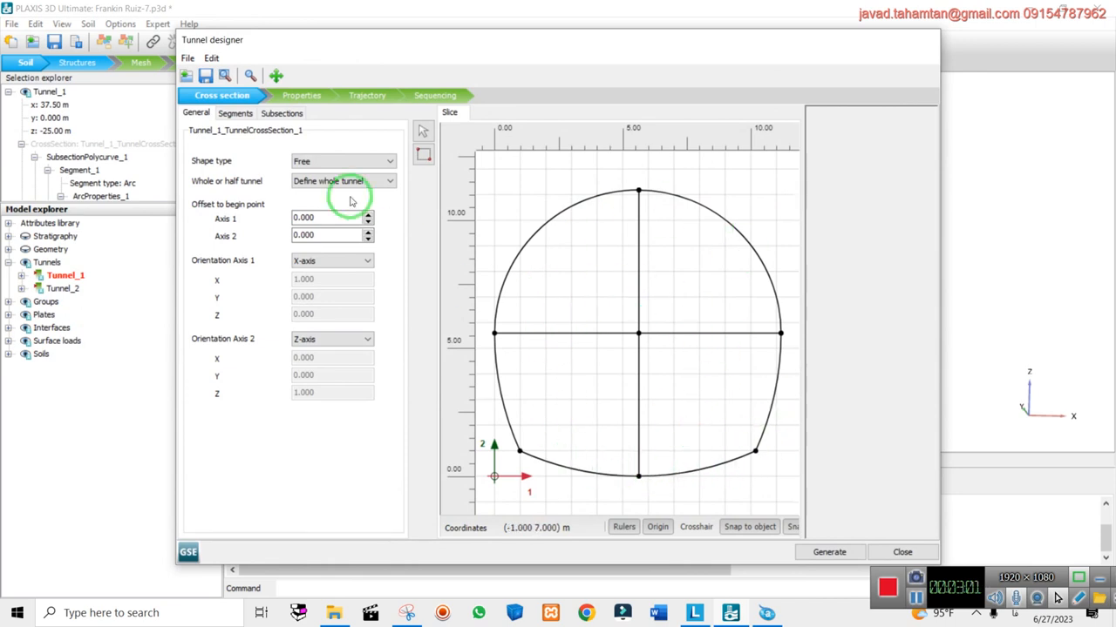
Review Tunnel_1's subsections, lining properties, trajectory and NATM sequencing, then close the designer, regenerating it
click(236, 114)
click(281, 114)
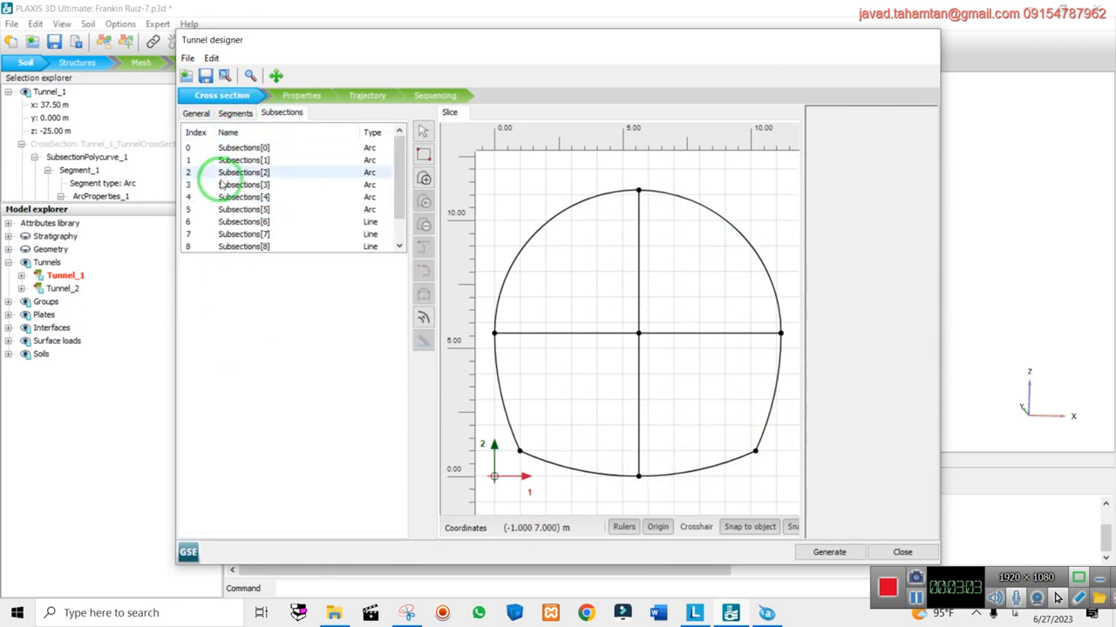
click(292, 97)
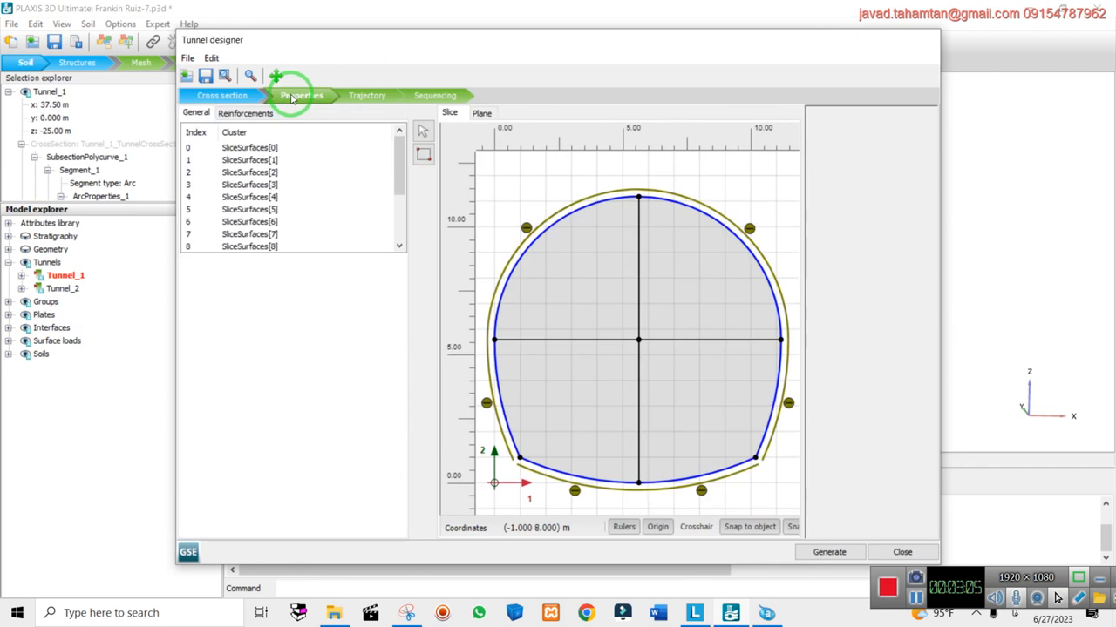
click(370, 94)
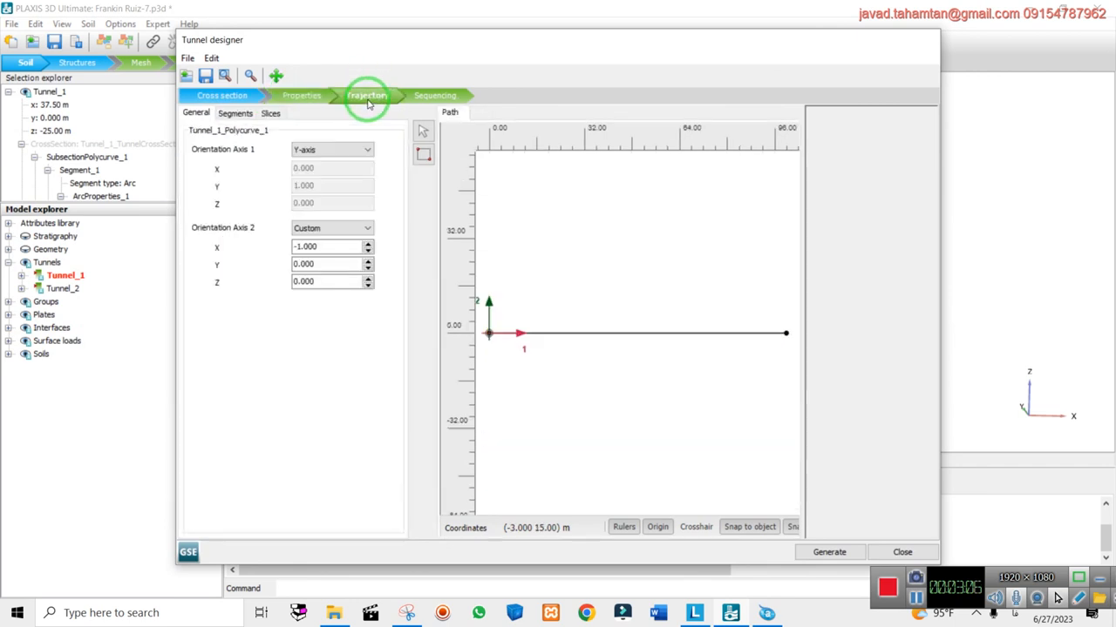
click(429, 98)
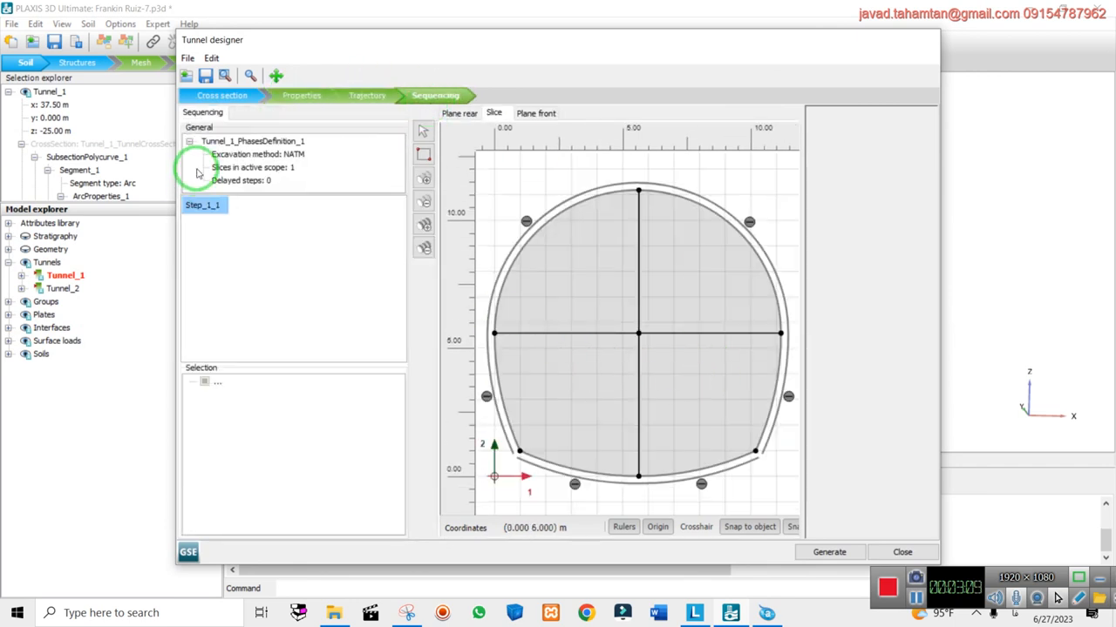
click(228, 95)
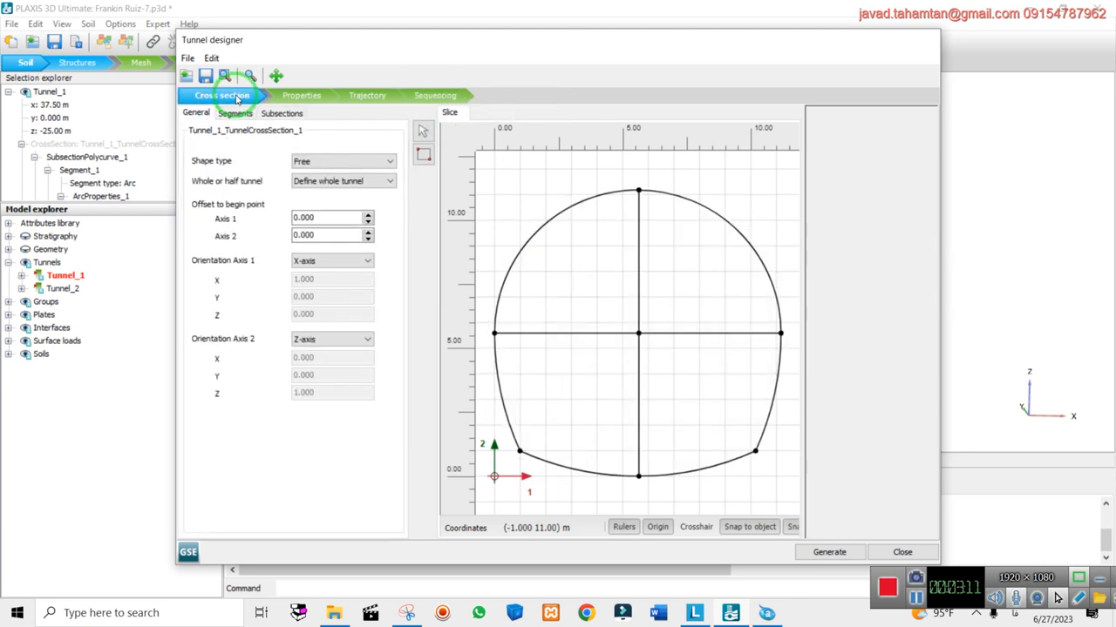
click(290, 114)
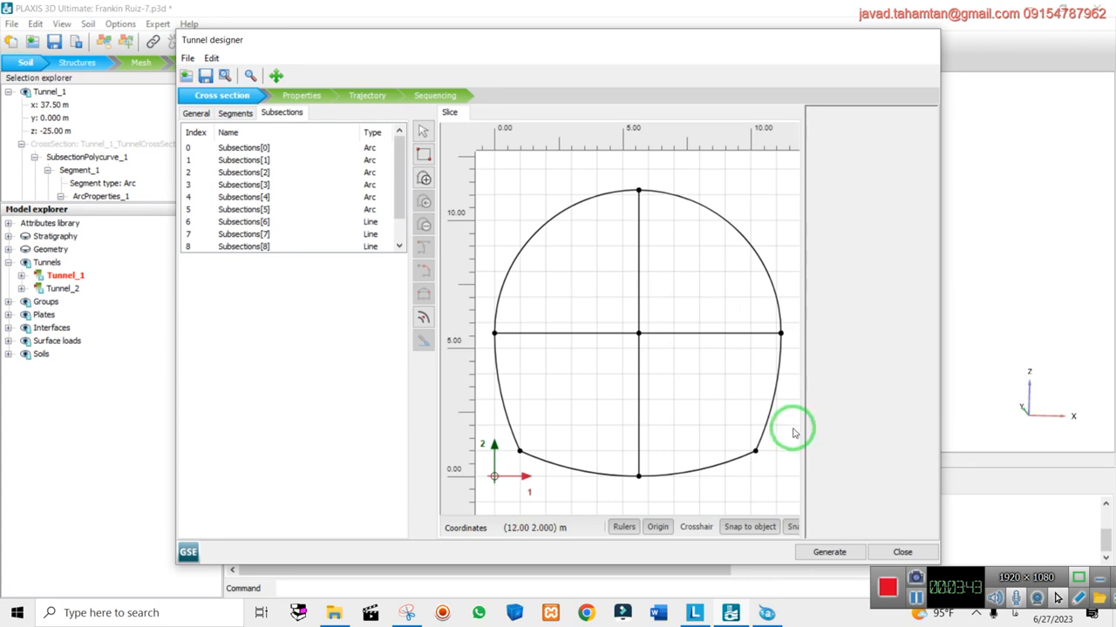
click(902, 552)
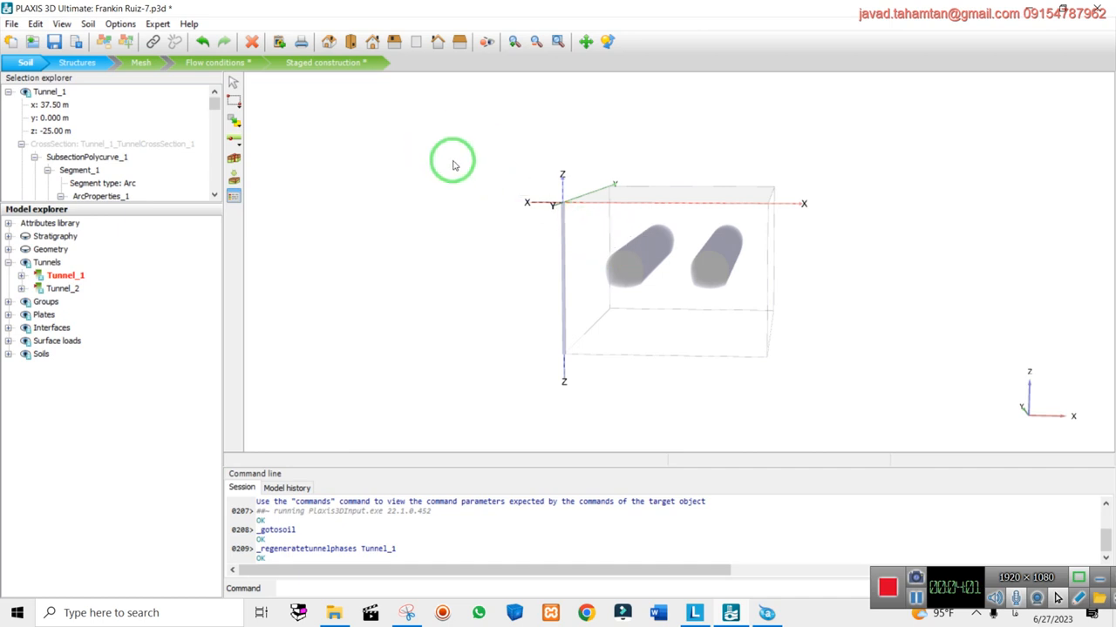
Start a new PLAXIS 3D project, discarding the tunnel model's unsaved changes
click(13, 24)
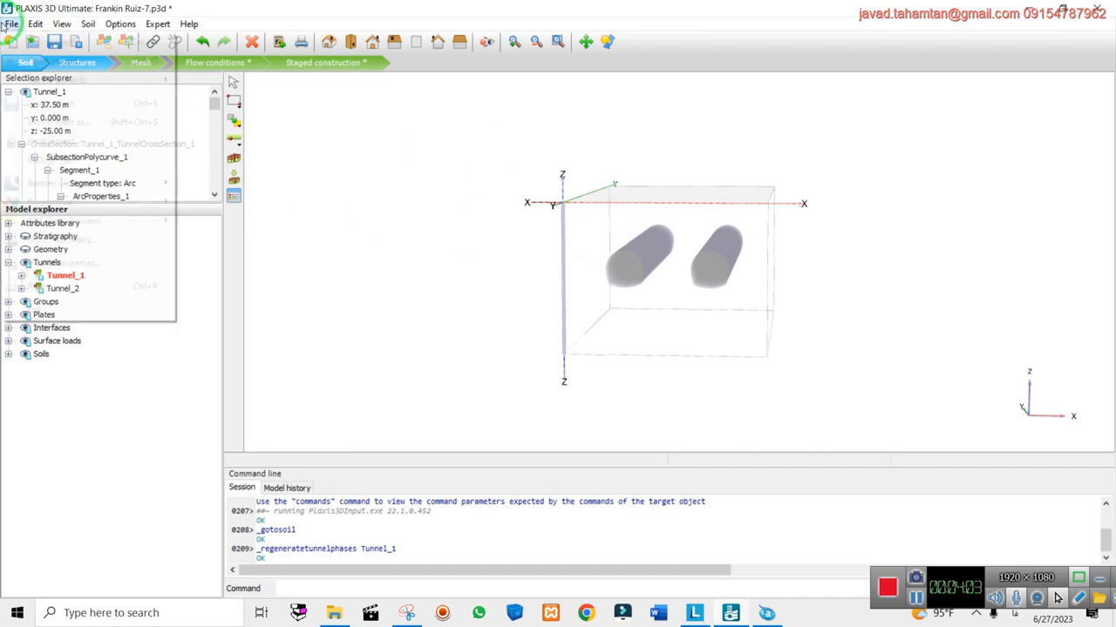
click(23, 61)
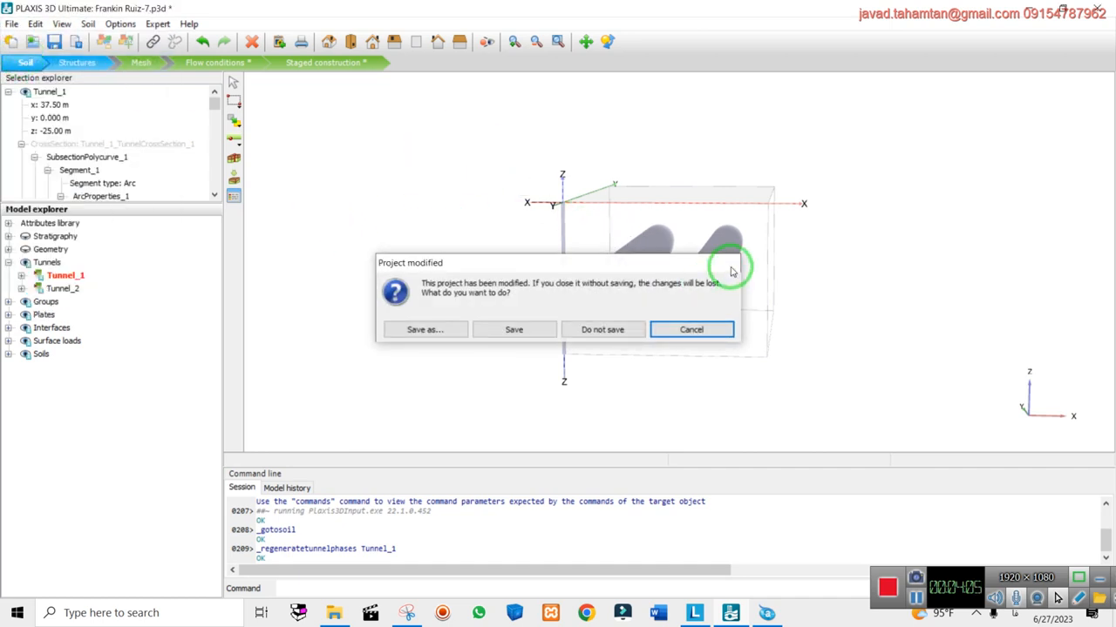
click(722, 262)
click(12, 23)
click(19, 44)
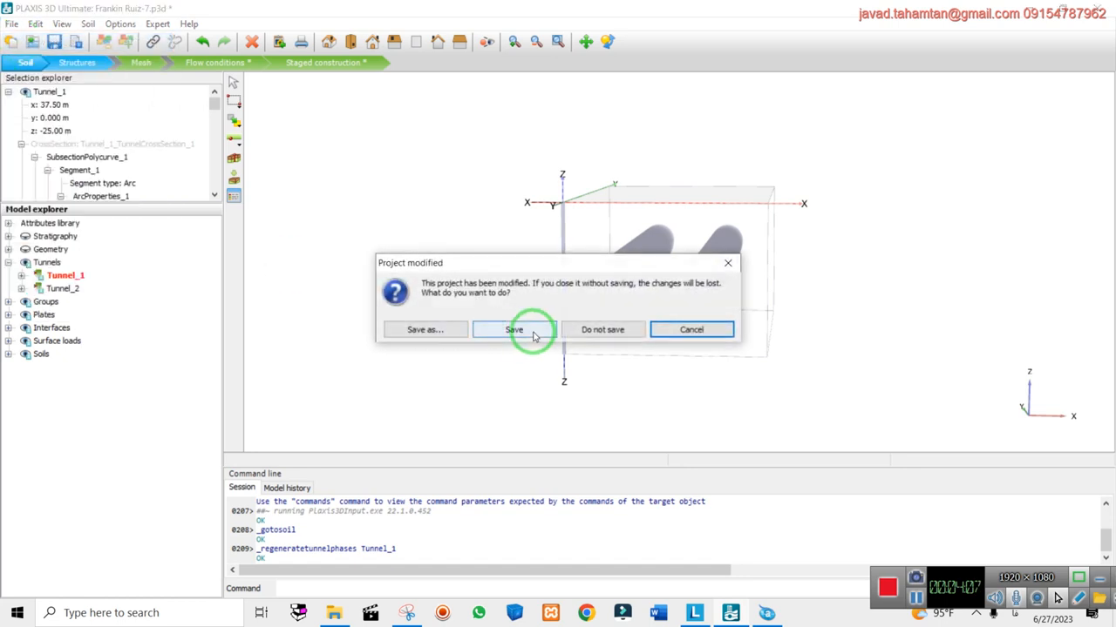
click(618, 332)
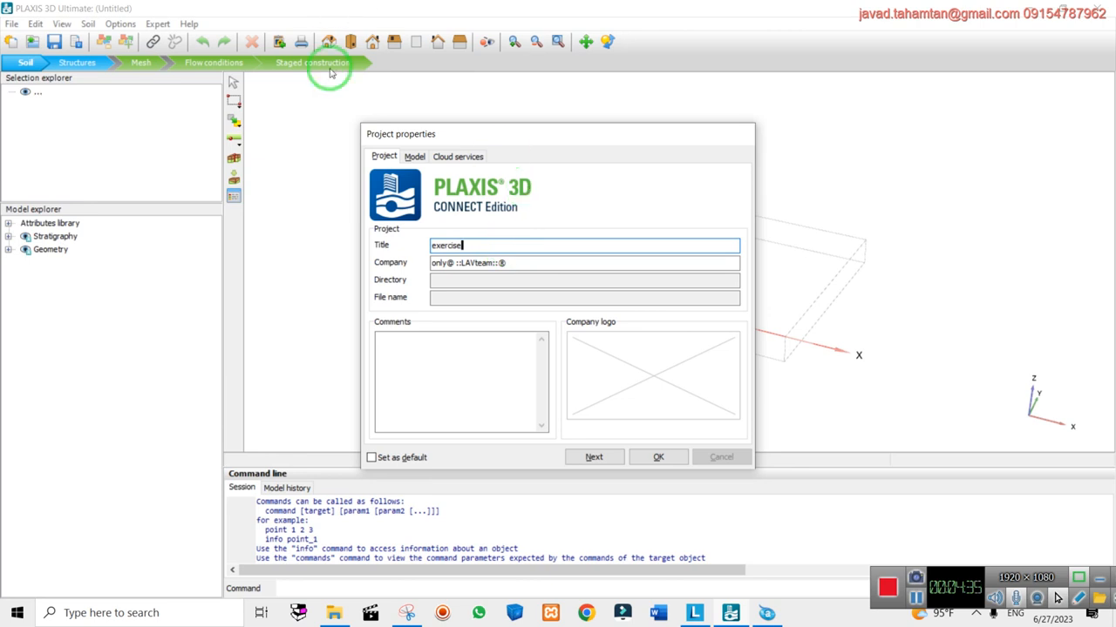
Set the model contour to x max 60 and y max 50, keeping day as time unit
click(414, 157)
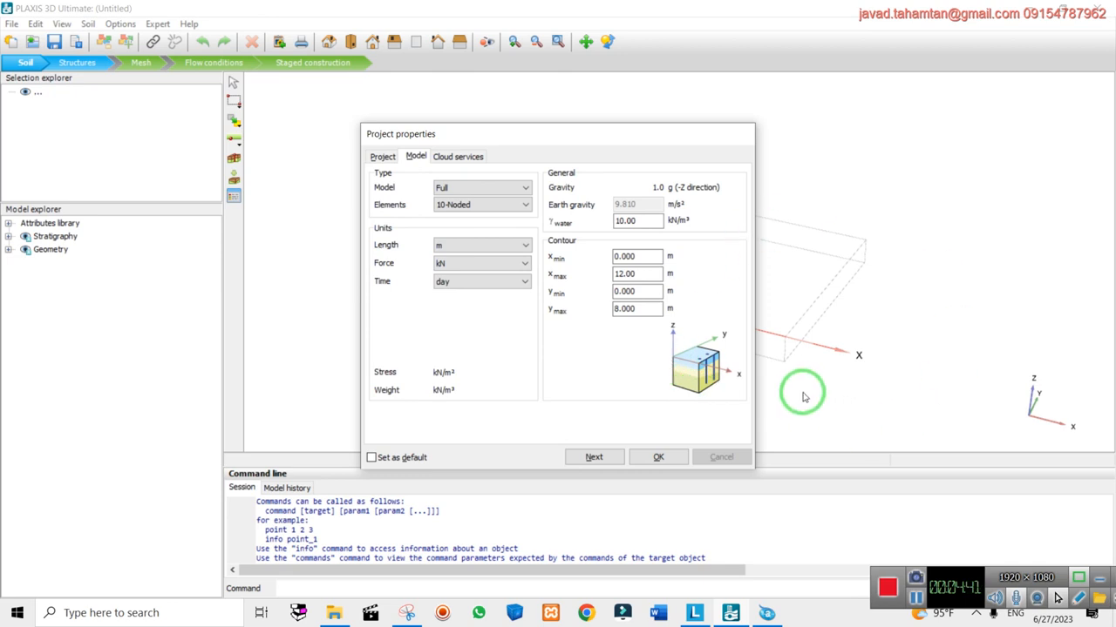
drag(651, 271, 576, 274)
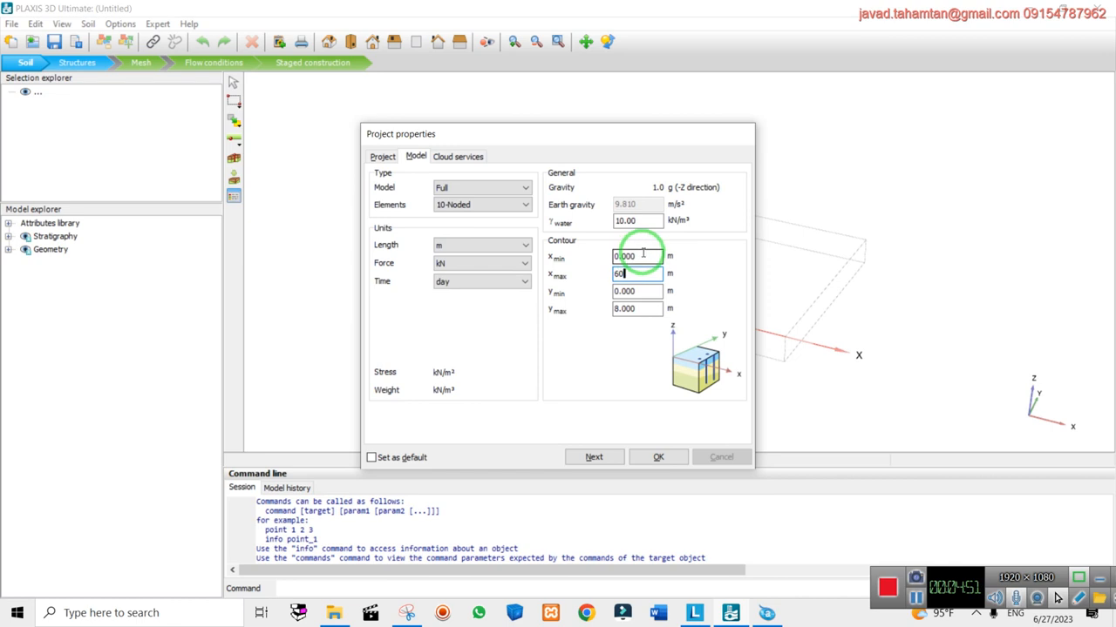
text(60)
key(Tab)
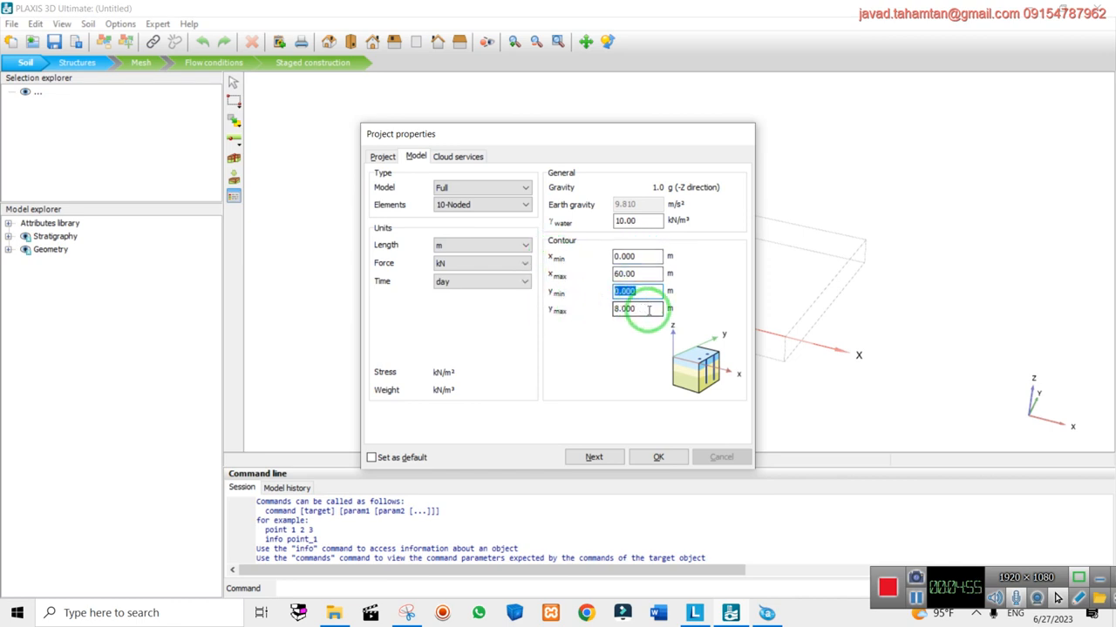
key(Tab)
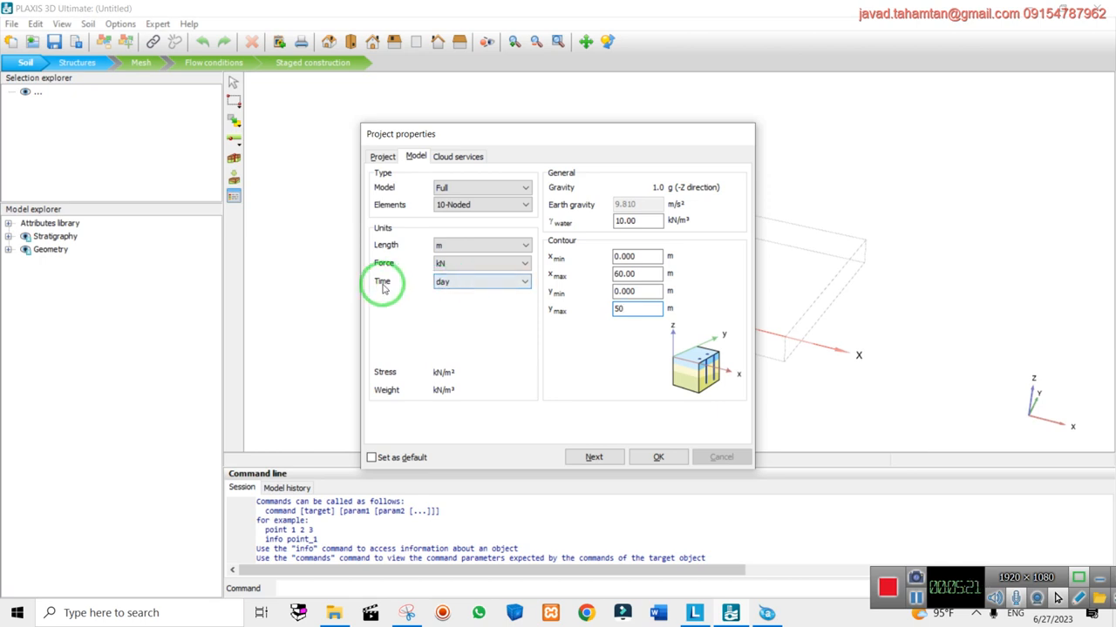
click(441, 287)
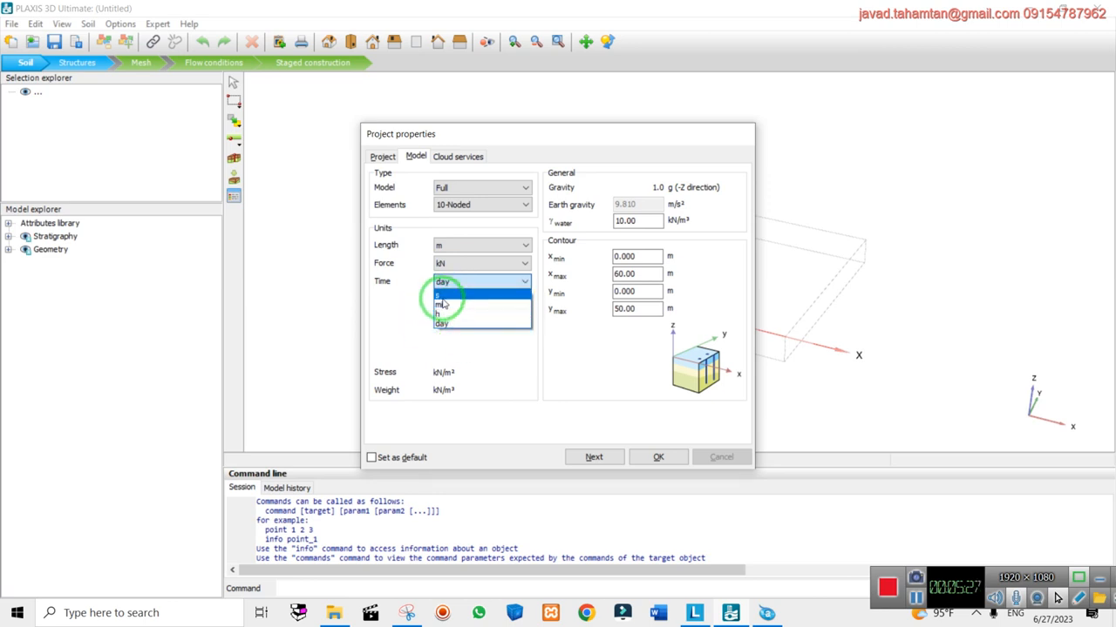
click(403, 299)
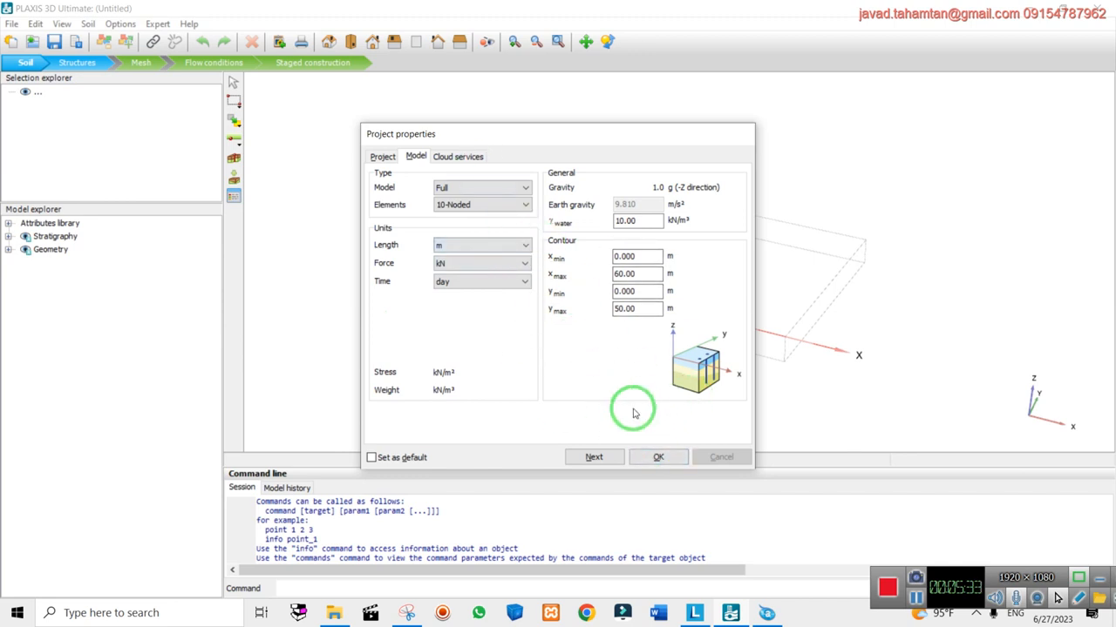
click(658, 457)
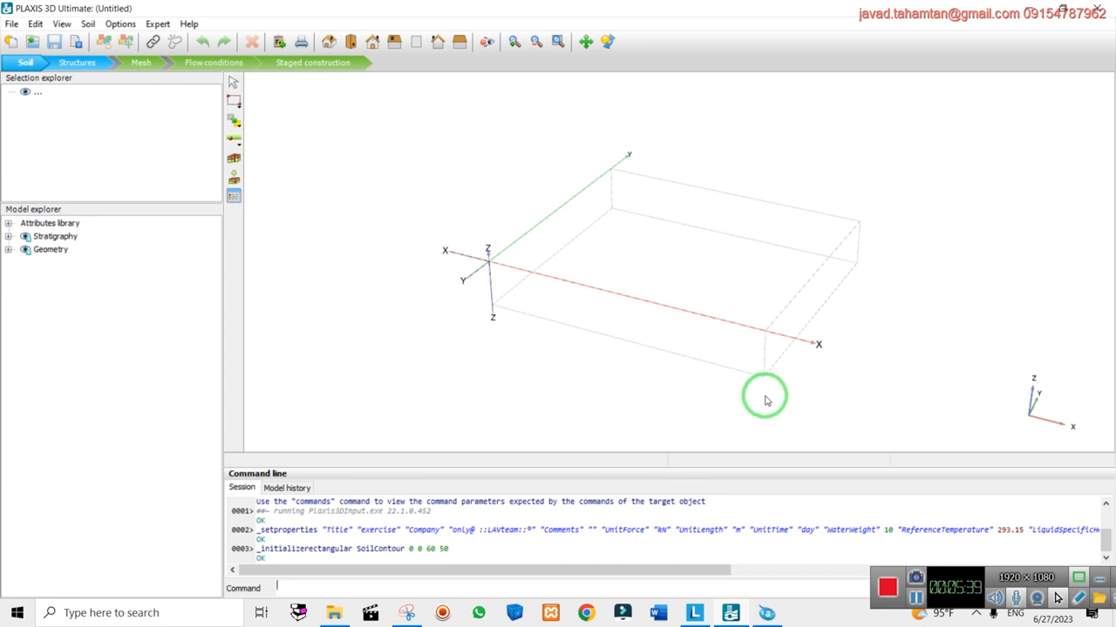
Cancel the borehole tool and create a new soil material set in Material sets
click(236, 159)
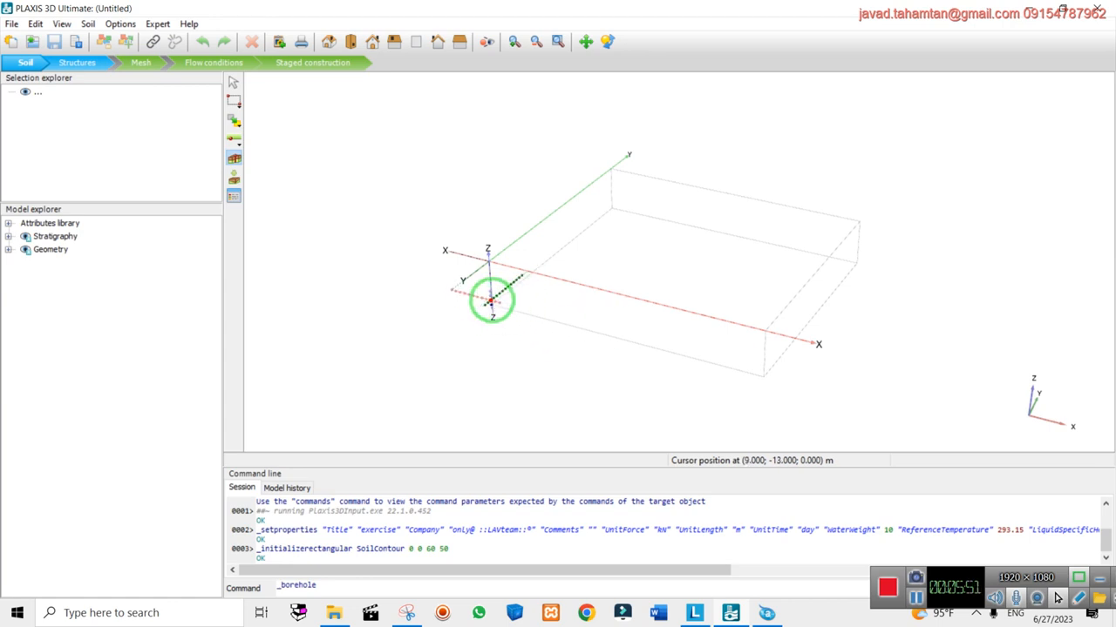
key(Escape)
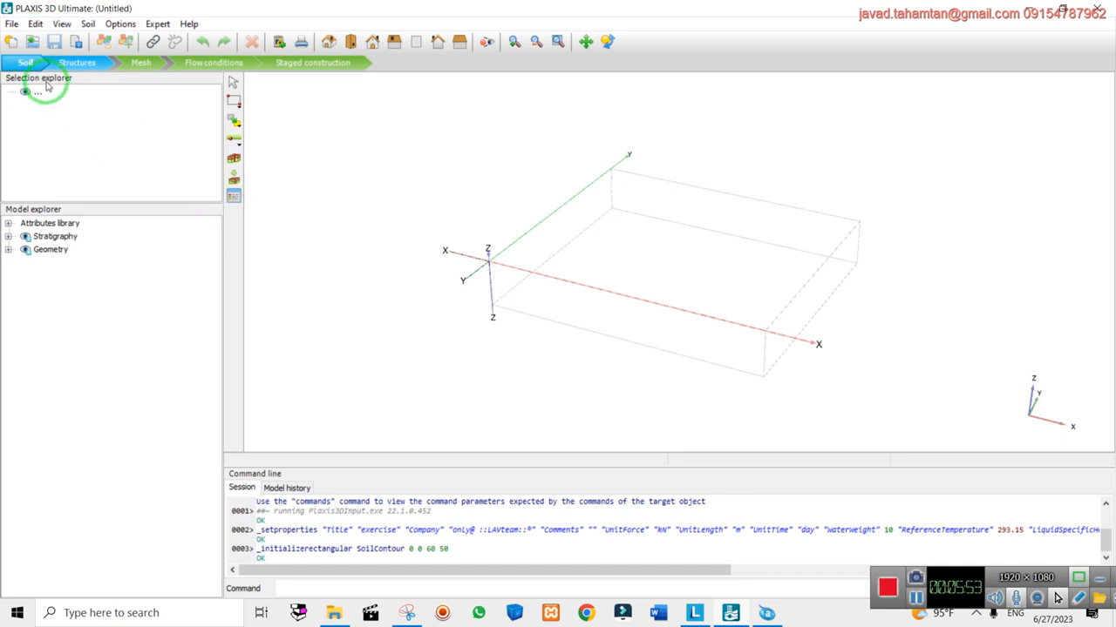
click(234, 195)
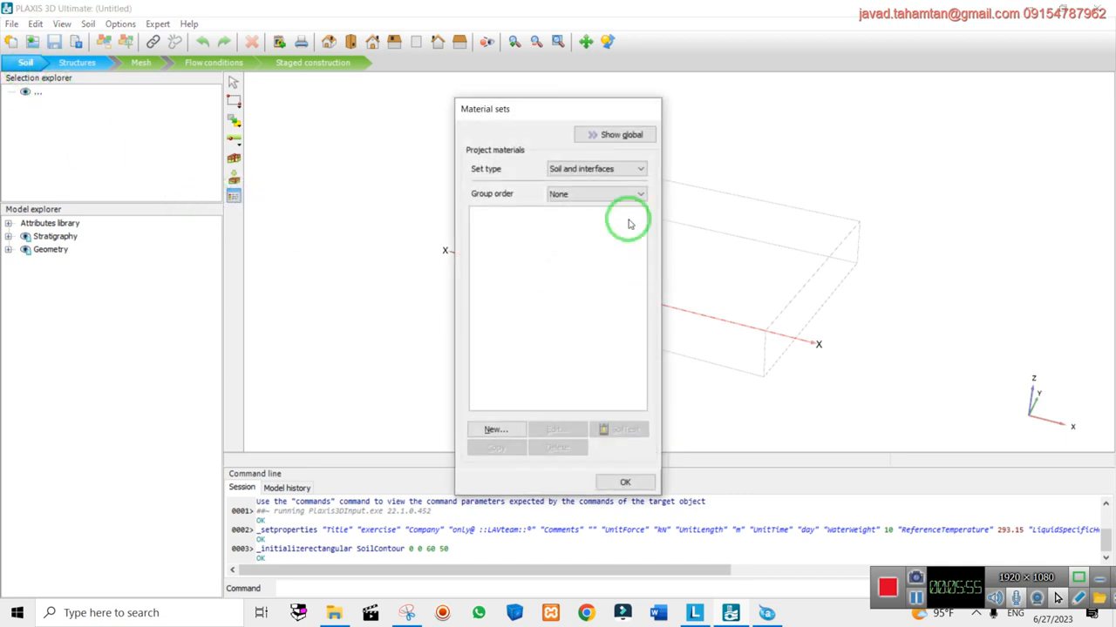
click(498, 431)
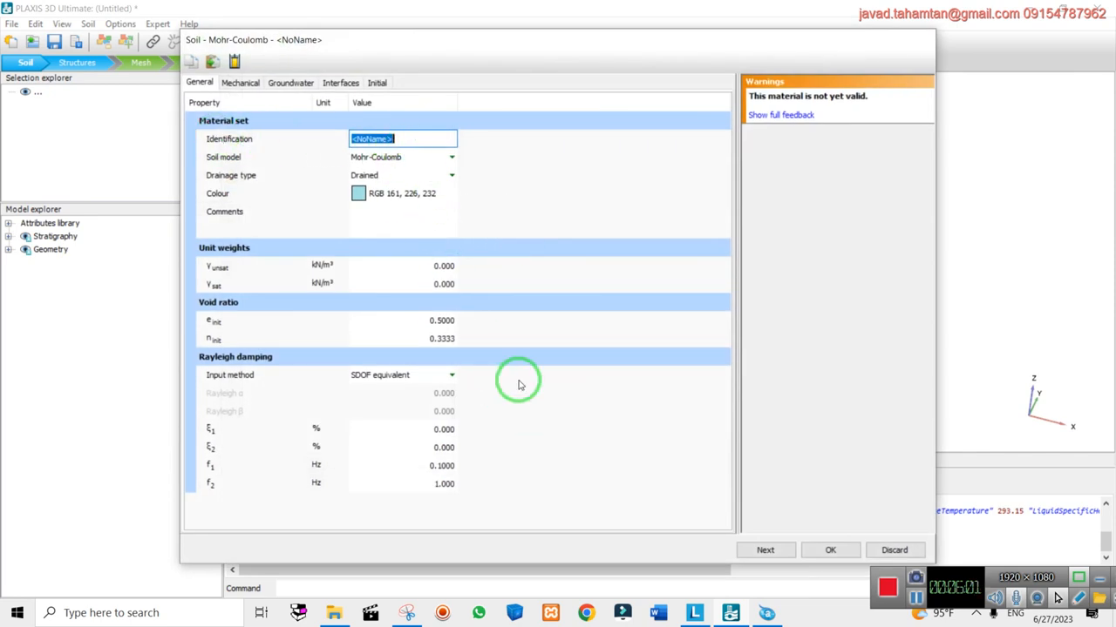
Open Trabajo de curso.docx from Word's recent list and dismiss the plugin errors
right_click(658, 615)
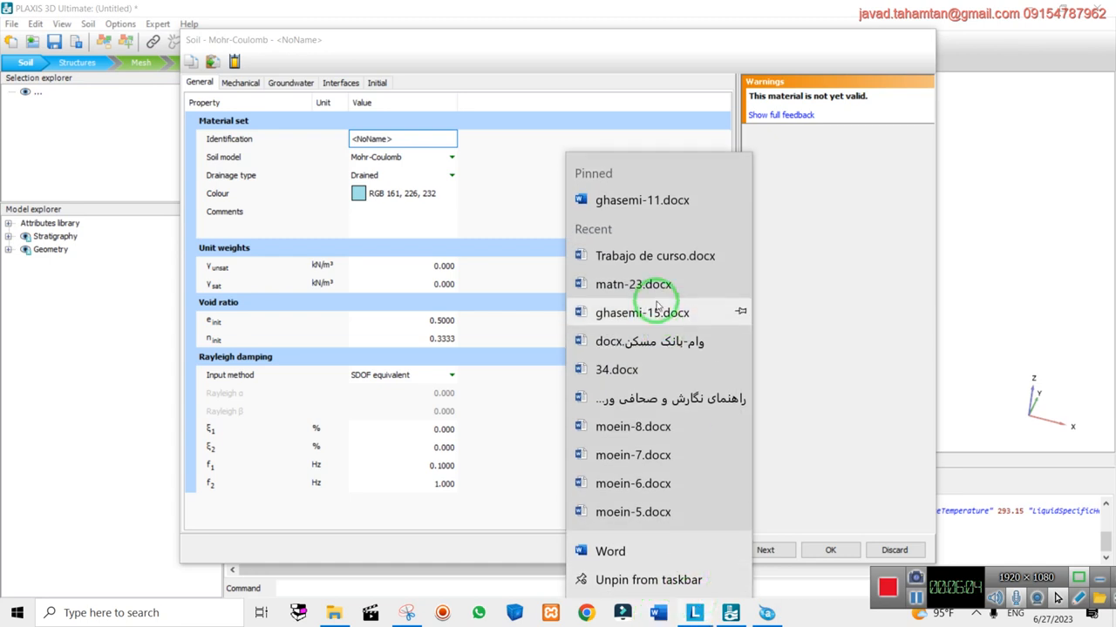
click(654, 255)
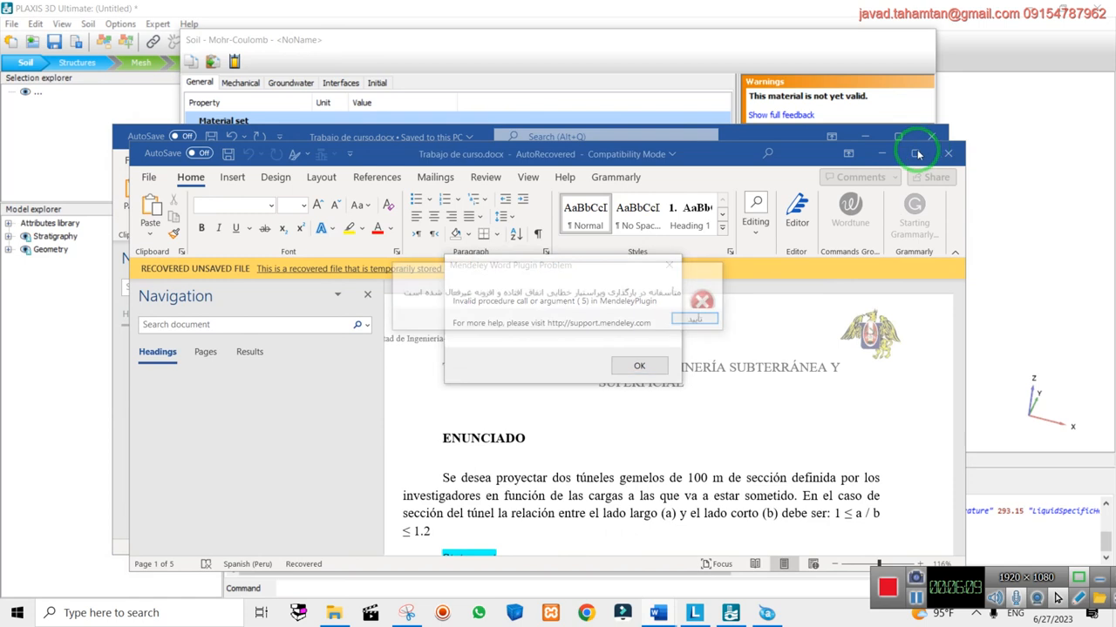
click(718, 324)
click(642, 294)
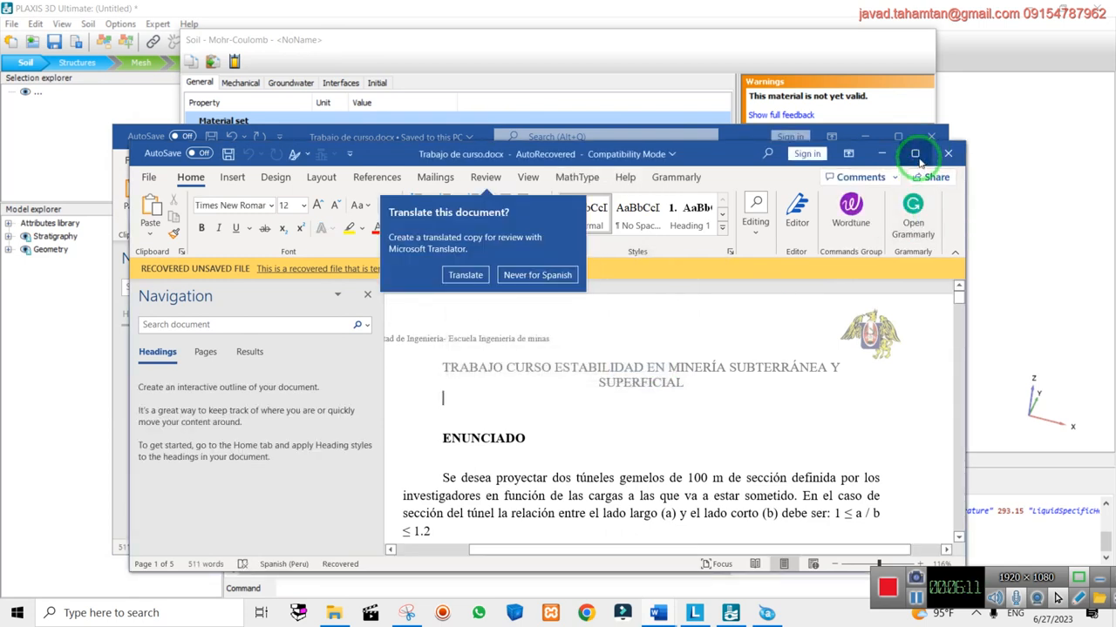
Read the maximized assignment document, then return to best6.dxf in DWGSee
click(915, 155)
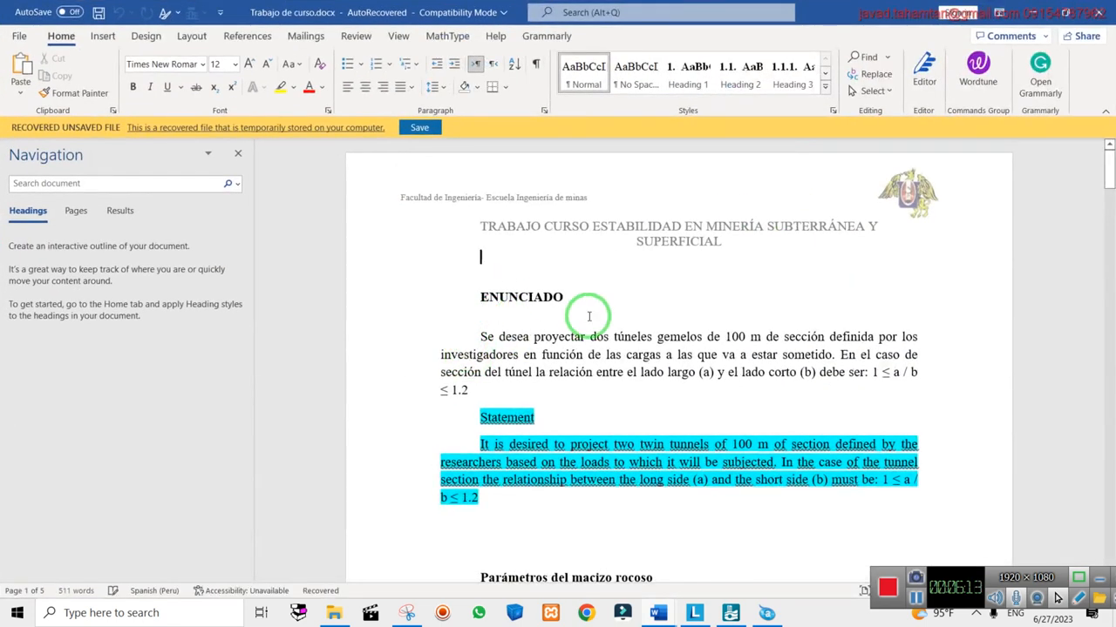
scroll(526, 398, down, 1)
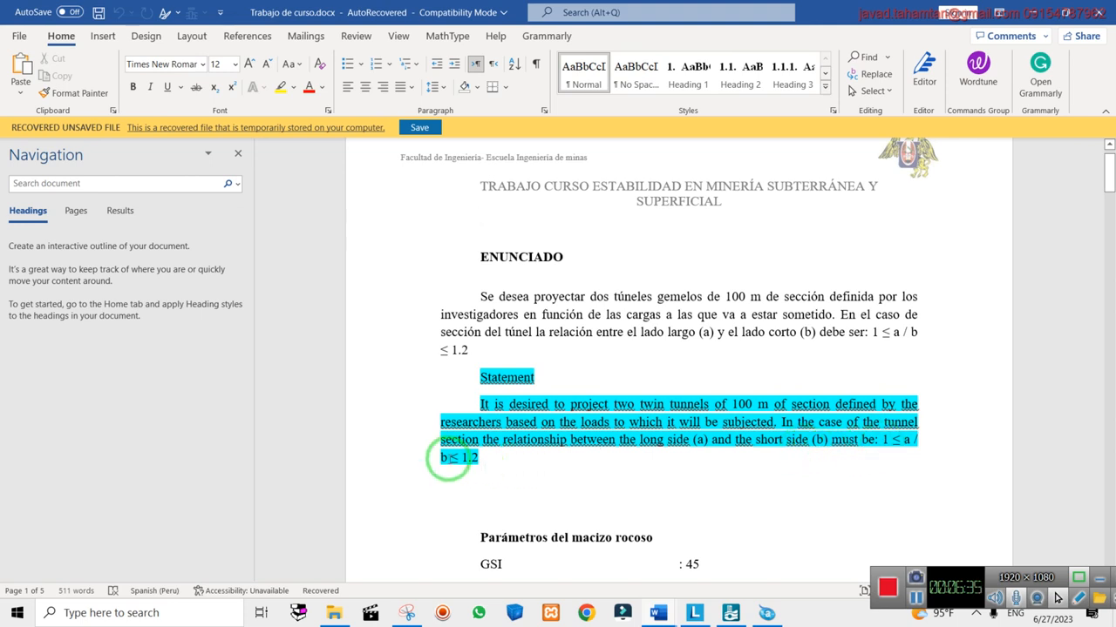
click(766, 613)
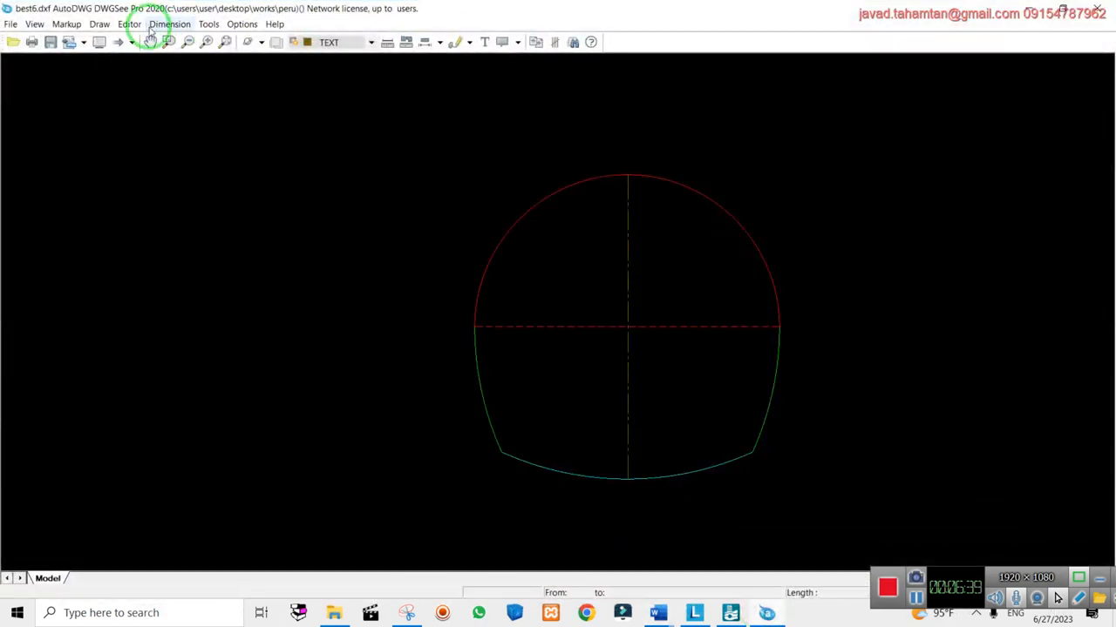
Add a linear dimension from crown to invert showing the 11.1798 section height
click(159, 26)
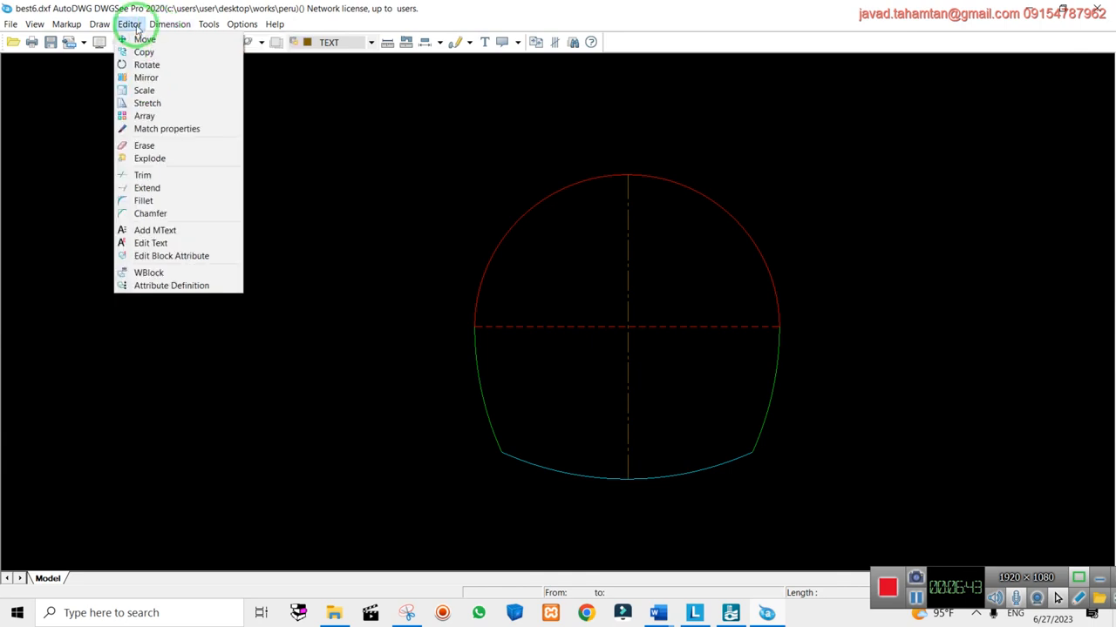
click(166, 24)
click(165, 24)
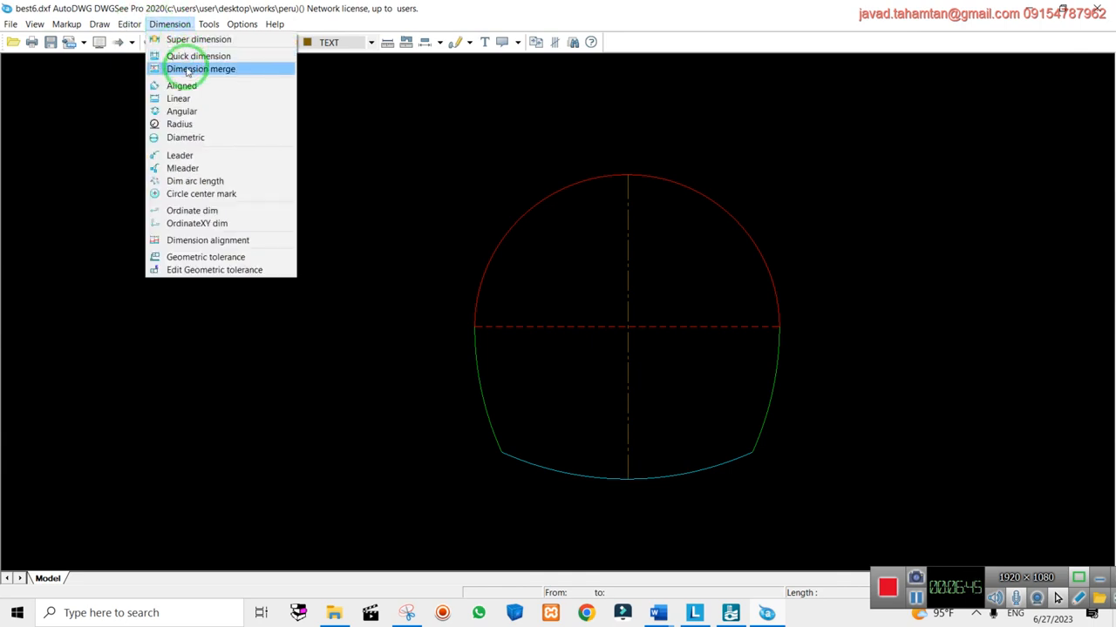
click(180, 98)
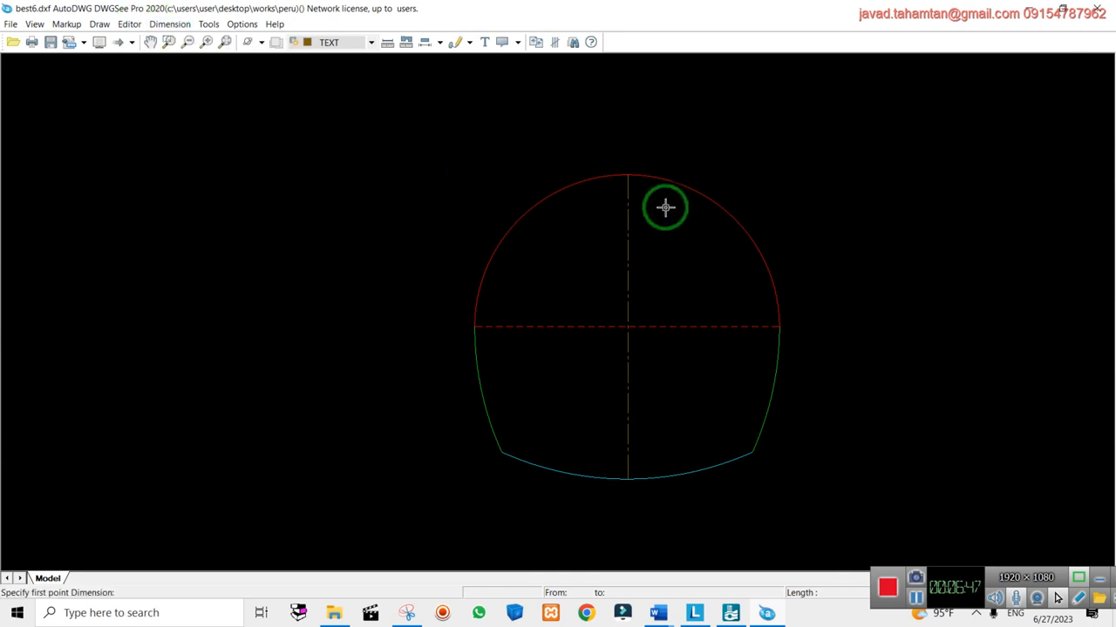
click(627, 173)
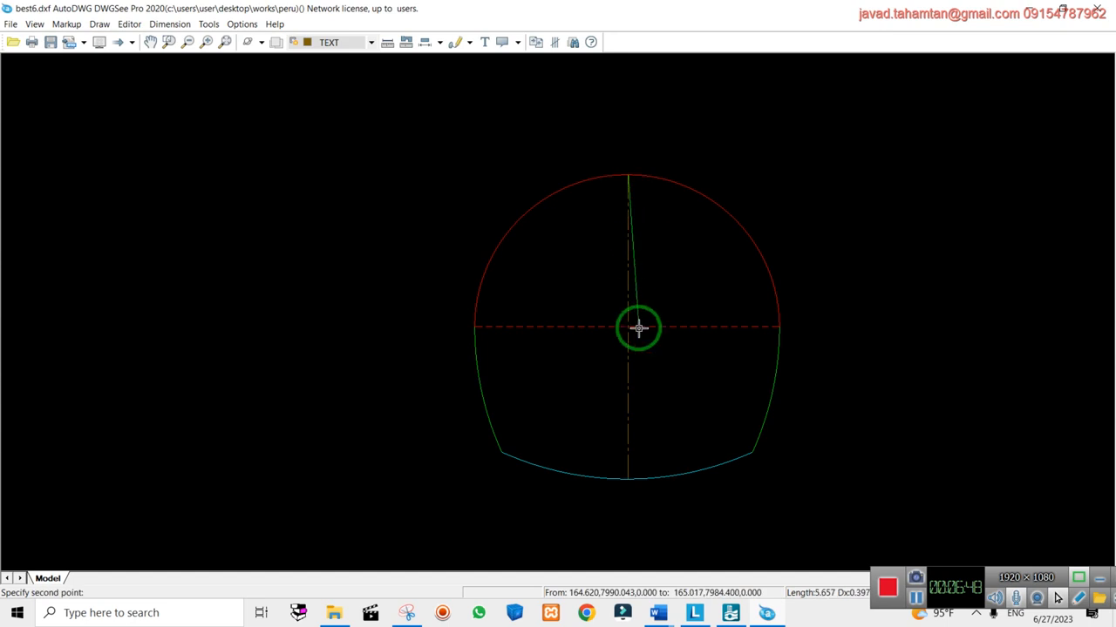
click(627, 479)
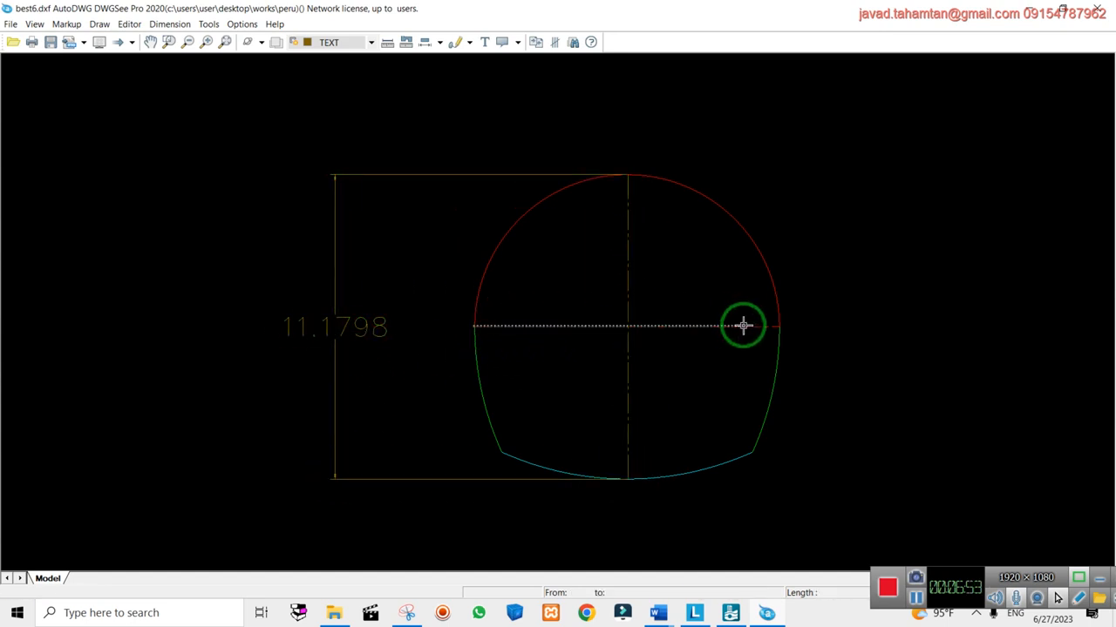
drag(472, 327, 319, 233)
Add an aligned 11.1800 width dimension between the springline points, placed below the section
click(169, 23)
click(180, 88)
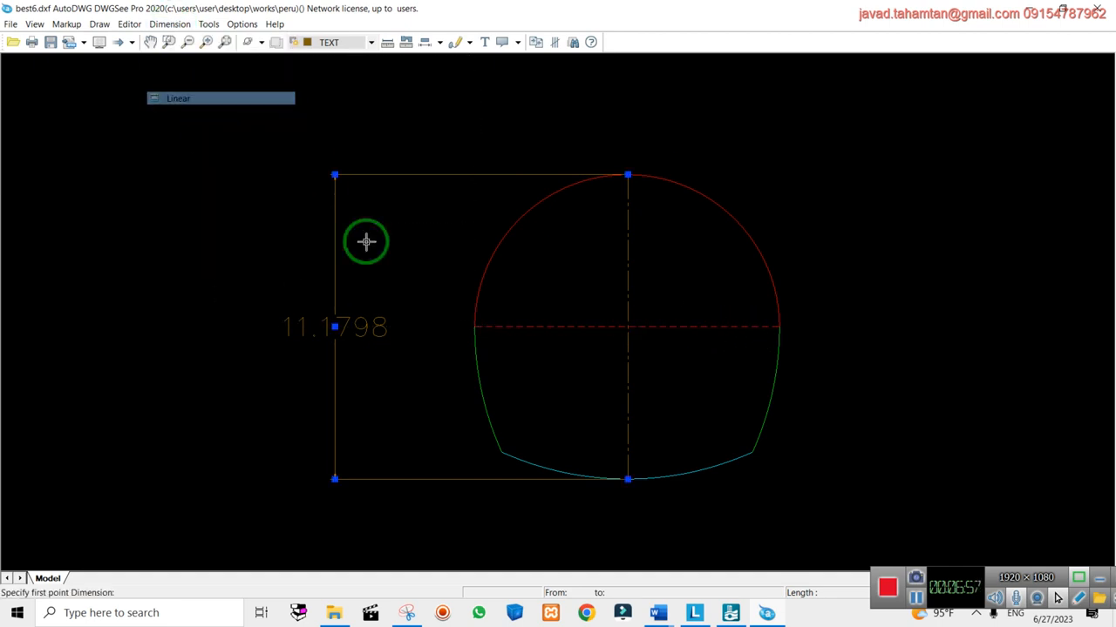
click(474, 327)
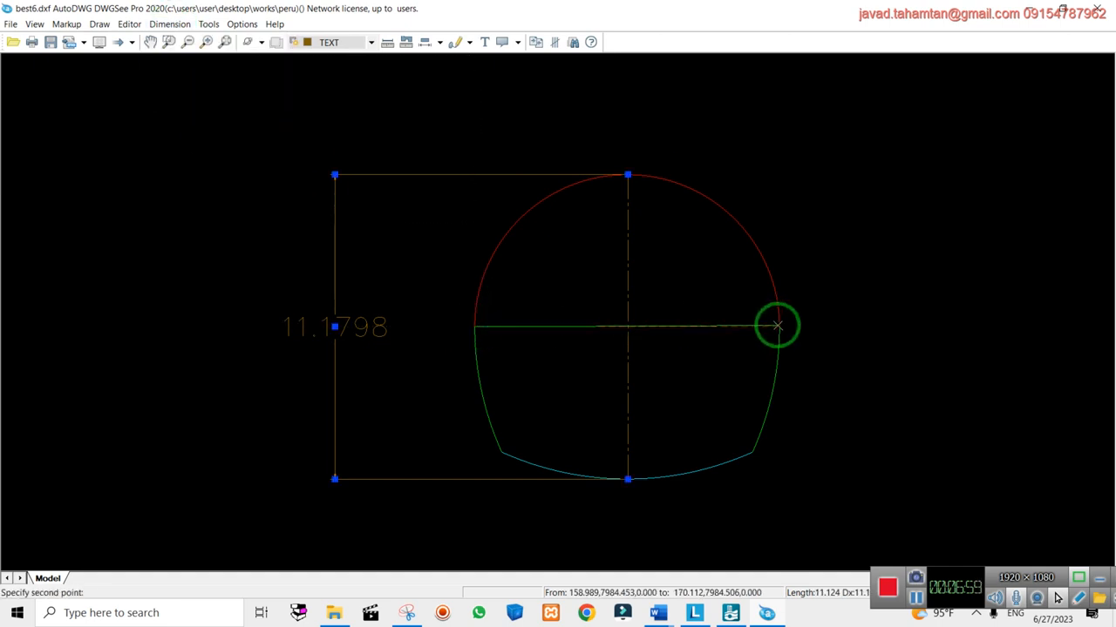
click(777, 327)
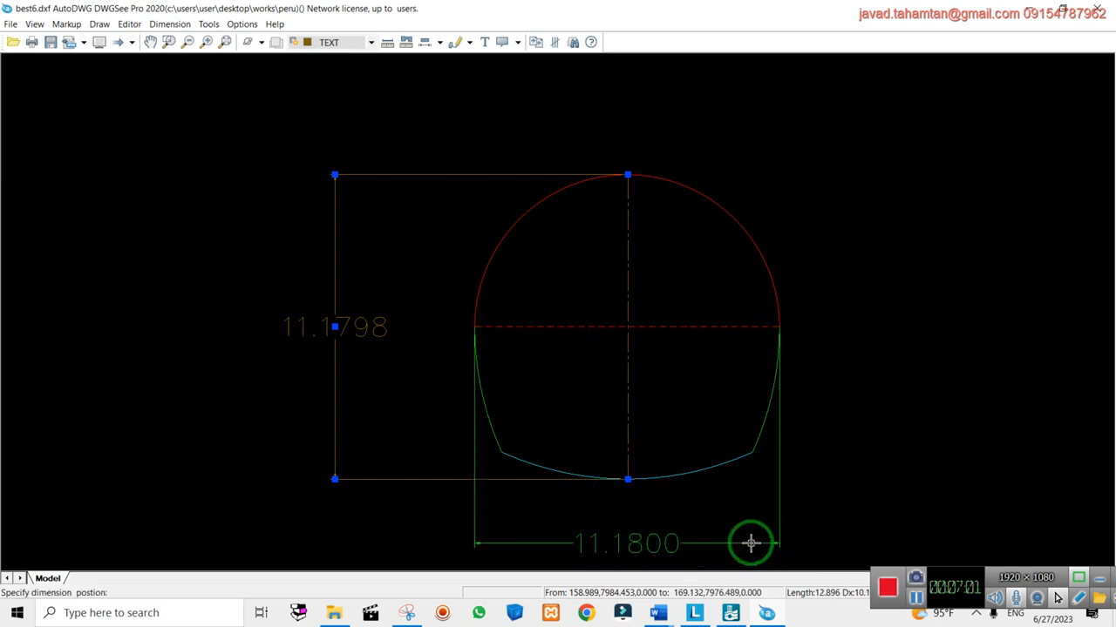
click(742, 540)
scroll(723, 540, down, 5)
scroll(685, 558, up, 5)
scroll(685, 557, up, 3)
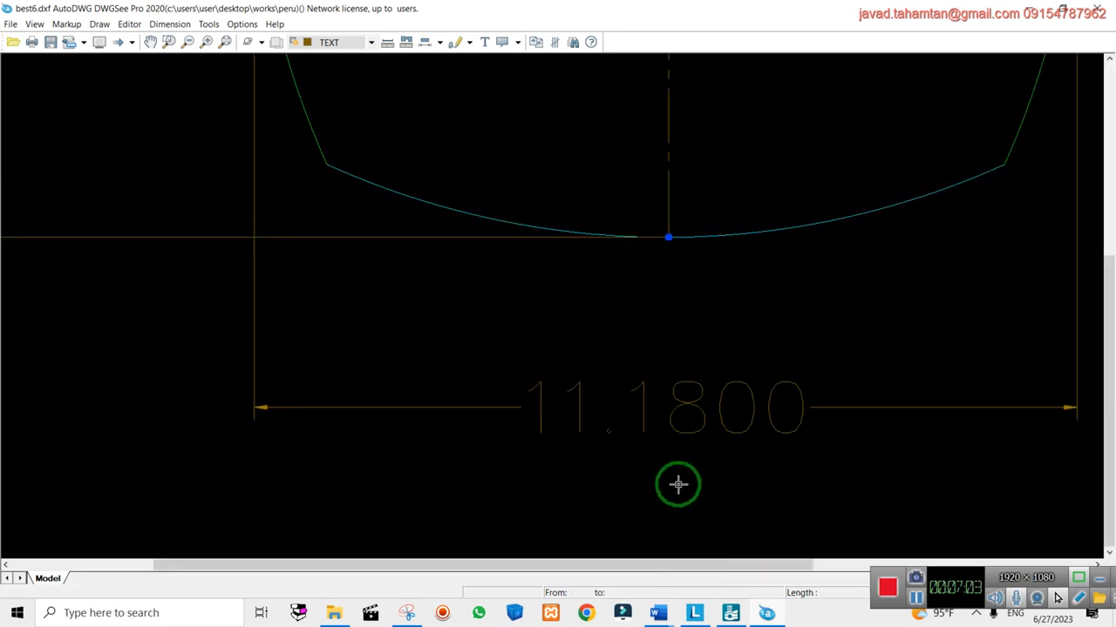
scroll(677, 483, down, 3)
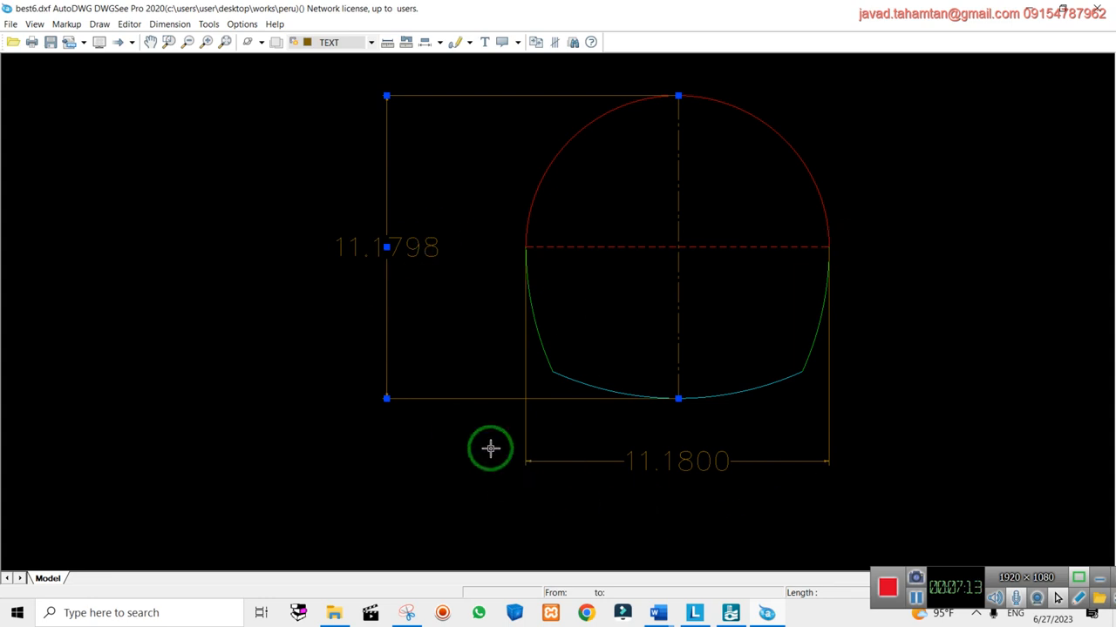
click(1037, 10)
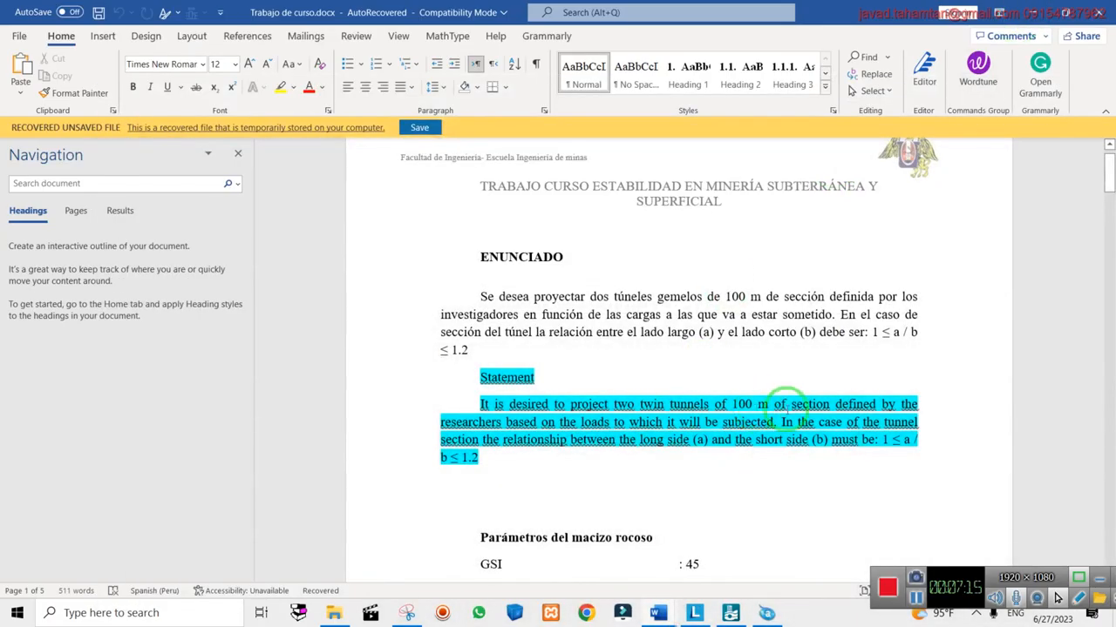
Change 'massif' to 'mass' in the Rocky mass parameters heading, then minimize Word
double_click(884, 440)
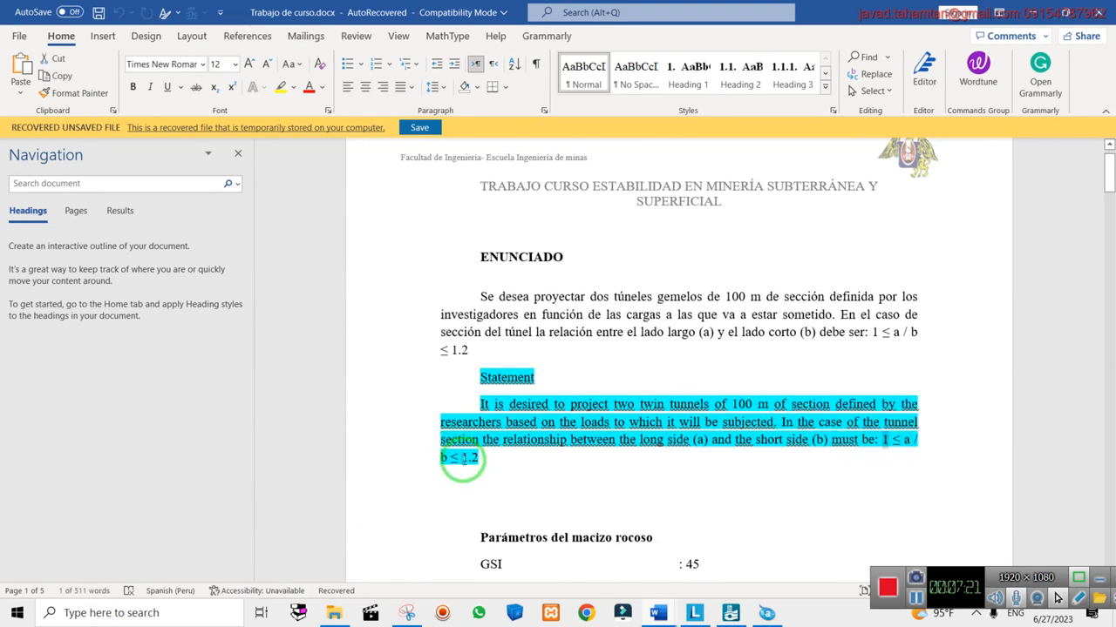
scroll(902, 427, down, 1)
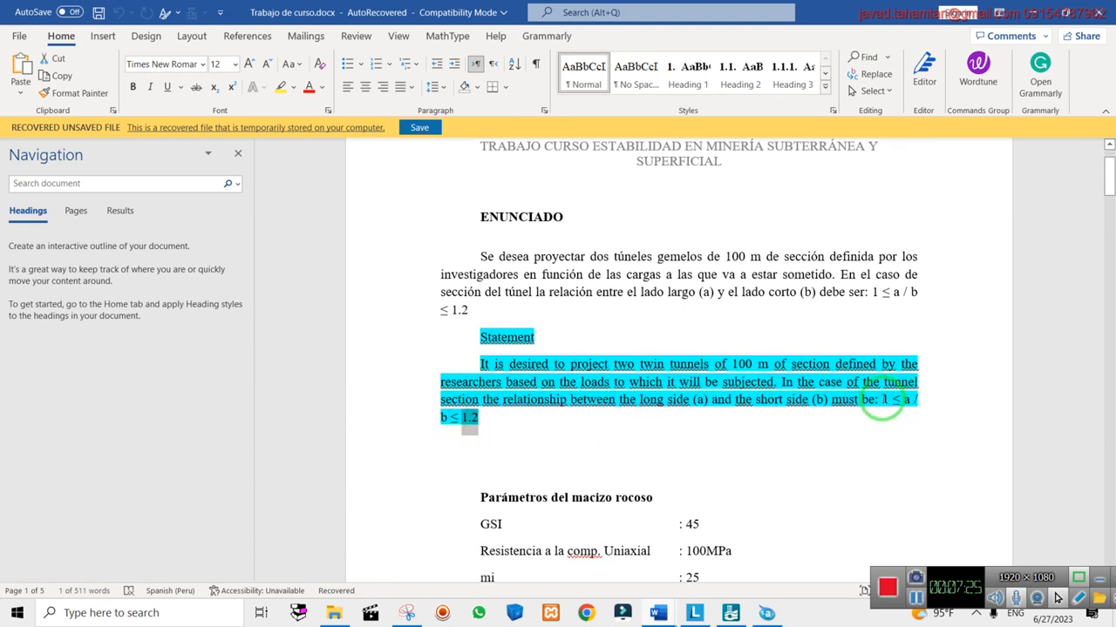
scroll(777, 332, down, 6)
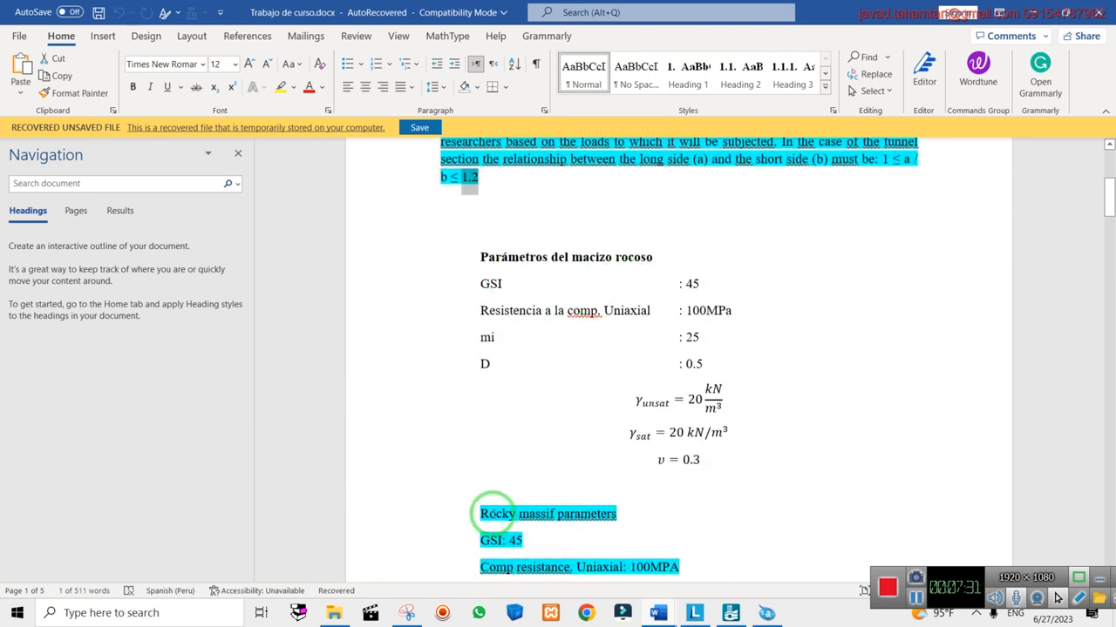
double_click(493, 515)
click(550, 518)
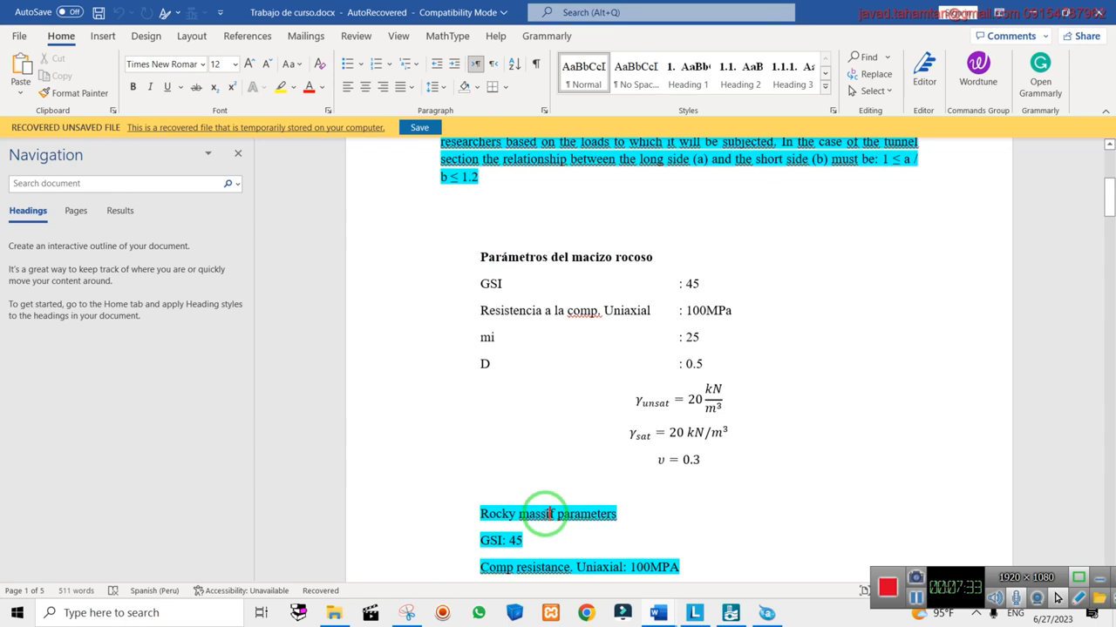
key(BackSpace)
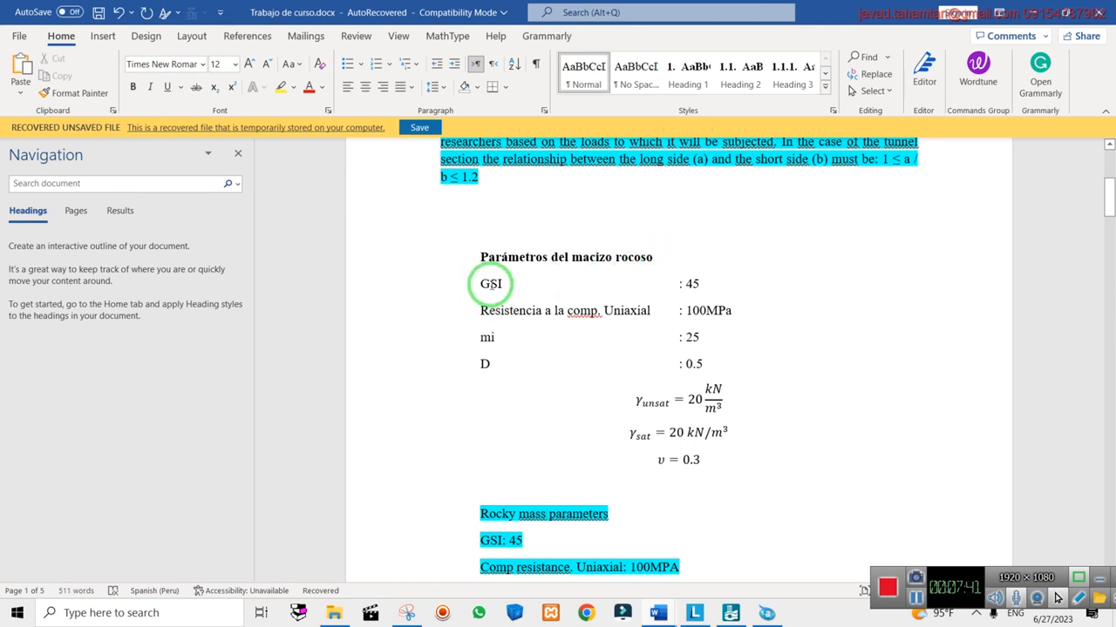
scroll(610, 340, down, 2)
drag(488, 204, 688, 387)
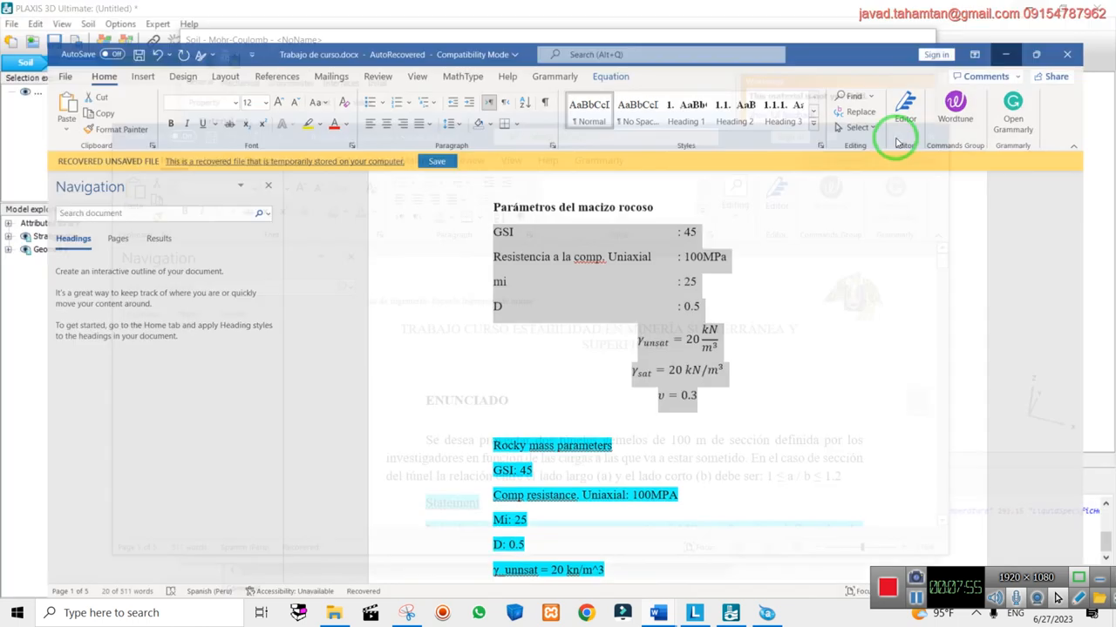
click(1054, 13)
Switch the soil material's model to Hoek-Brown on the General tab
click(872, 134)
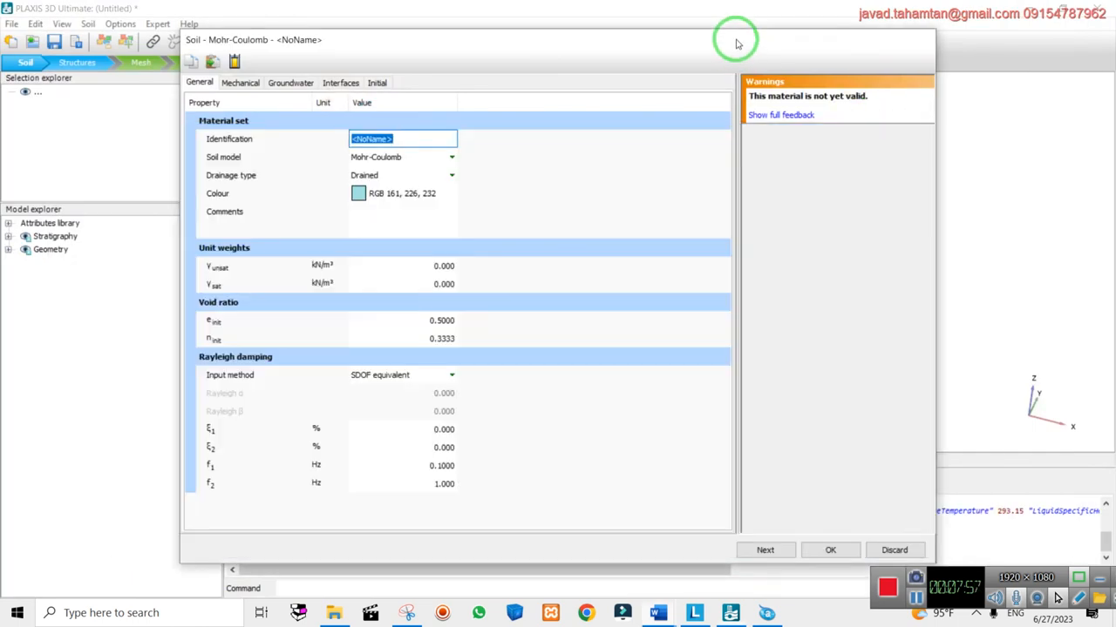
click(240, 84)
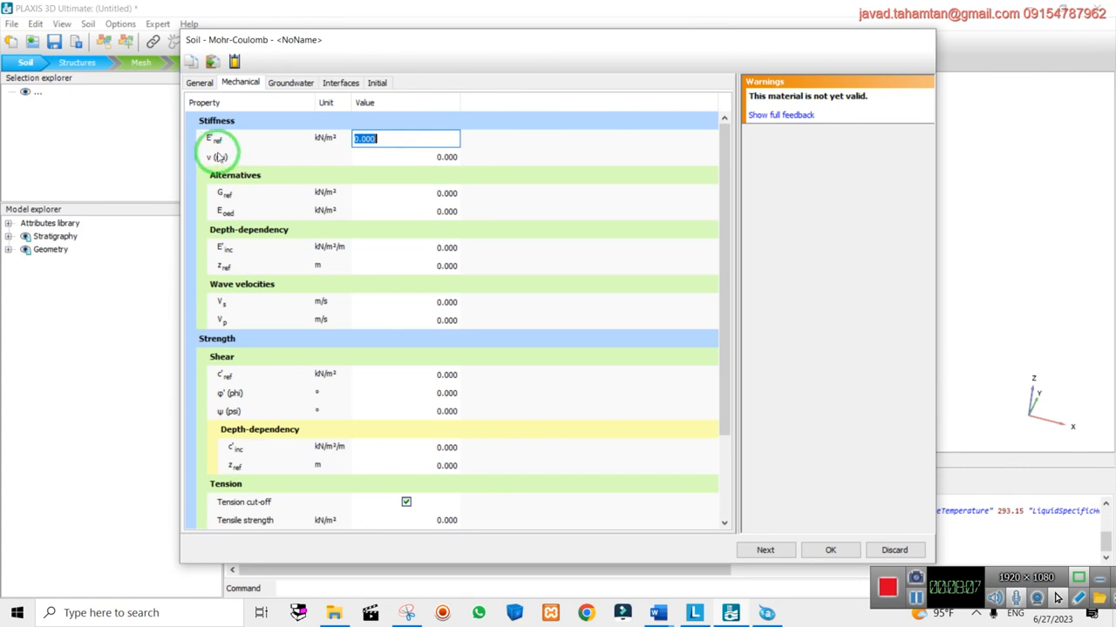
click(199, 82)
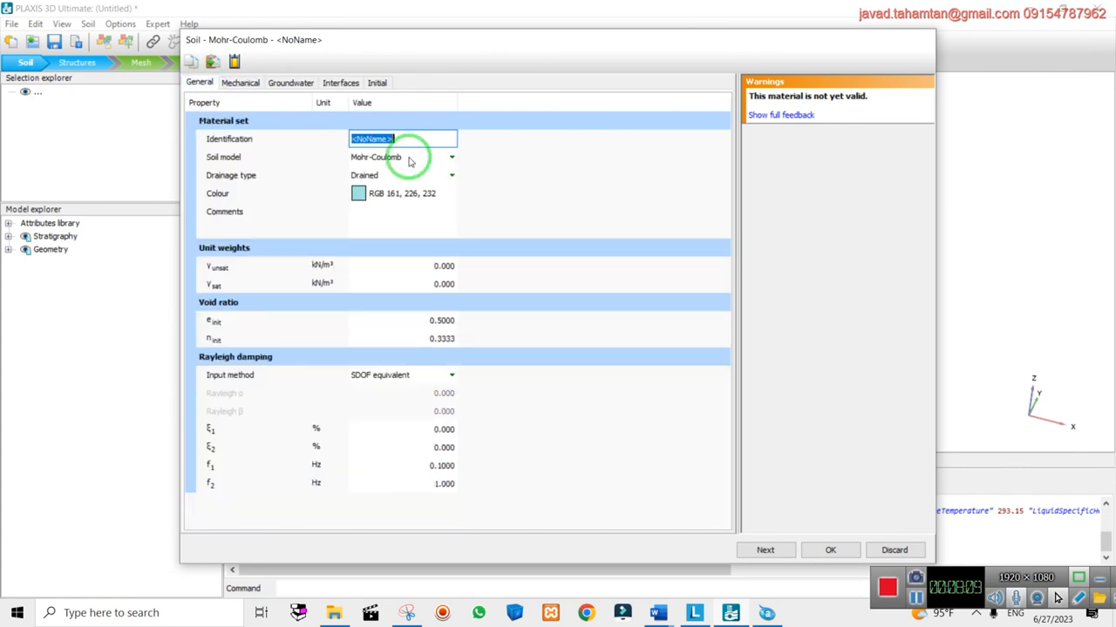
click(403, 161)
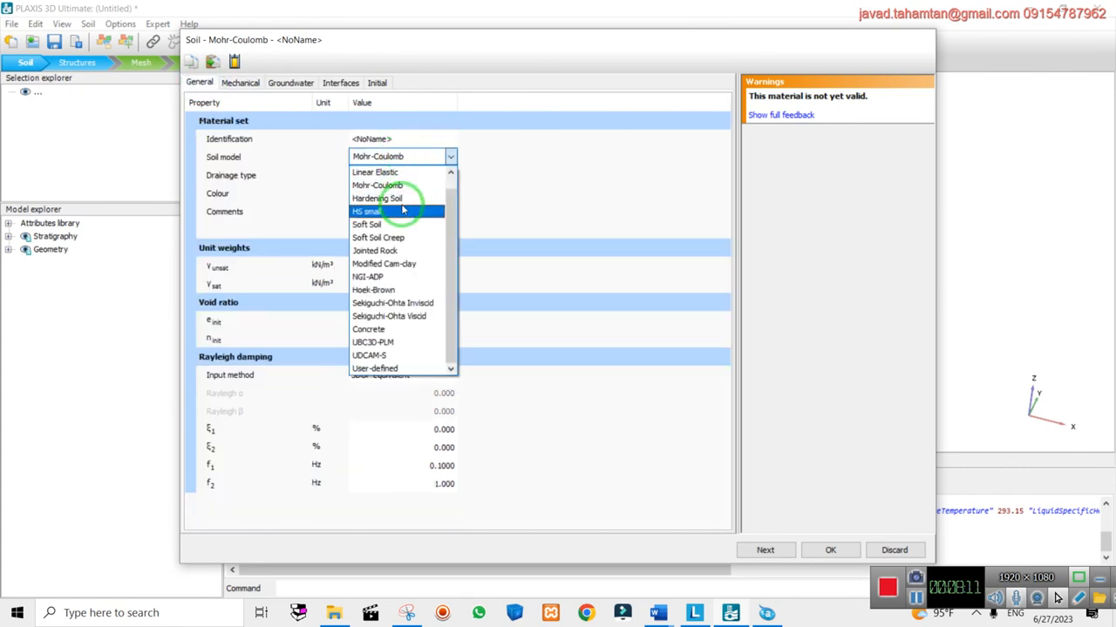
click(403, 289)
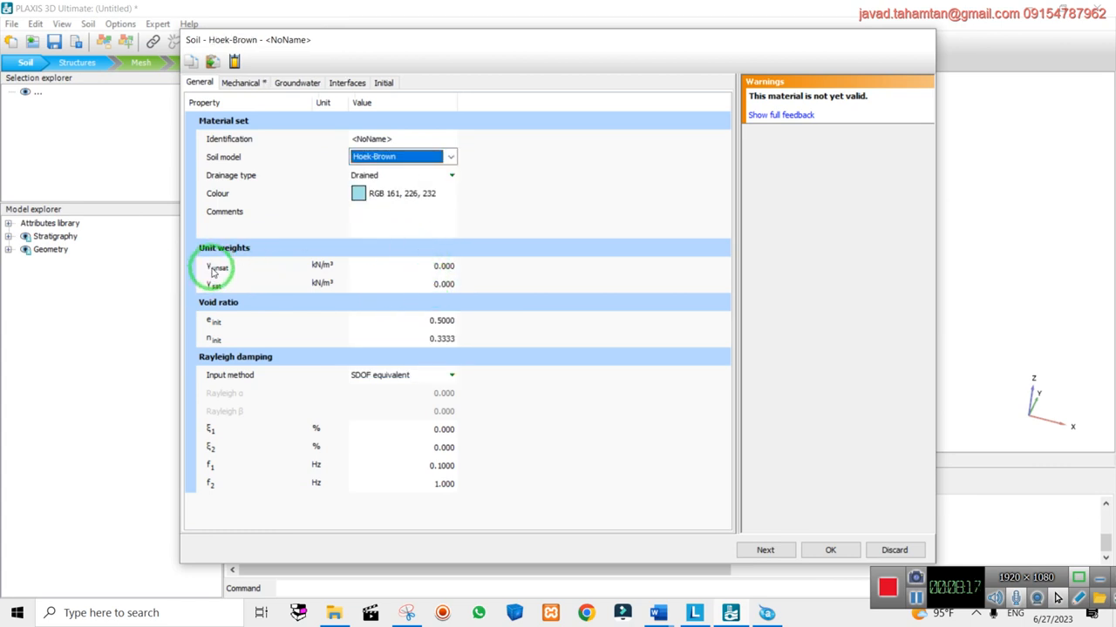
Enter 20 kN/m³ for both unsaturated and saturated unit weights, checking the equations in Word
click(450, 264)
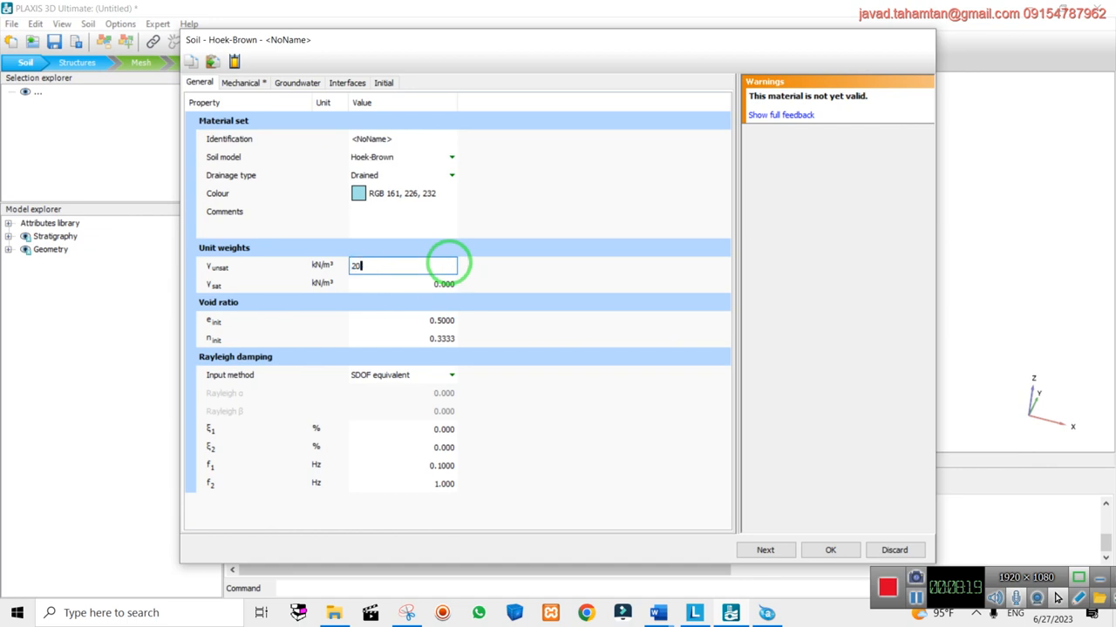
key(Tab)
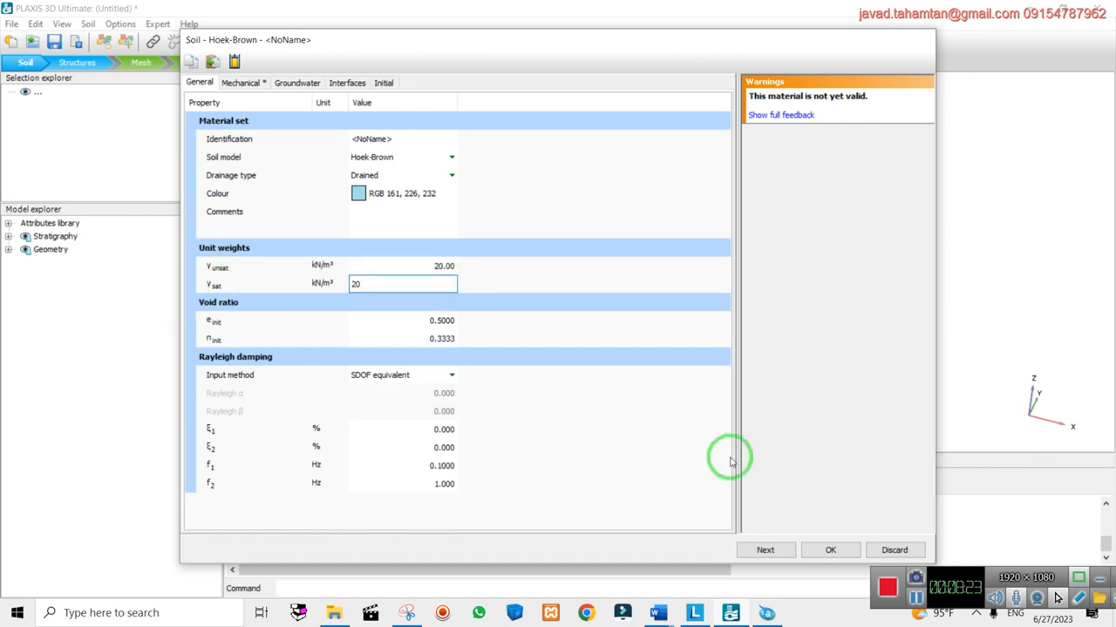
click(660, 611)
click(689, 535)
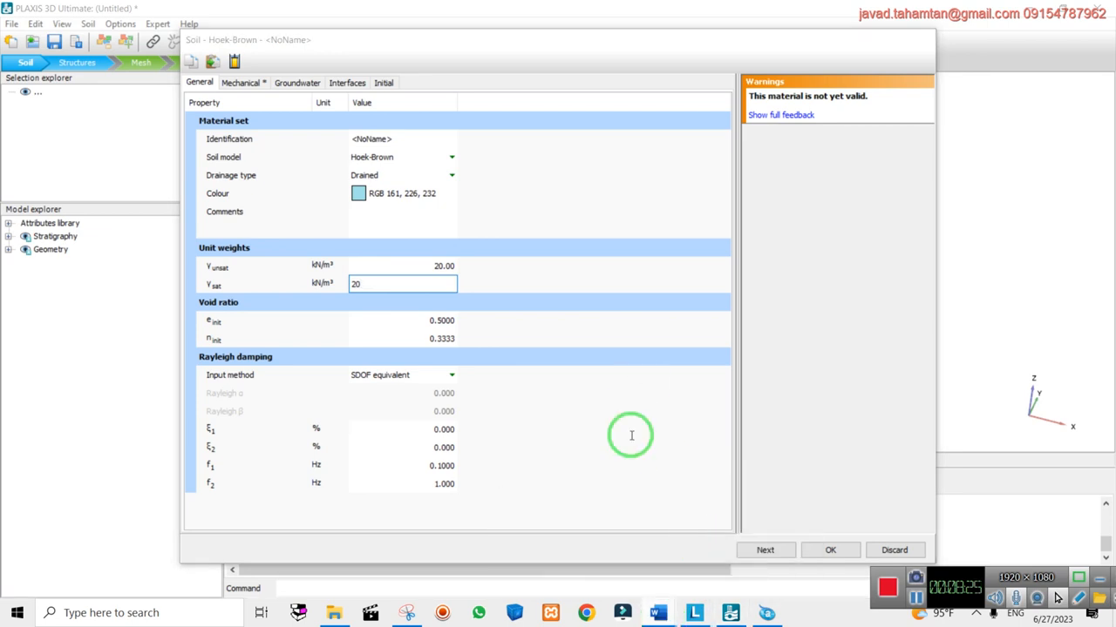
click(626, 357)
drag(686, 353, 722, 353)
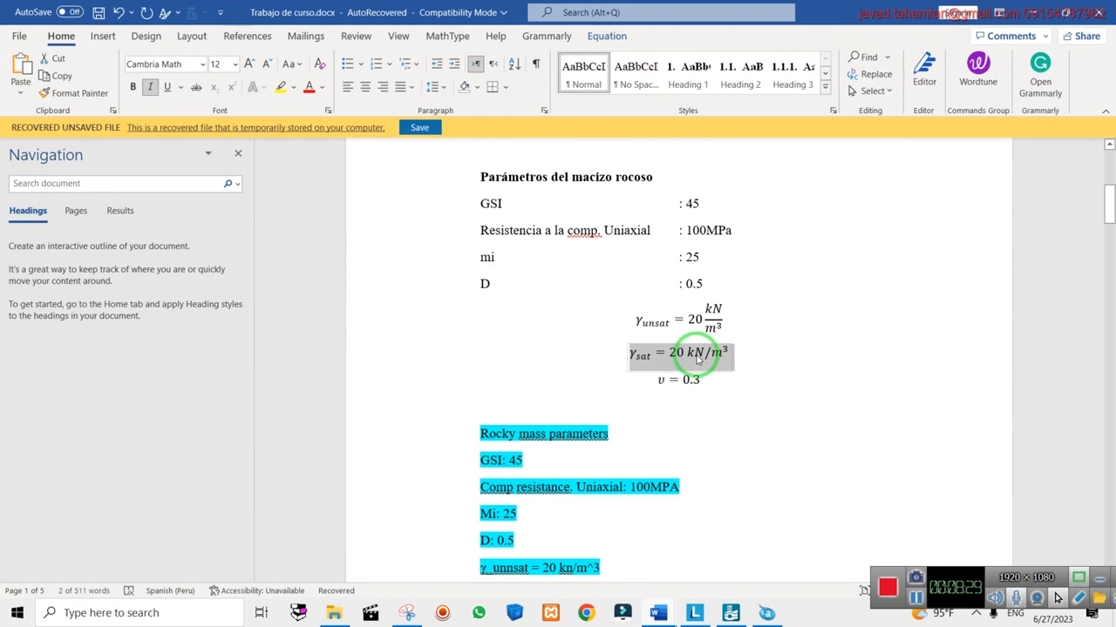
drag(664, 329, 710, 330)
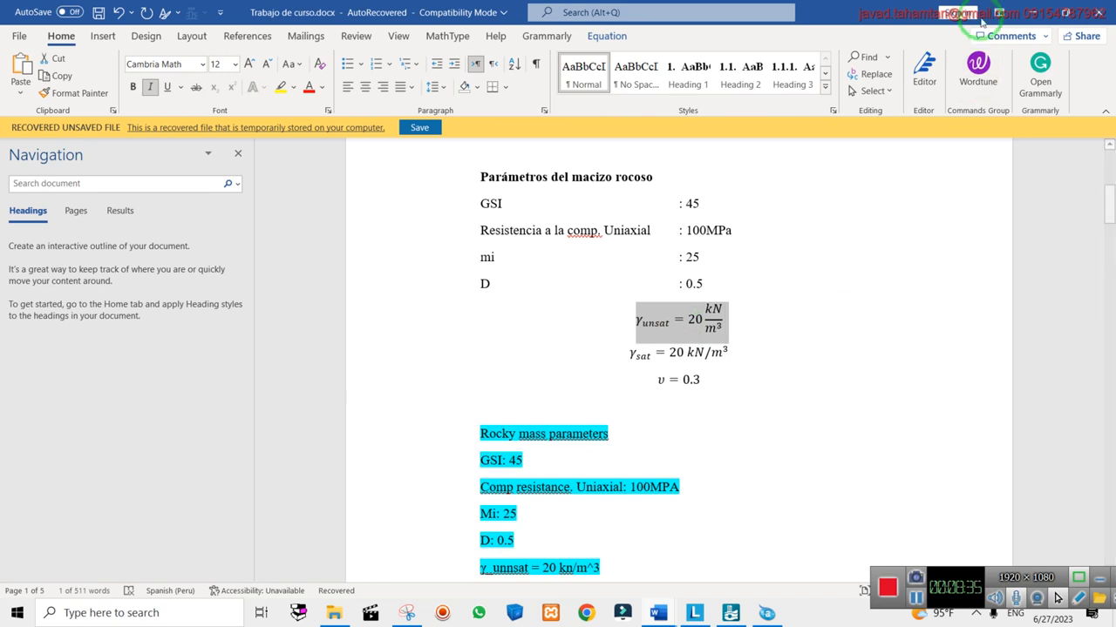
click(1026, 14)
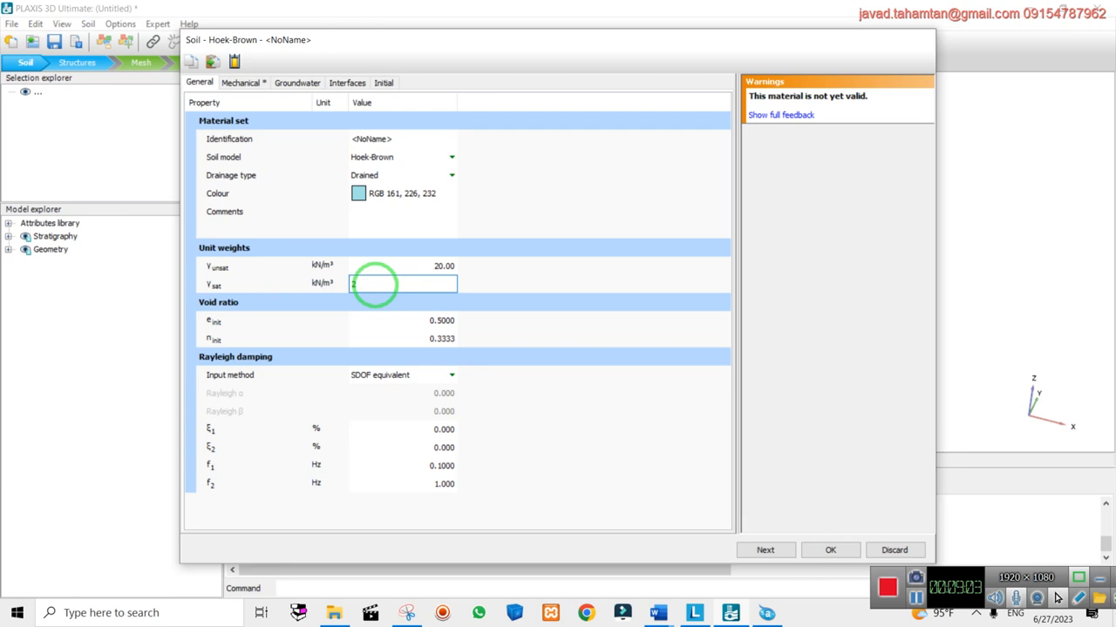
click(516, 295)
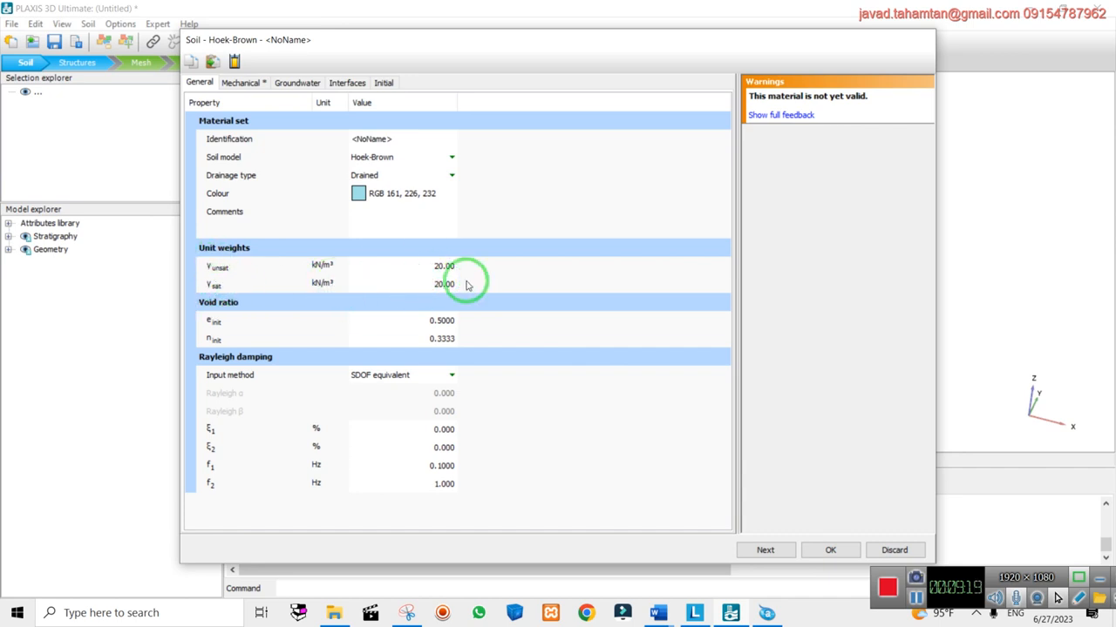
On the Mechanical tab, start editing the intact compressive strength and widen the property table
click(255, 92)
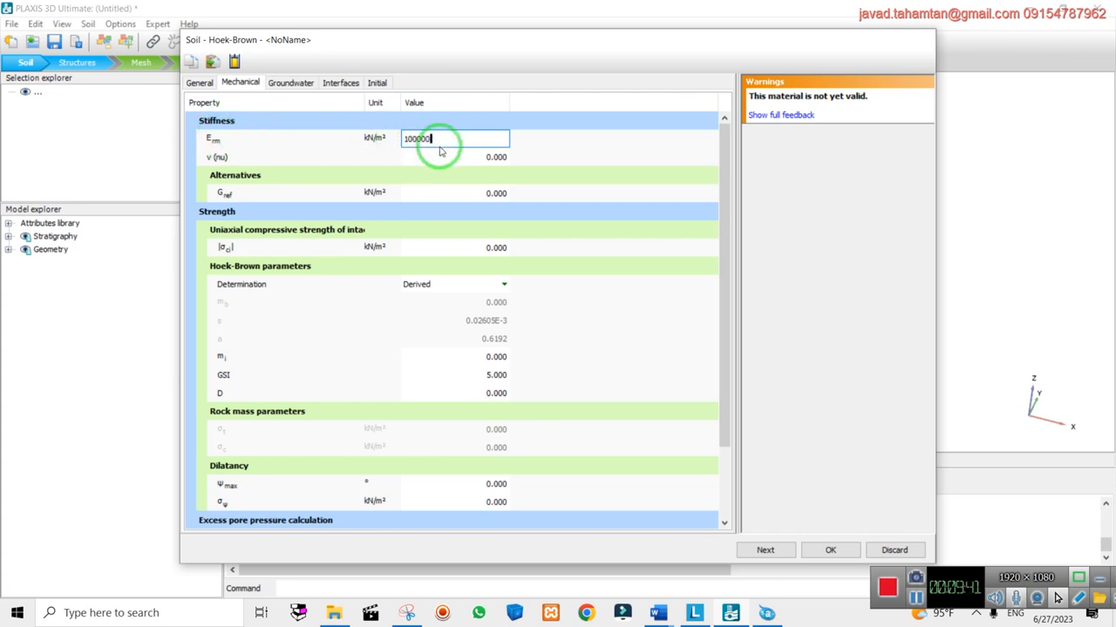
click(486, 156)
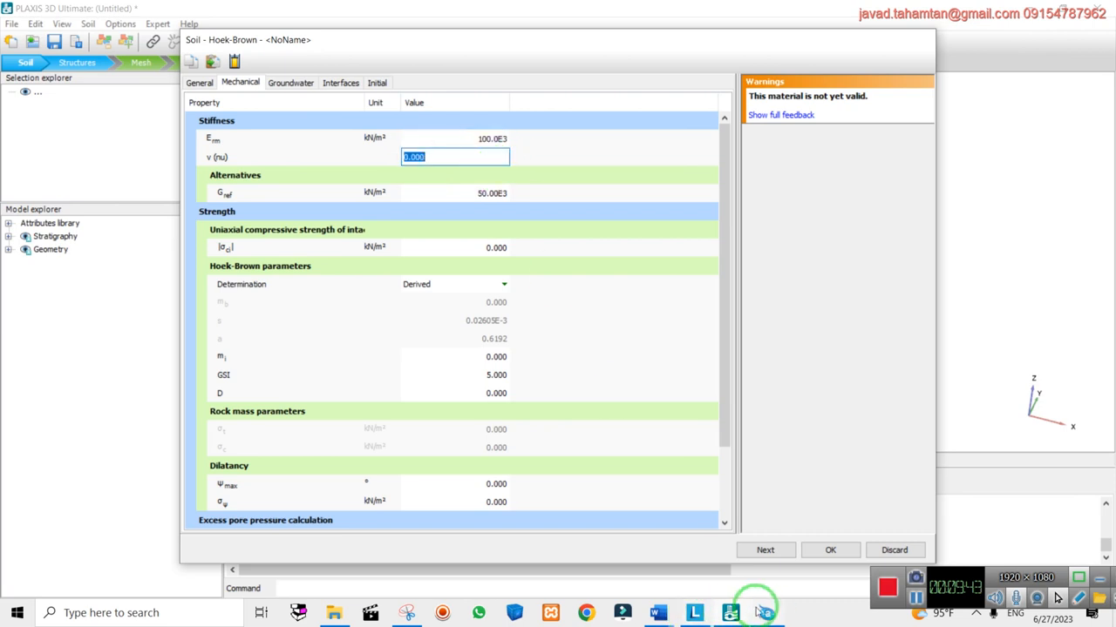
click(672, 615)
click(715, 554)
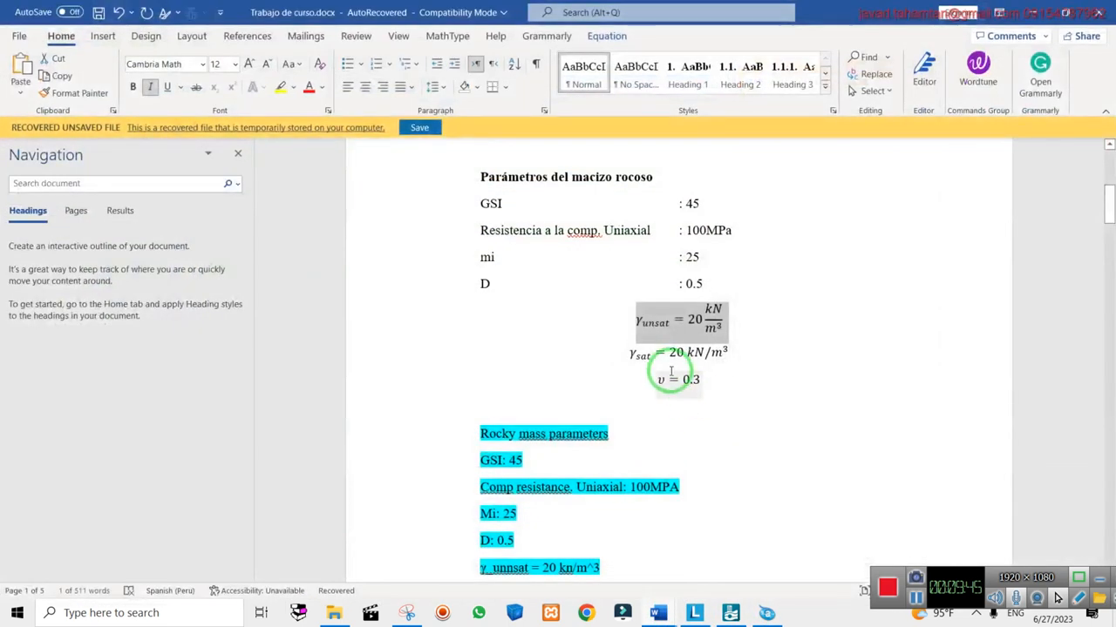
key(alt+Tab)
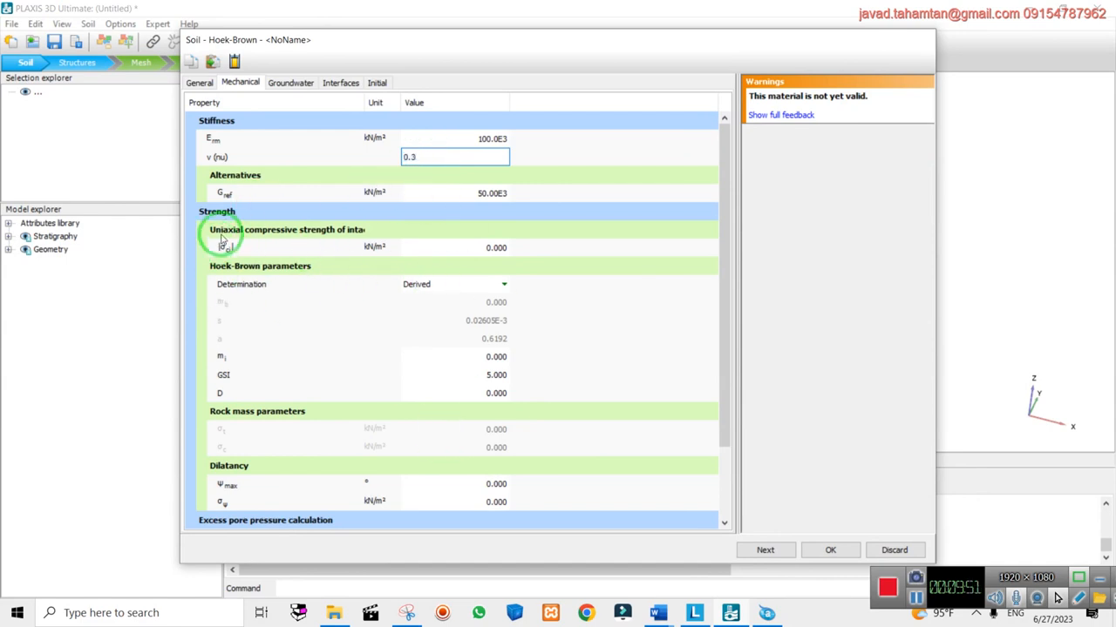
click(498, 248)
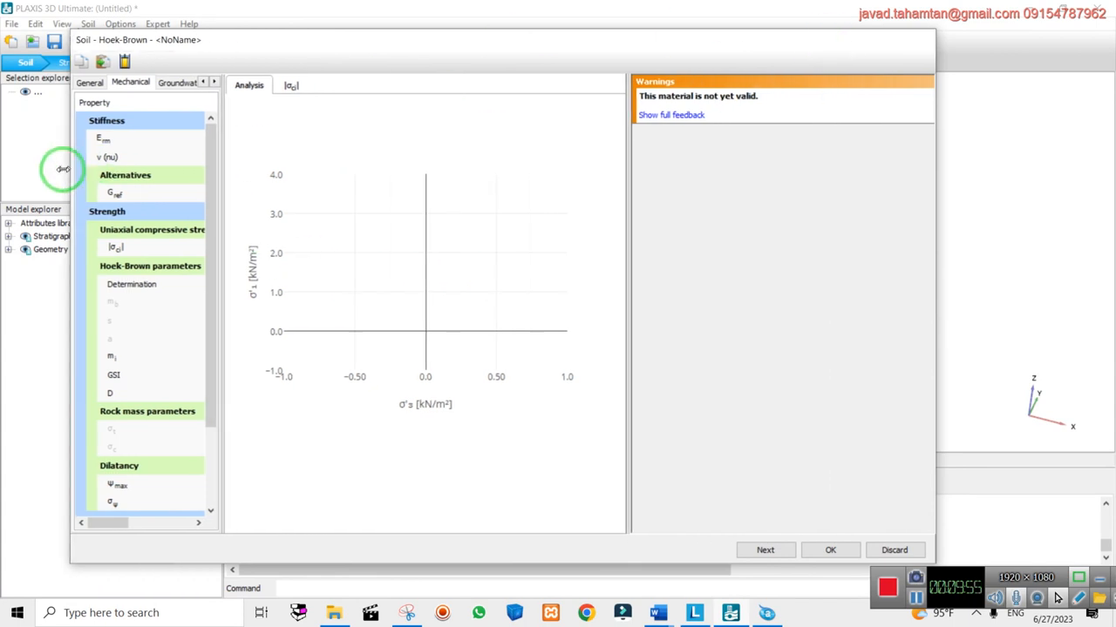
drag(378, 200, 504, 226)
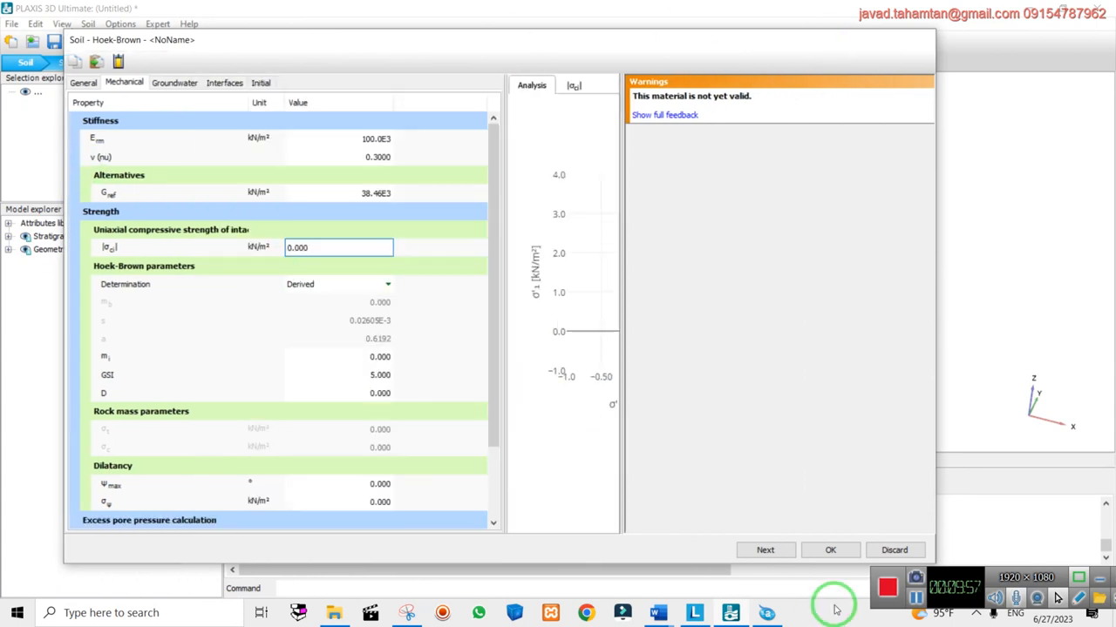
Set σci to 100.0E3 kN/m² and E_rm to 80.00E3 kN/m², checking the Word notes
click(660, 613)
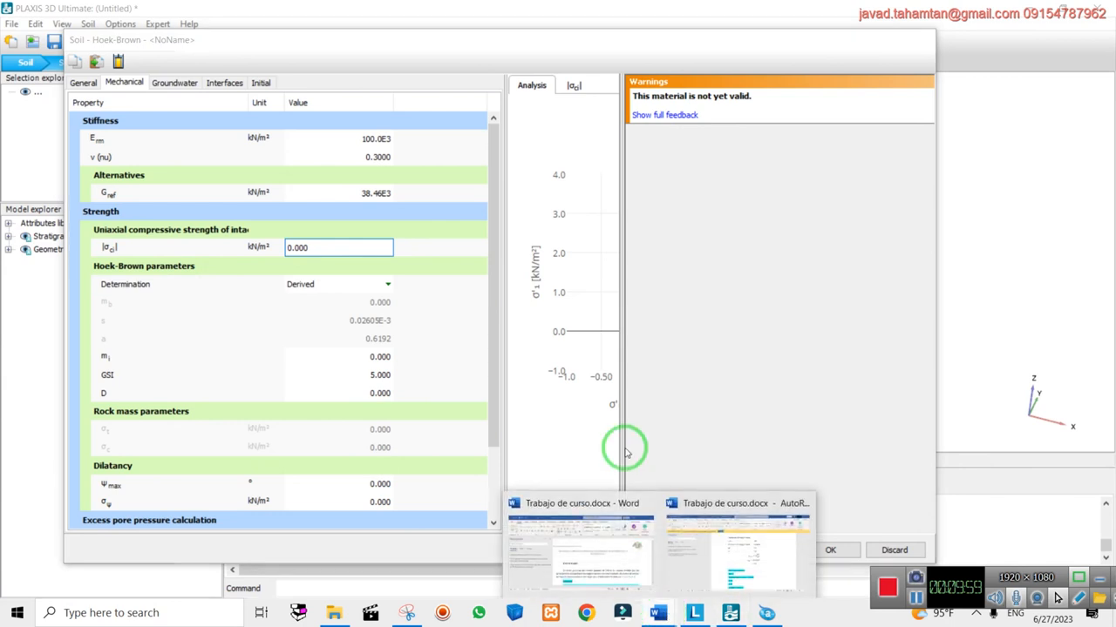
click(767, 514)
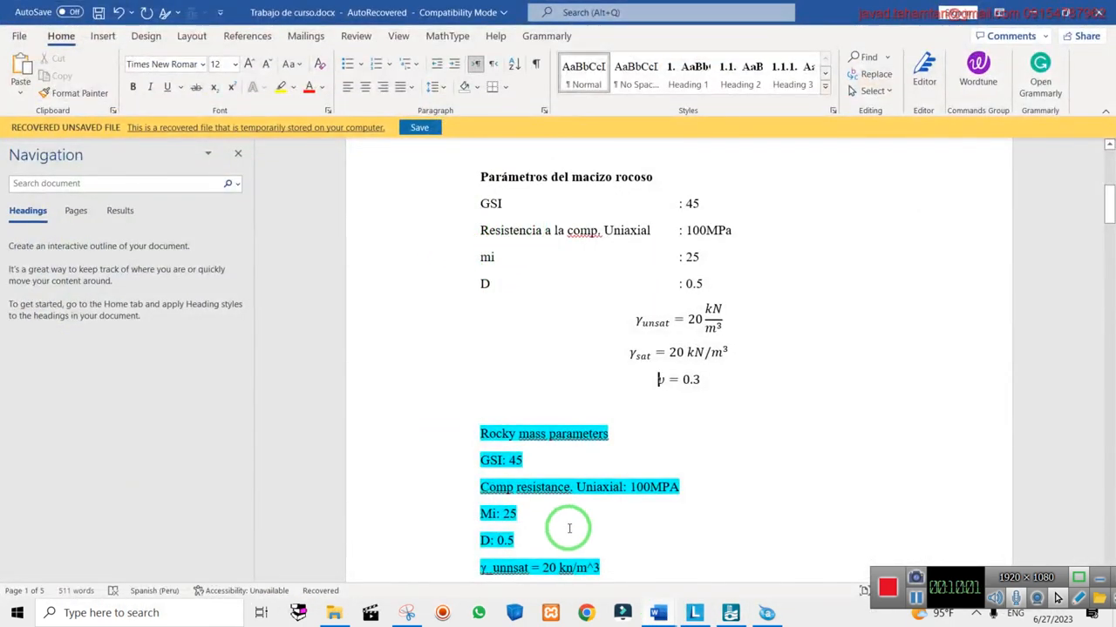
scroll(602, 479, down, 2)
drag(627, 409, 684, 410)
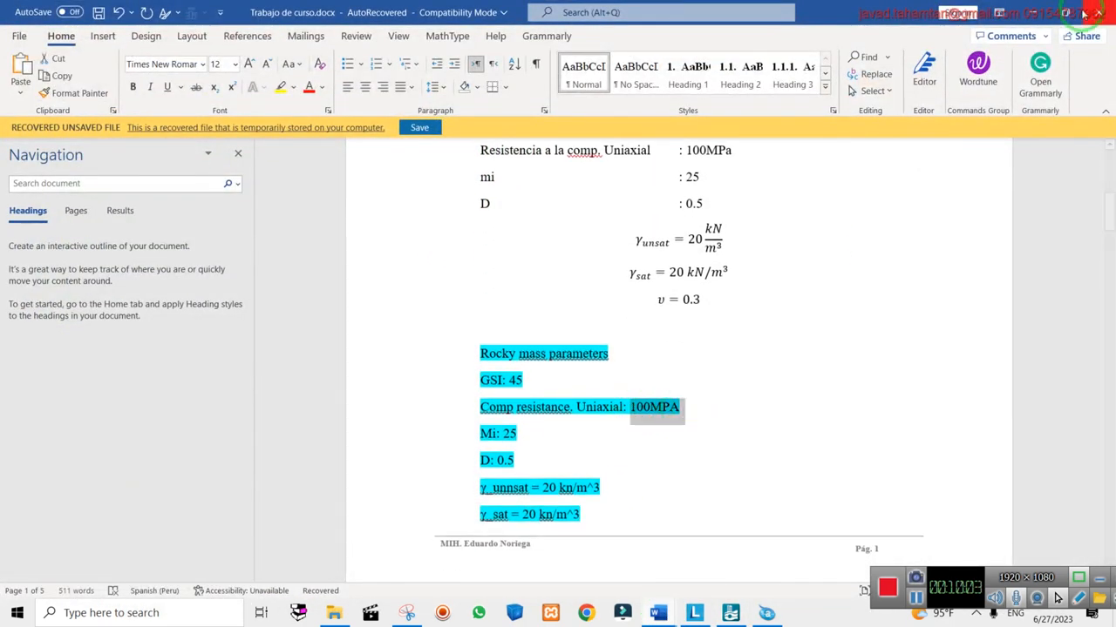
key(alt+Tab)
text(10)
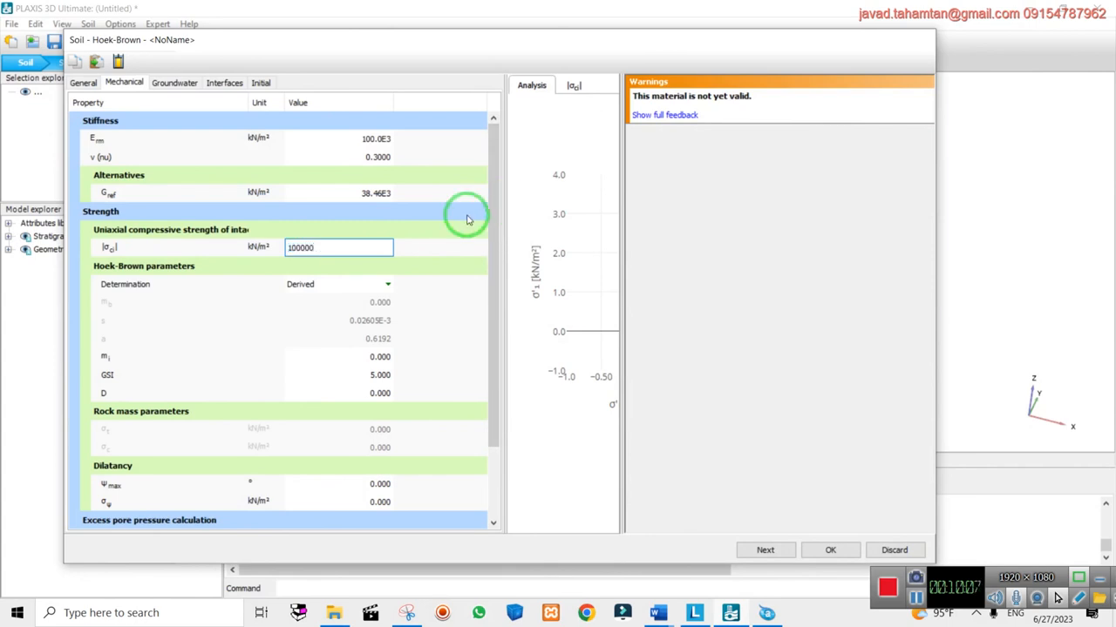
click(347, 138)
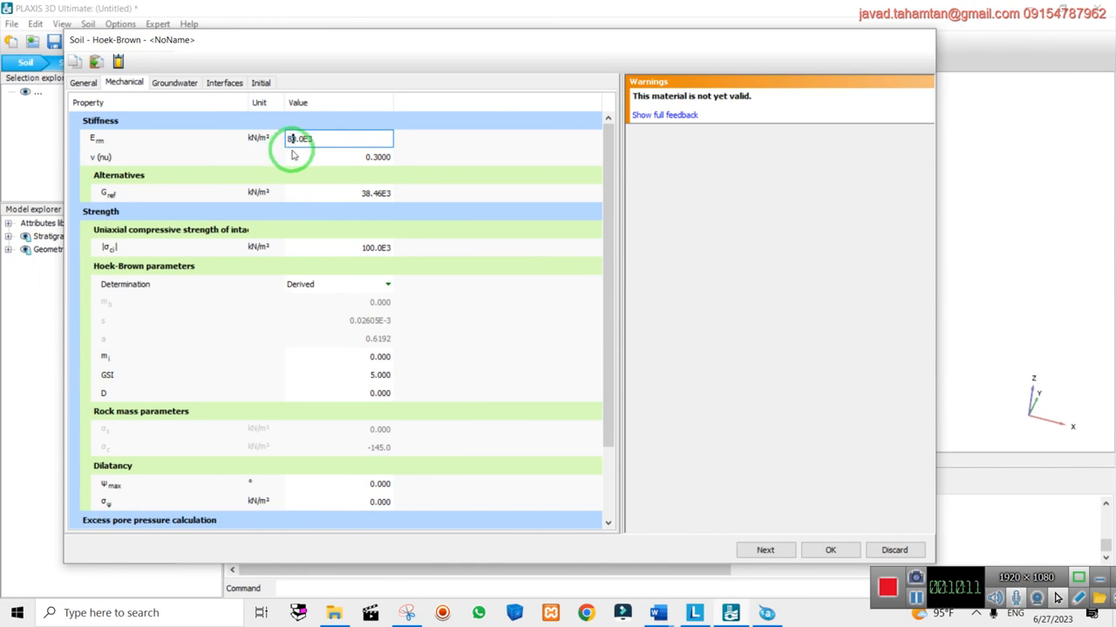
key(Return)
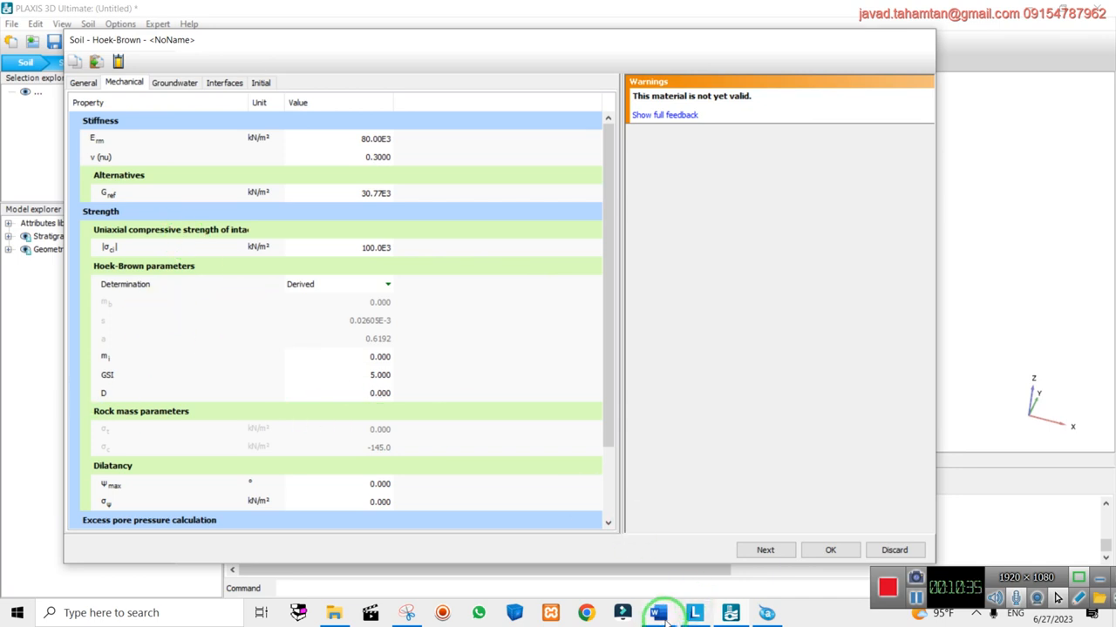
mouse_move(659, 615)
click(710, 552)
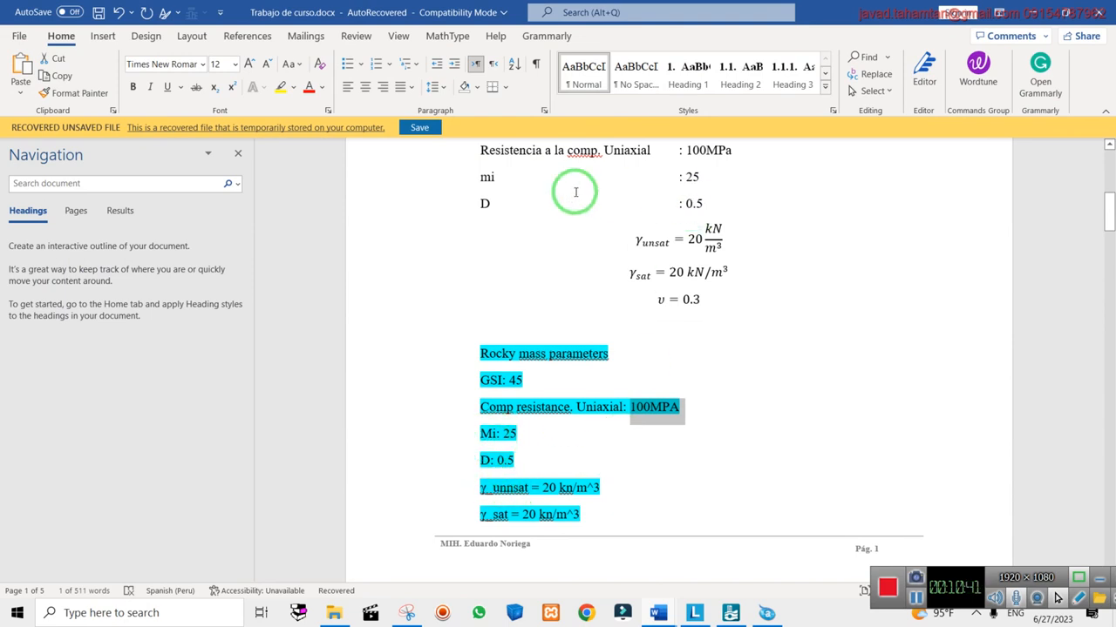
click(1052, 10)
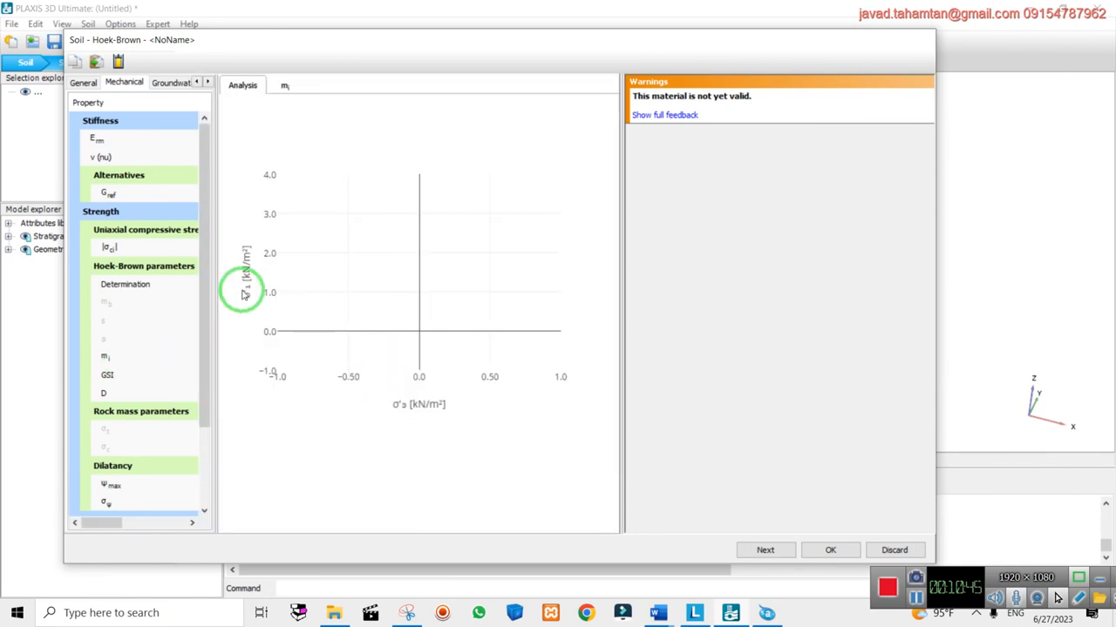
Enter mi = 25 and check the disturbance value 0.5 in the Word notes
click(377, 359)
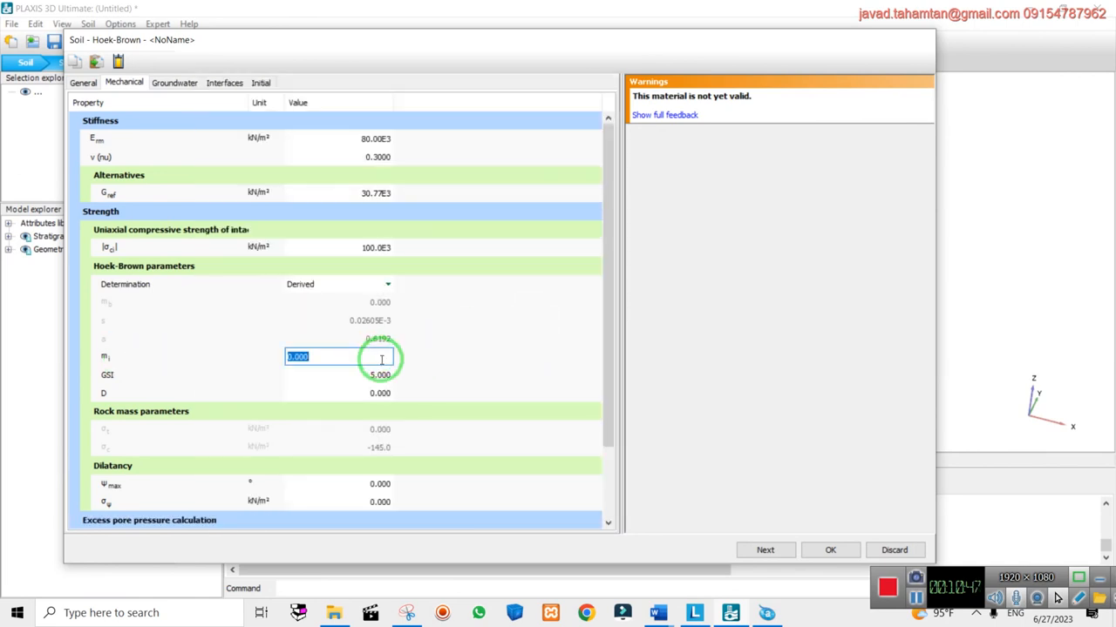
text(25)
click(367, 374)
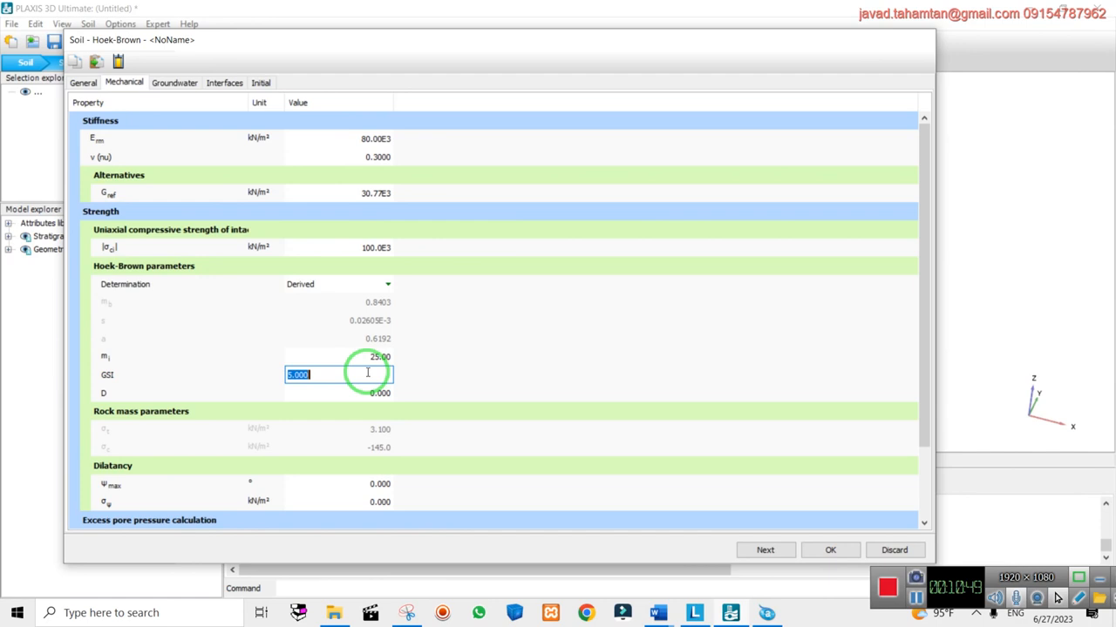
text(0.5)
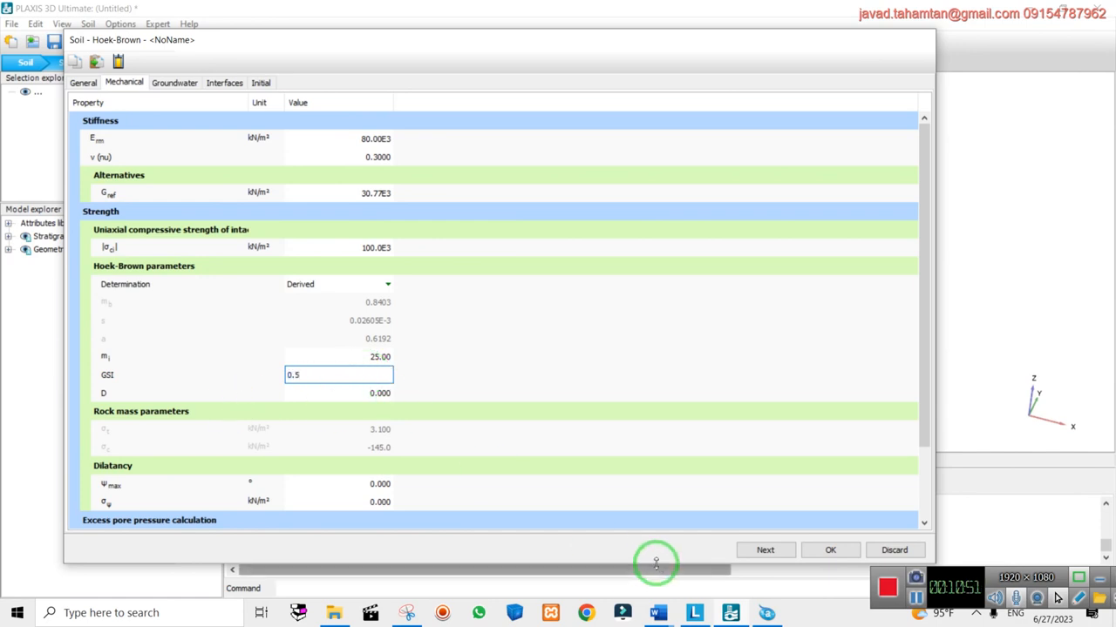
click(658, 613)
click(735, 536)
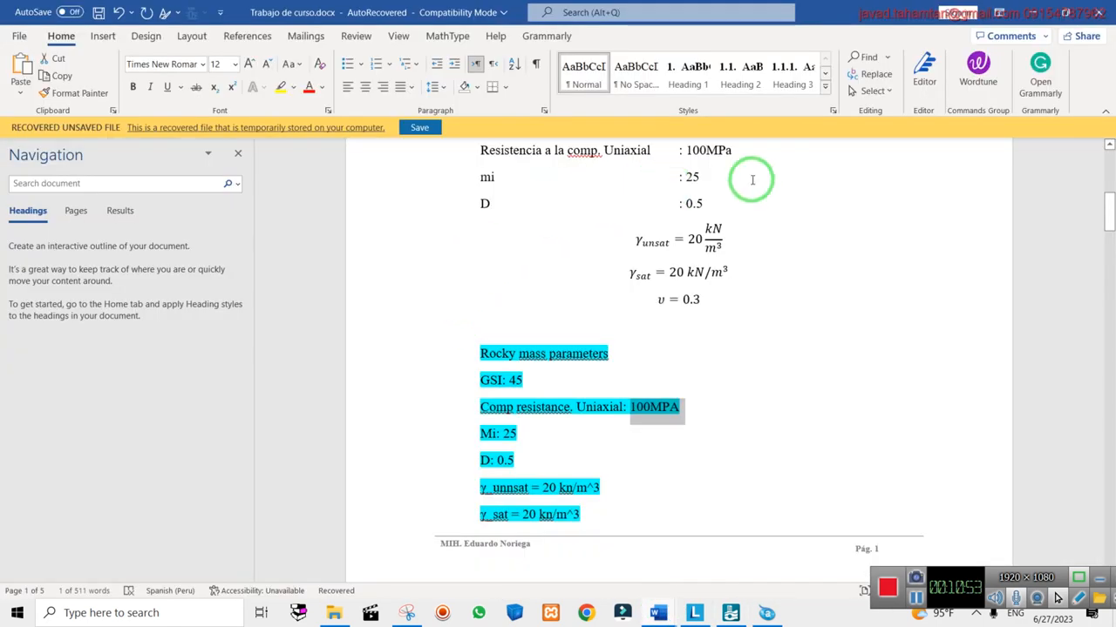
drag(719, 201, 677, 204)
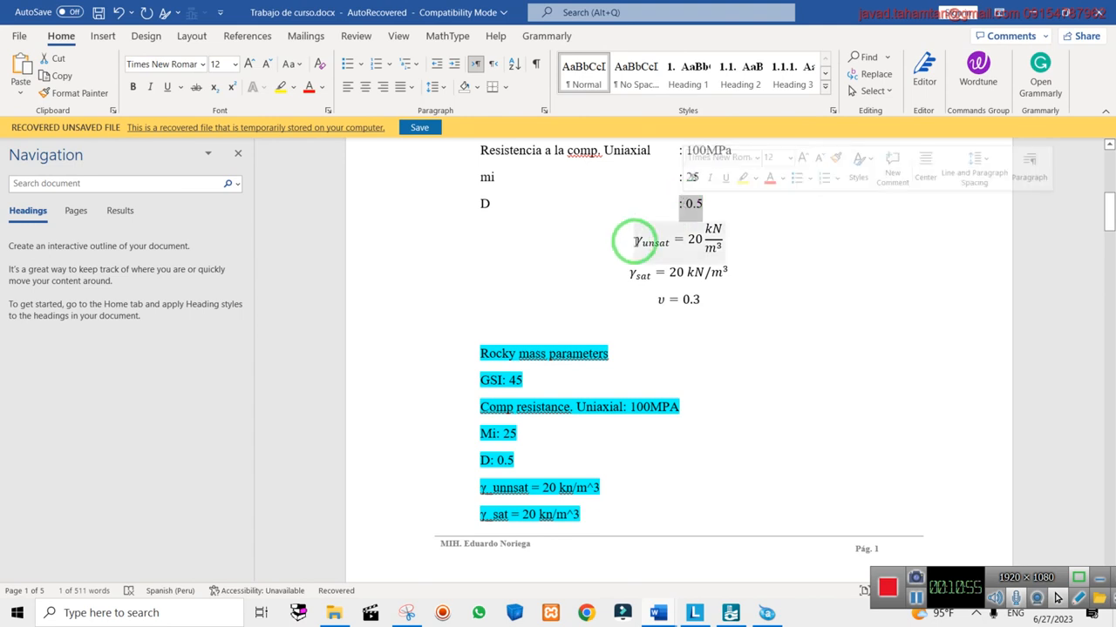
scroll(575, 253, up, 2)
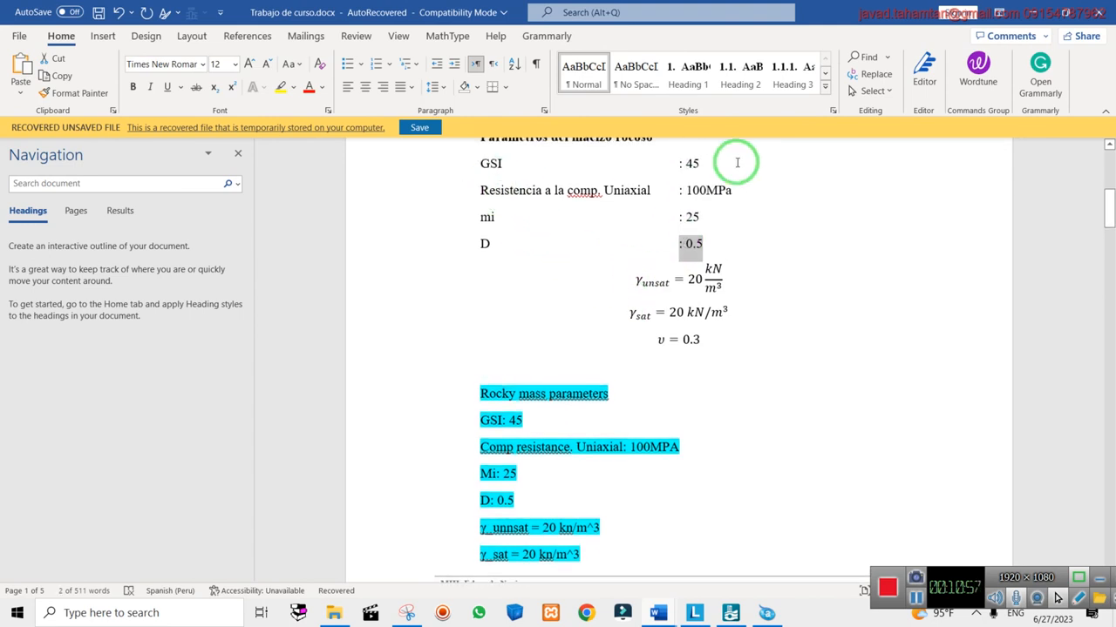
click(1016, 10)
Replace GSI with 45, set D to 0.5, and save the rock material
drag(378, 374, 227, 374)
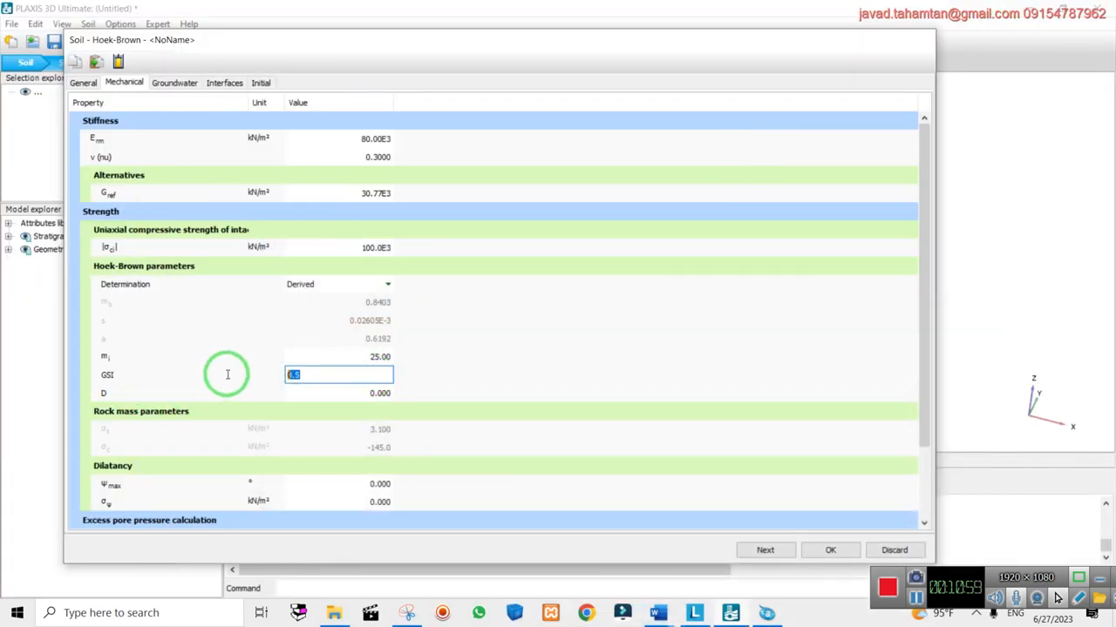
text(45)
click(383, 395)
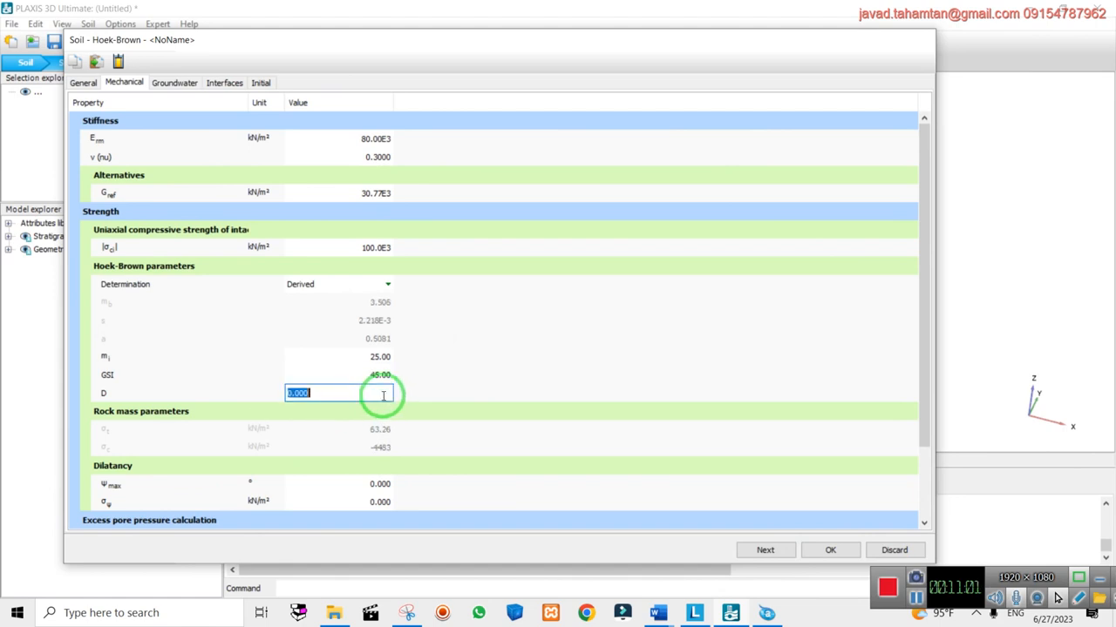
click(643, 371)
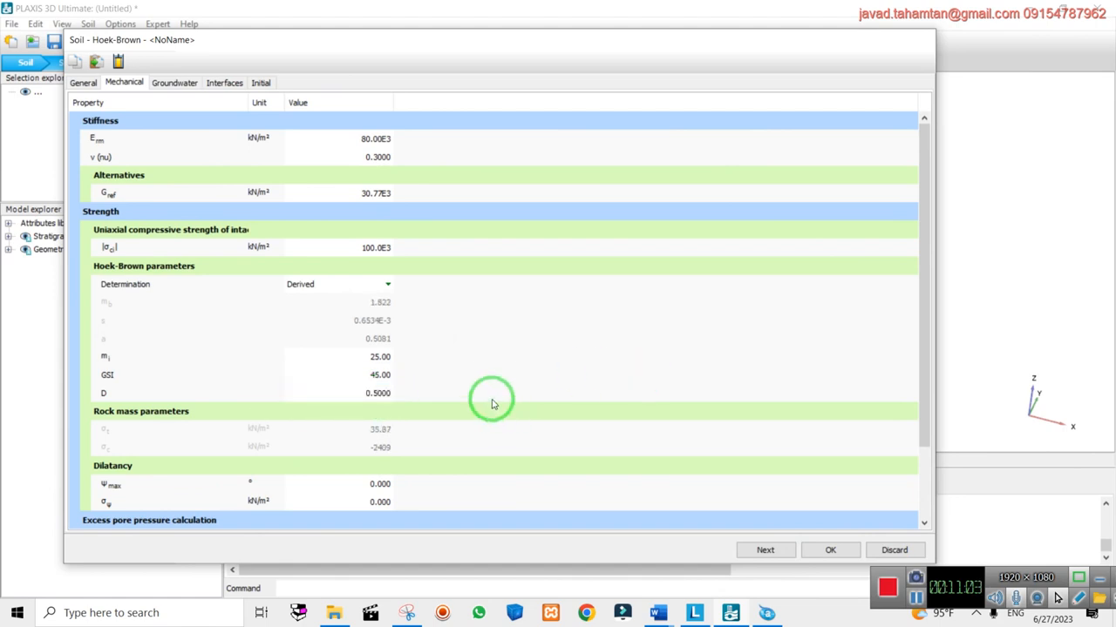
click(832, 549)
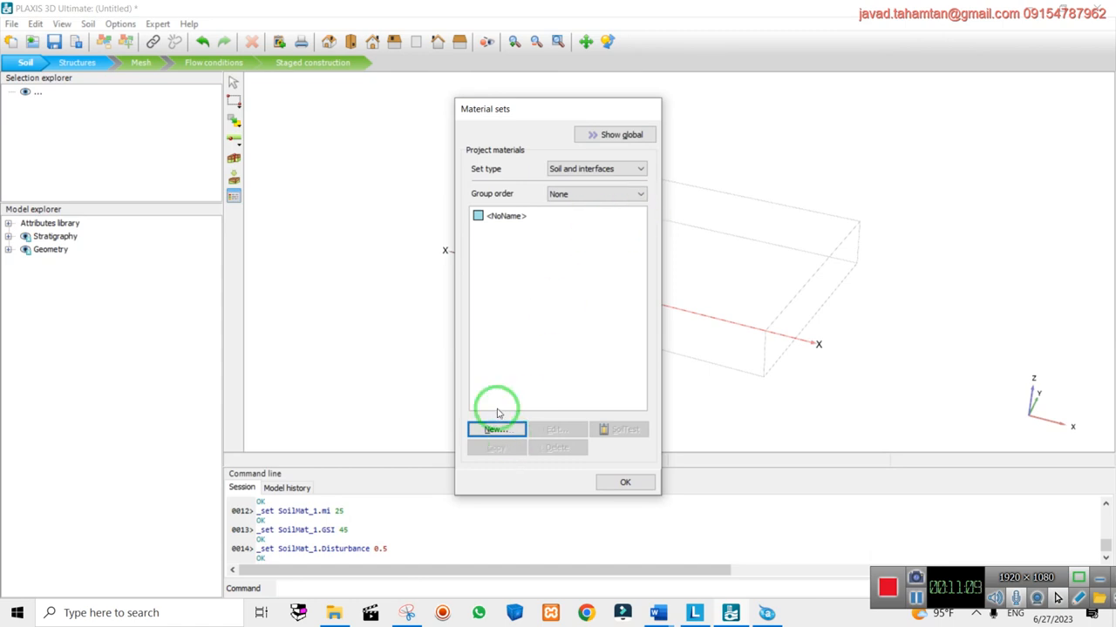
Reopen the <NoName> material, re-enter GSI as 45 and save it
click(502, 215)
click(572, 432)
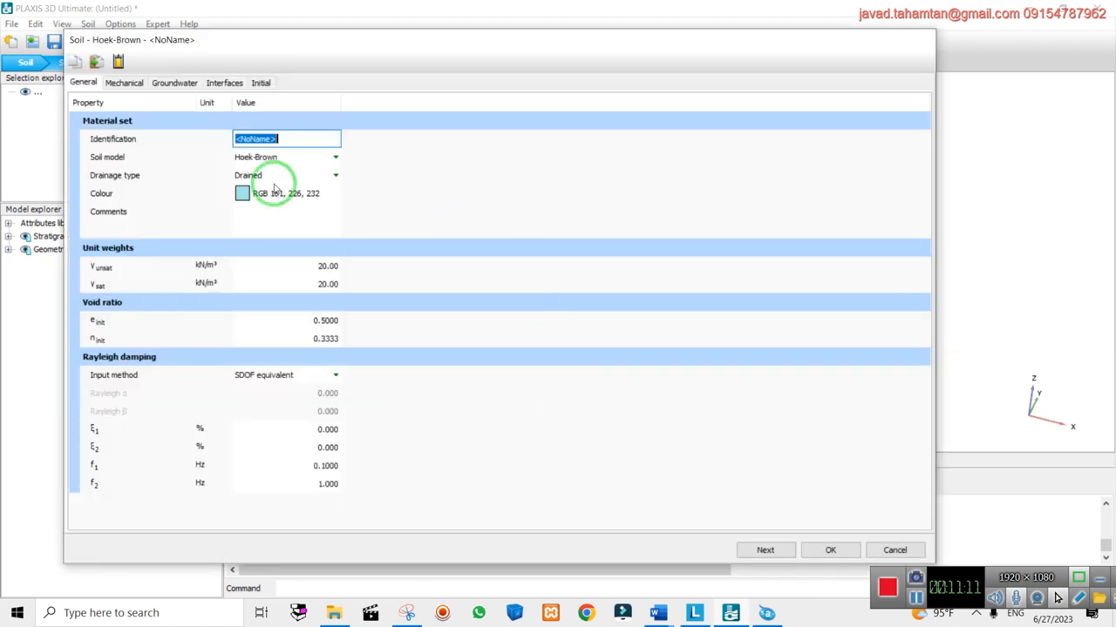
click(125, 83)
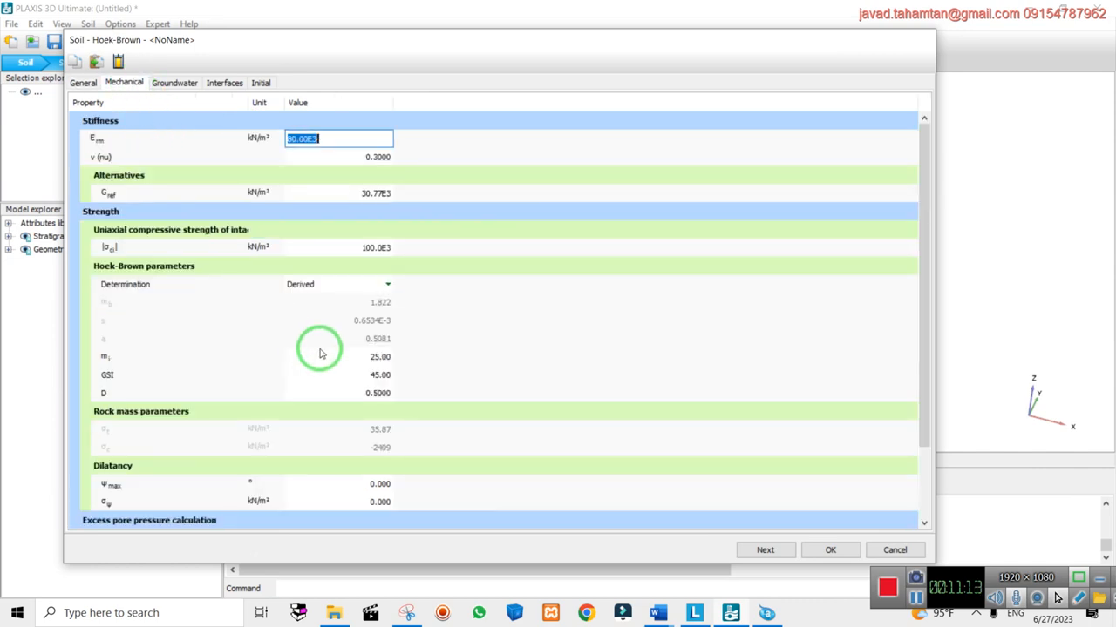
click(360, 376)
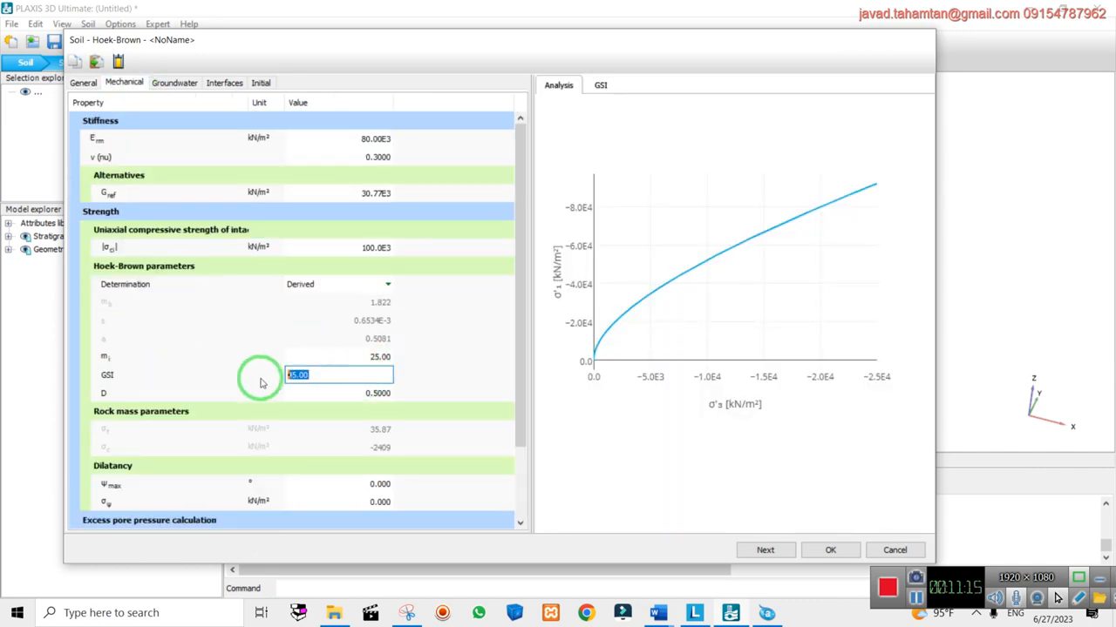
text(45)
key(Return)
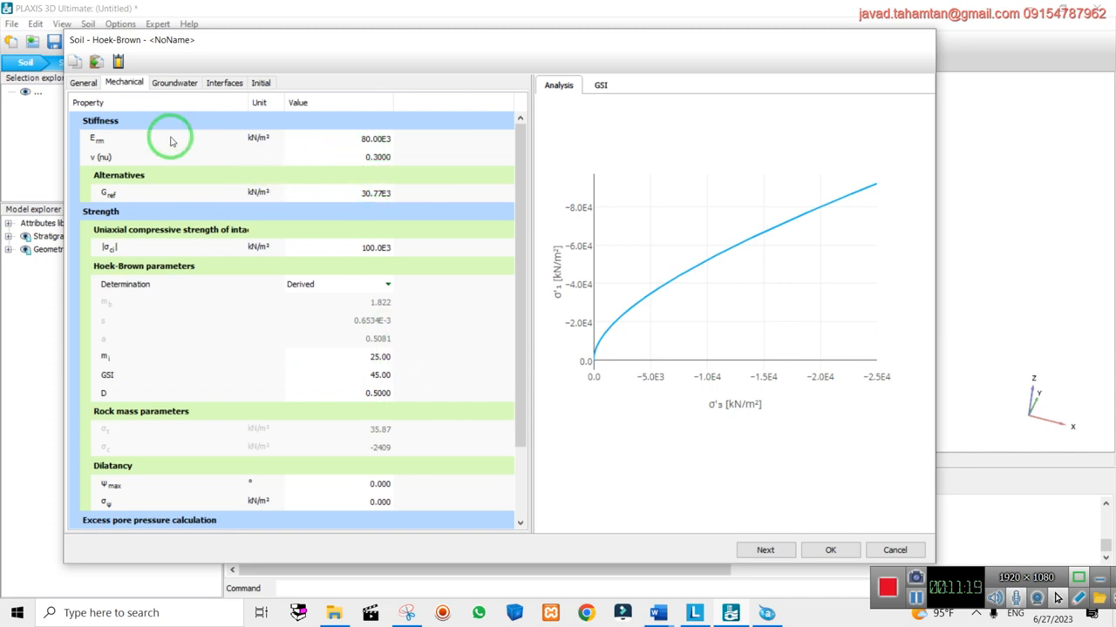
click(852, 555)
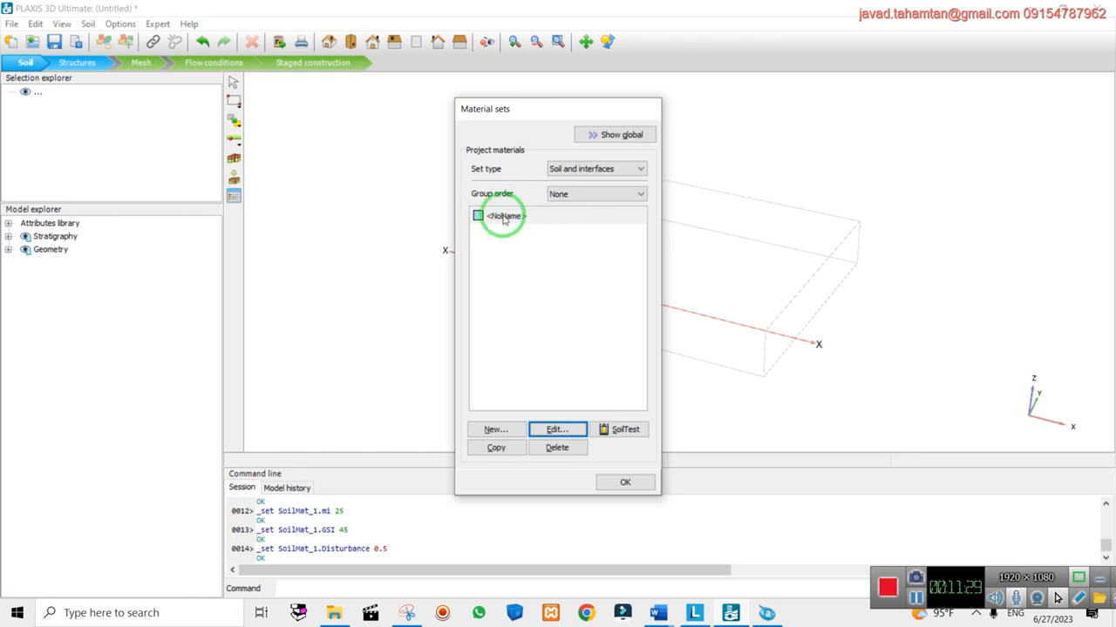
Edit the material again, name it 'rocky mass', and save it
click(554, 431)
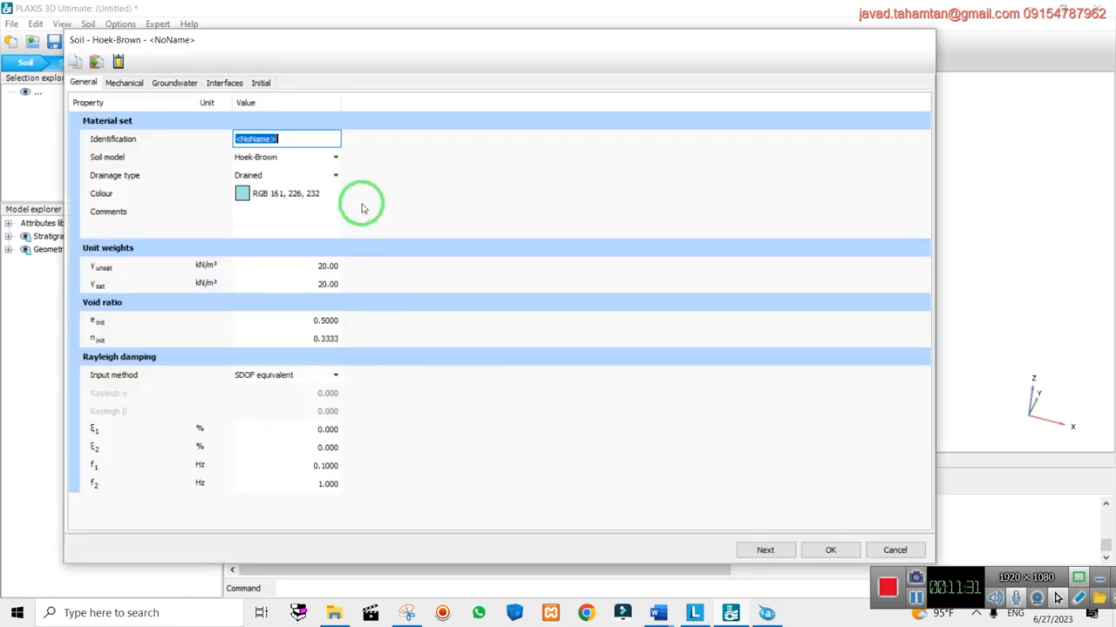
click(660, 617)
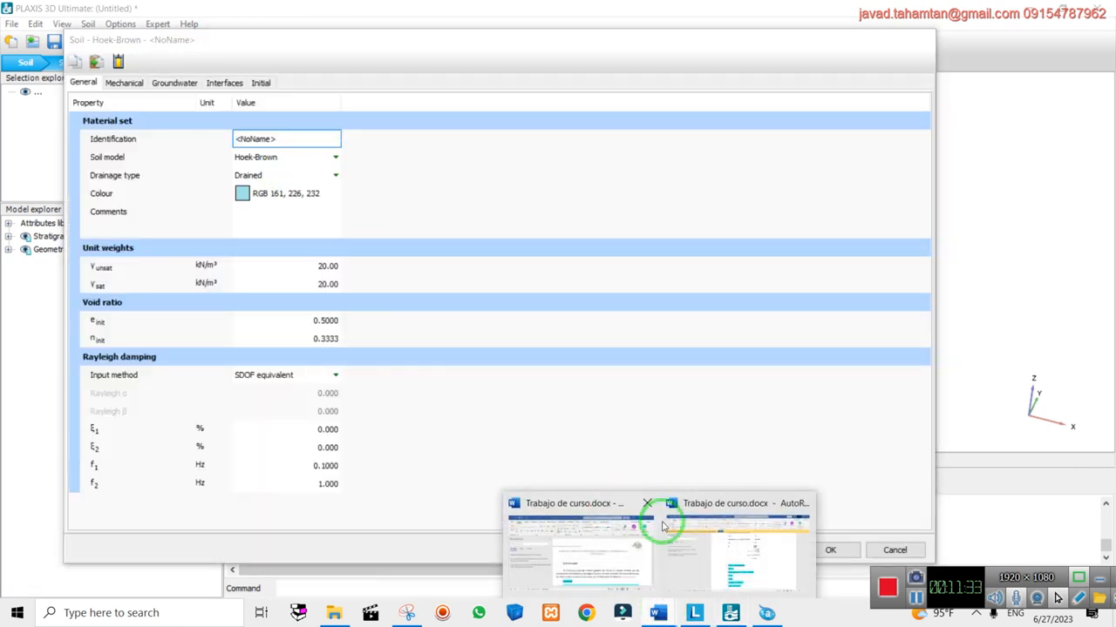
click(668, 512)
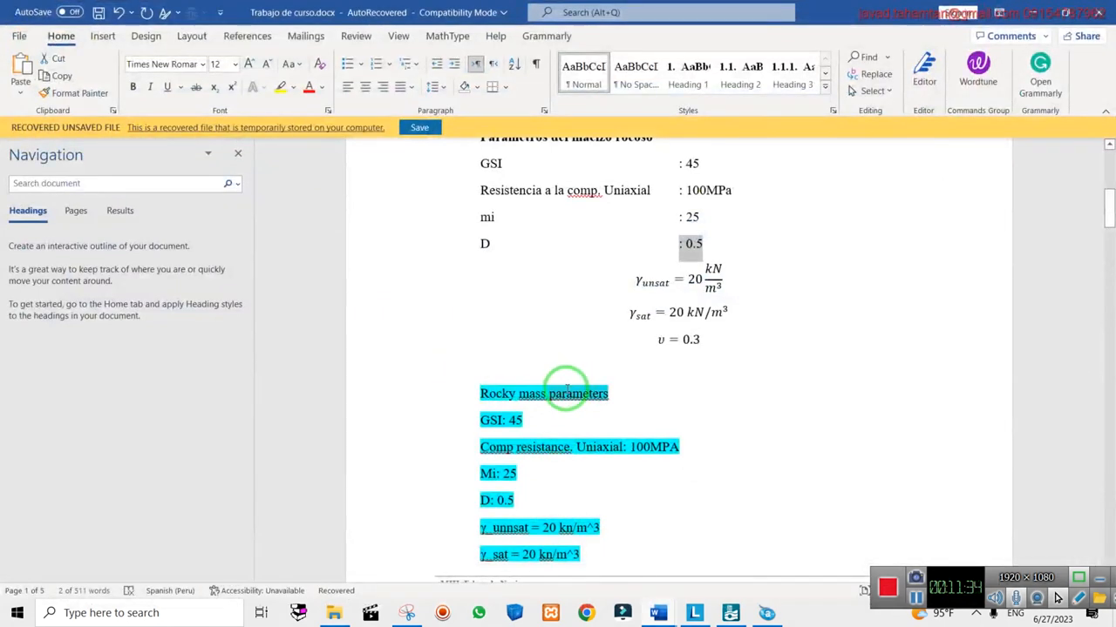
click(1028, 13)
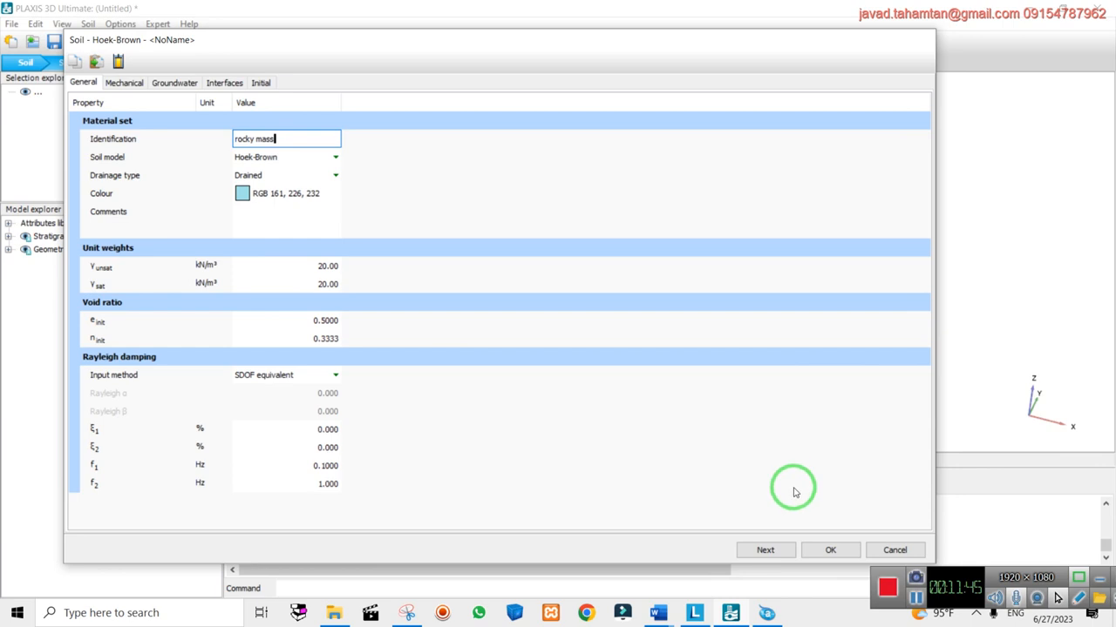
click(829, 550)
click(577, 169)
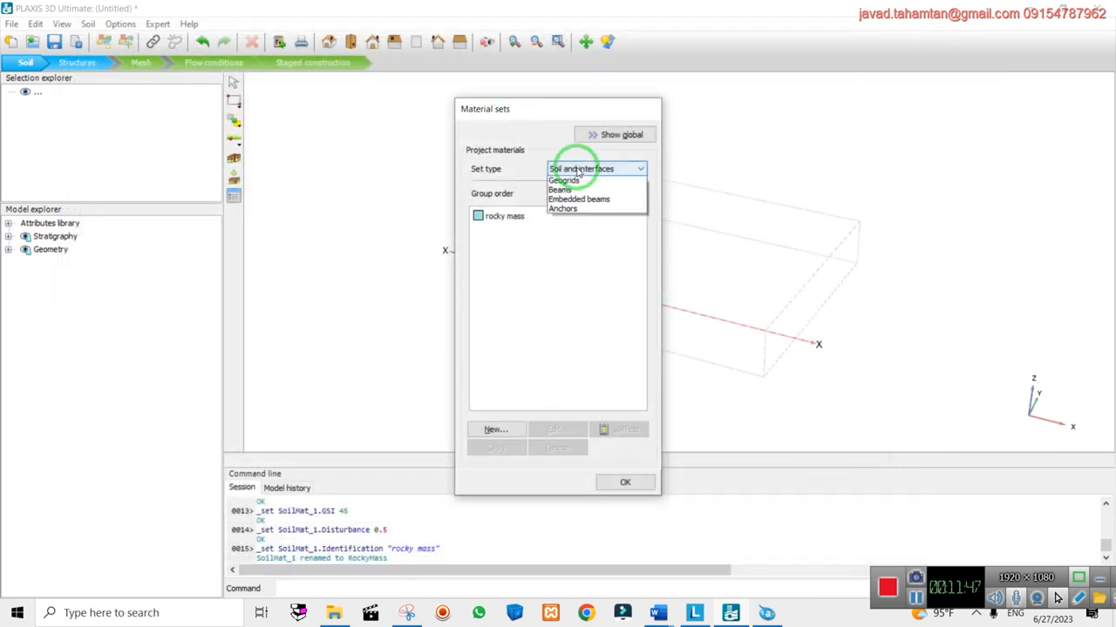
Start a new plate material set and look up the lining's 30 MPa strength and unit weight 25 in Word
click(562, 188)
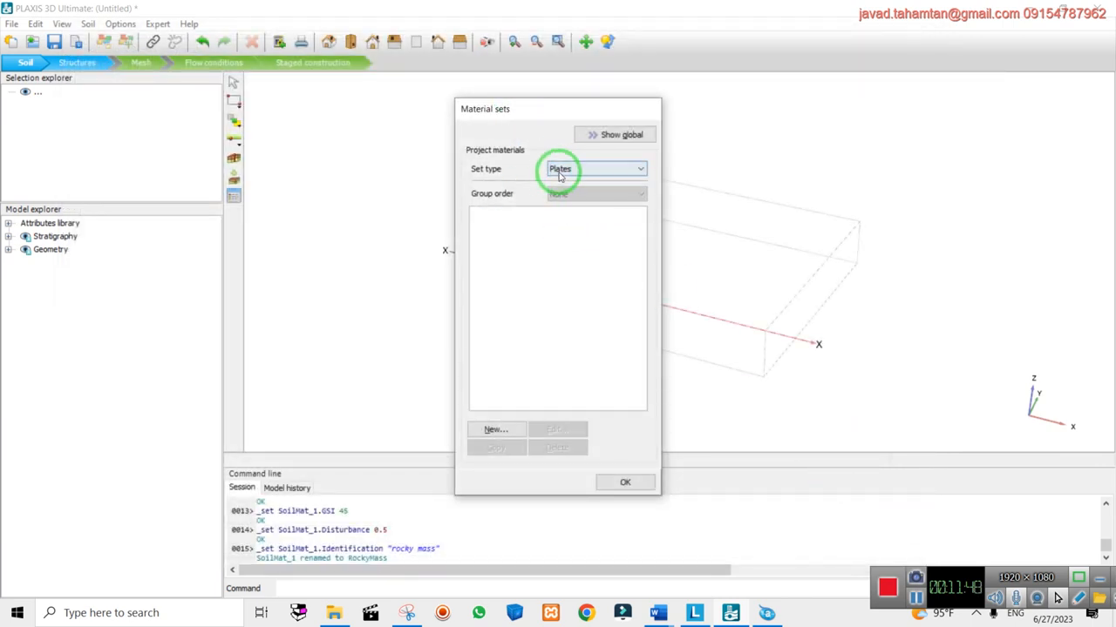
click(499, 429)
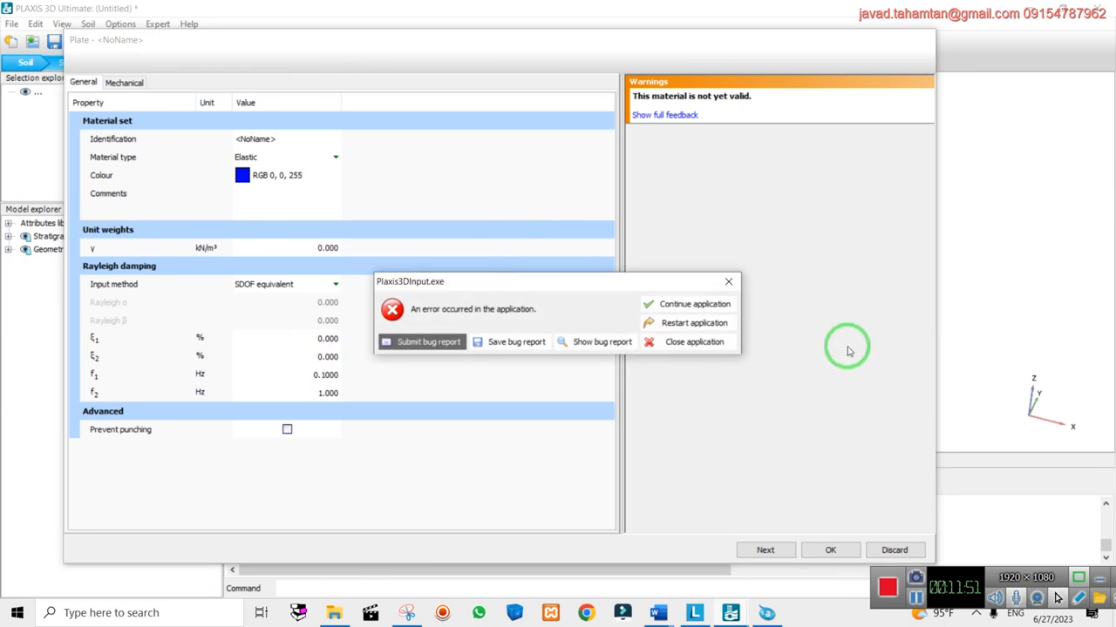
click(660, 301)
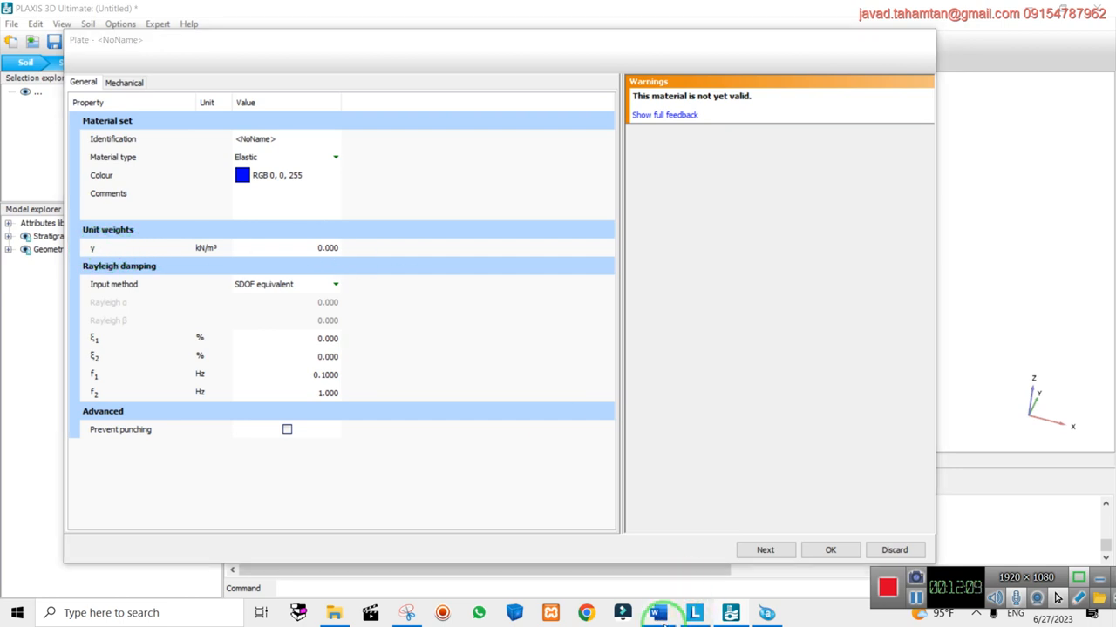
mouse_move(658, 612)
click(697, 530)
scroll(685, 315, down, 3)
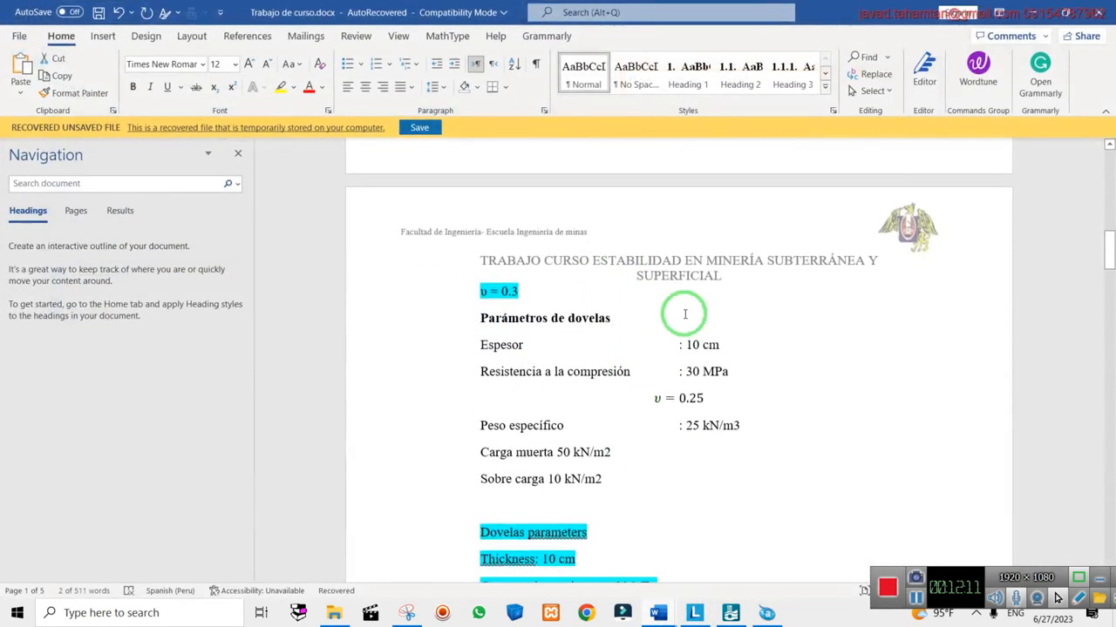
drag(685, 372, 734, 373)
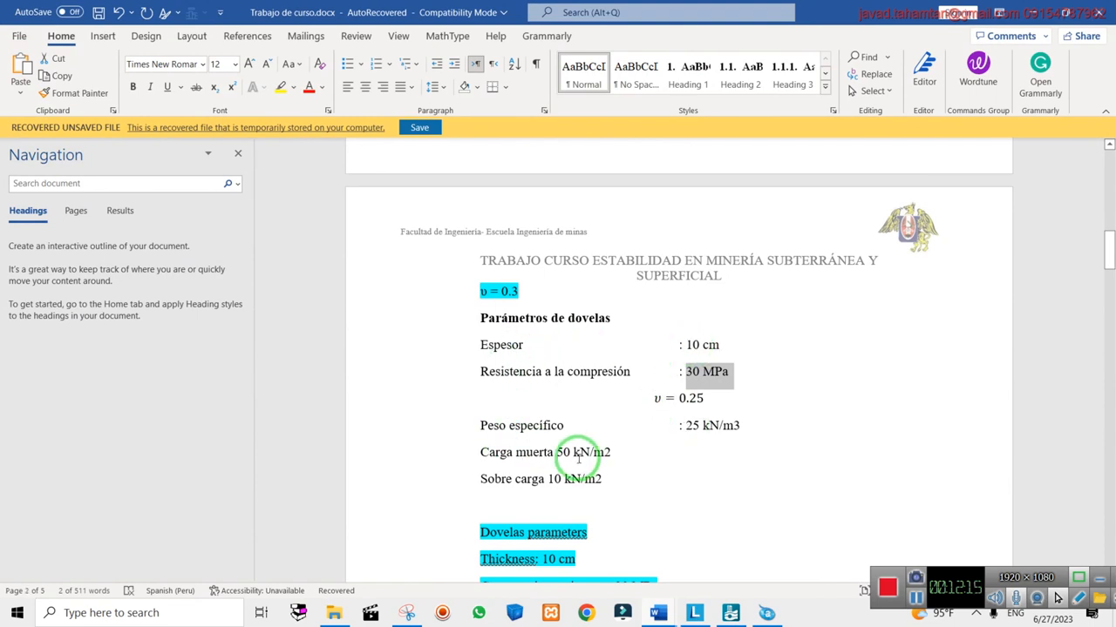
double_click(698, 430)
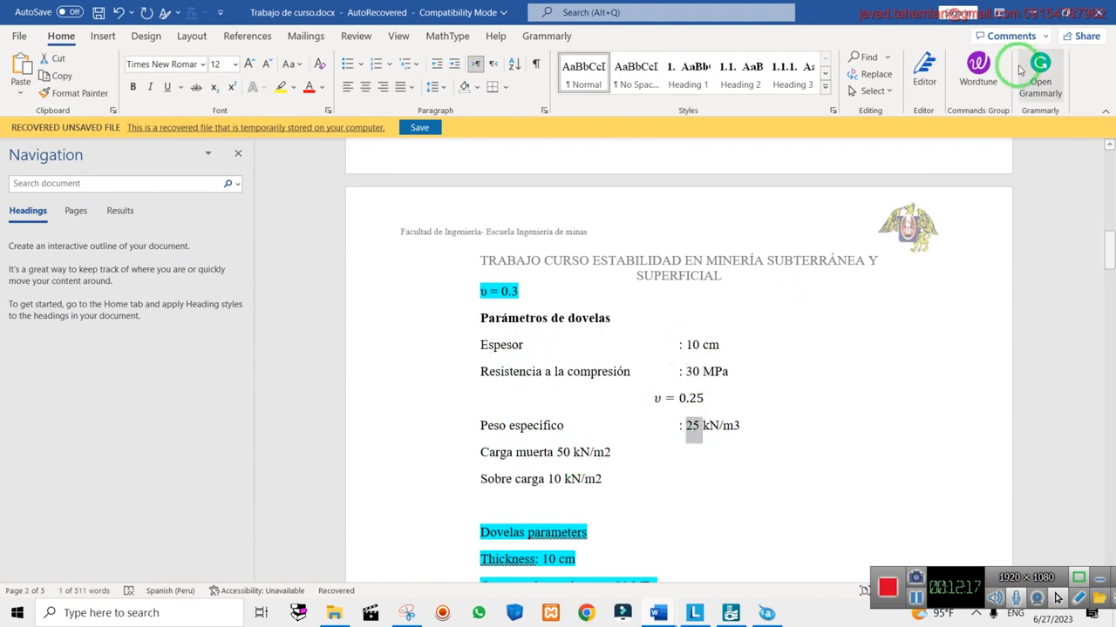
click(1031, 14)
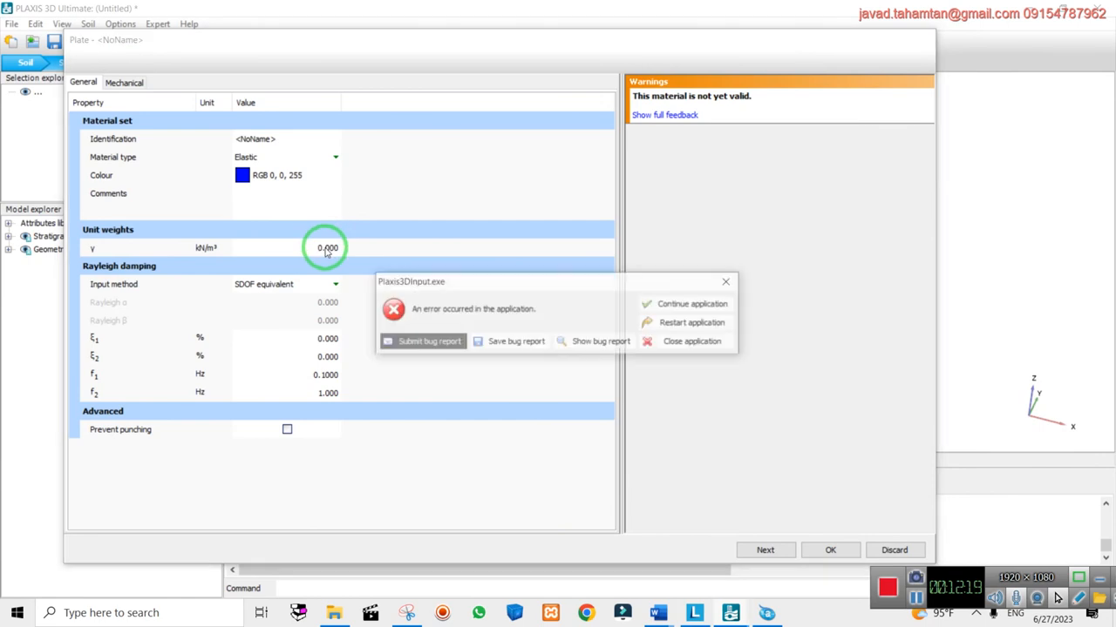
Enter a plate unit weight γ of 25 kN/m³, dismissing the recurring application errors
click(691, 304)
click(328, 247)
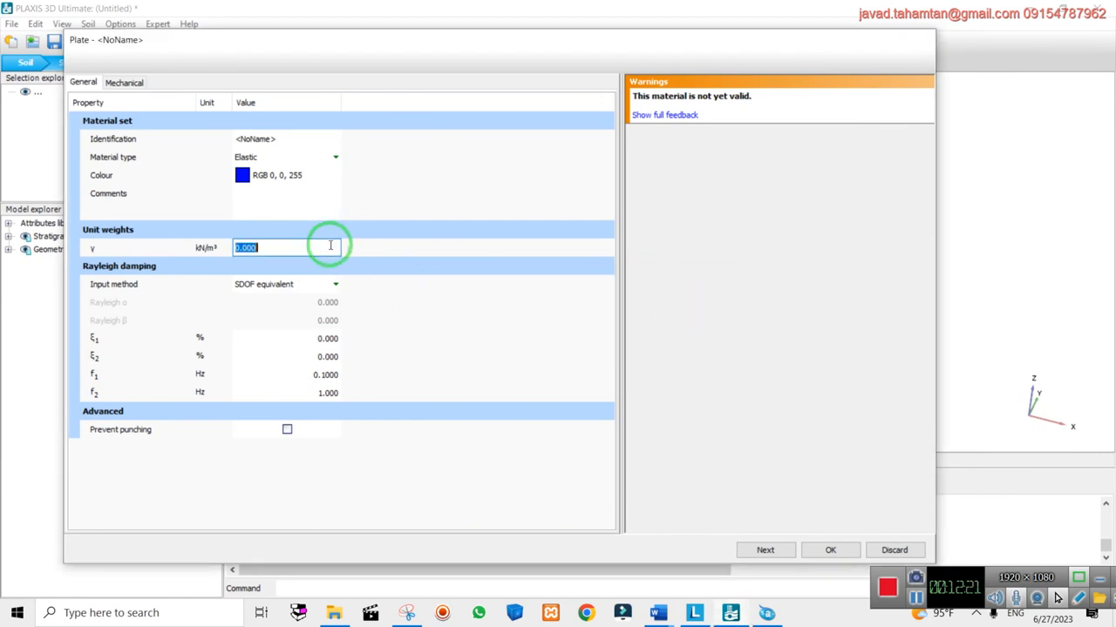
click(695, 305)
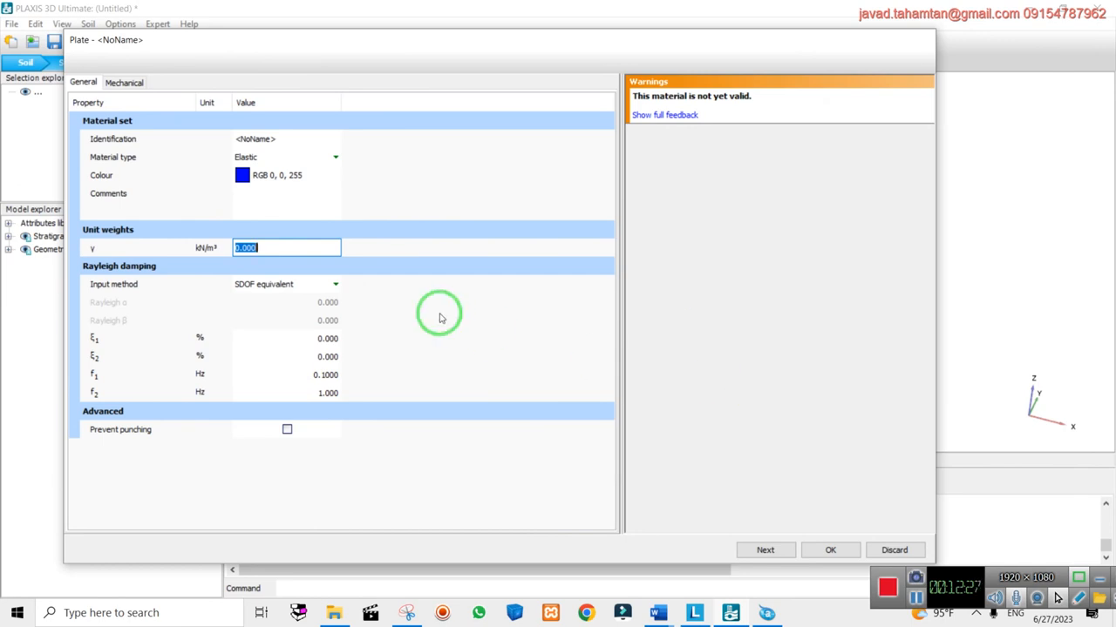
key(Return)
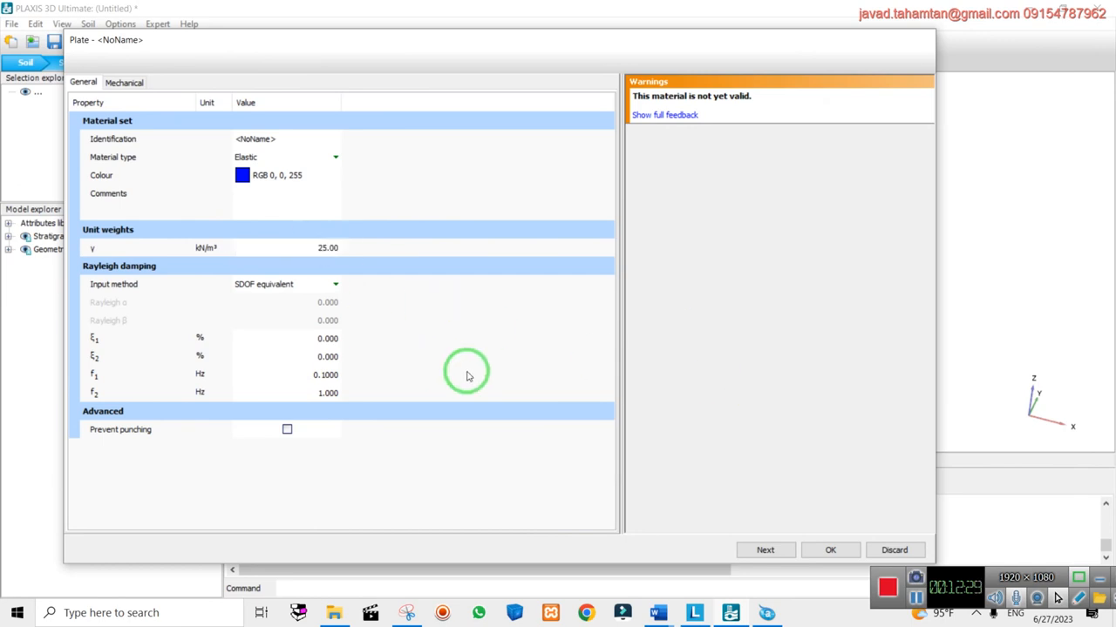
click(125, 82)
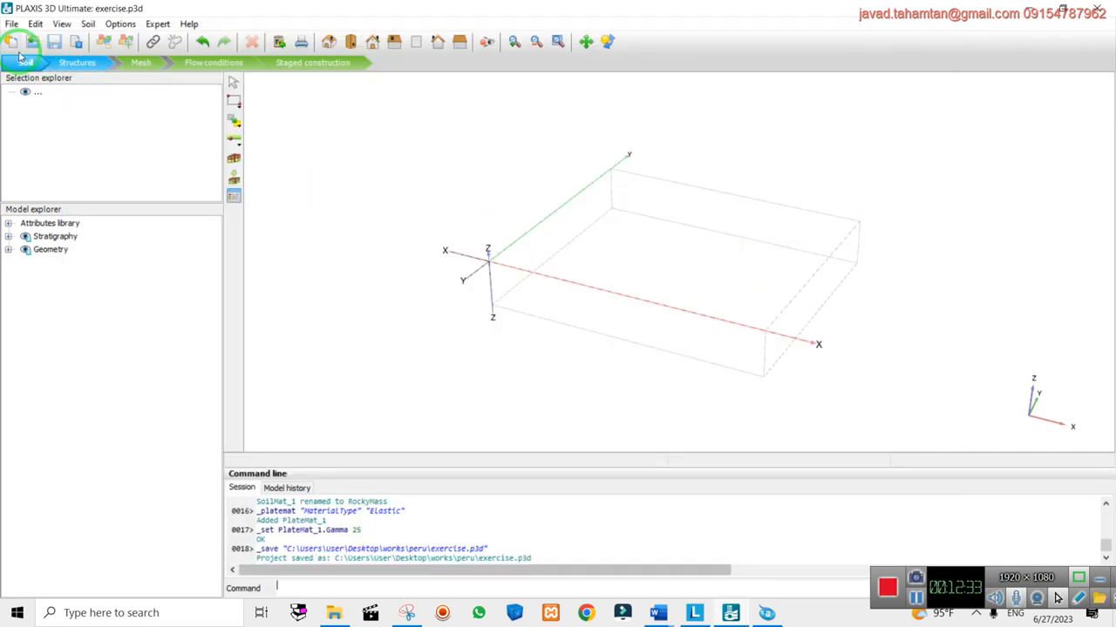
Open the unnamed plate material and name it 'shotceret'
click(233, 197)
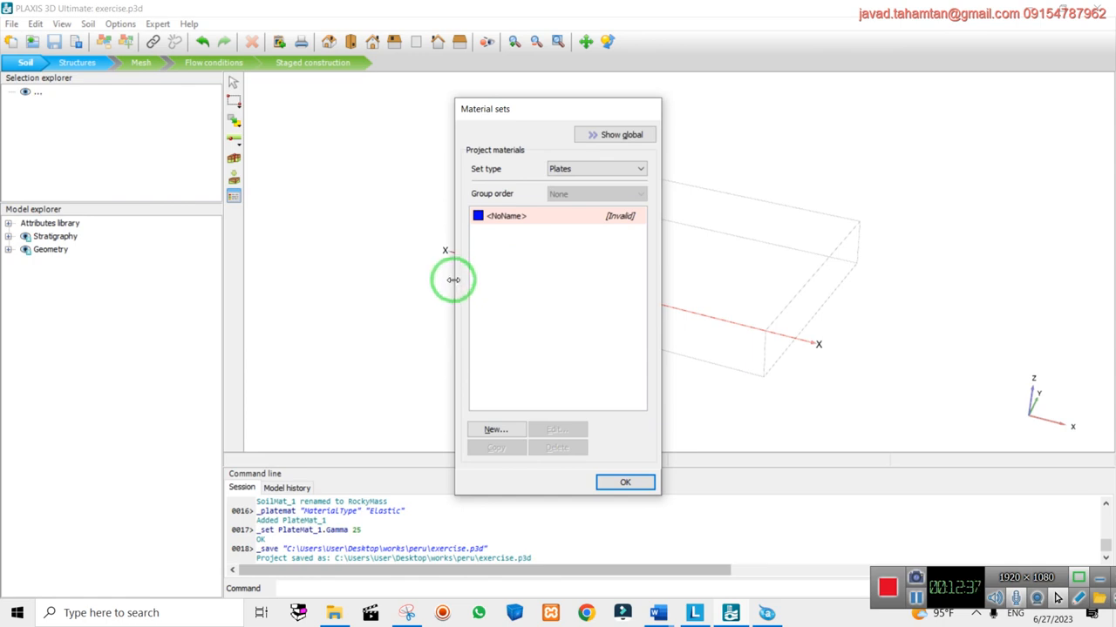
drag(453, 280, 328, 277)
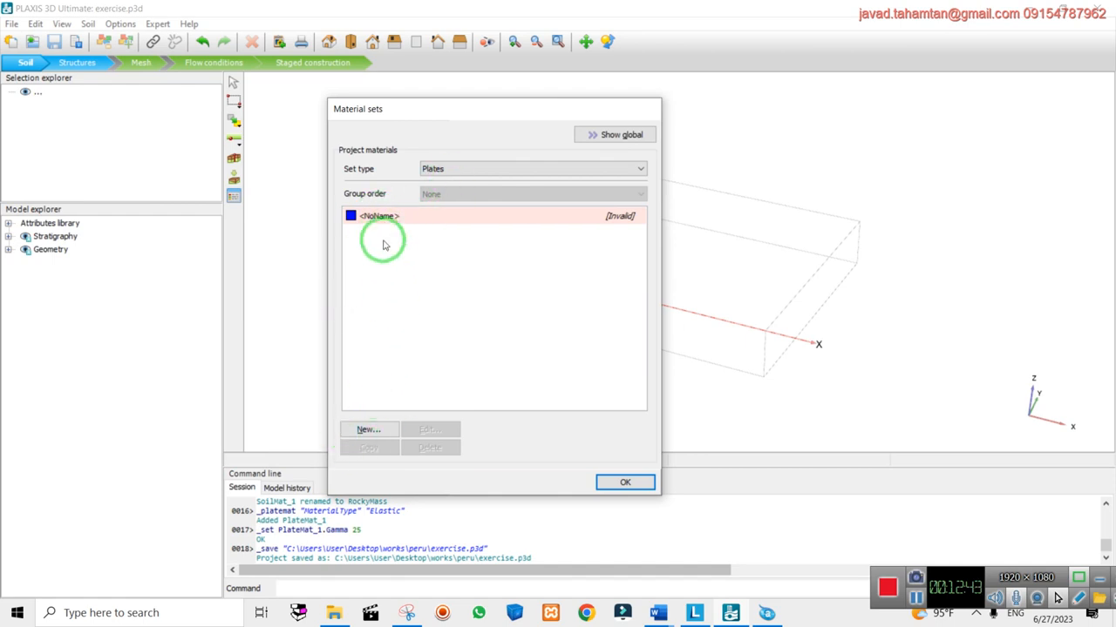
click(375, 217)
click(429, 429)
click(702, 305)
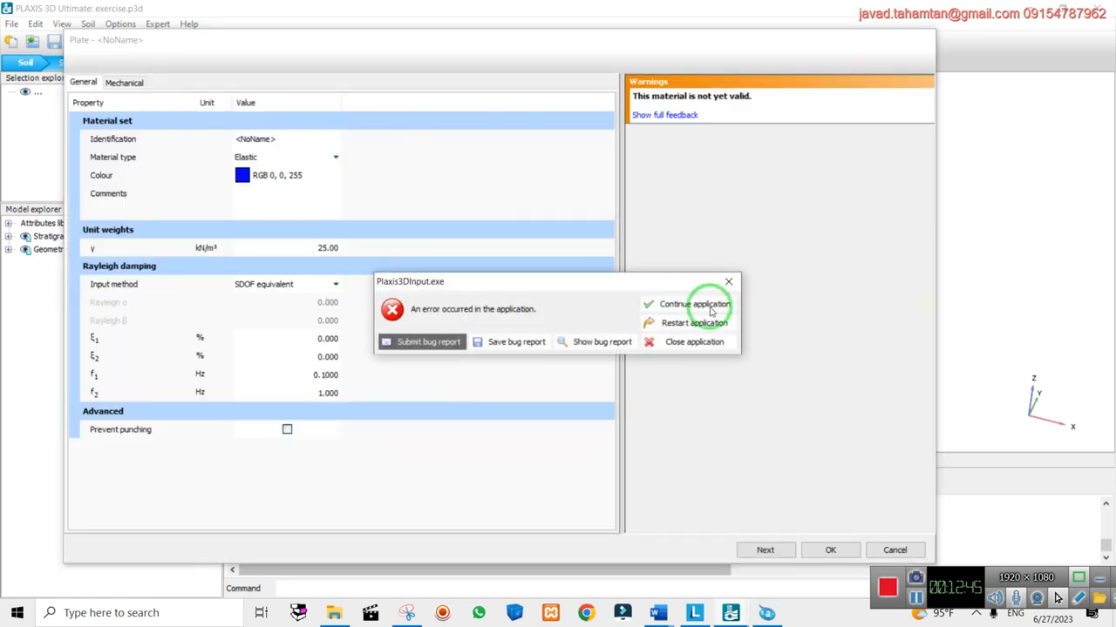
click(303, 141)
click(404, 138)
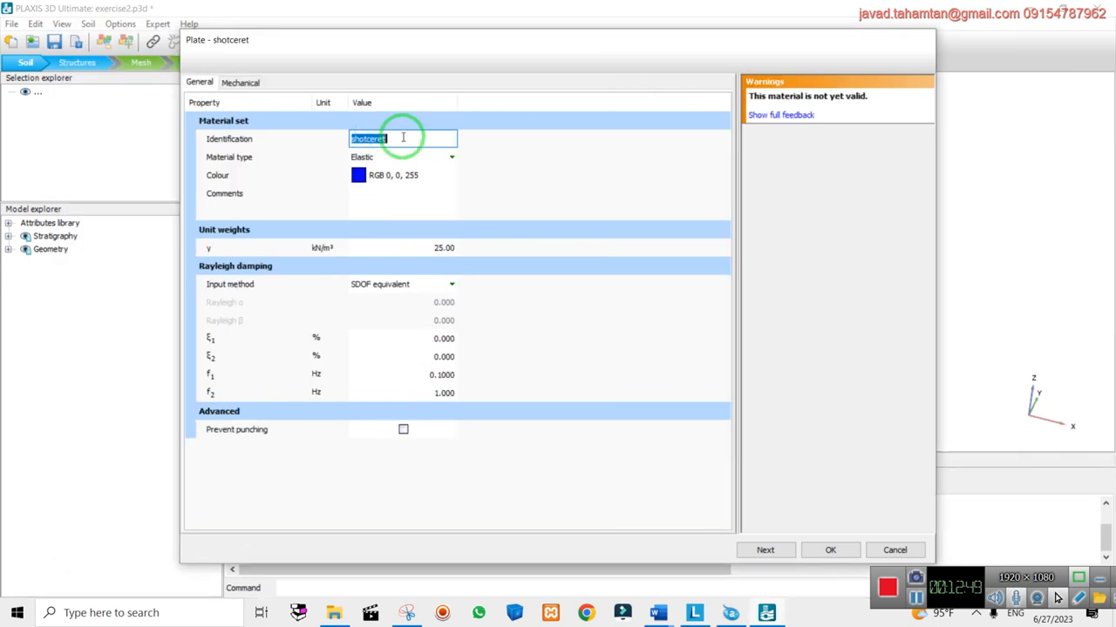
text(shotceret)
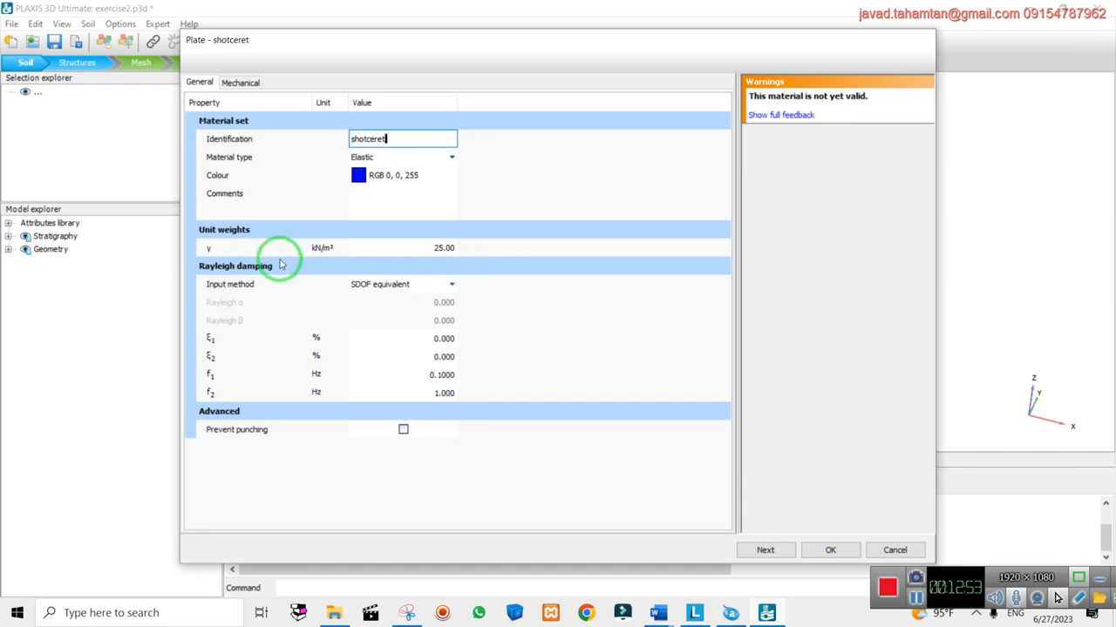
Give the plate thickness 0.1 m, ν12 0.25 and E1 25000 kN/m², then save it
click(241, 83)
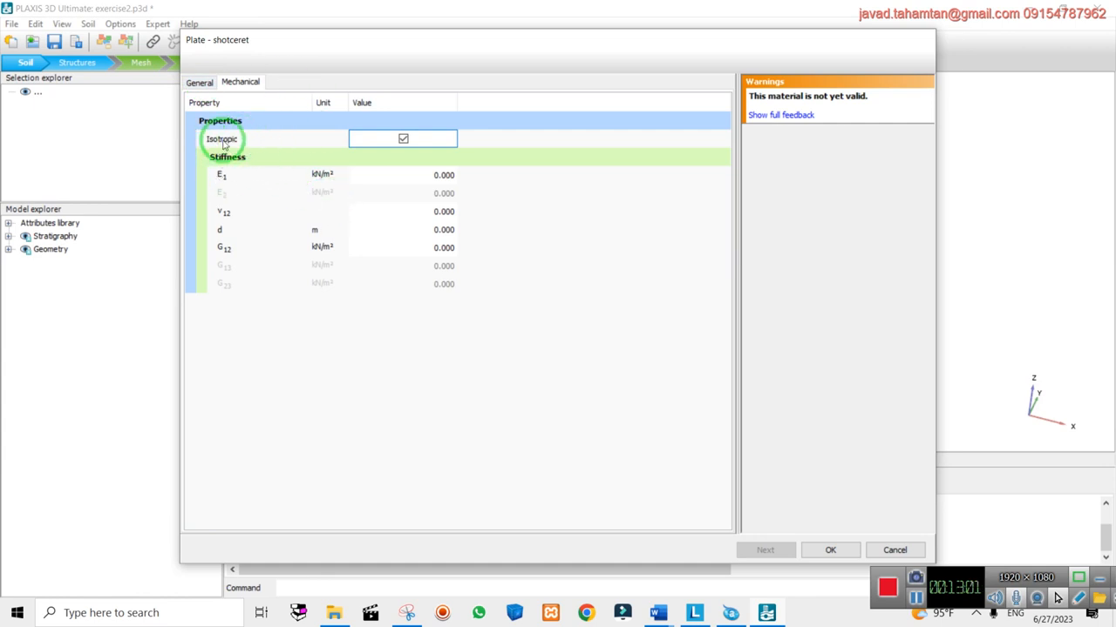
click(441, 230)
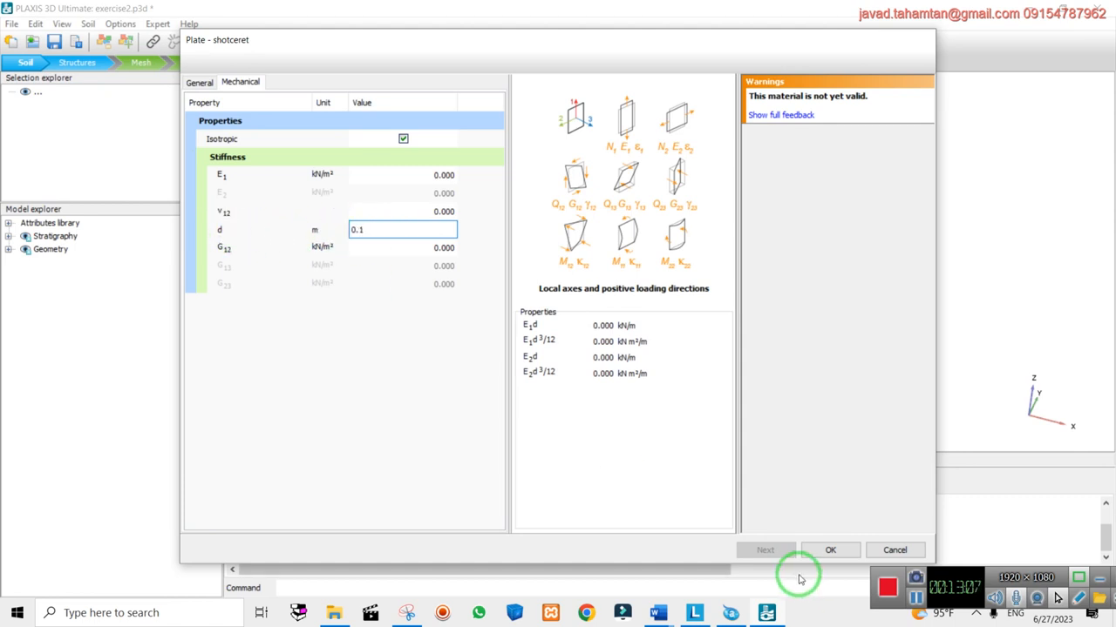
mouse_move(659, 612)
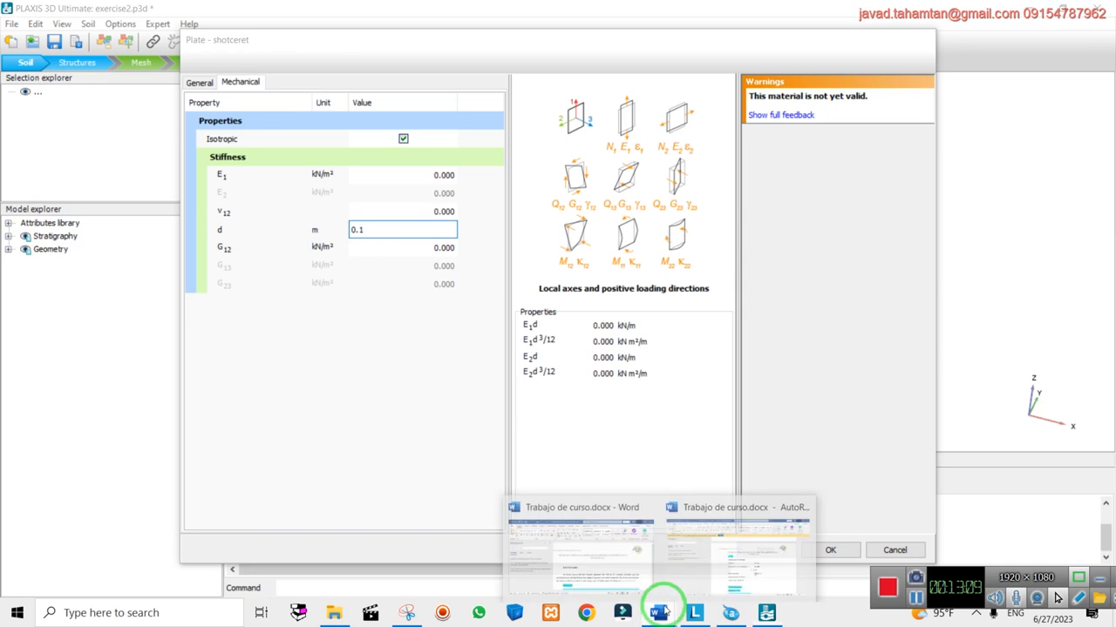
click(715, 536)
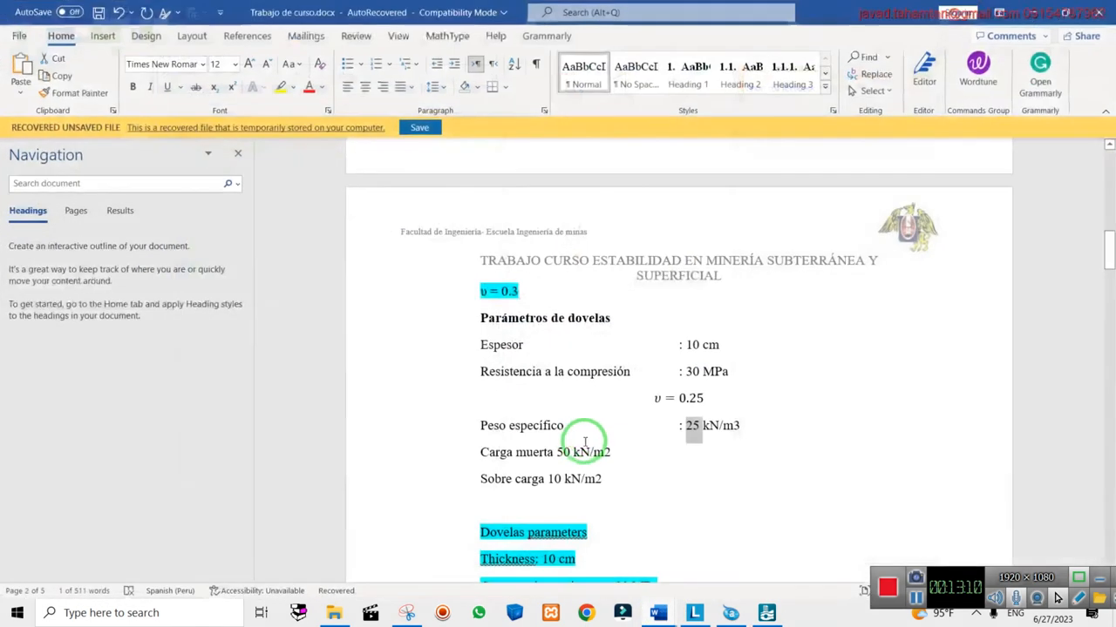
double_click(693, 372)
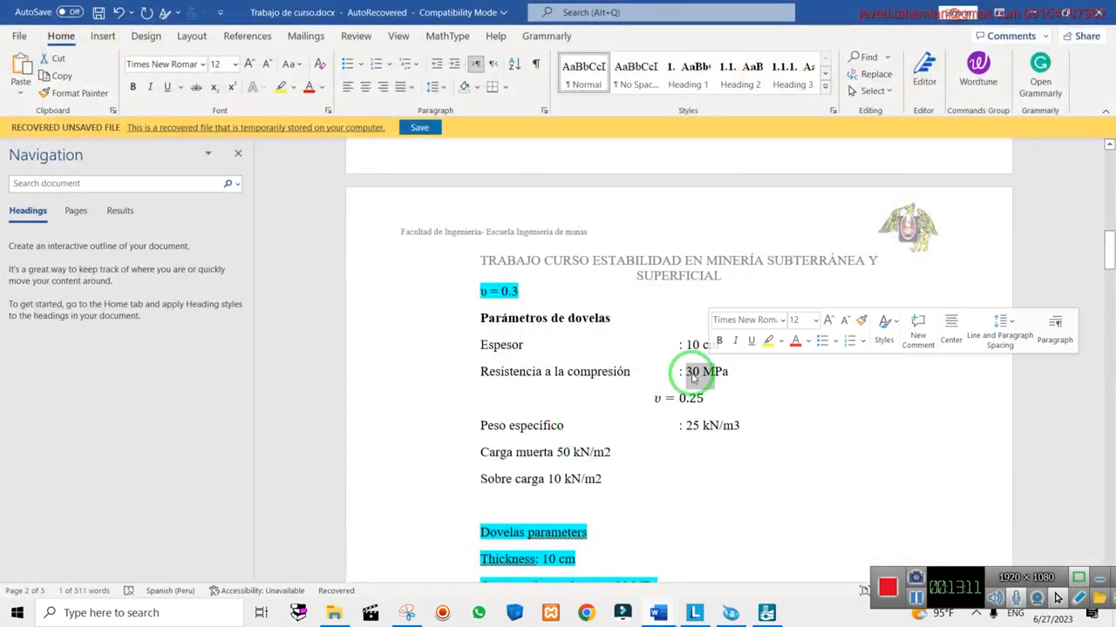
click(1037, 12)
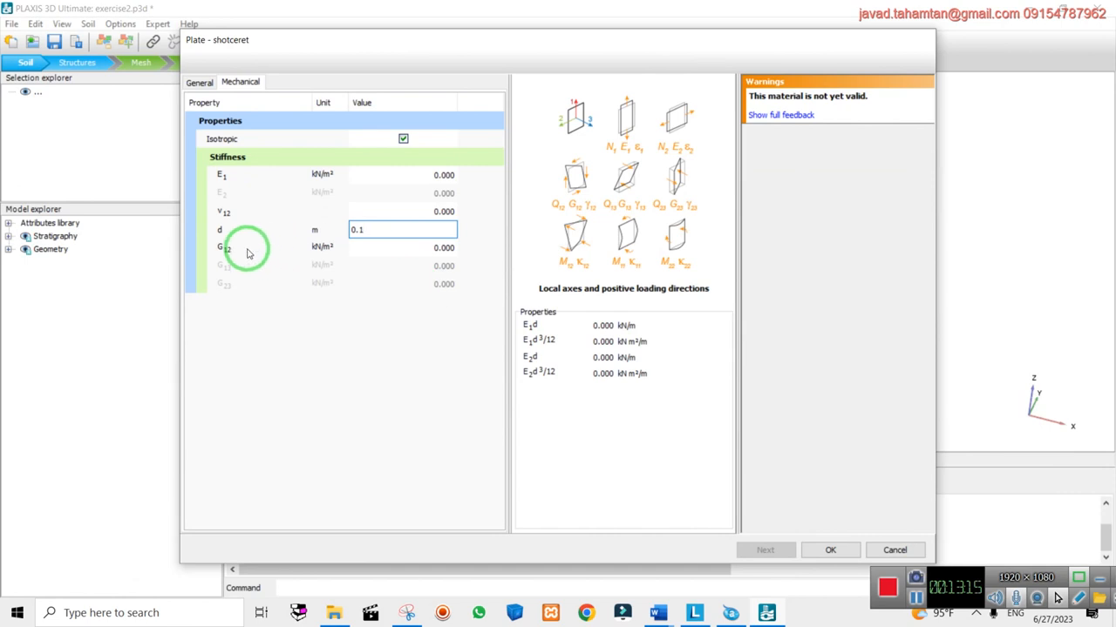
click(412, 211)
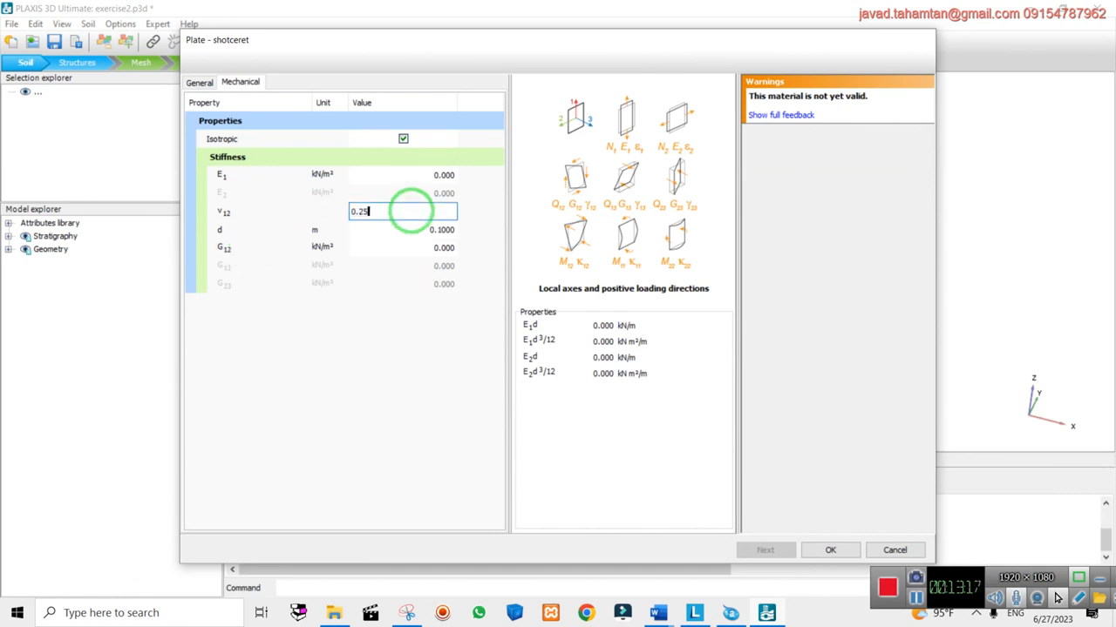
click(452, 175)
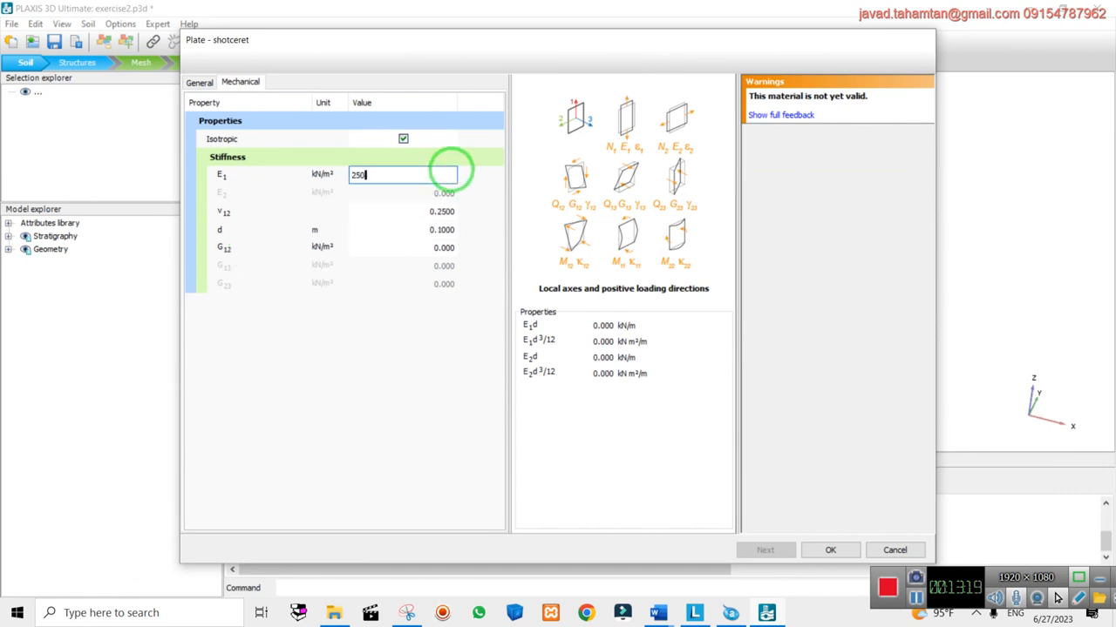
click(386, 299)
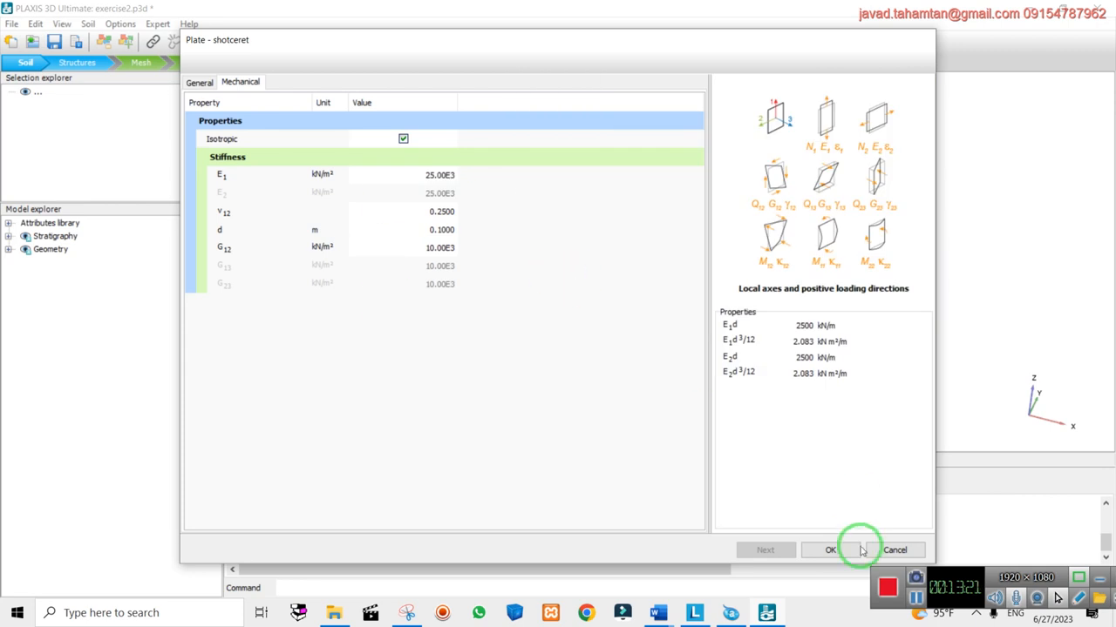
click(827, 549)
Close the material sets and place a borehole at the origin from a front view
click(641, 482)
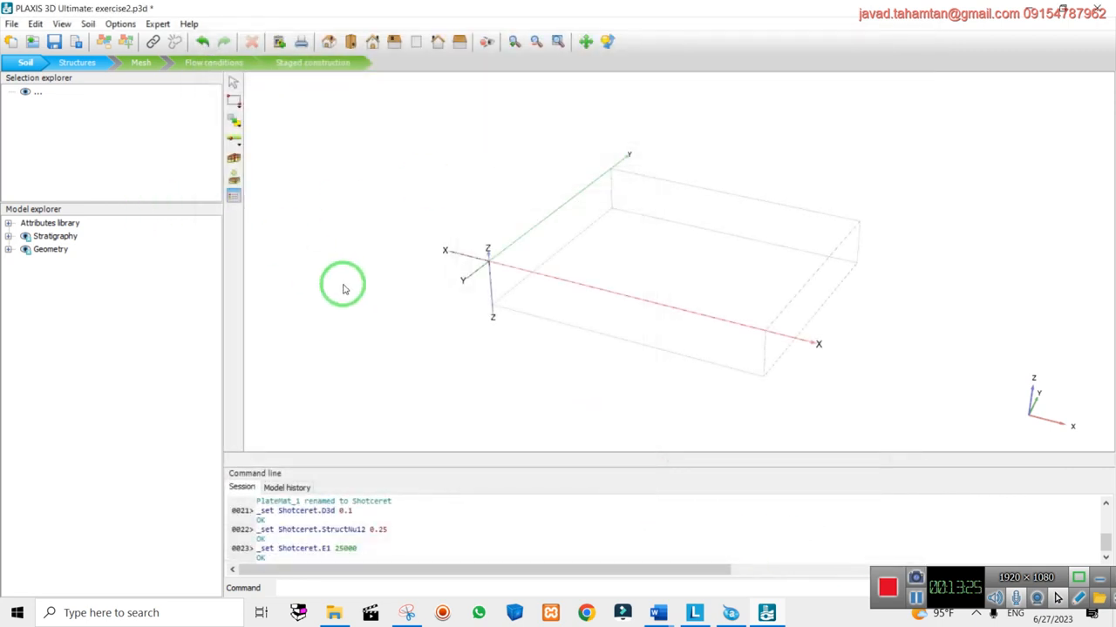
click(234, 159)
scroll(493, 297, up, 1)
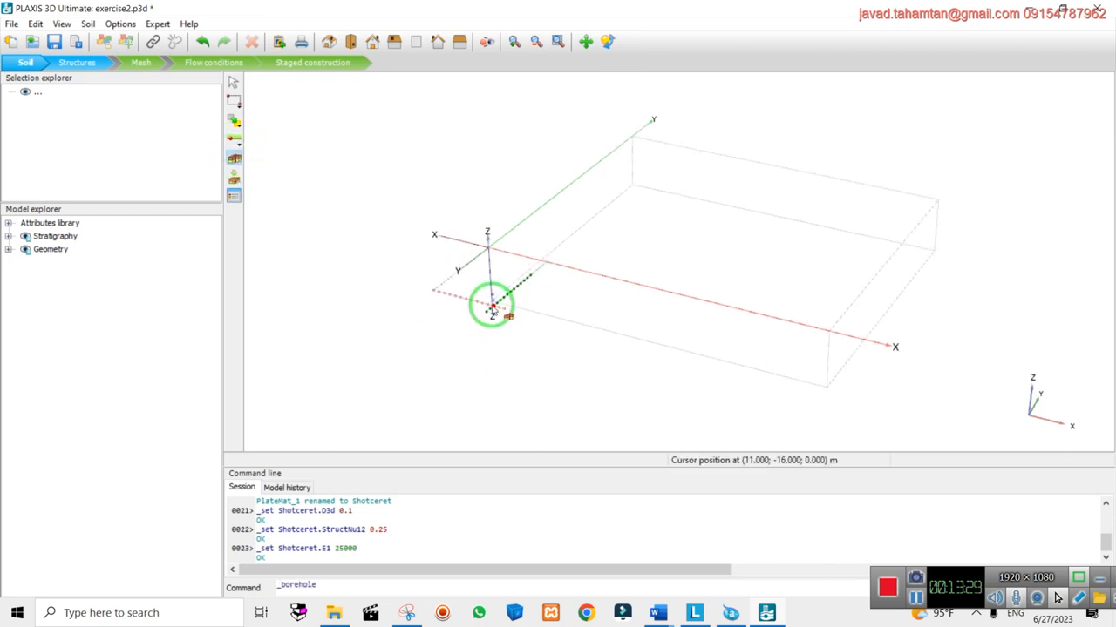
scroll(493, 305, up, 2)
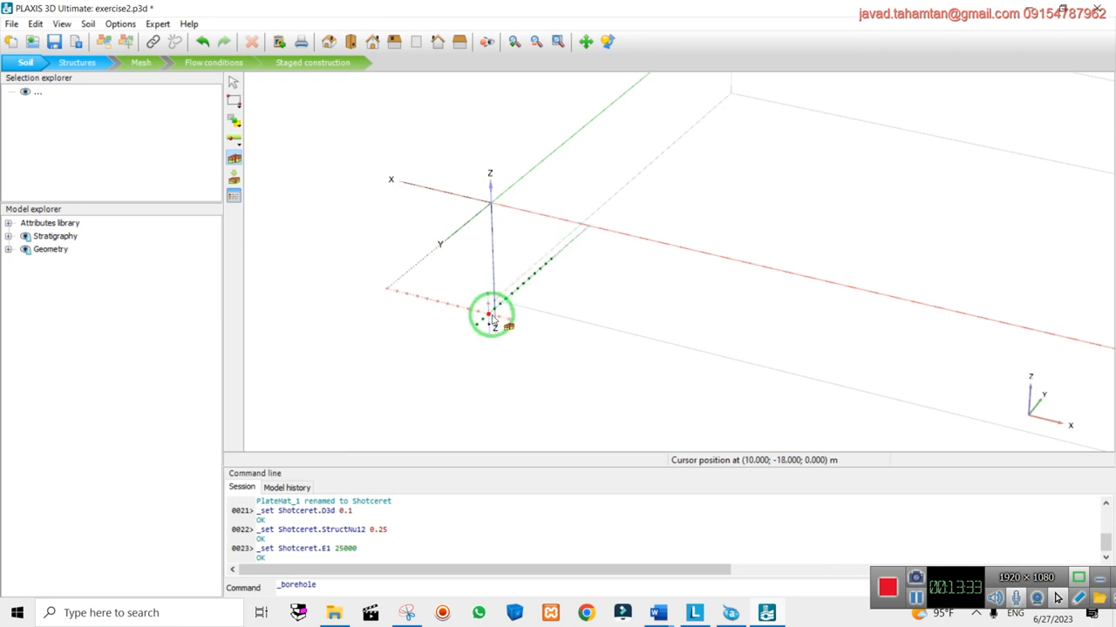
click(375, 44)
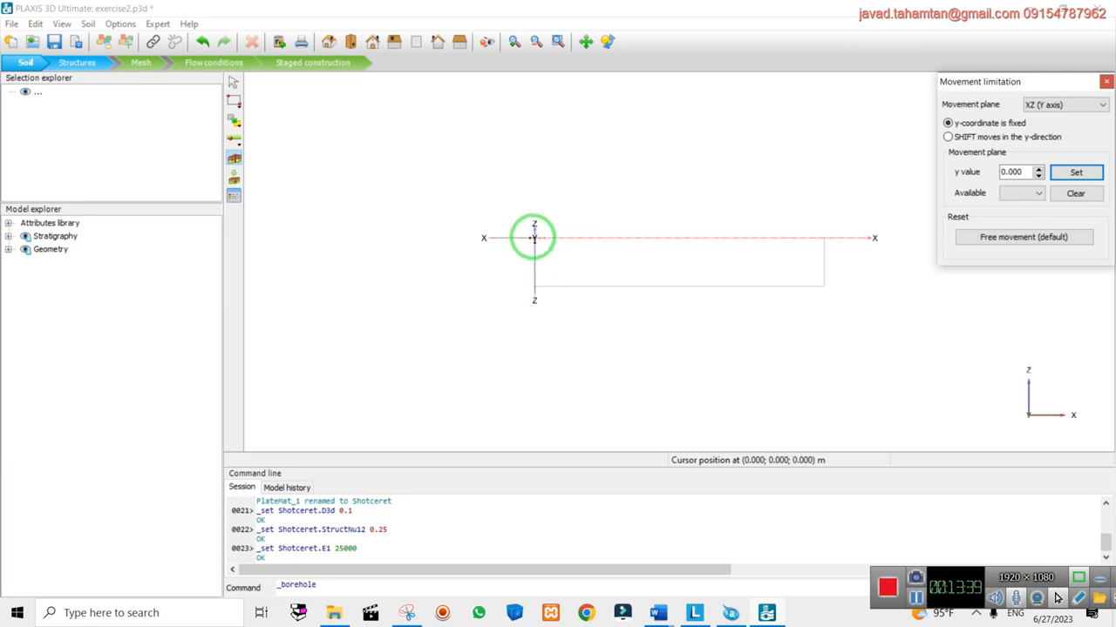
click(534, 237)
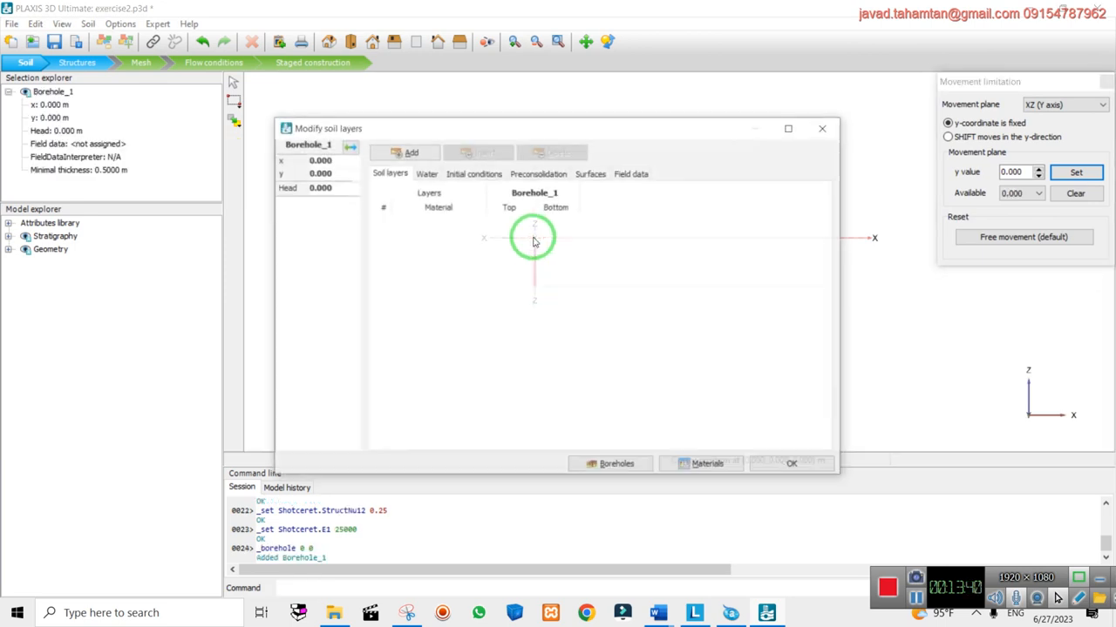
Add a rocky mass soil layer with bottom at -50, then return to the default 3D view
click(408, 154)
click(509, 224)
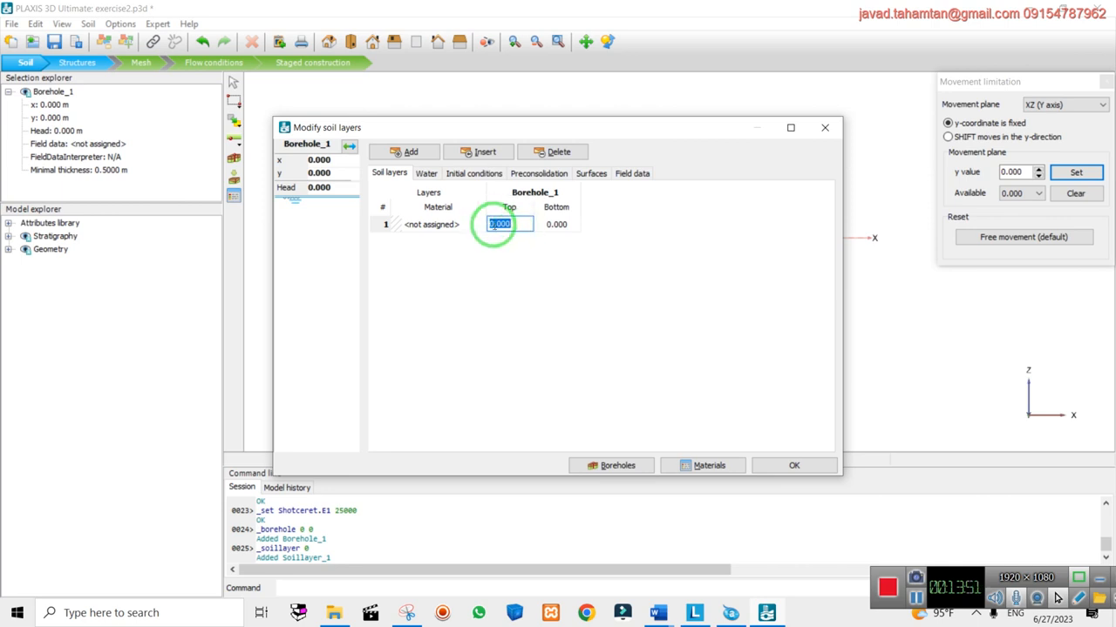
click(562, 225)
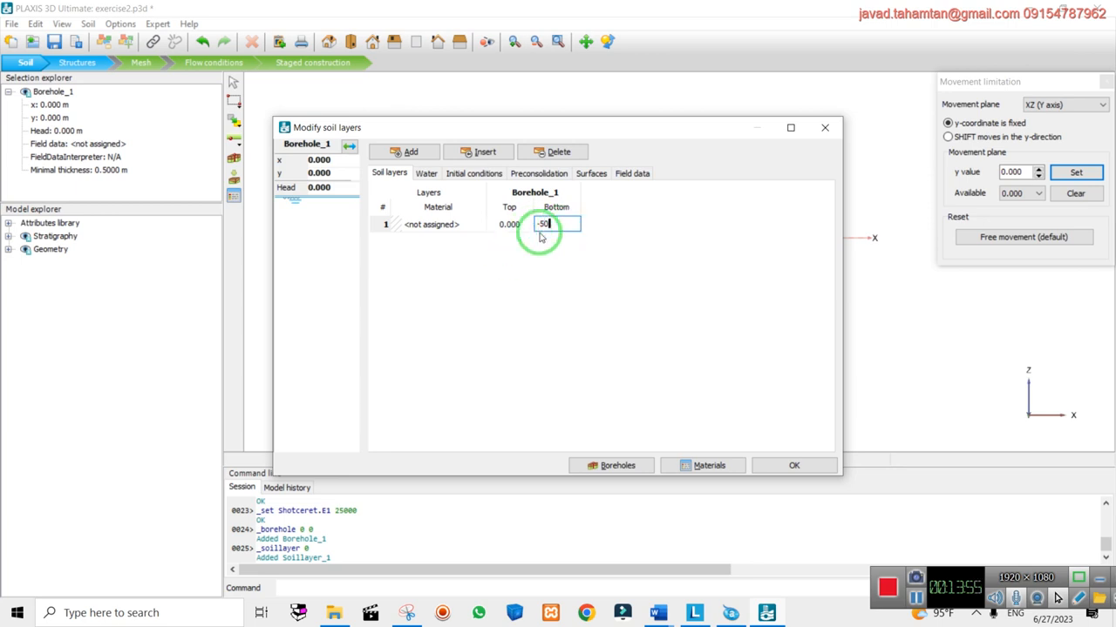
click(449, 225)
click(462, 224)
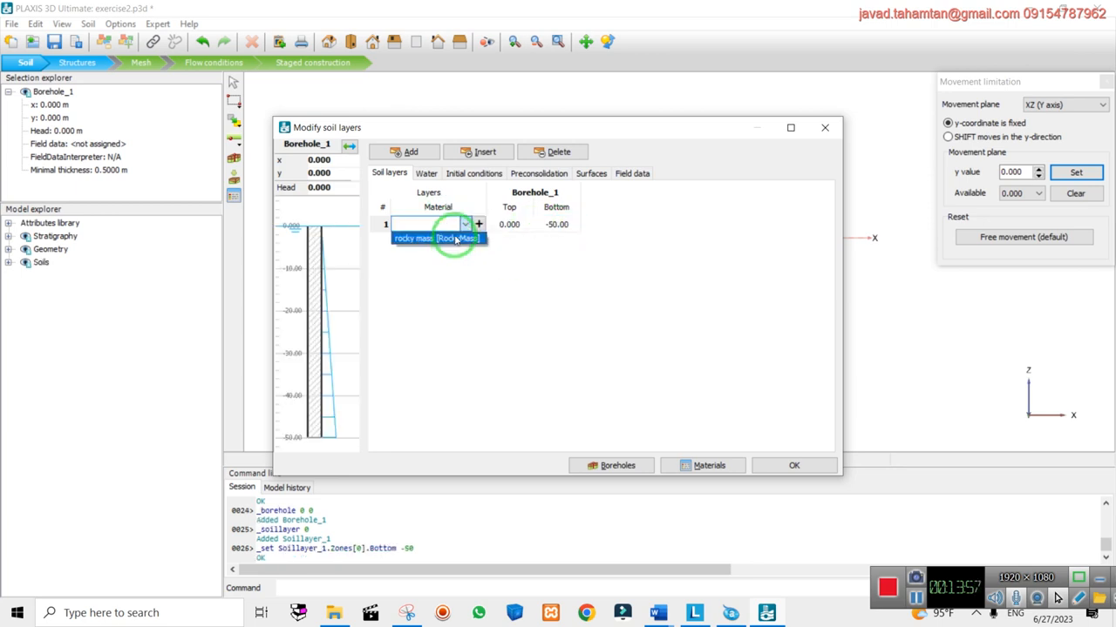
click(471, 235)
click(795, 467)
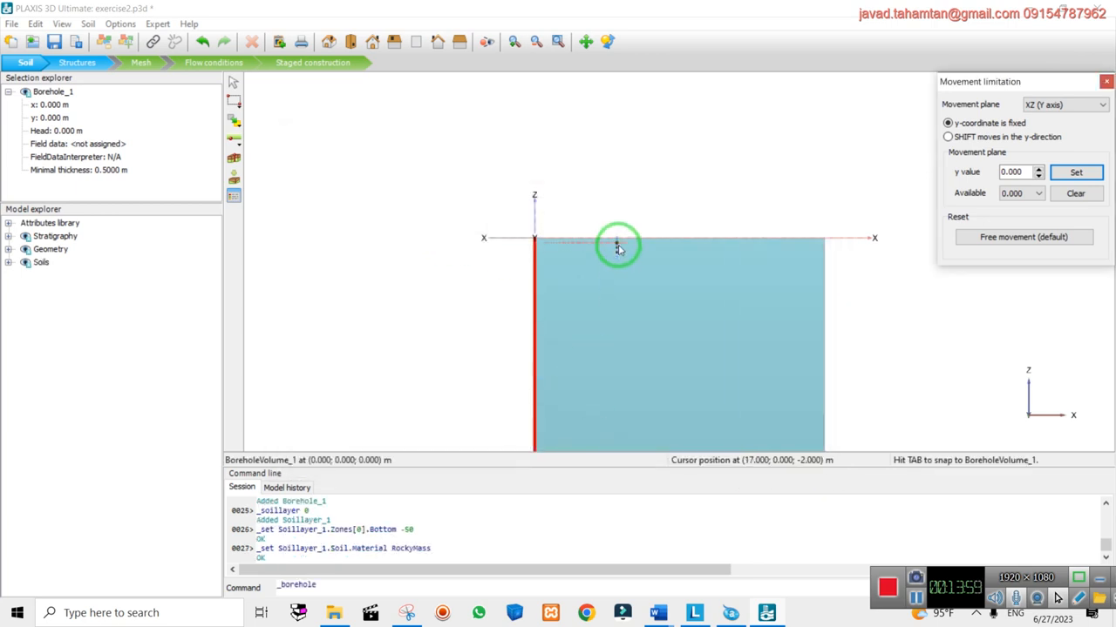
scroll(618, 241, down, 1)
click(329, 43)
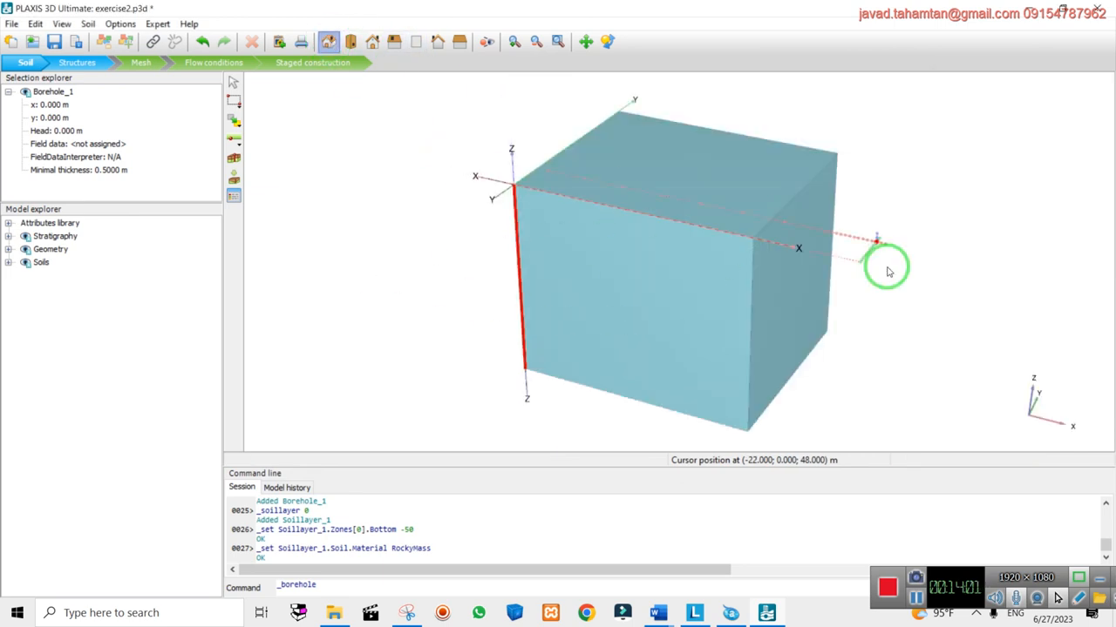
Cancel the borehole placement and scroll the Word assignment up to the Statement
right_click(829, 328)
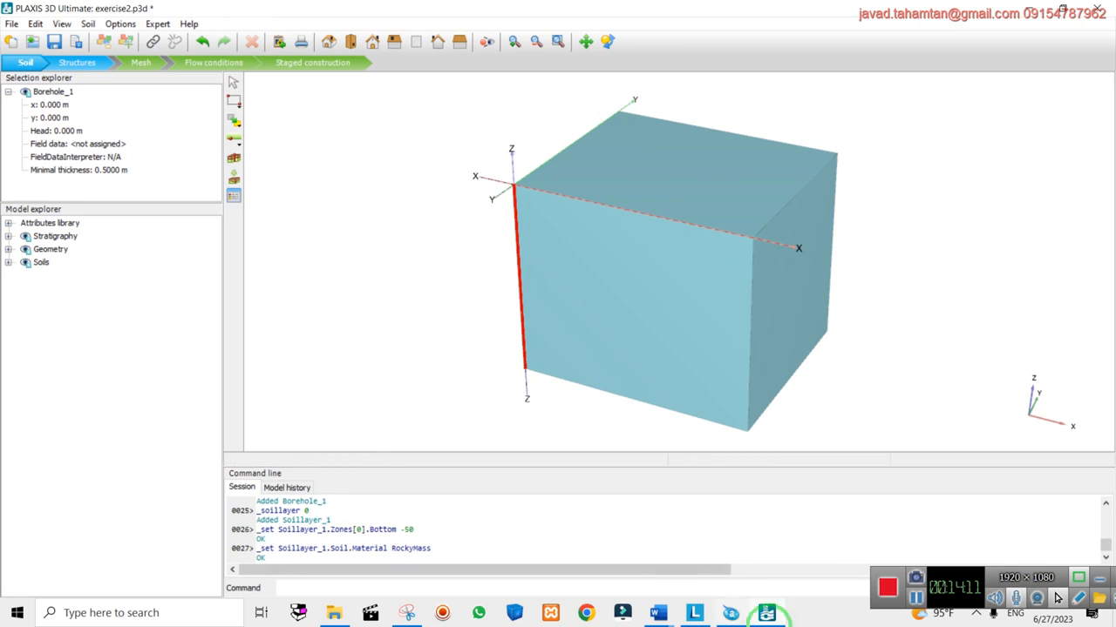
mouse_move(671, 615)
click(687, 572)
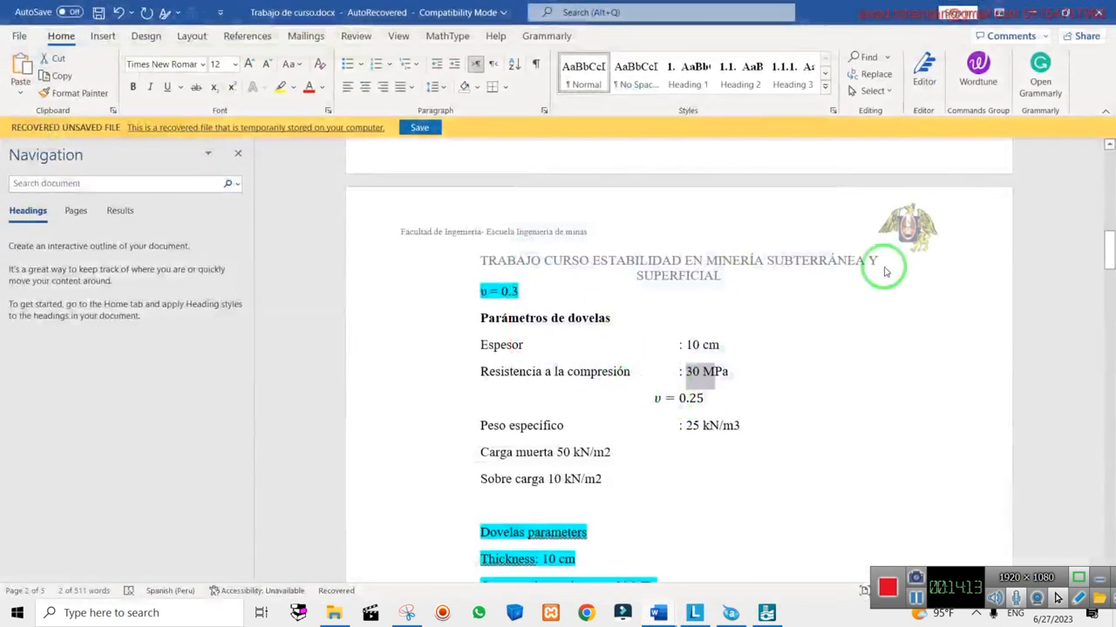
scroll(733, 347, up, 10)
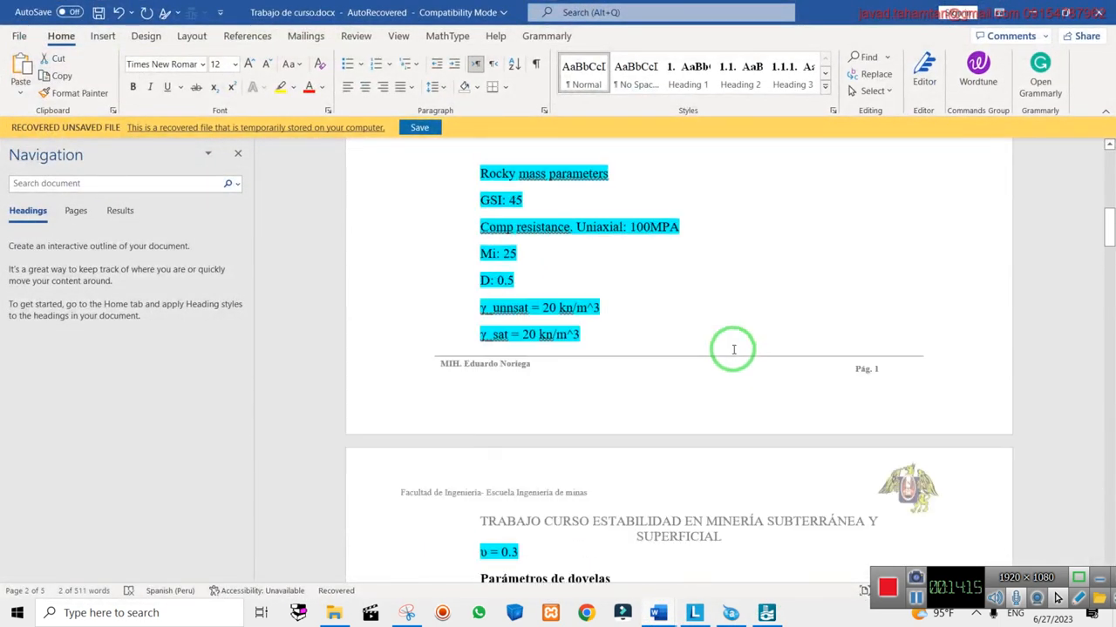
scroll(733, 344, up, 4)
Highlight '100 m' in the English and Spanish statements, then return to PLAXIS
click(848, 437)
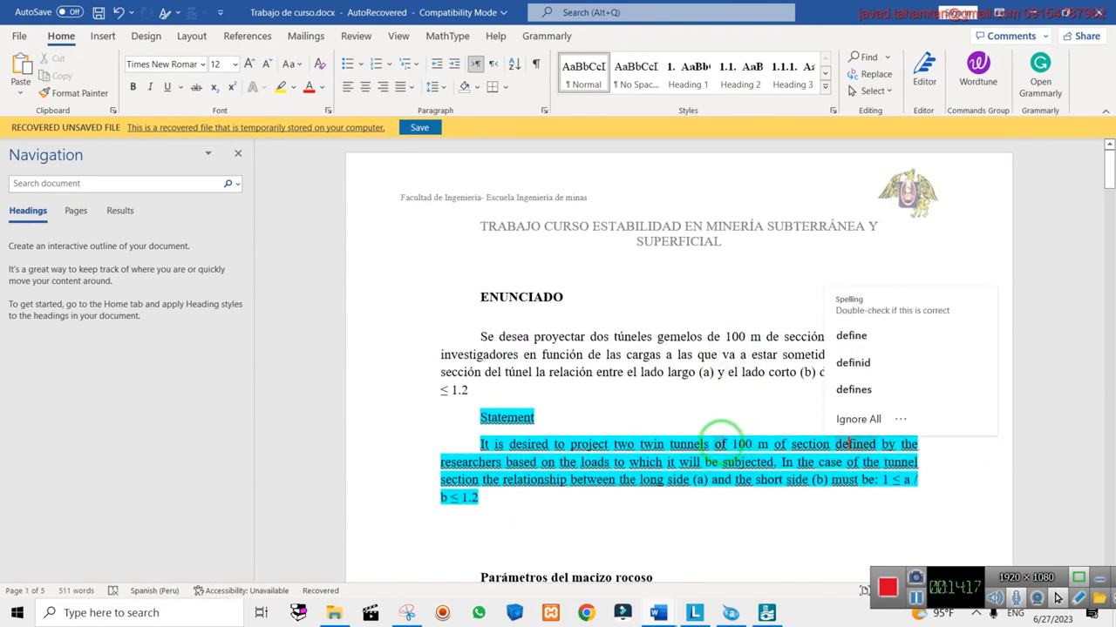
click(747, 442)
drag(747, 442, 769, 437)
drag(726, 338, 760, 337)
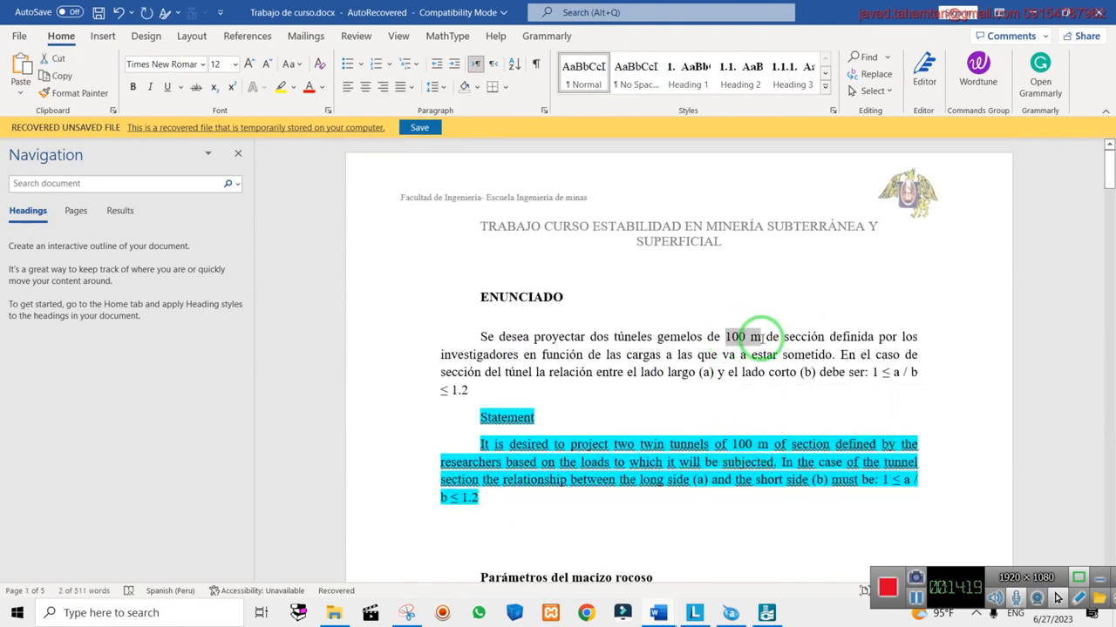
click(1065, 12)
click(11, 24)
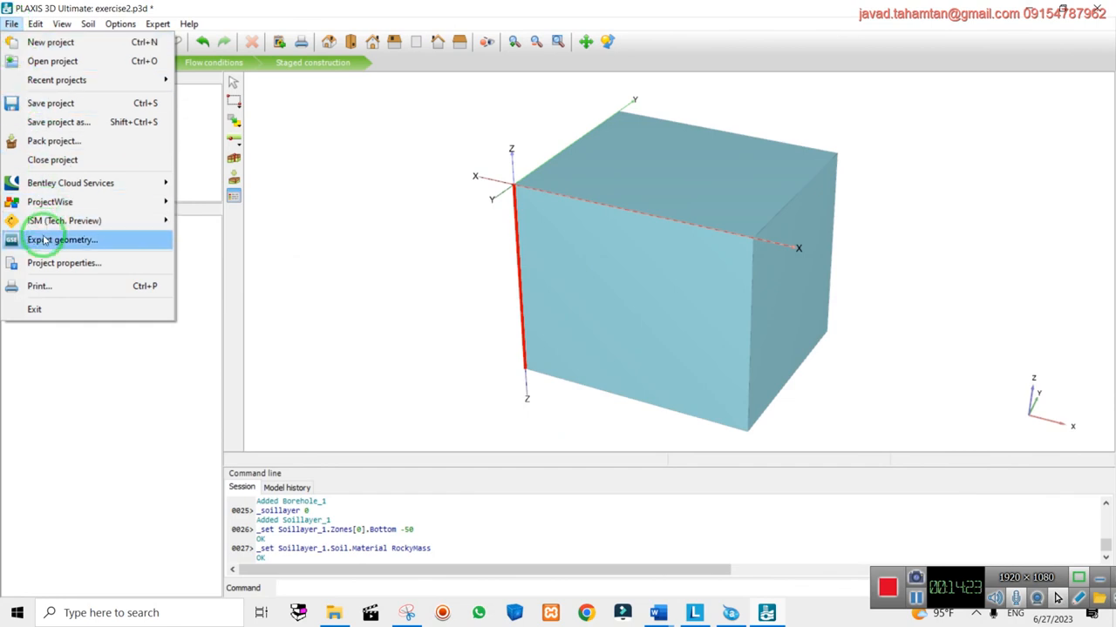
Raise the model contour's y max from 50 to 100 m, then enter Structures mode
click(132, 264)
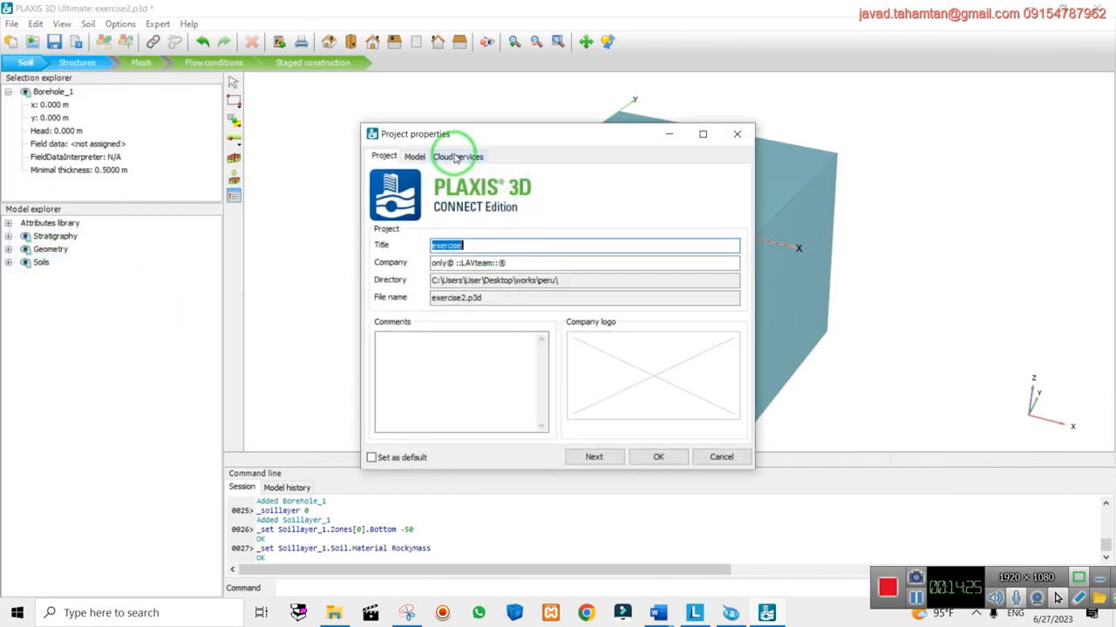
click(414, 156)
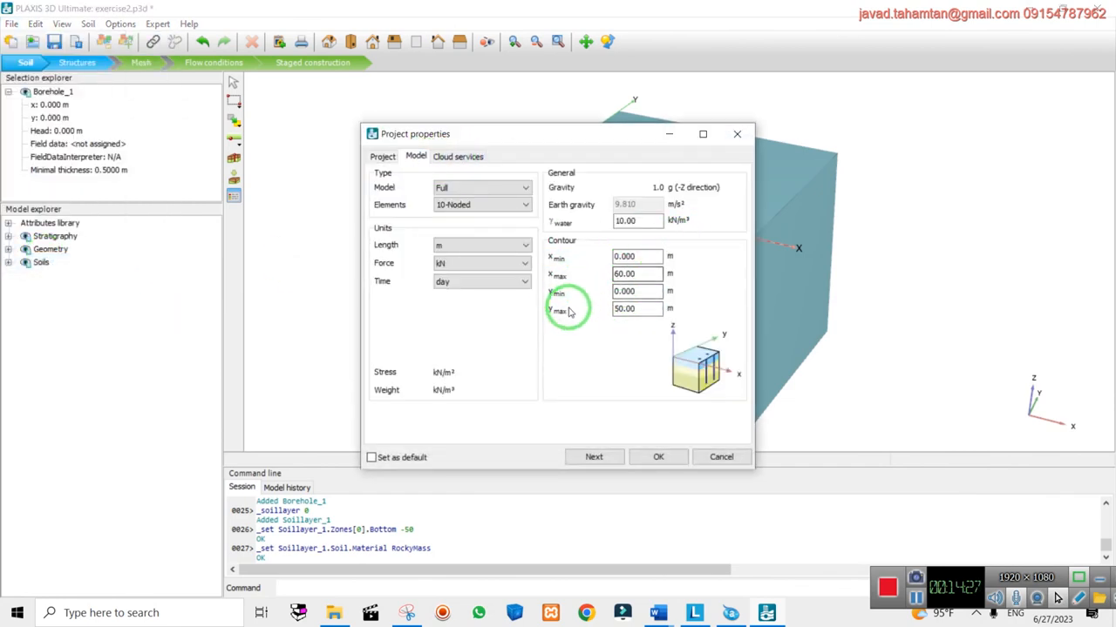
drag(636, 308, 589, 311)
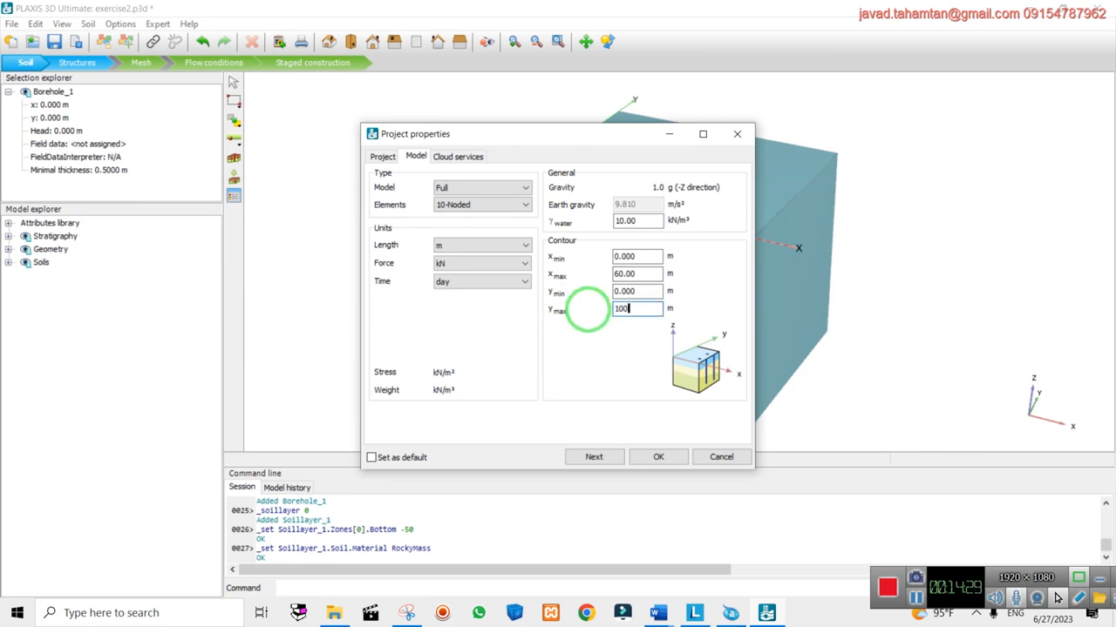
text(100)
click(658, 455)
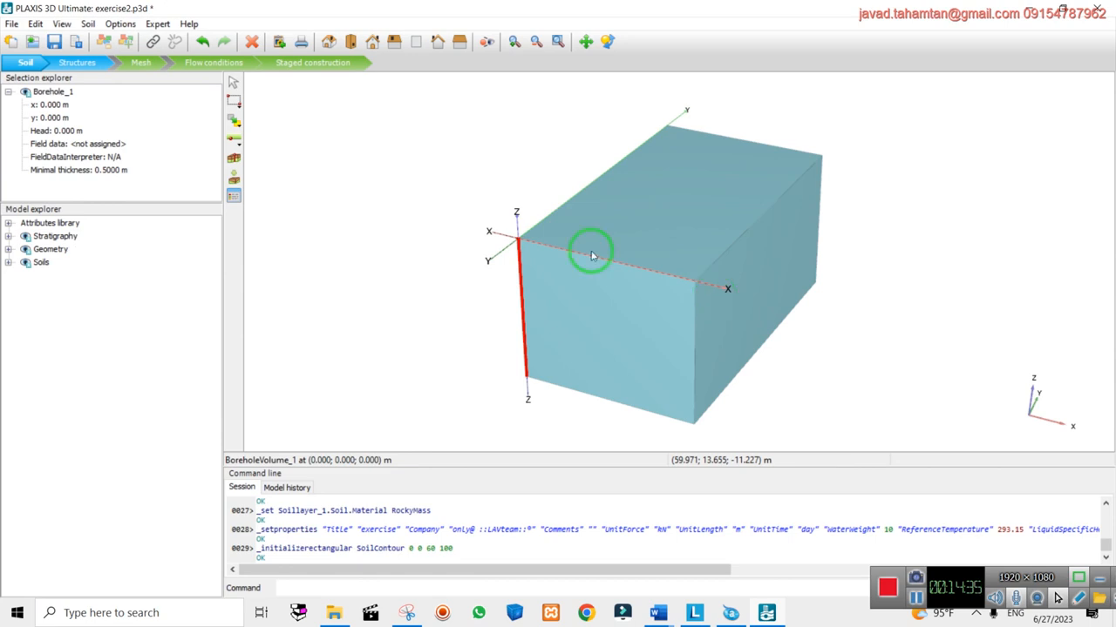
click(87, 61)
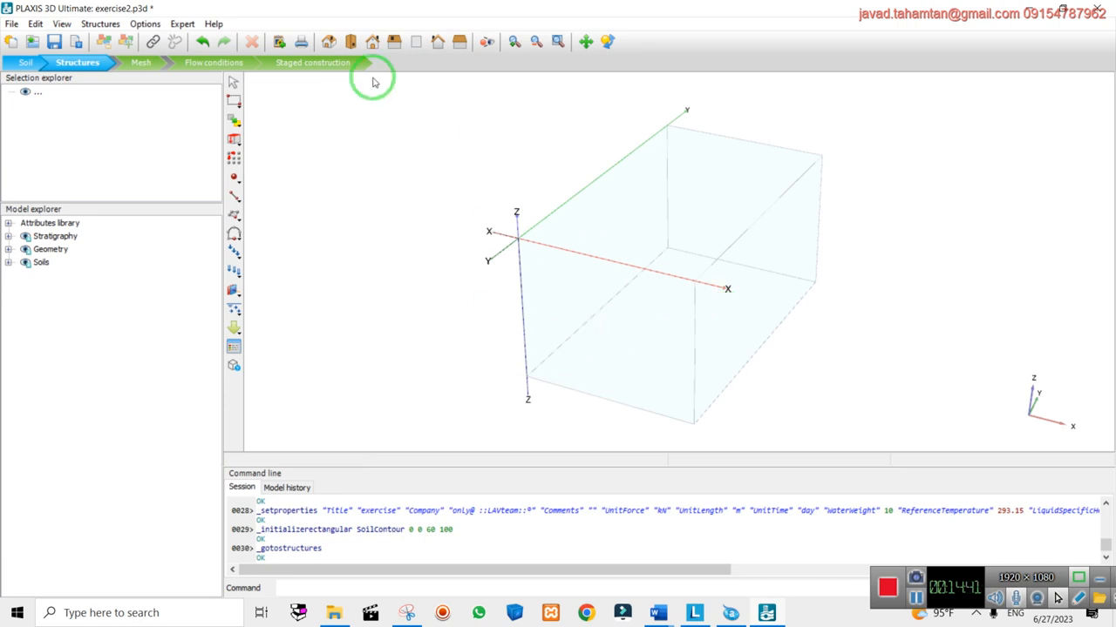
Switch to front view, limit movement to y = 0, and pick the Create tunnel tool
click(372, 42)
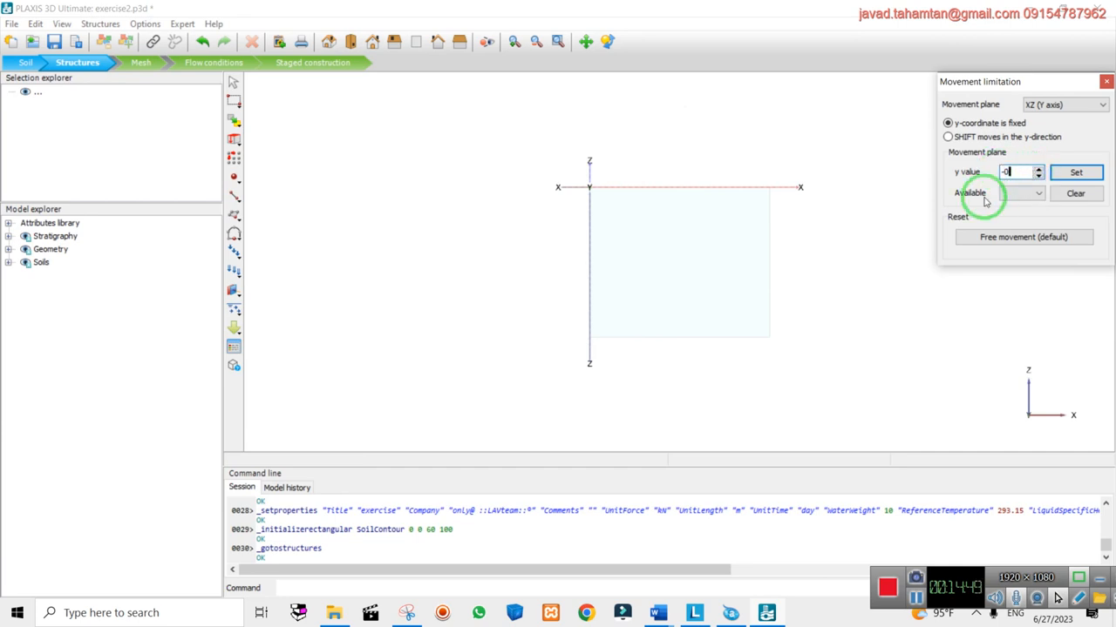
click(1064, 173)
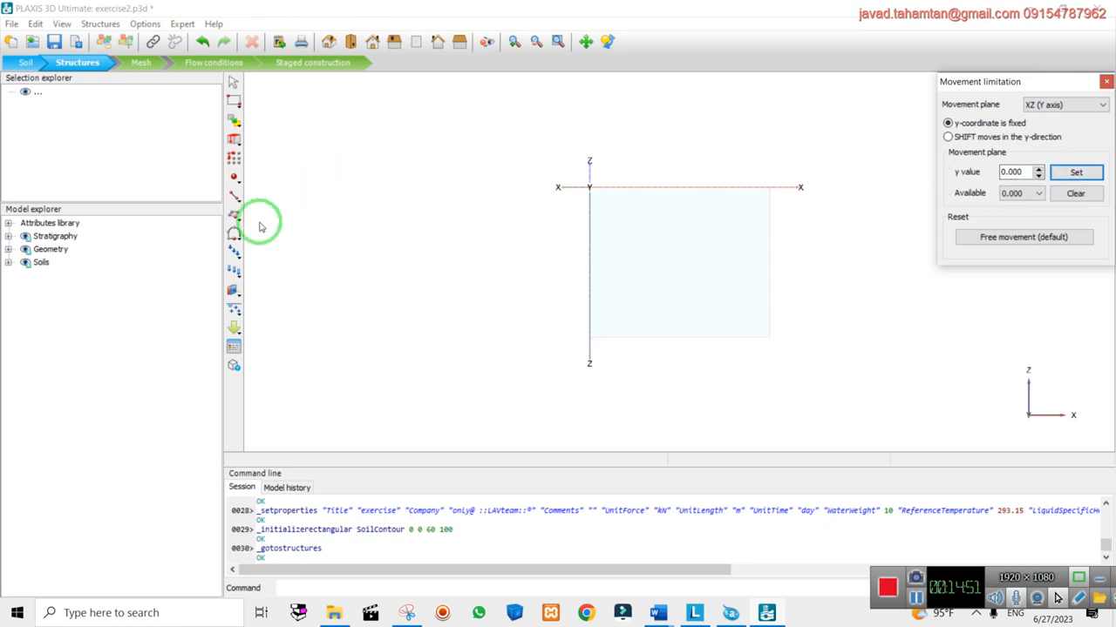
click(236, 236)
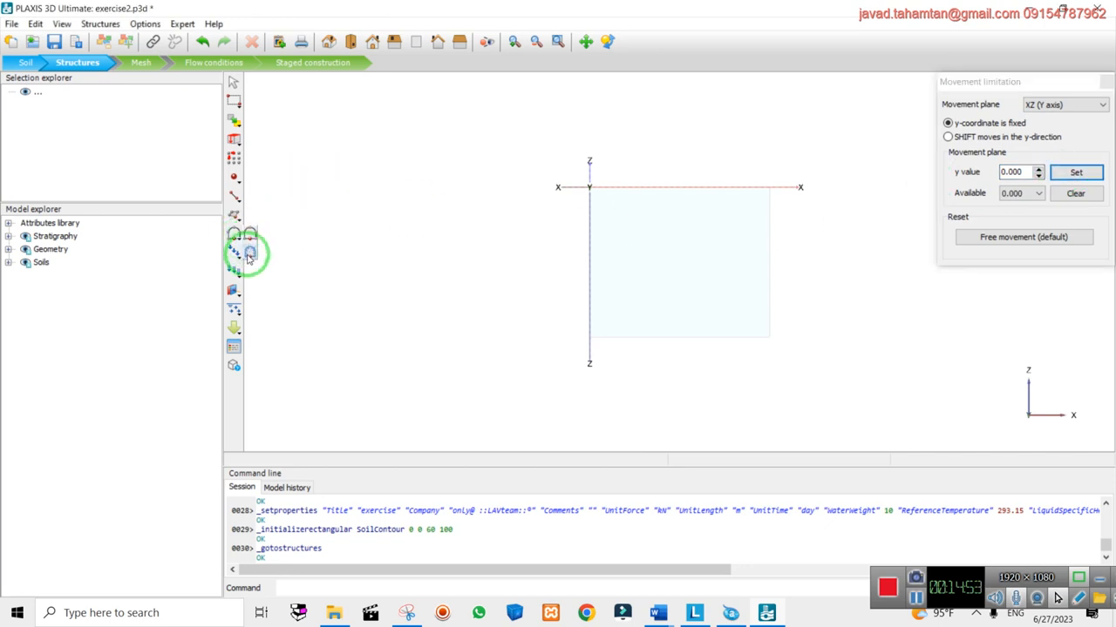
click(250, 255)
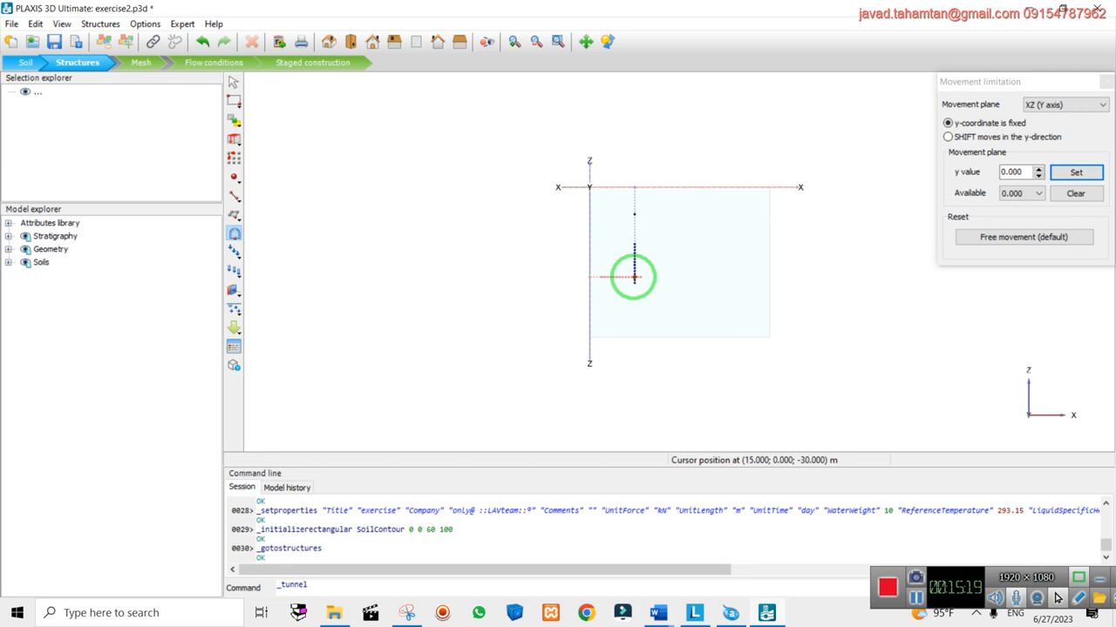
Place the tunnel at (15, 0, -30) and widen the Tunnel designer window
click(634, 280)
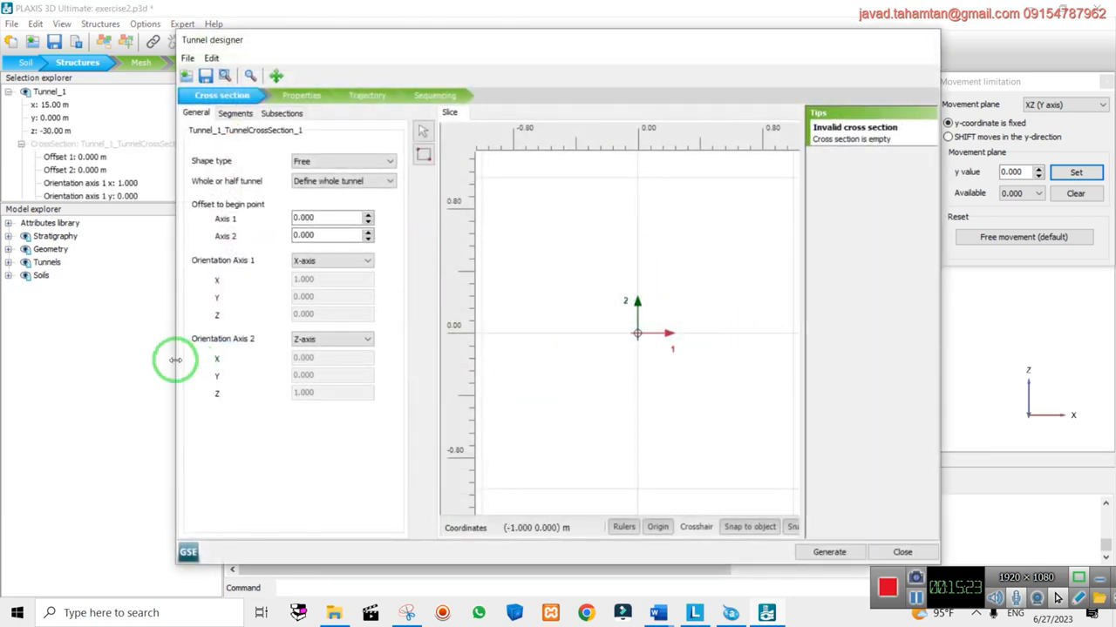
drag(177, 361, 31, 340)
drag(936, 329, 996, 343)
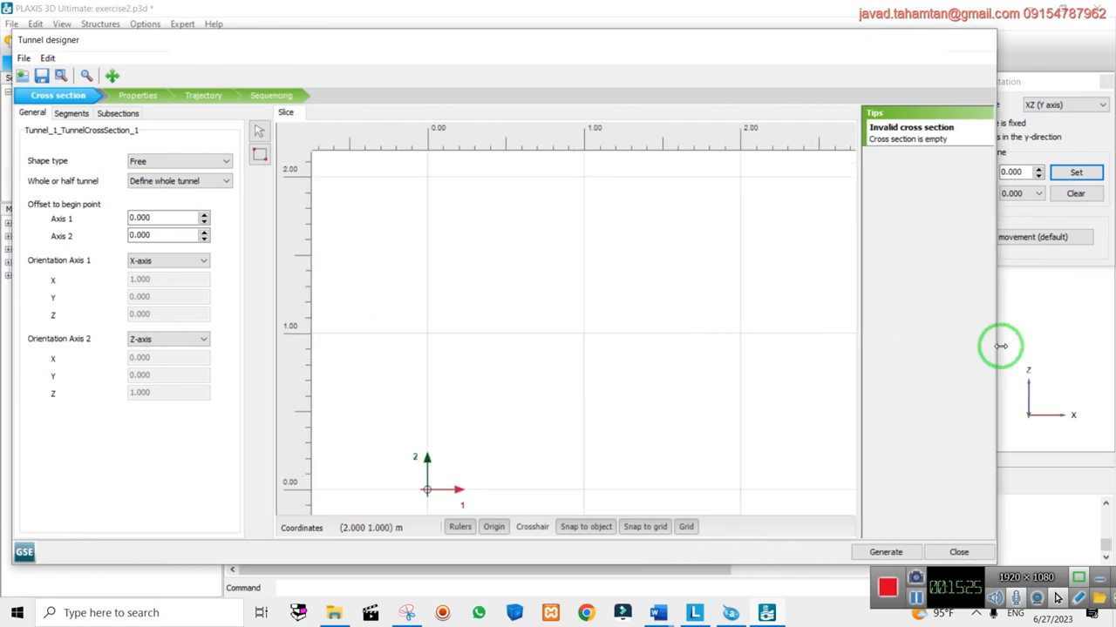
Import best6.dxf as the tunnel cross-section from the Segments list
click(70, 114)
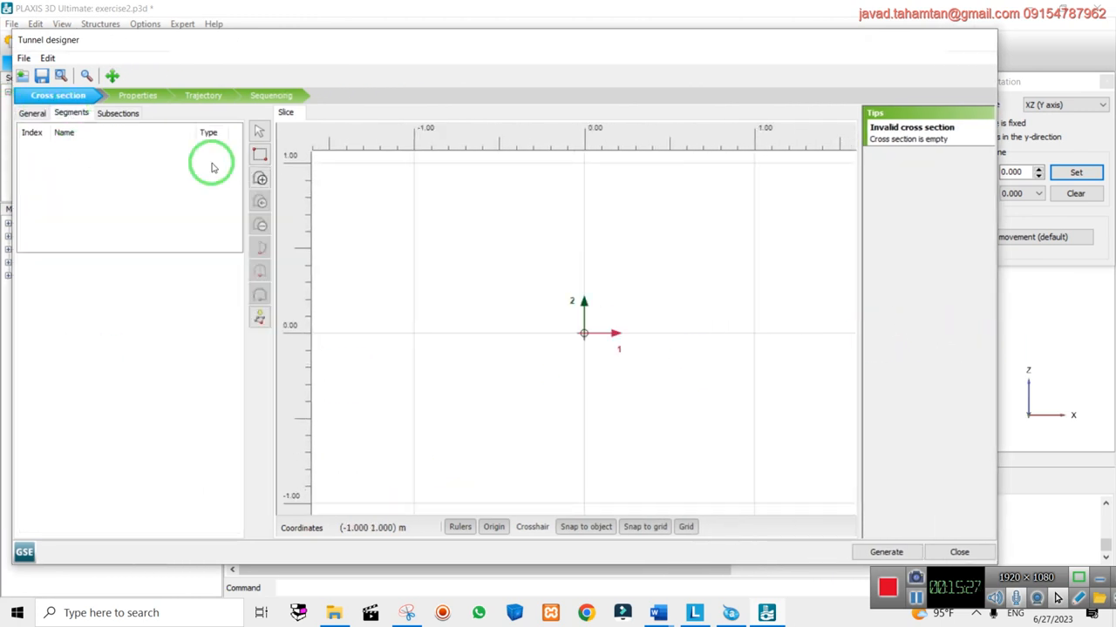
click(266, 325)
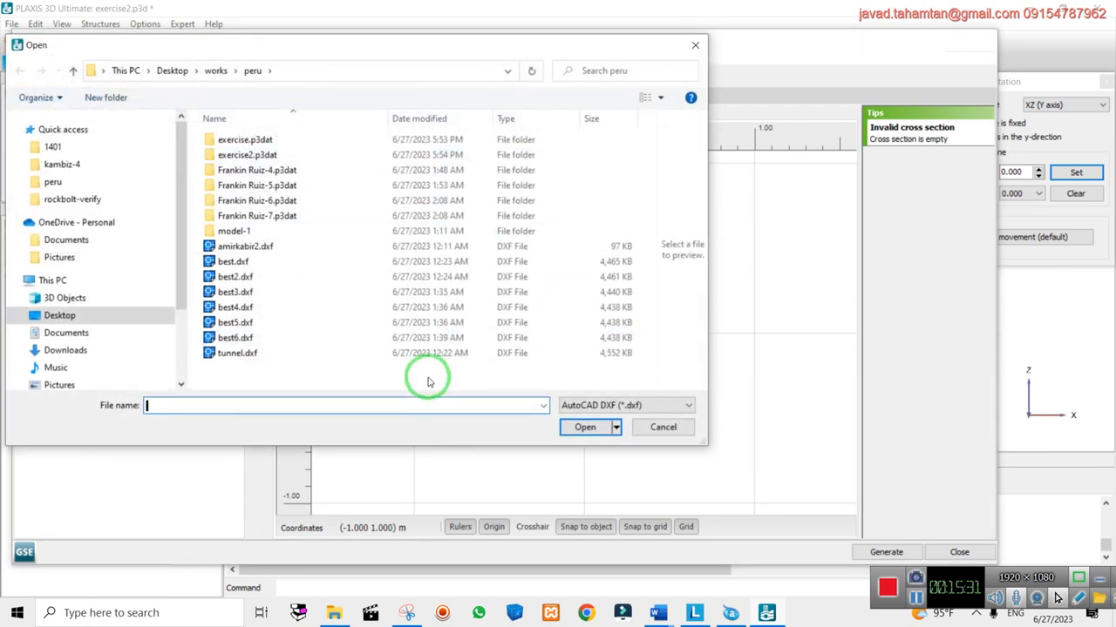
double_click(234, 341)
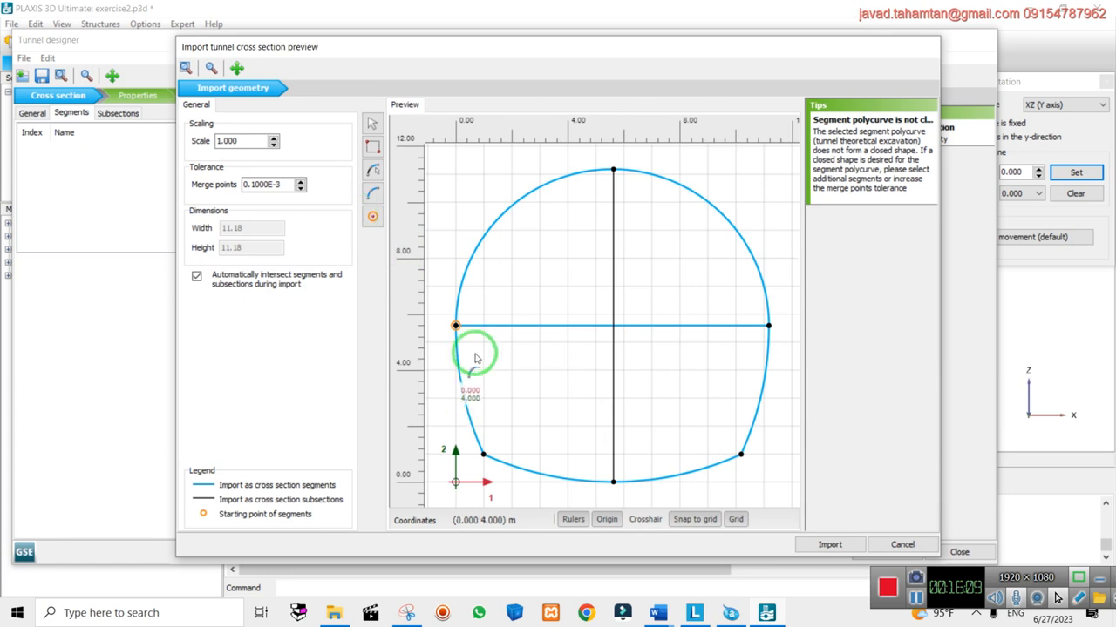
Confirm the DXF import and review the outline's segments 0 through 7
click(830, 546)
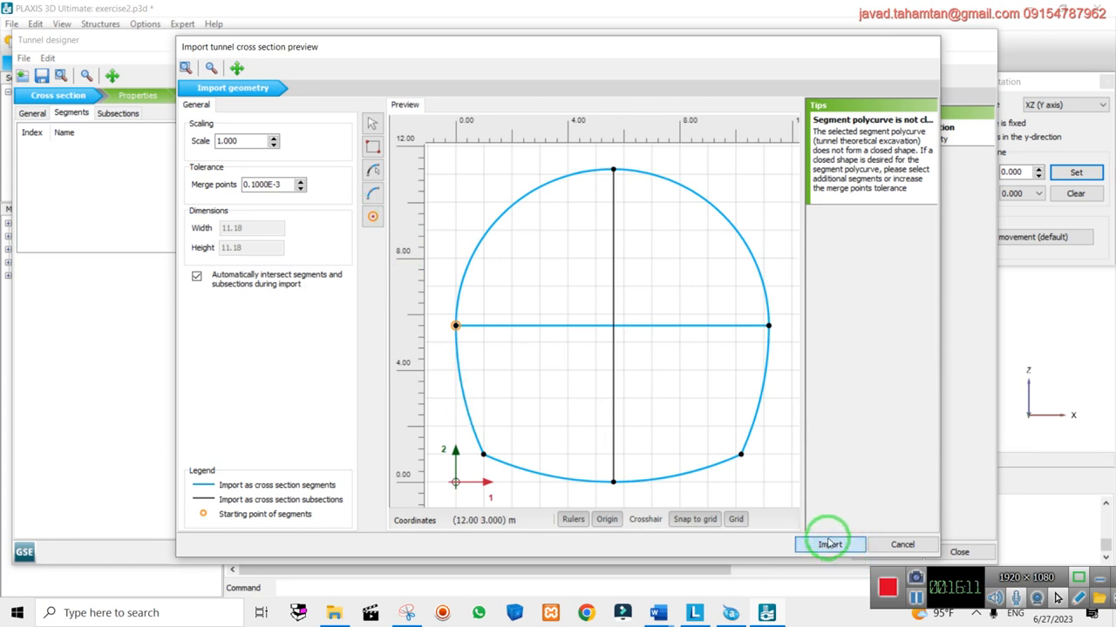
click(83, 150)
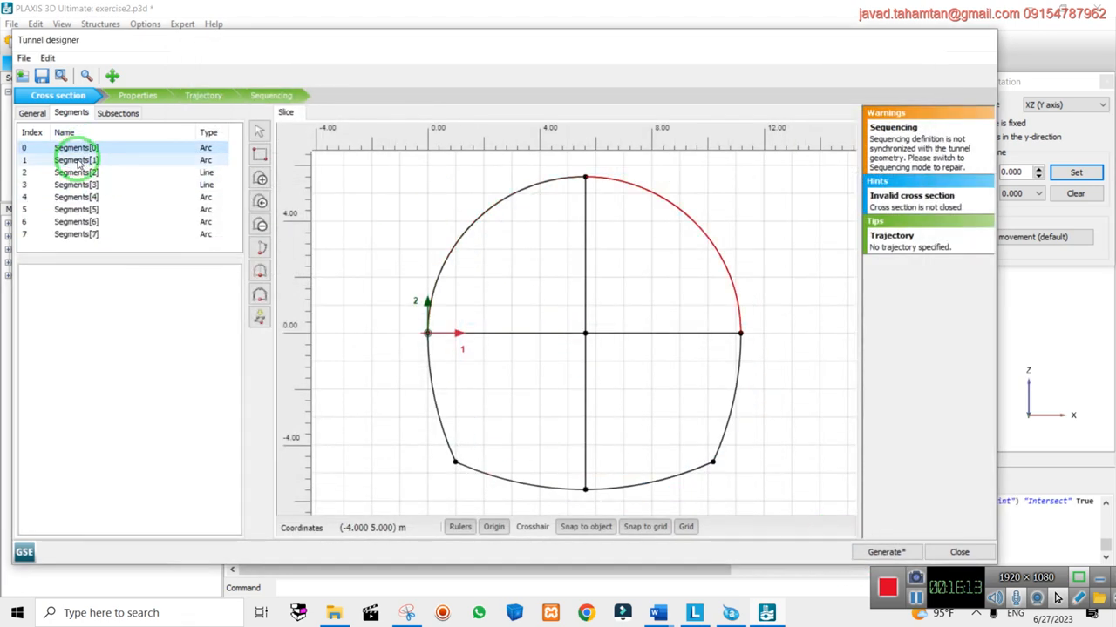
click(79, 172)
click(78, 197)
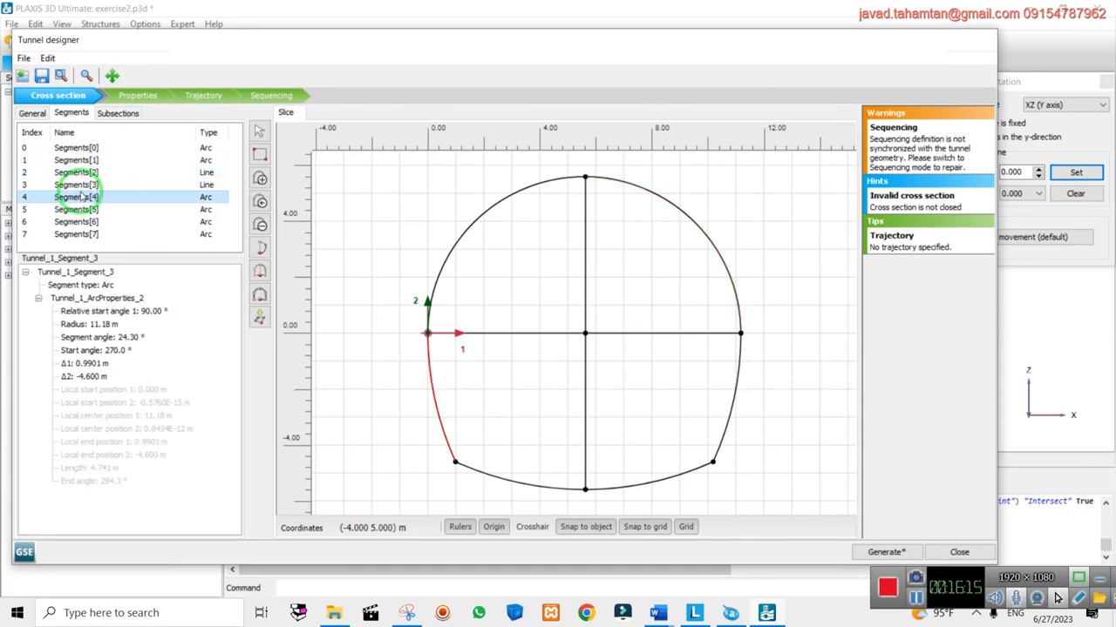
click(78, 209)
click(78, 221)
click(77, 234)
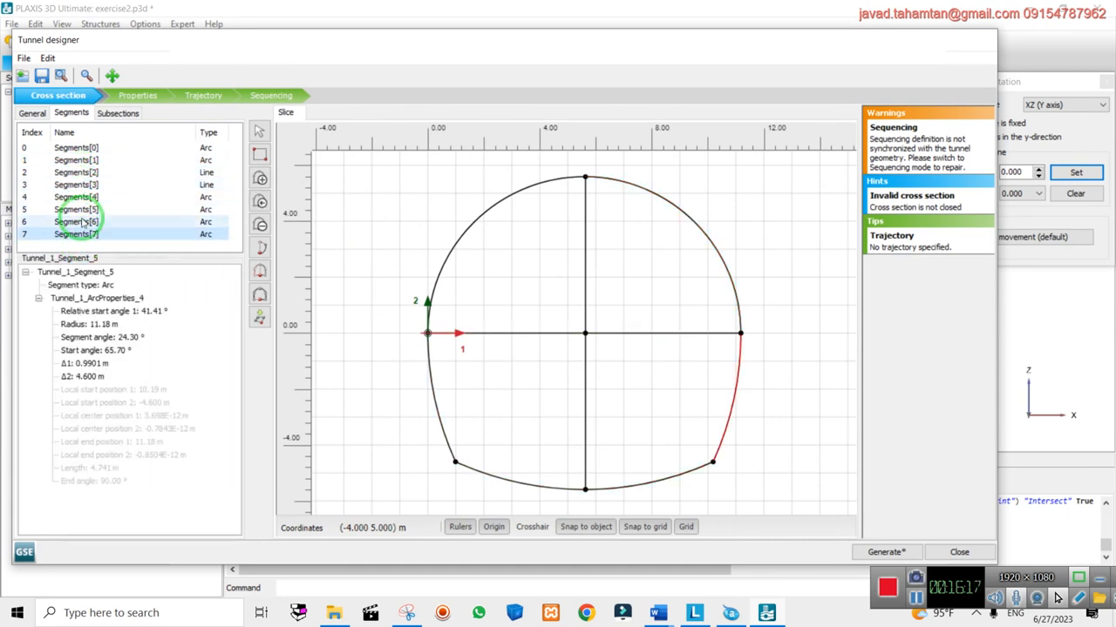
click(33, 113)
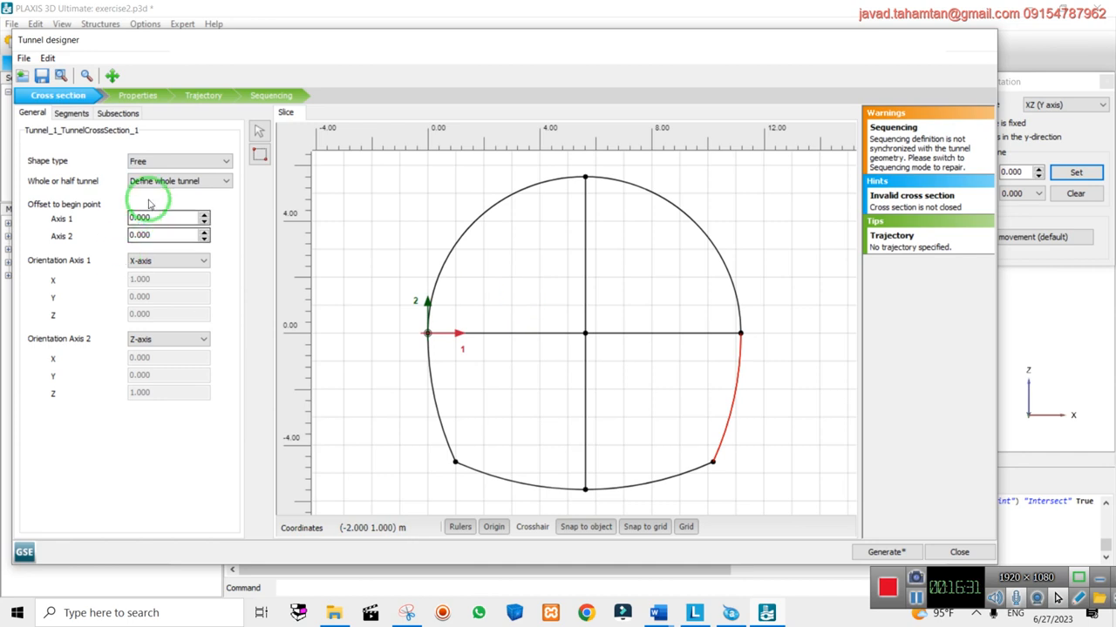
Keep the shape type Free, review Subsections 0 and 1, and move to Properties
click(150, 161)
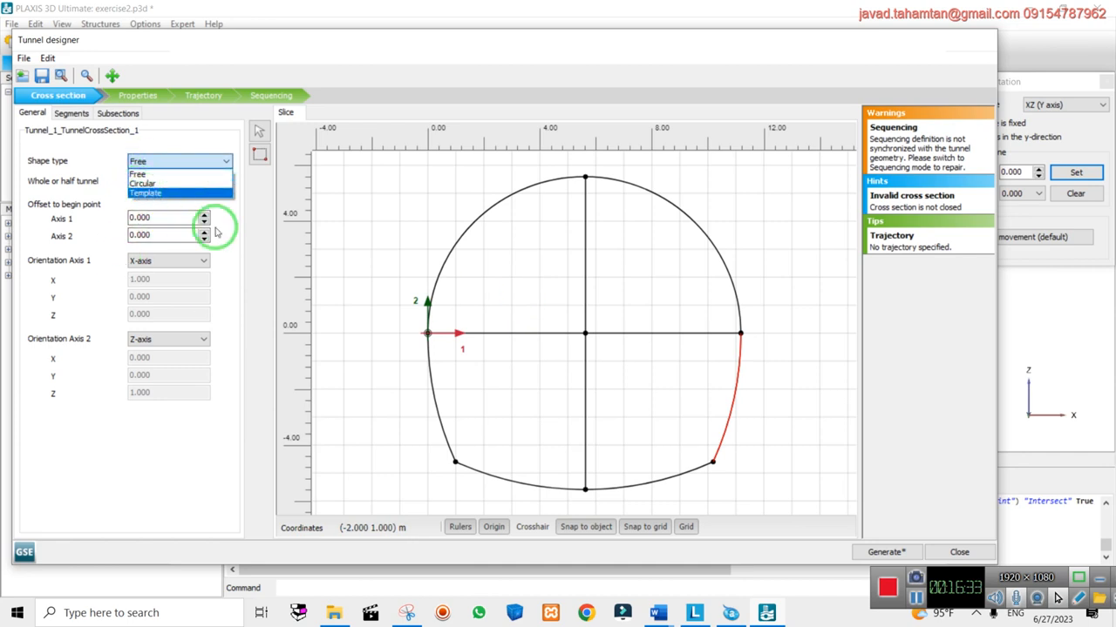
click(238, 292)
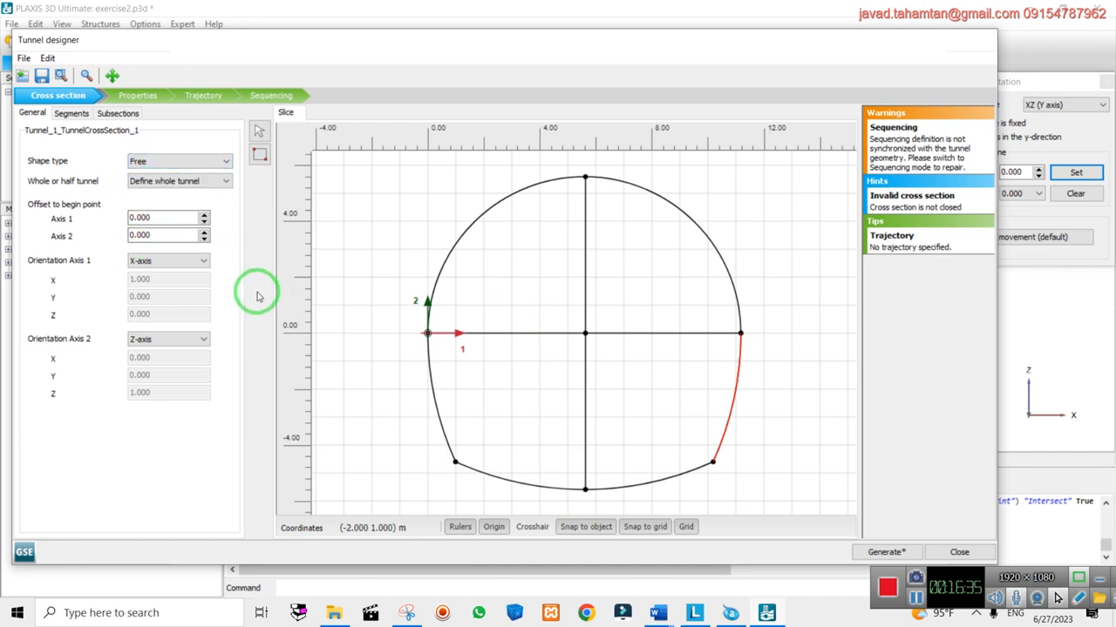
click(75, 116)
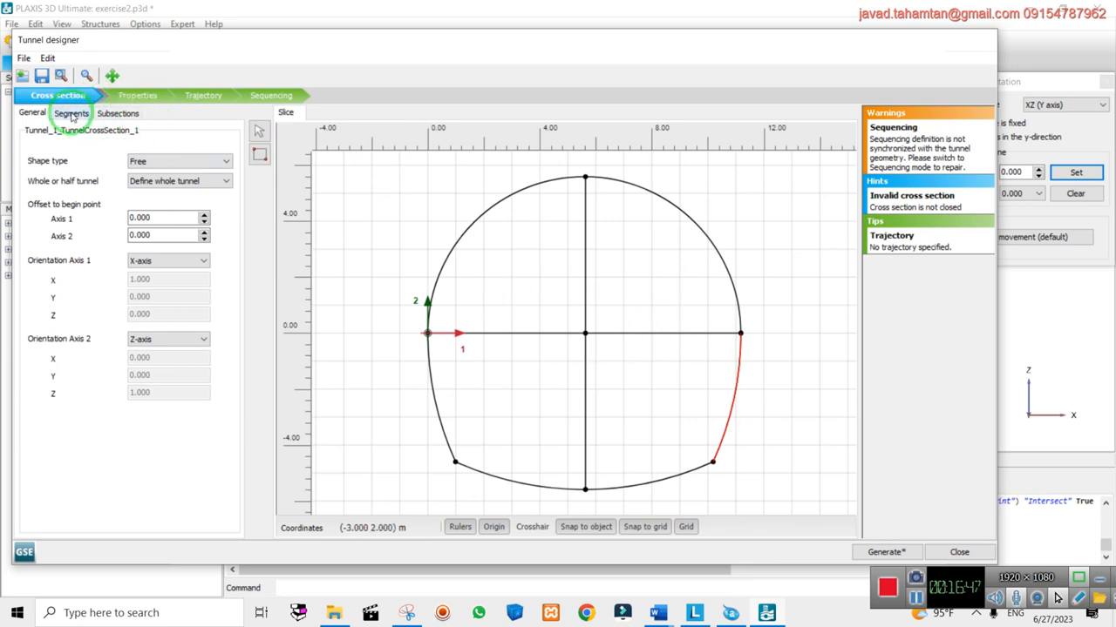
click(72, 114)
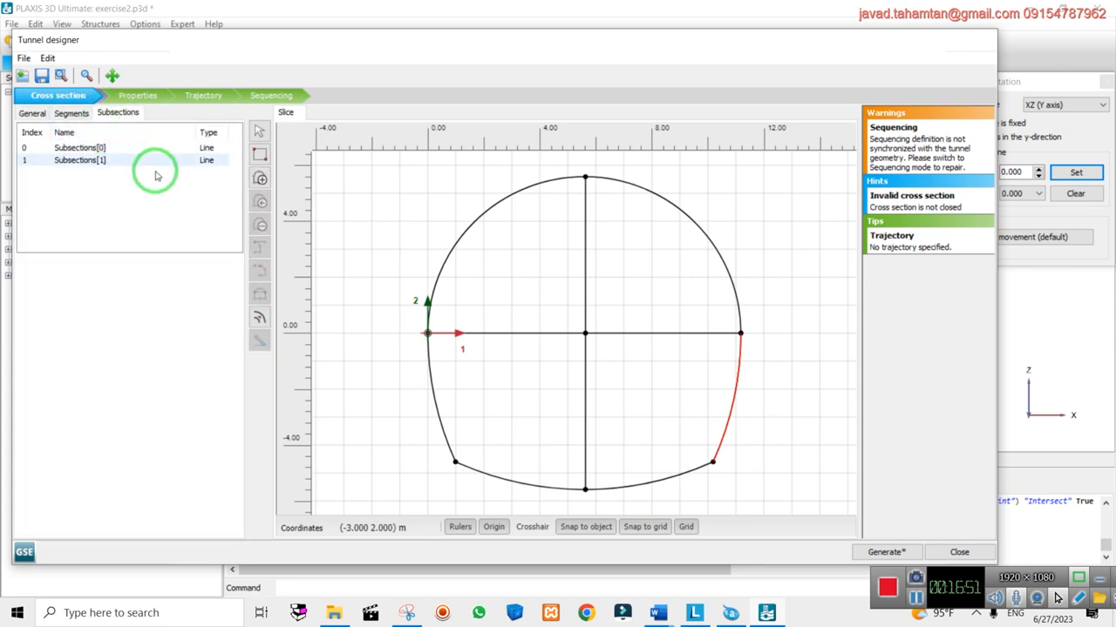
click(98, 149)
click(96, 162)
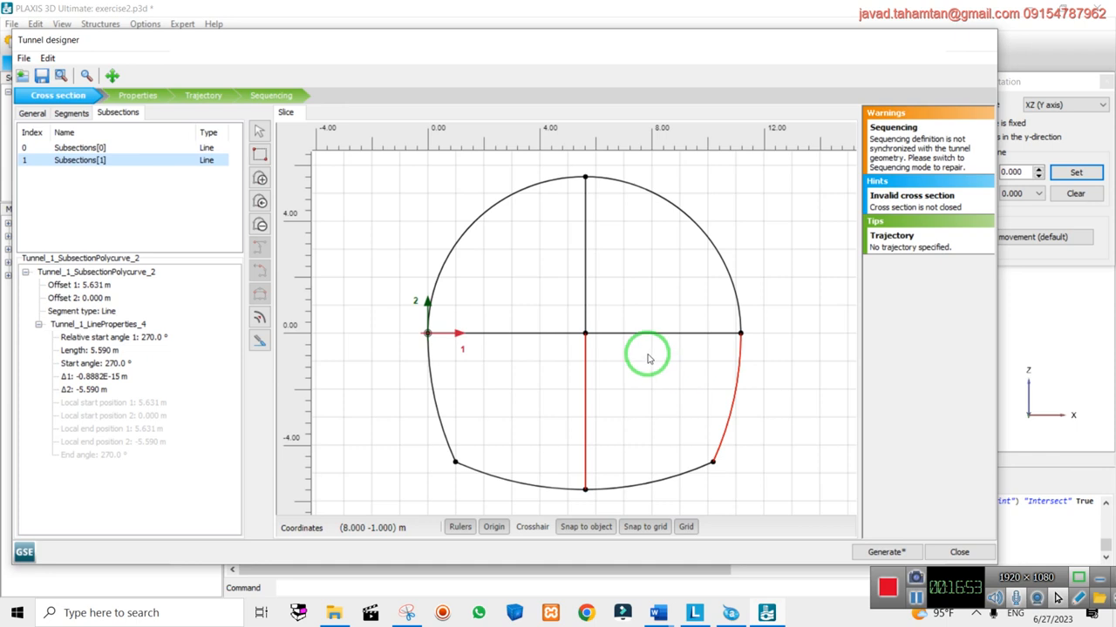
click(135, 97)
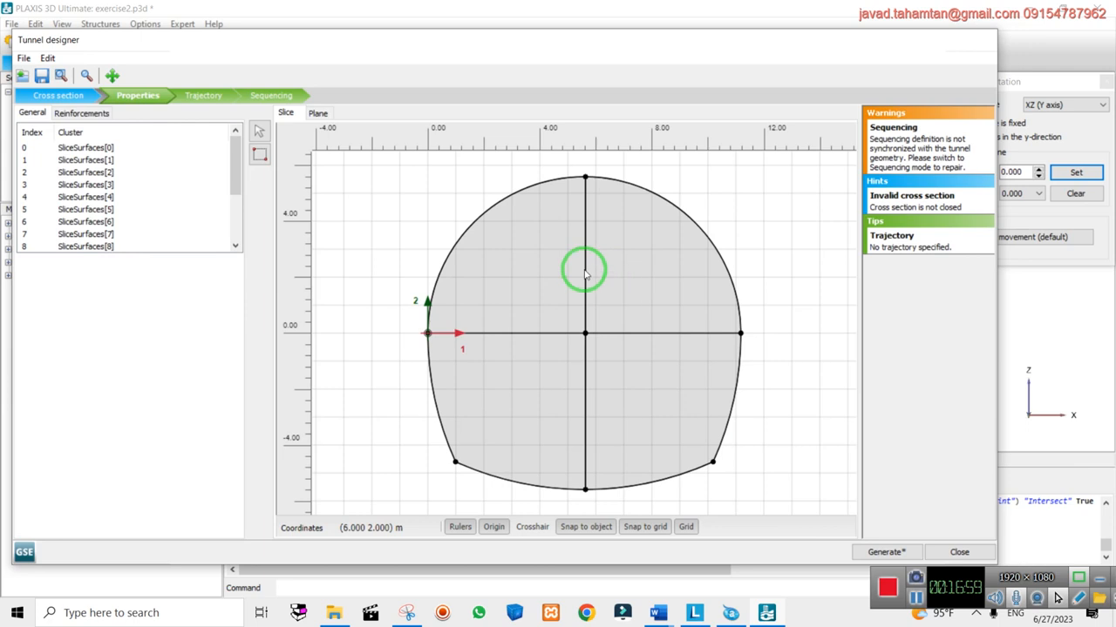
Step through SliceSurfaces 1 to 7 and glance at the Reinforcements list
click(104, 160)
click(105, 184)
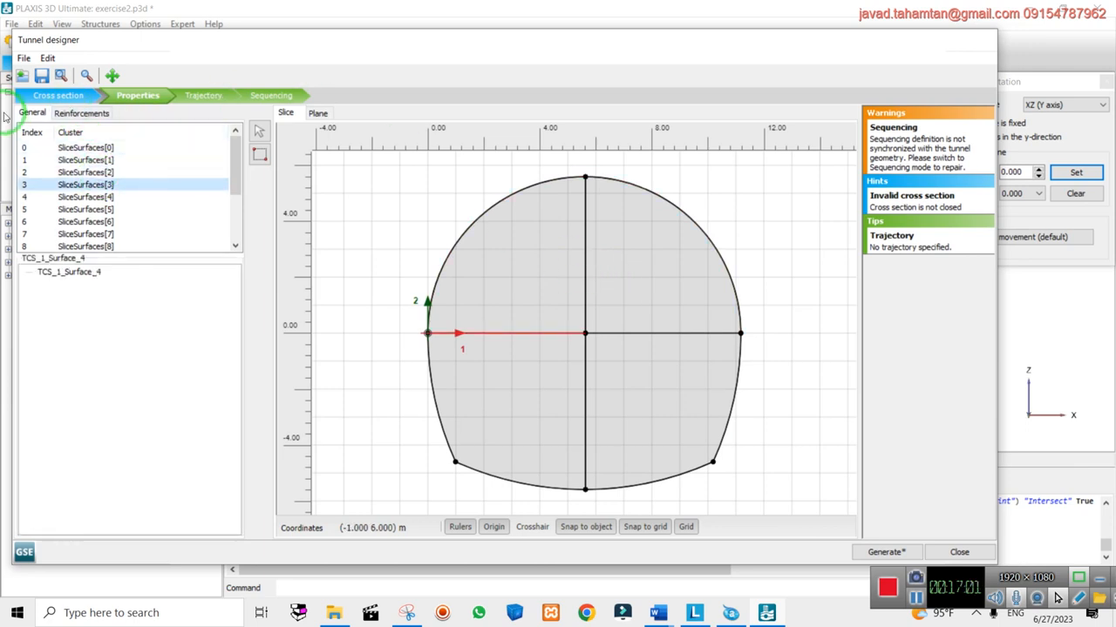
click(100, 197)
click(96, 210)
click(94, 234)
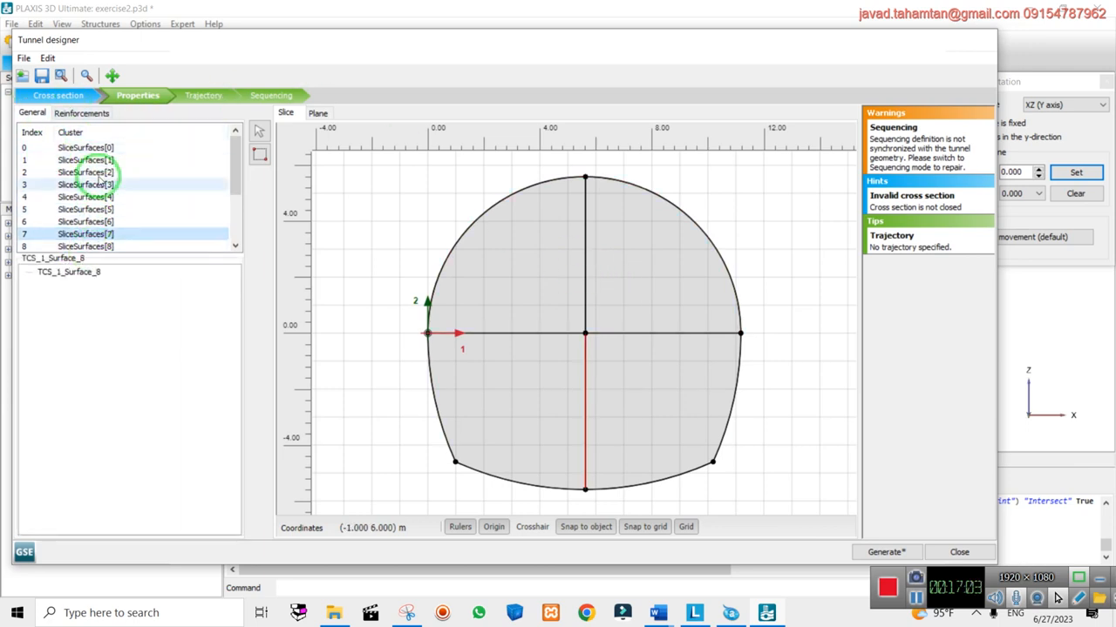
click(81, 113)
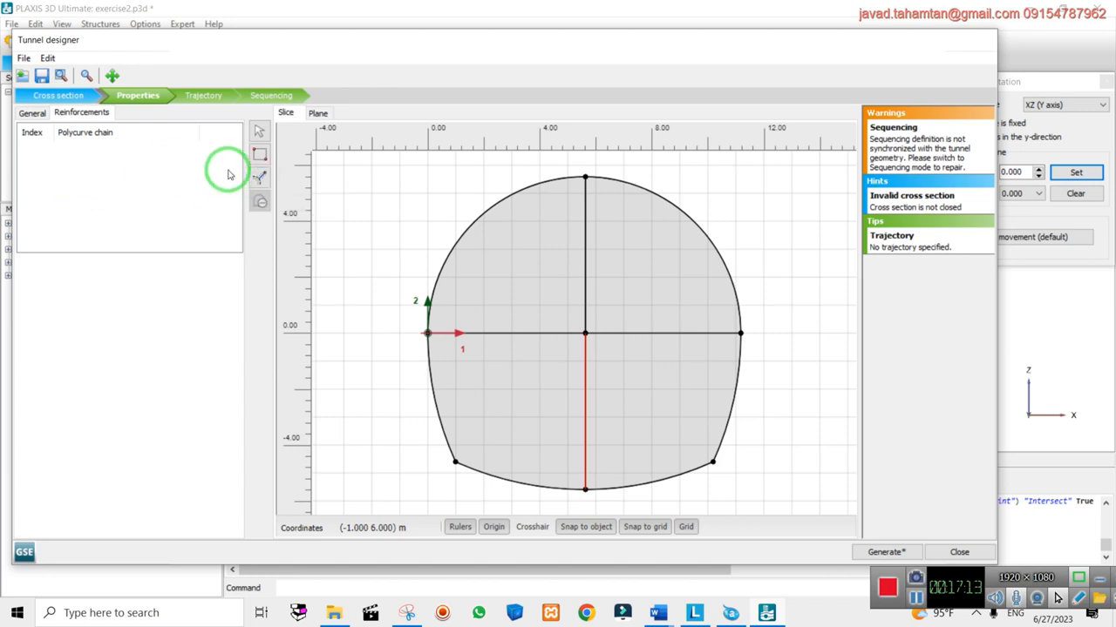
click(35, 113)
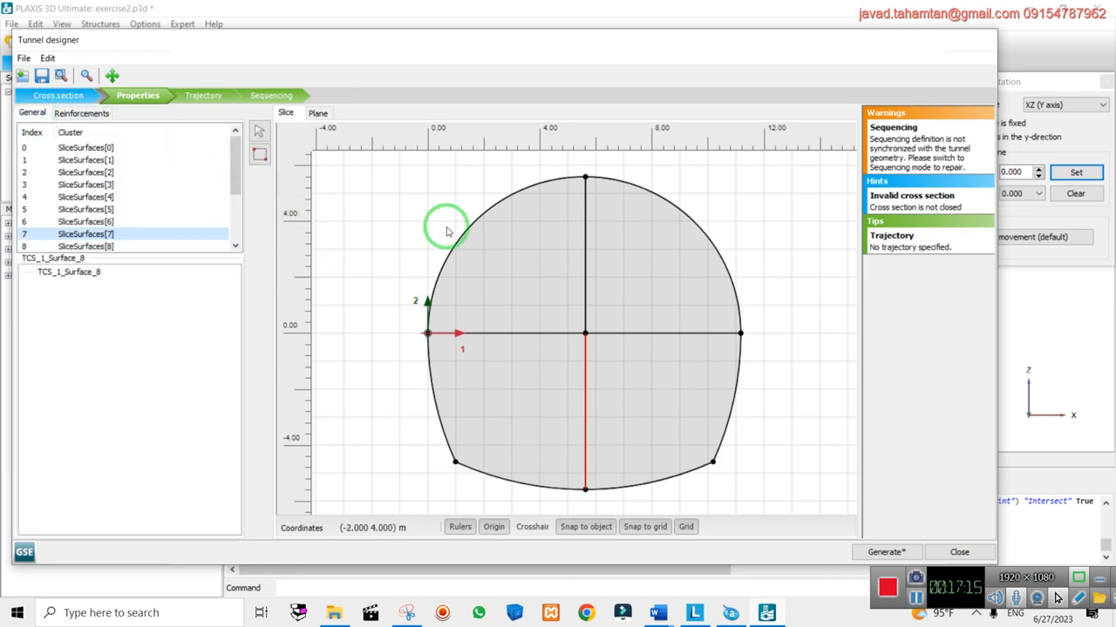
Re-inspect SliceSurfaces 1, 3 and 8 and clear the slice surface selection
click(543, 246)
click(86, 160)
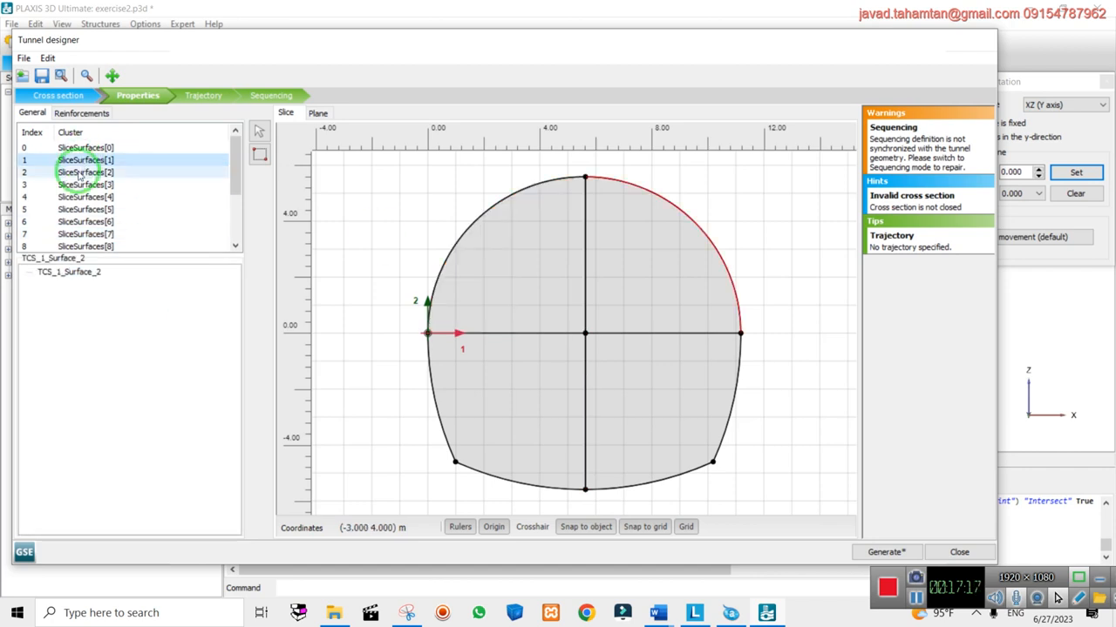
click(83, 185)
click(78, 160)
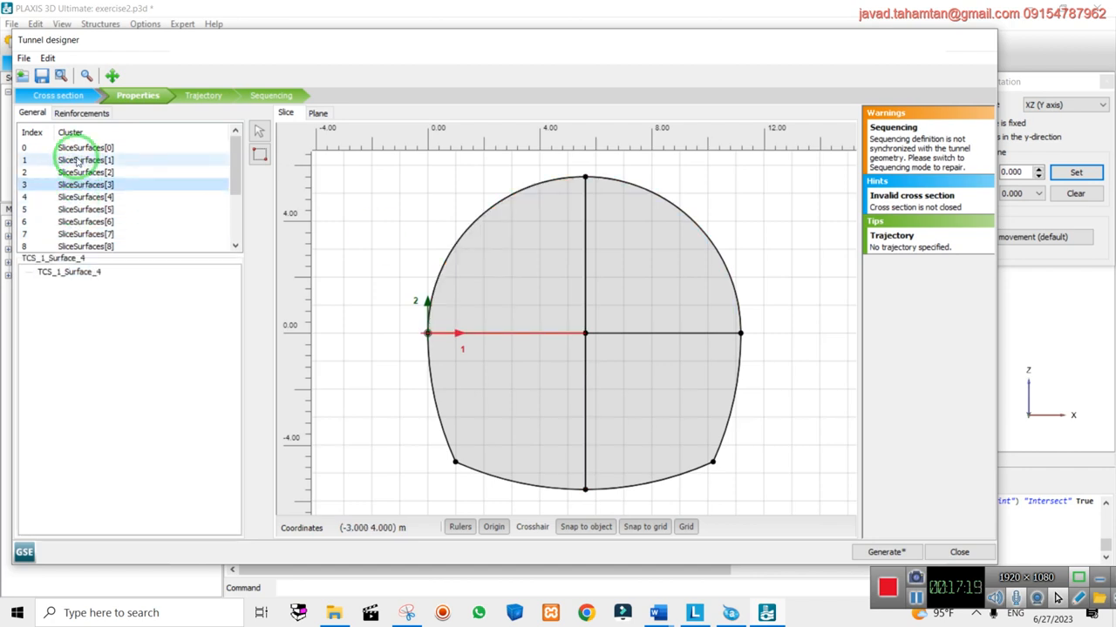
click(38, 116)
click(85, 162)
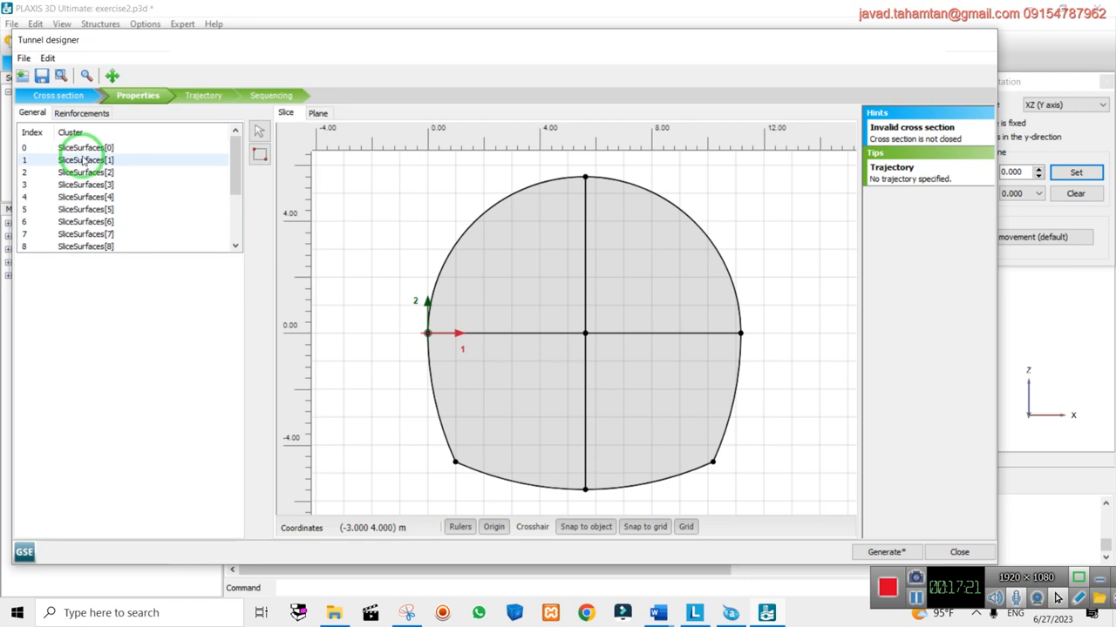
click(93, 246)
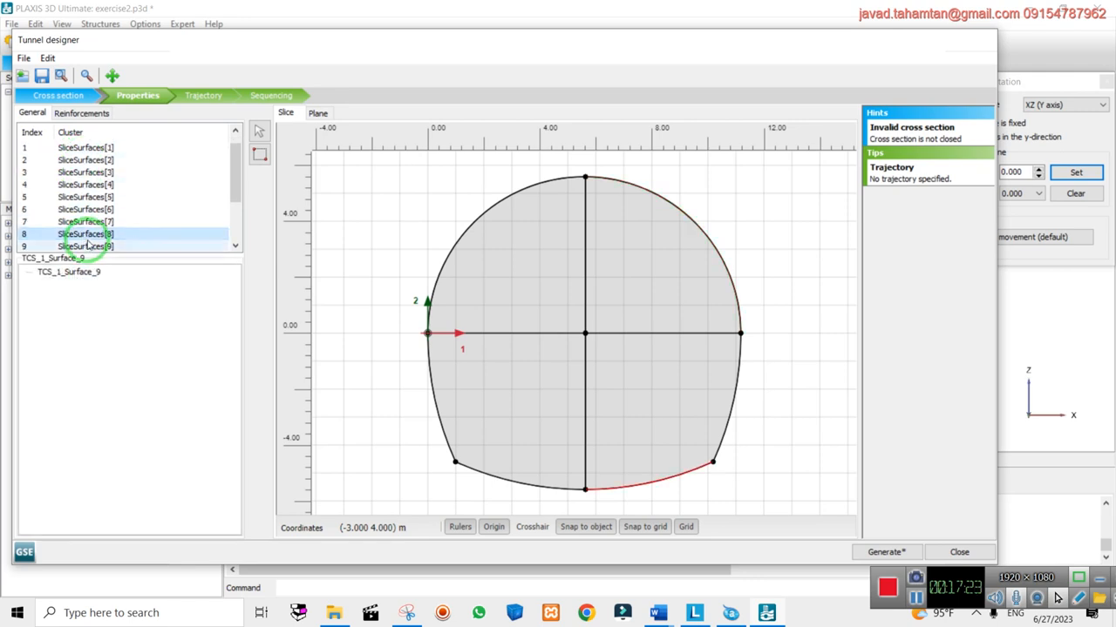
Select all six outer arcs and sides of the cross-section outline together
click(533, 186)
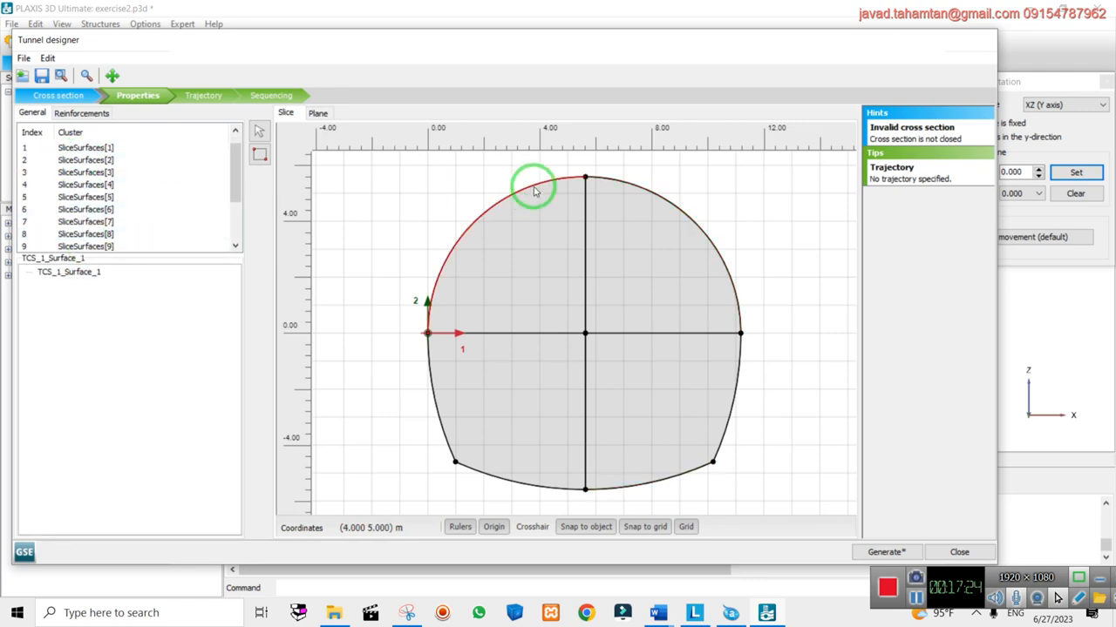
ctrl+click(713, 238)
ctrl+click(732, 400)
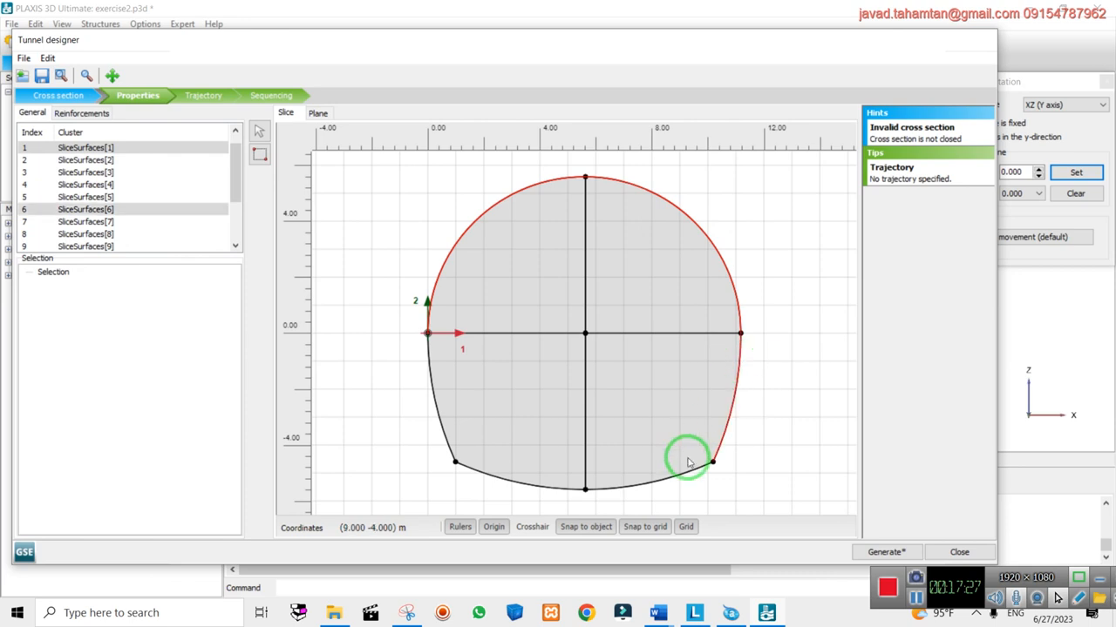
ctrl+click(669, 482)
ctrl+click(558, 490)
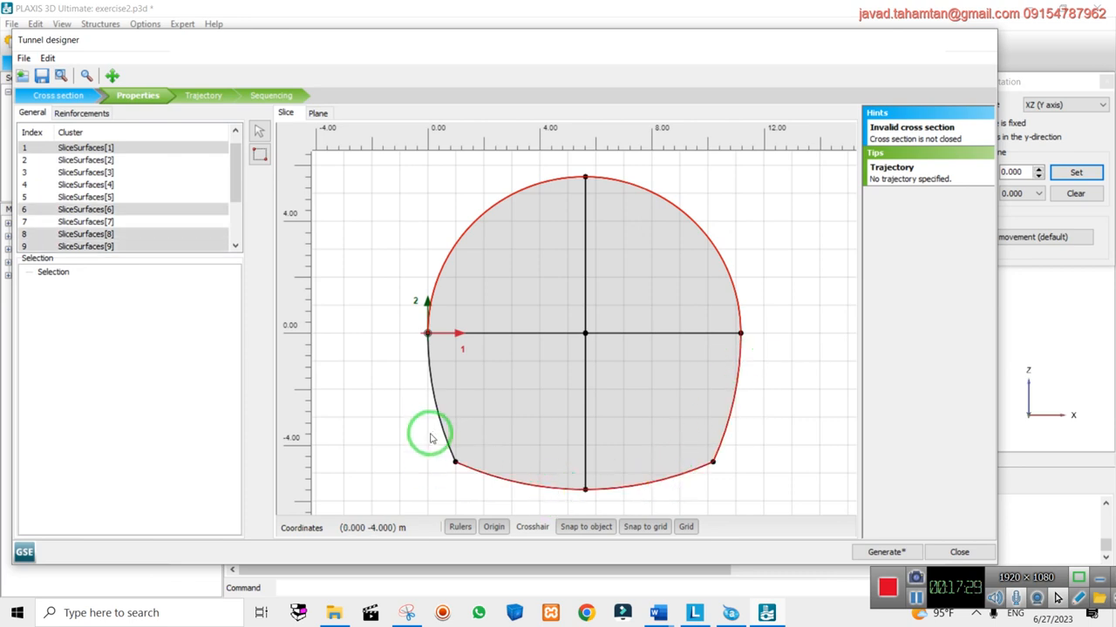
ctrl+click(442, 424)
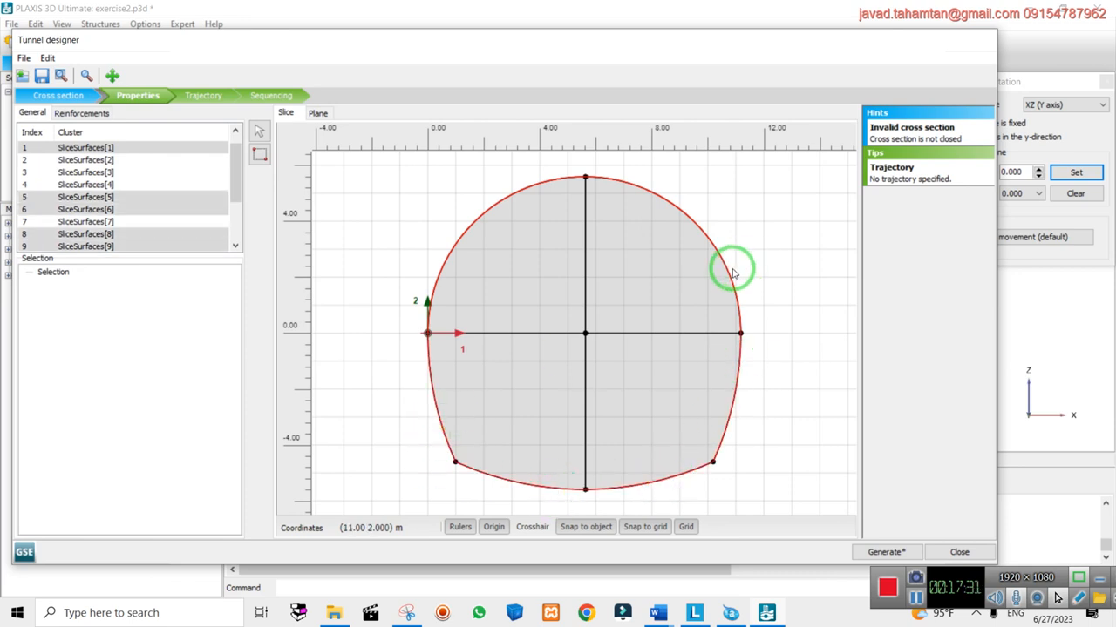
Create lining plates on the selected outer outline
right_click(728, 273)
mouse_move(784, 304)
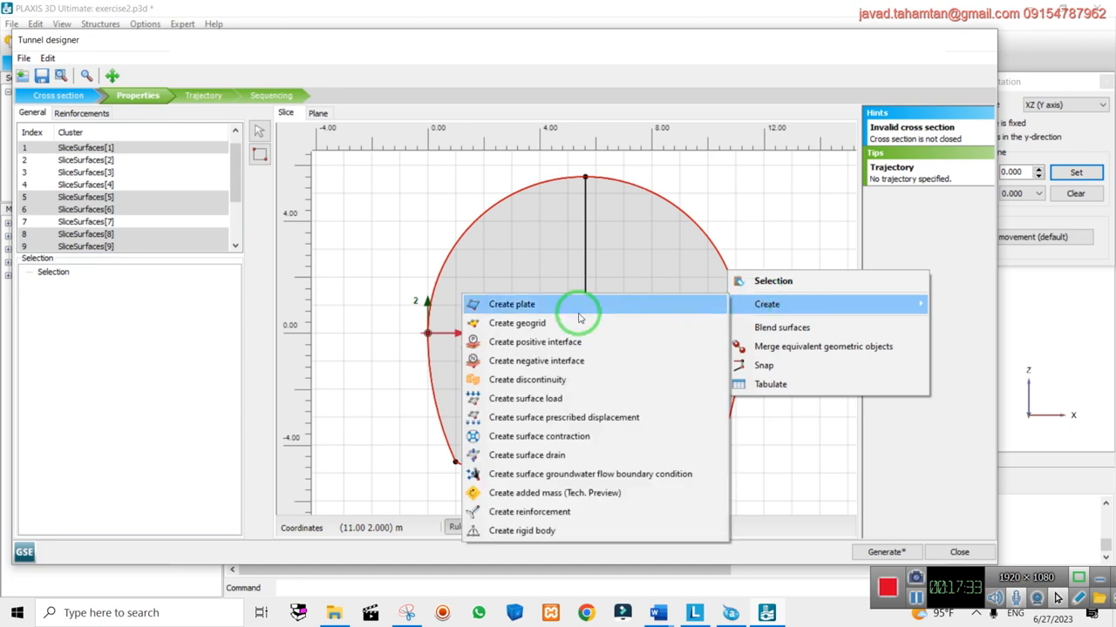
click(551, 306)
click(767, 357)
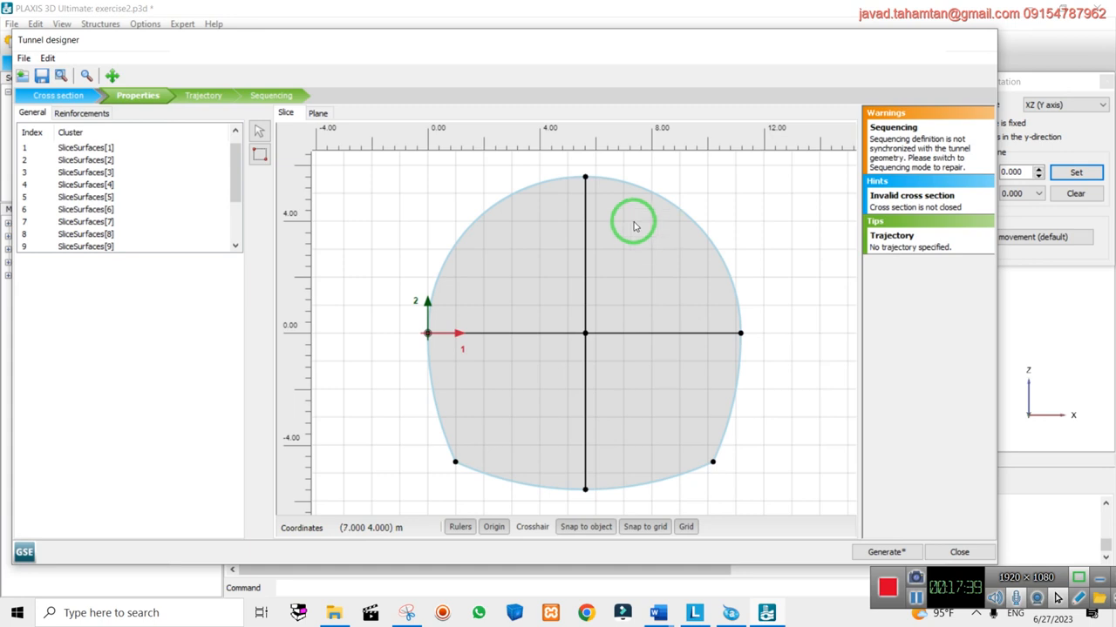
Reselect the outer outline segments and create negative interfaces along them
click(715, 252)
ctrl+click(729, 410)
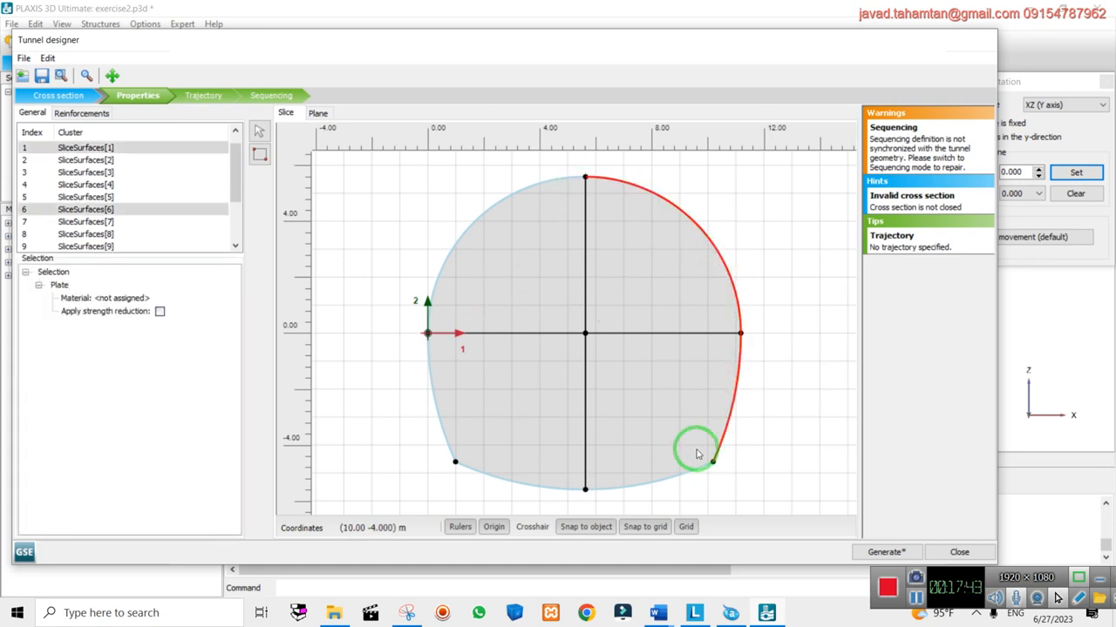
ctrl+click(657, 476)
ctrl+click(515, 484)
ctrl+click(448, 436)
ctrl+click(436, 324)
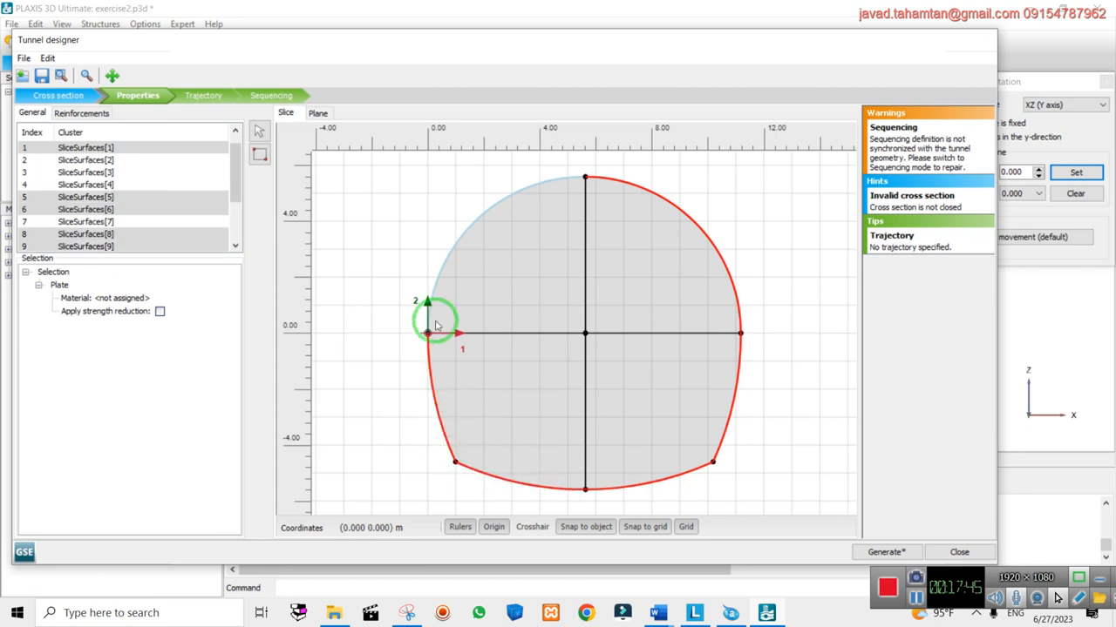
ctrl+click(466, 235)
right_click(466, 236)
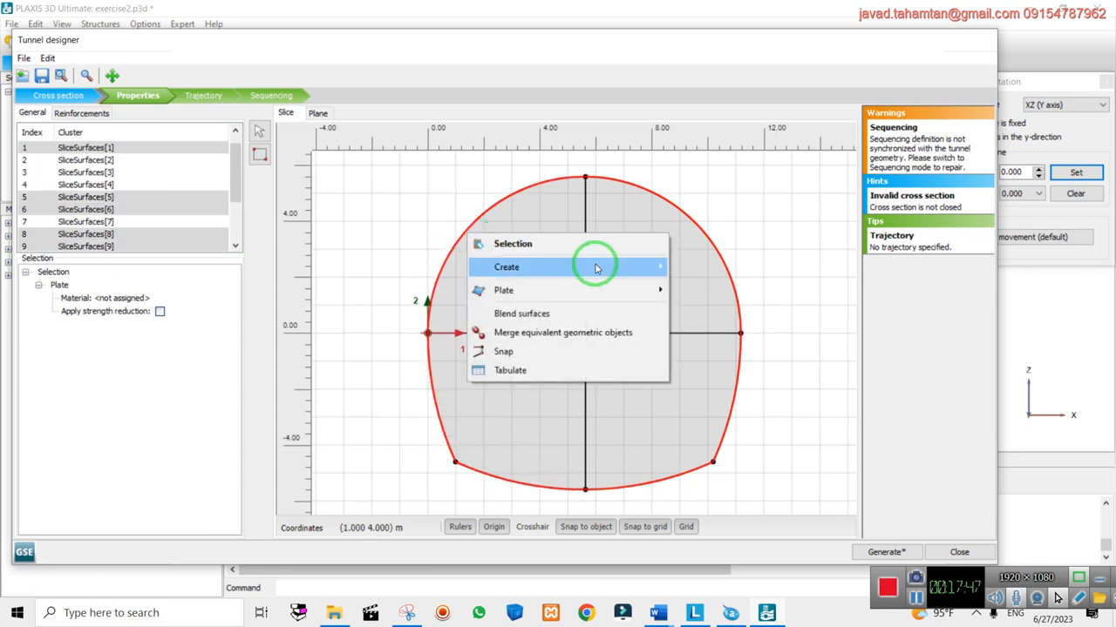
mouse_move(597, 268)
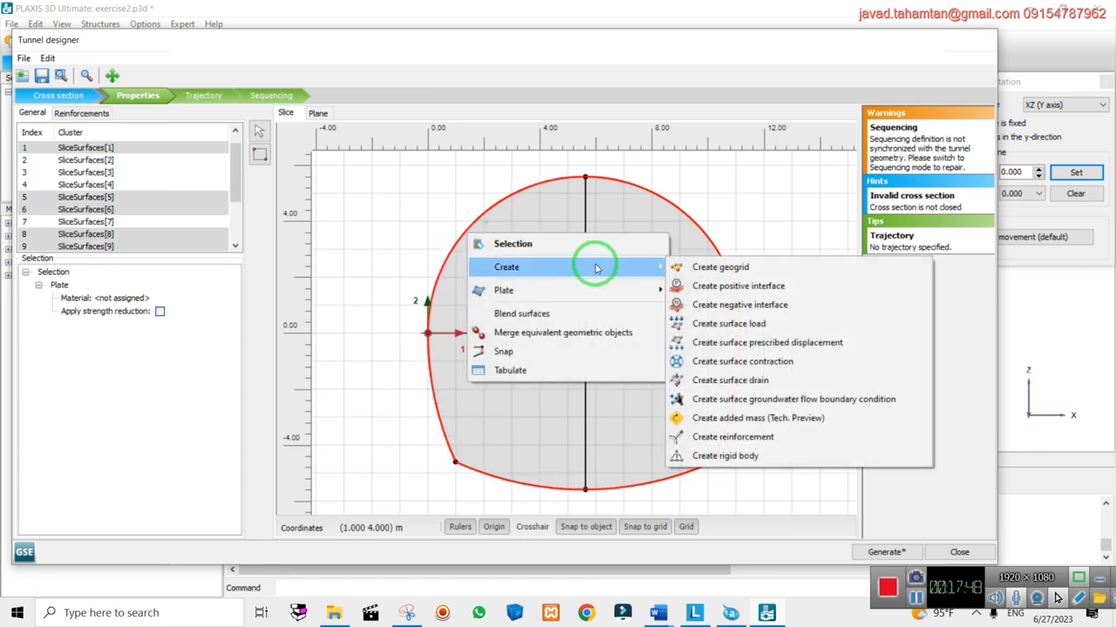
click(789, 305)
click(777, 314)
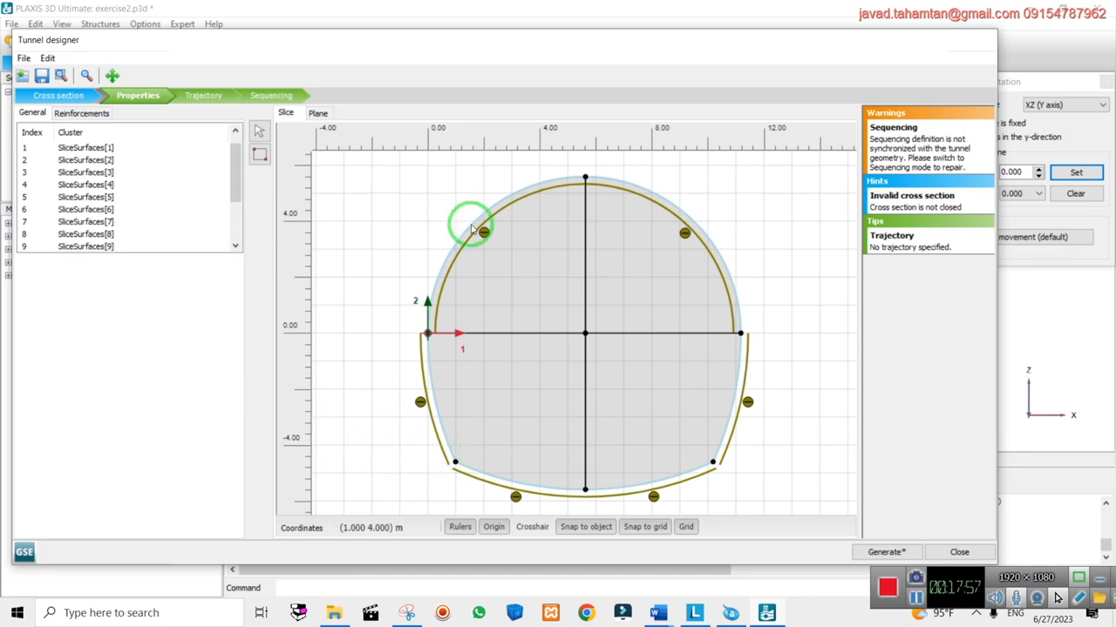
Add positive interfaces to the two top arcs of the lining
click(720, 279)
ctrl+click(552, 186)
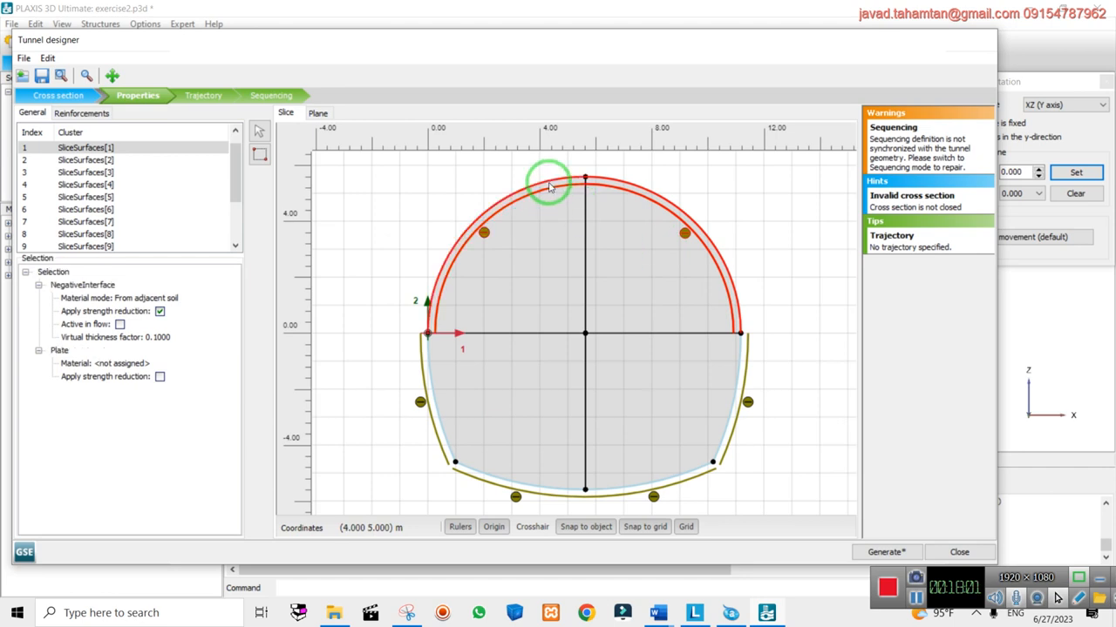
right_click(550, 185)
mouse_move(645, 217)
click(795, 237)
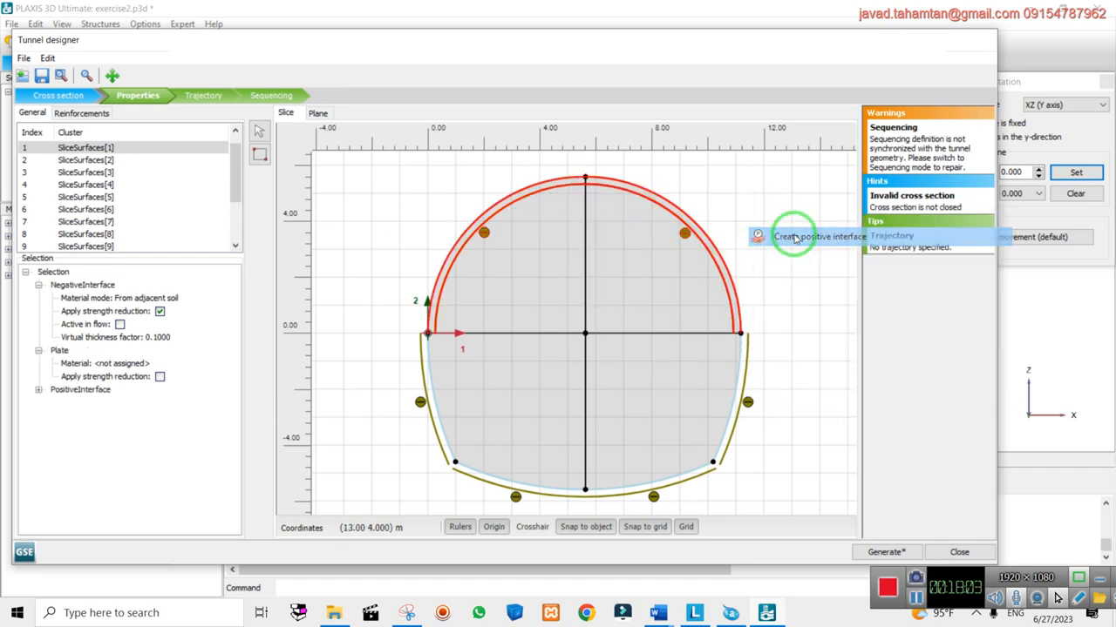
click(752, 219)
Select the upper-left arc and delete the extra TCS_1_NegativeInterface_6
click(688, 237)
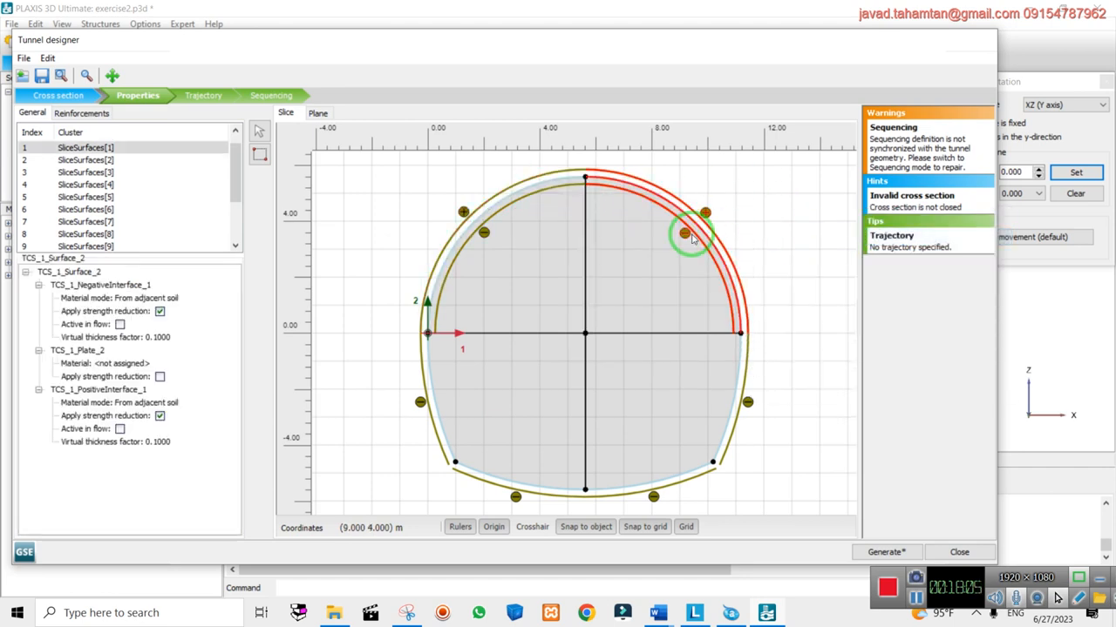
ctrl+click(498, 212)
click(508, 222)
click(482, 229)
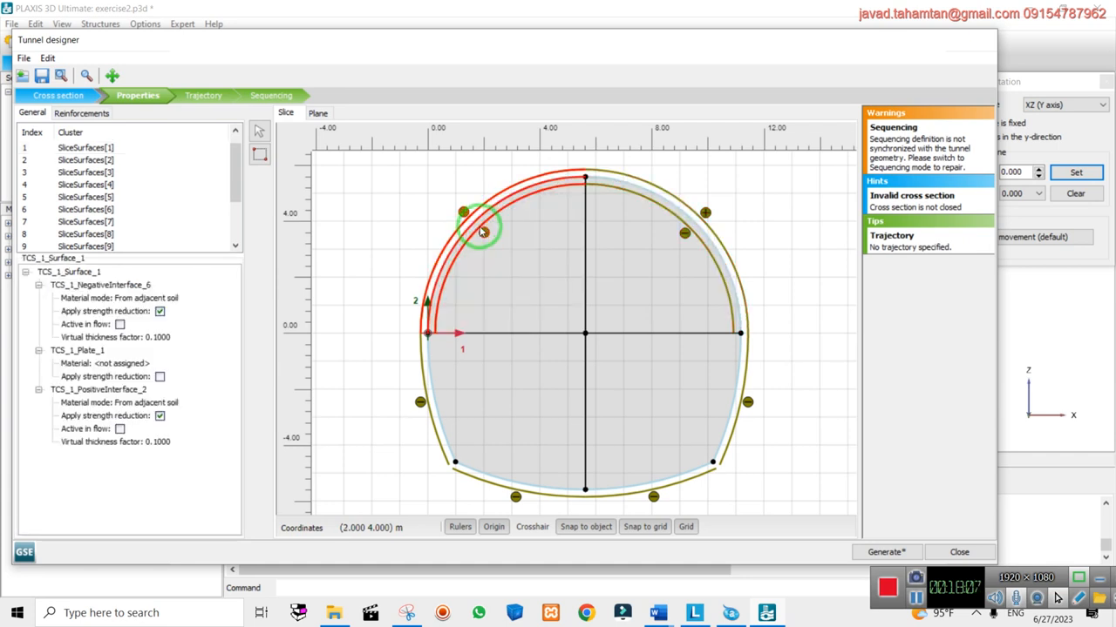
click(142, 286)
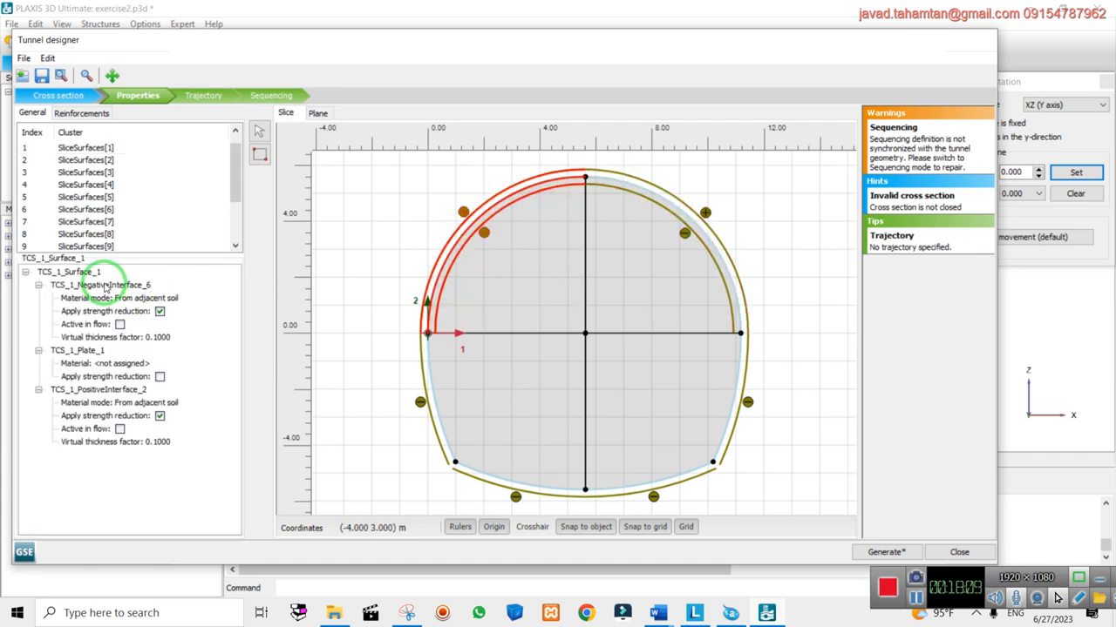
click(366, 287)
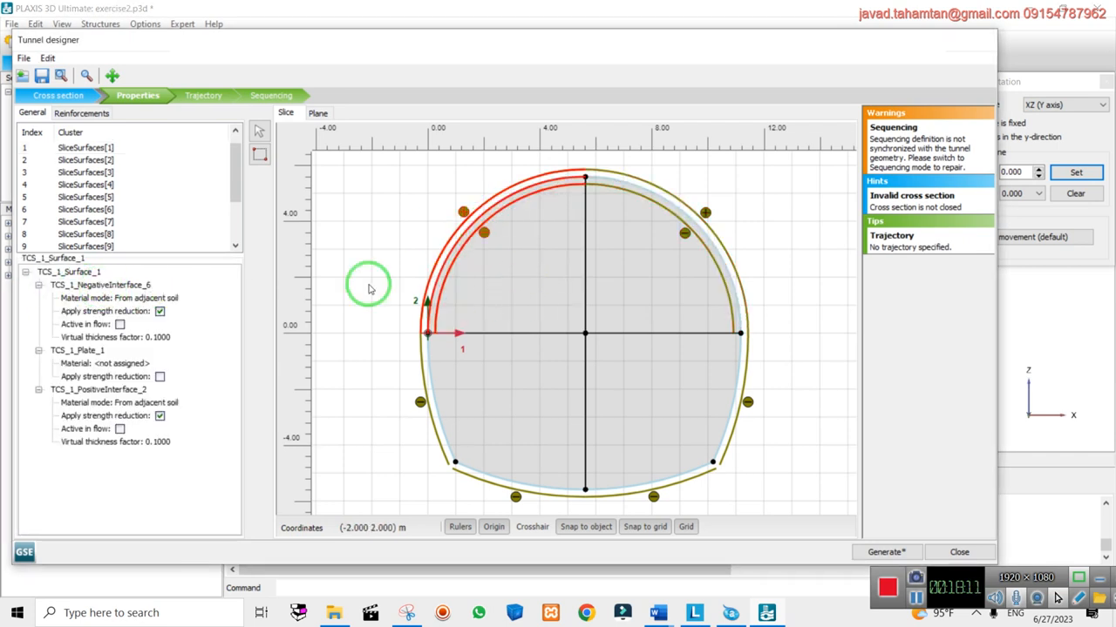
click(514, 301)
right_click(475, 234)
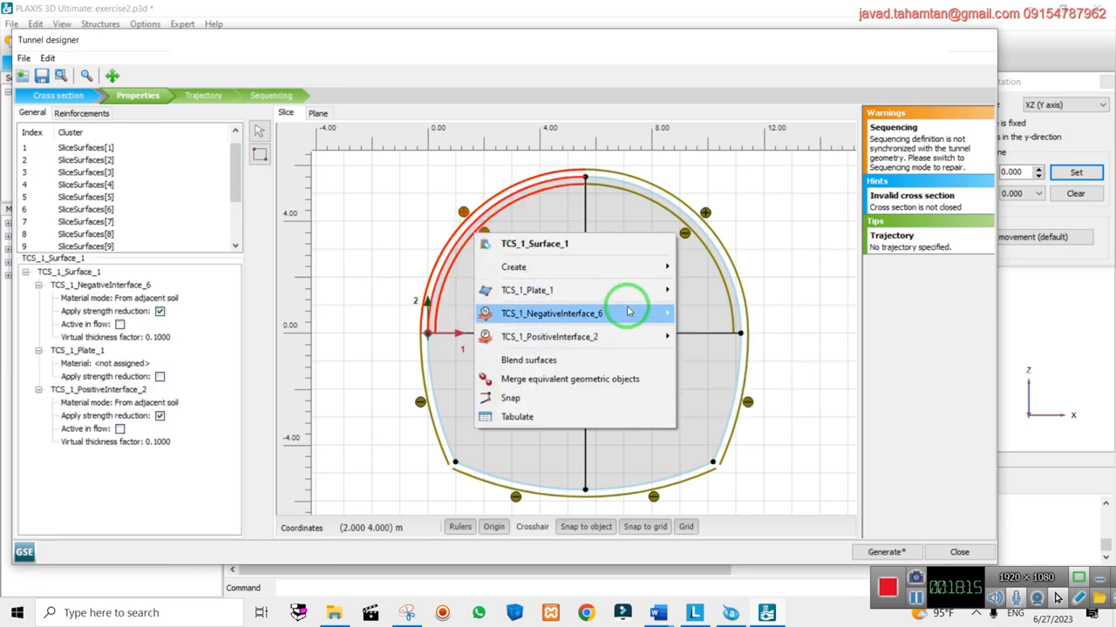
mouse_move(649, 312)
click(723, 376)
Delete both the positive and negative interfaces from the upper-right arc
right_click(707, 251)
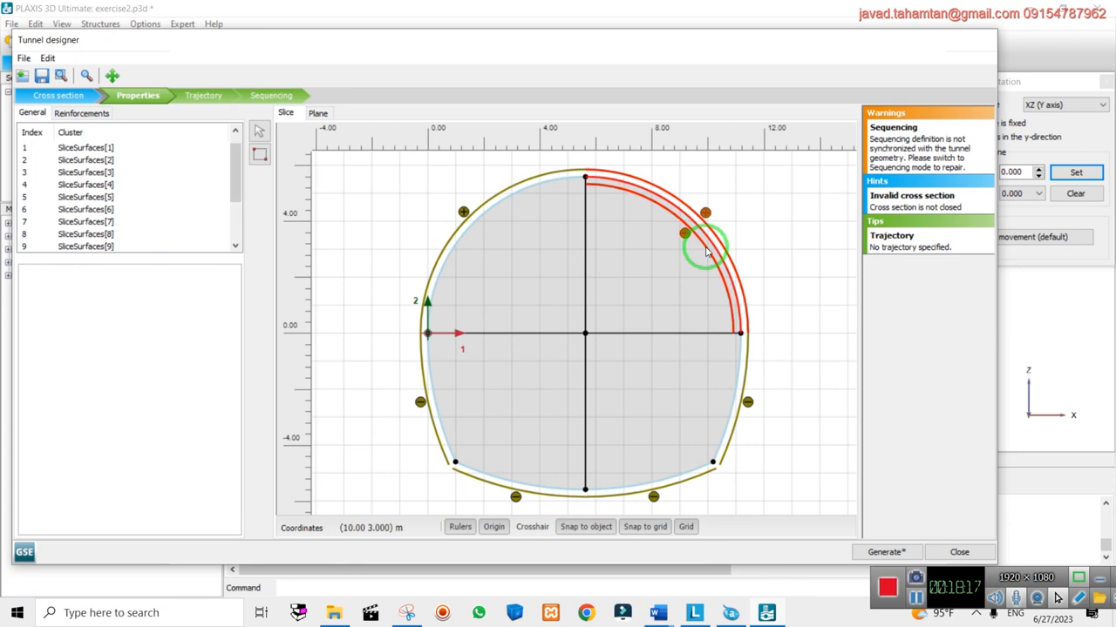
click(804, 207)
right_click(694, 232)
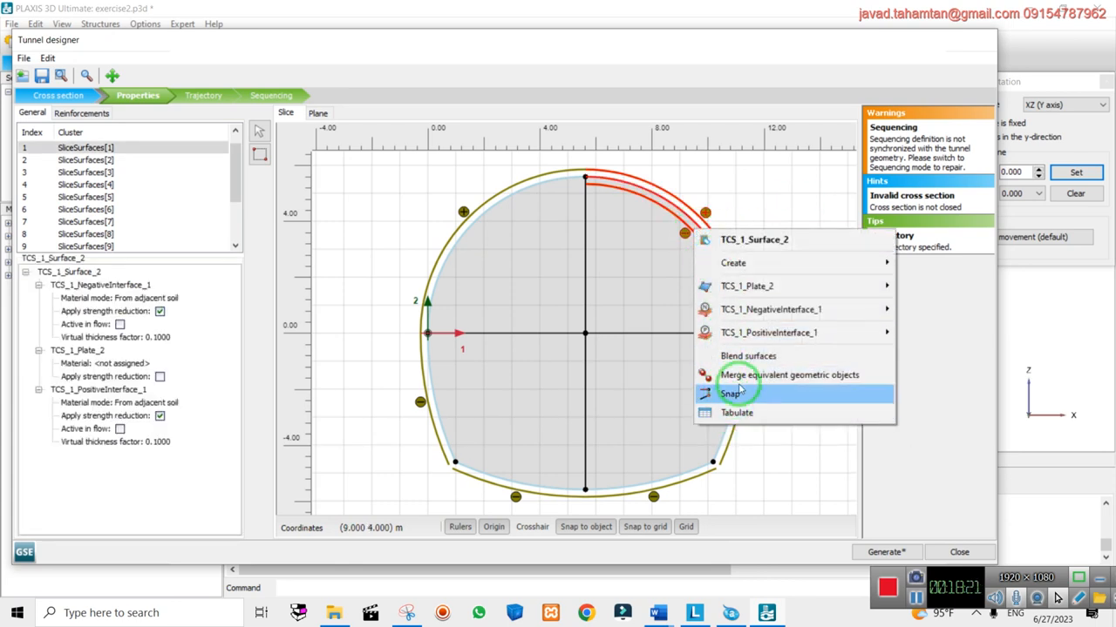
mouse_move(828, 333)
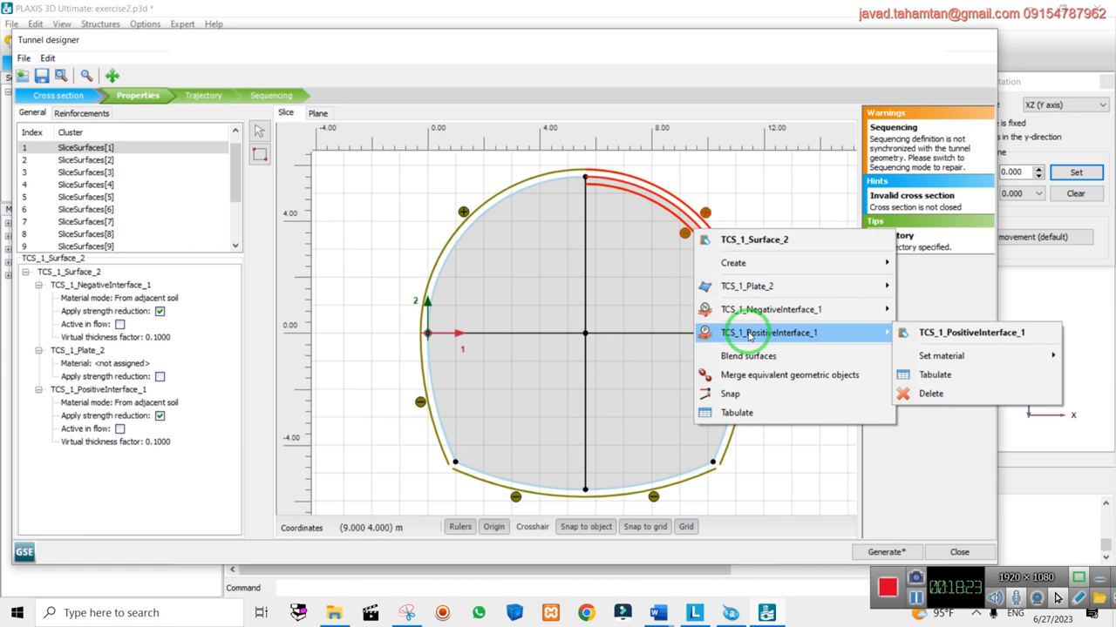
click(930, 394)
right_click(687, 234)
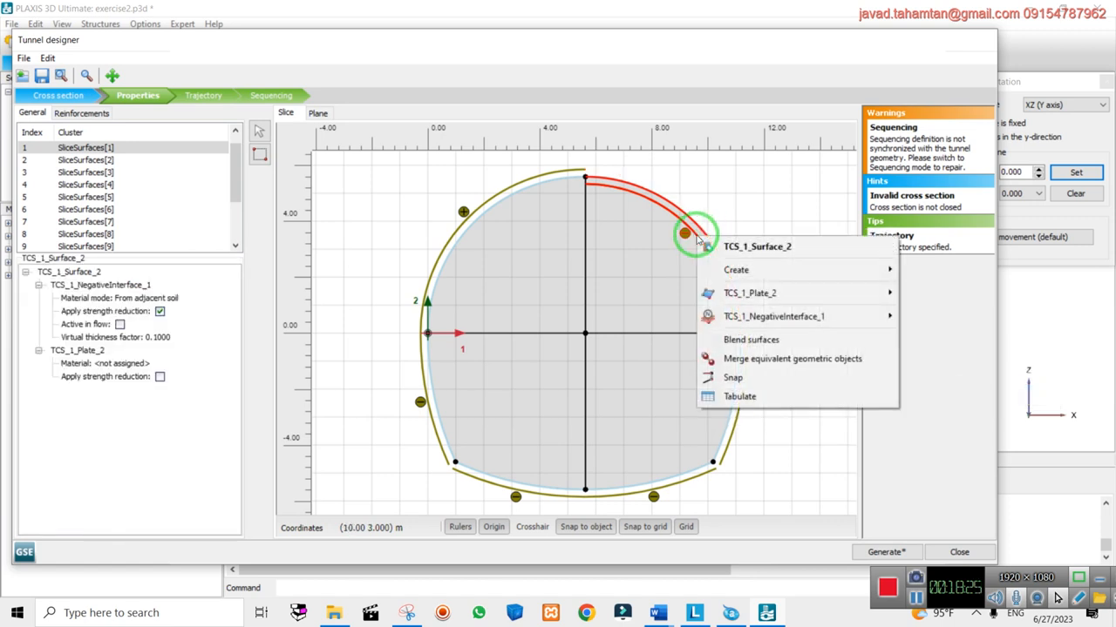
mouse_move(785, 316)
click(928, 397)
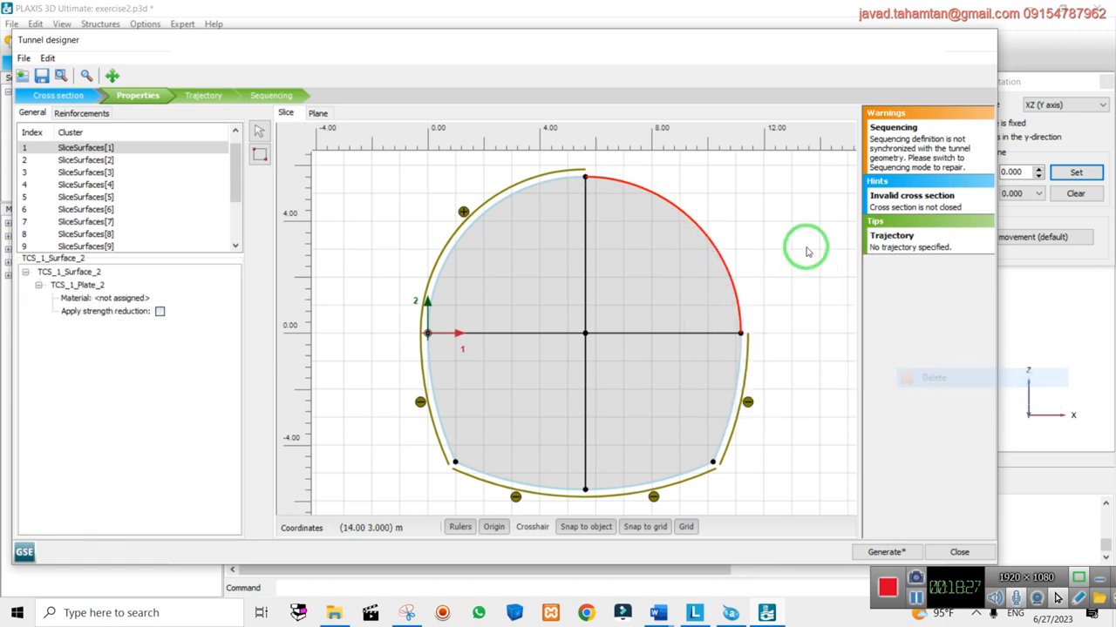
Add a negative interface to the top arc, then delete it again
click(607, 182)
right_click(610, 184)
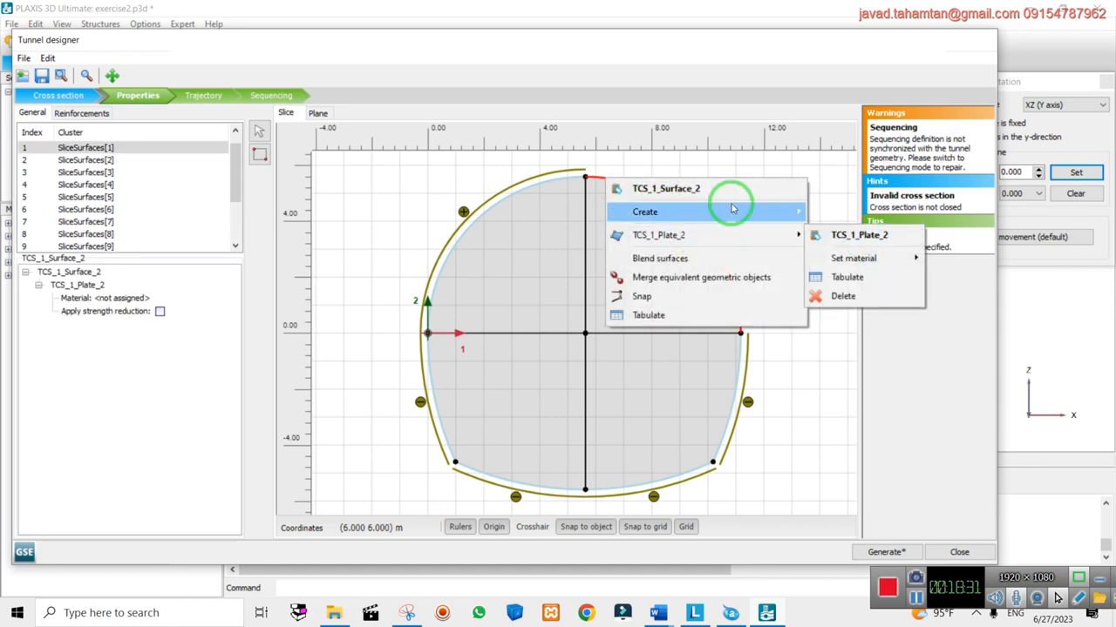
mouse_move(732, 208)
click(878, 249)
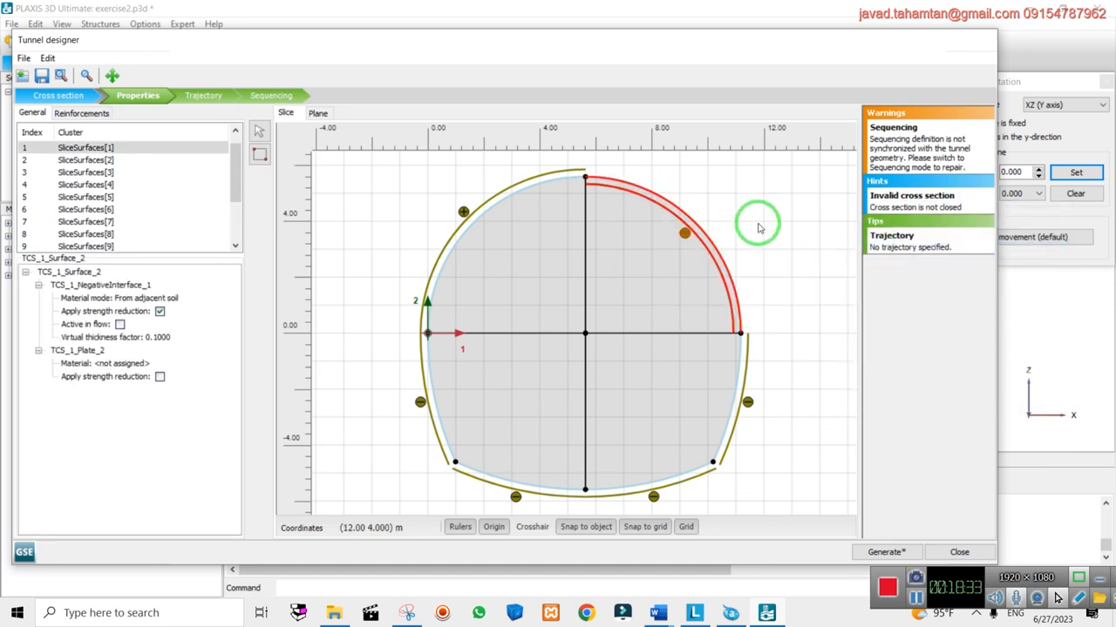
right_click(622, 184)
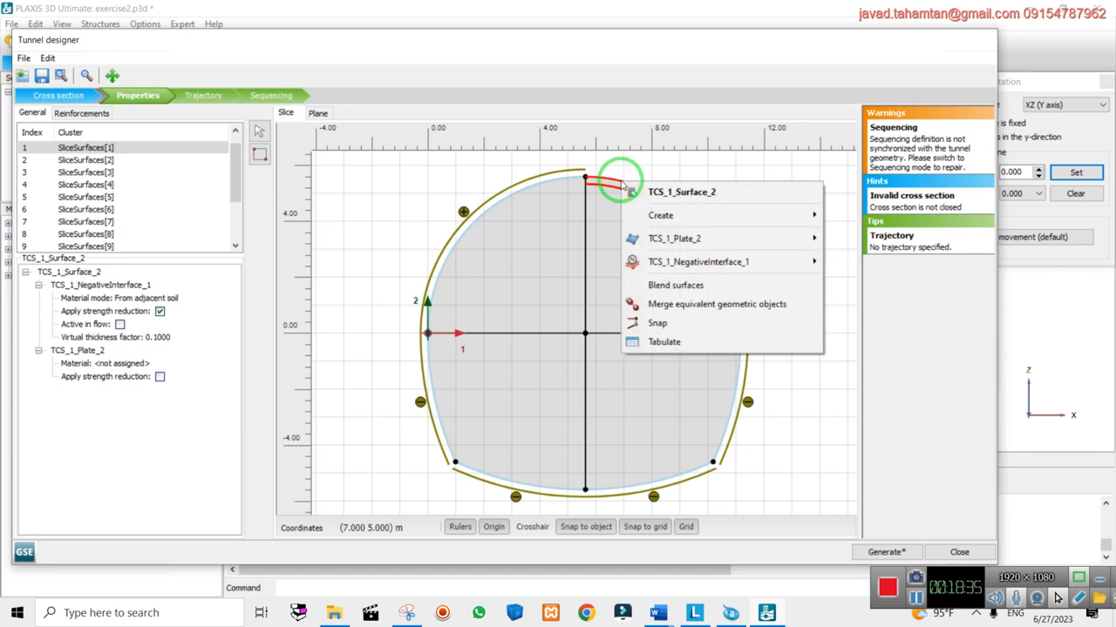
mouse_move(722, 261)
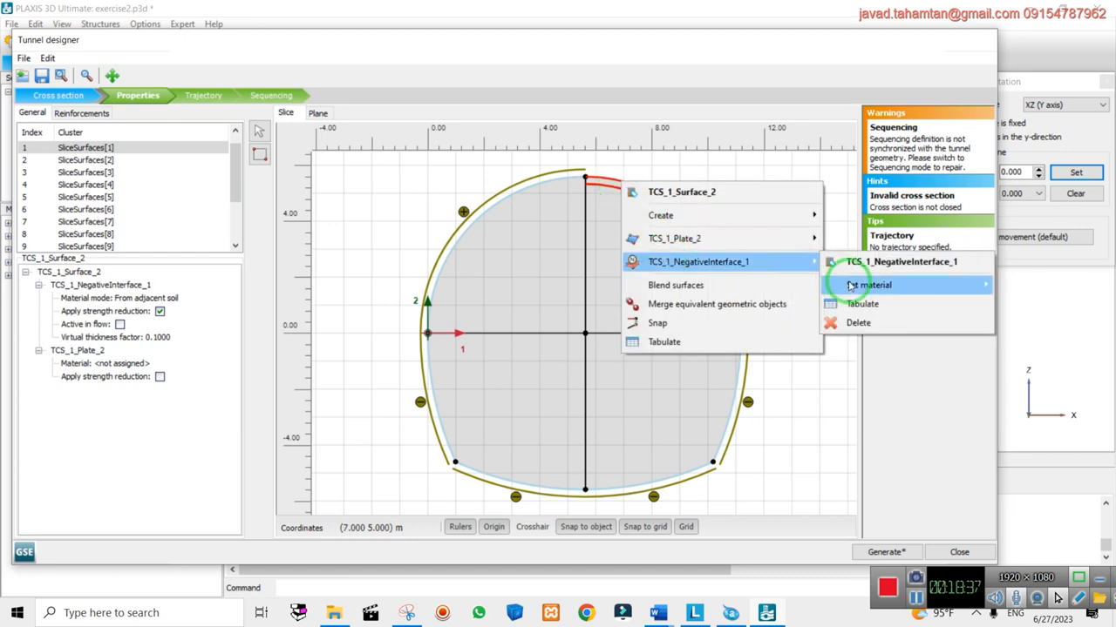
click(909, 321)
right_click(631, 182)
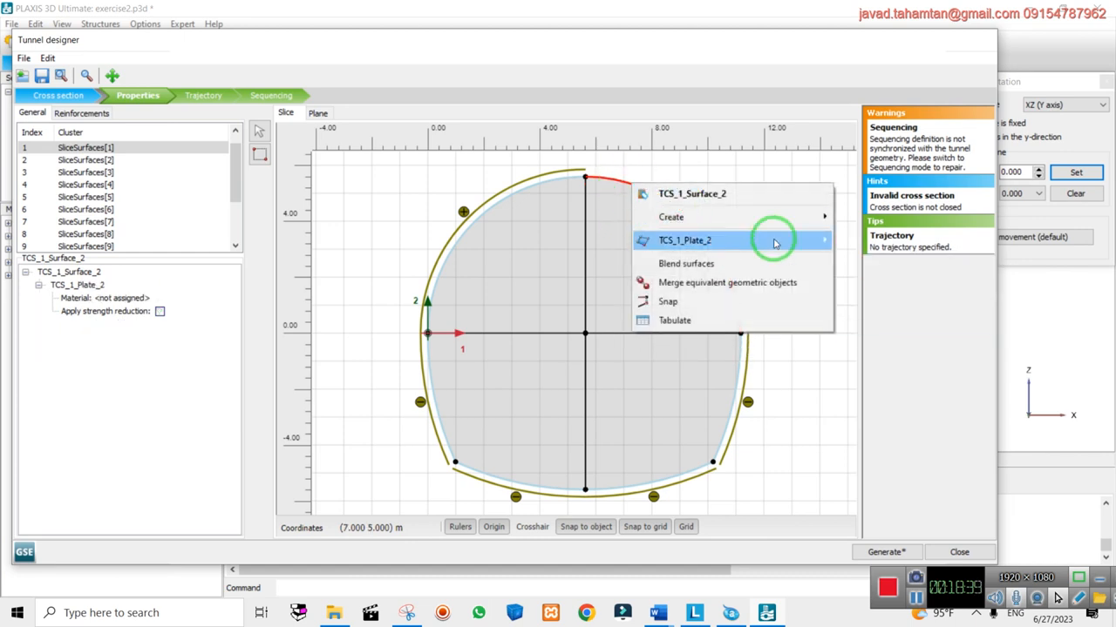
click(797, 362)
Create a positive interface along the right arc of the cross-section
right_click(740, 330)
click(780, 357)
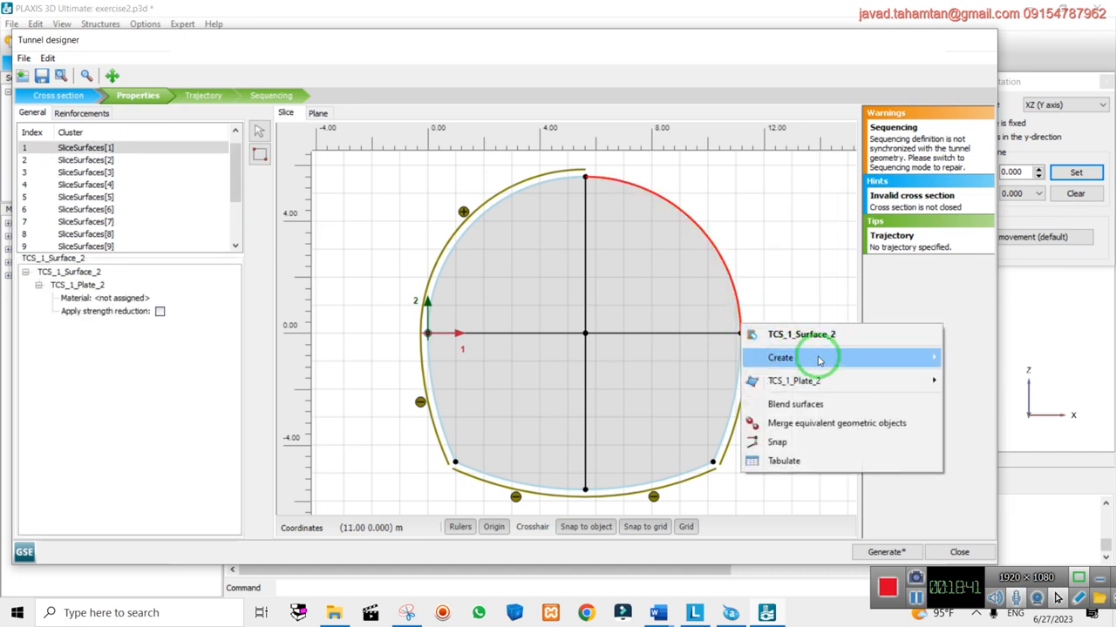
click(598, 384)
click(757, 241)
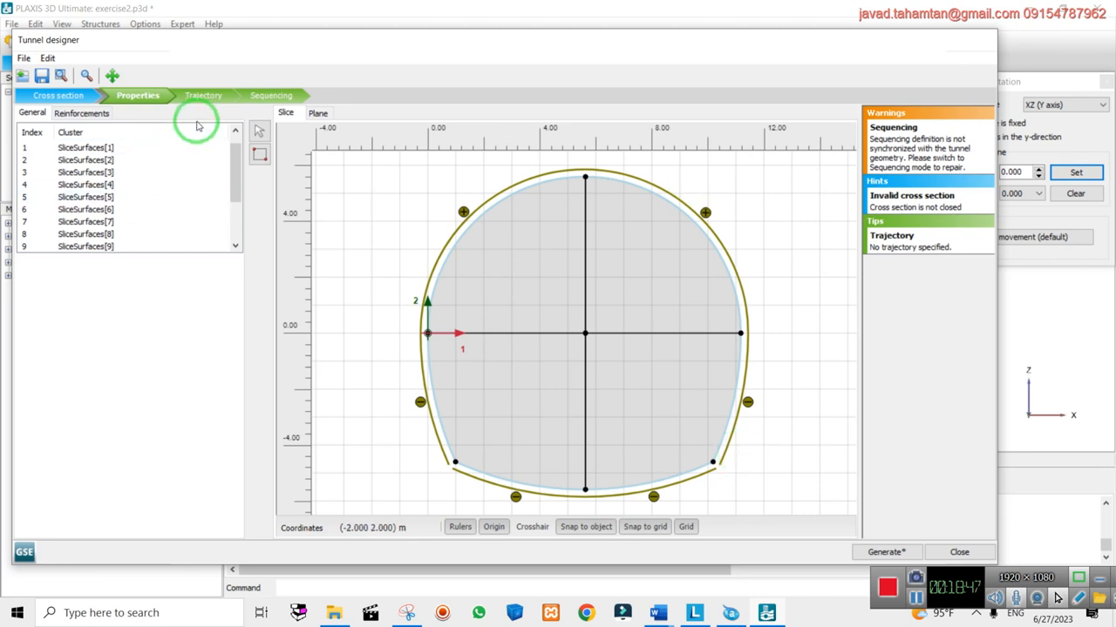
Switch to sequencing and add seven further excavation steps
click(277, 95)
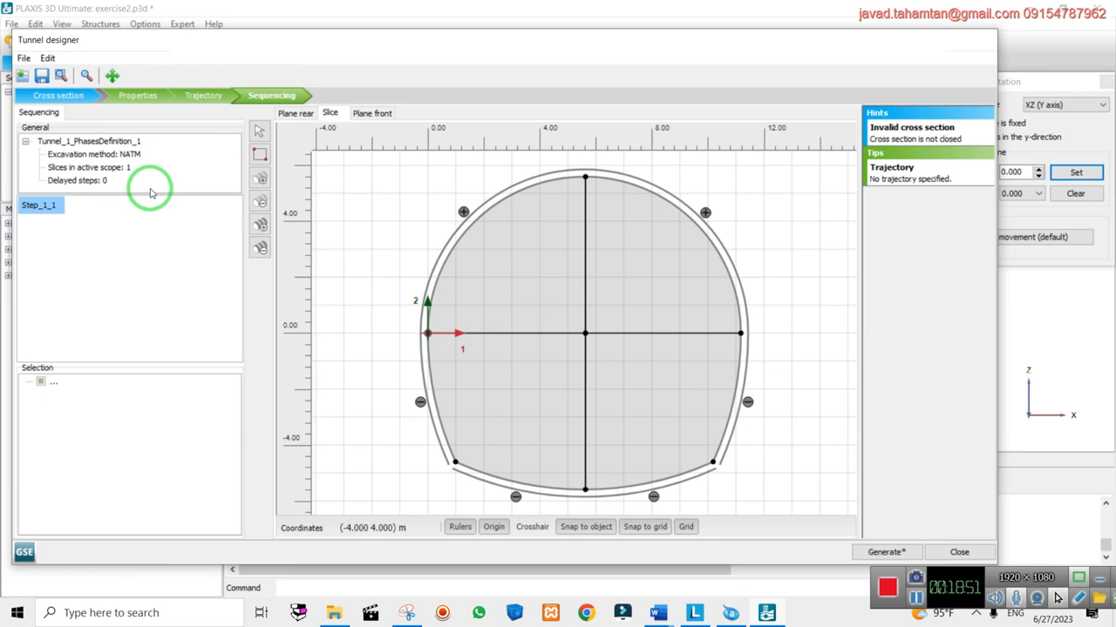
click(261, 178)
click(261, 178)
click(260, 178)
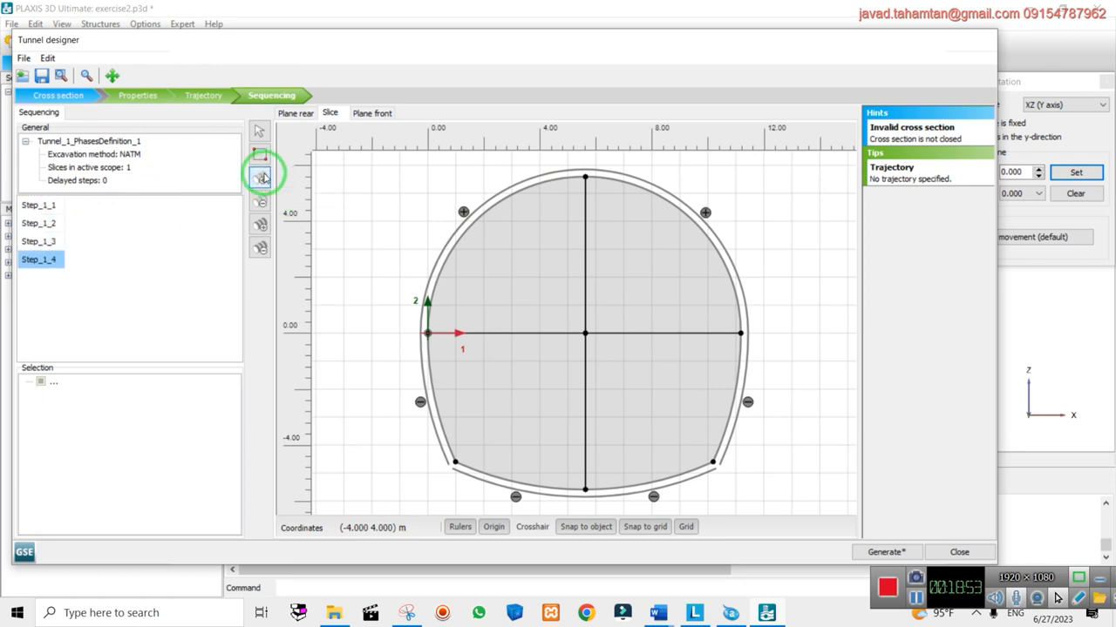
click(260, 178)
click(265, 180)
click(265, 180)
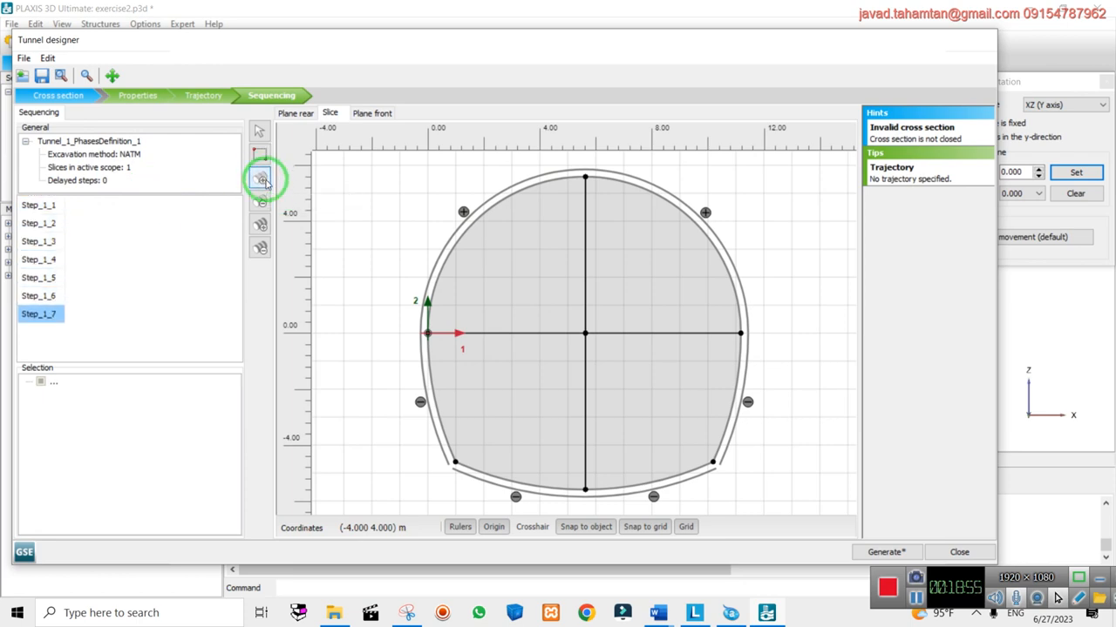
click(265, 180)
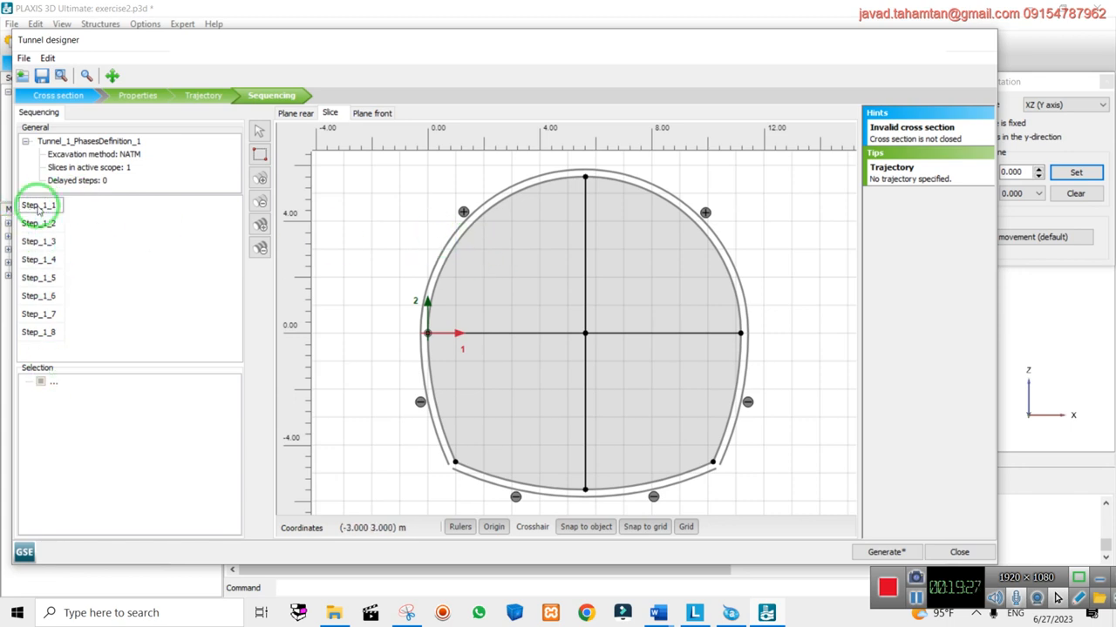
Add a ninth step and deactivate the upper-left quadrant volume in step 2
click(517, 241)
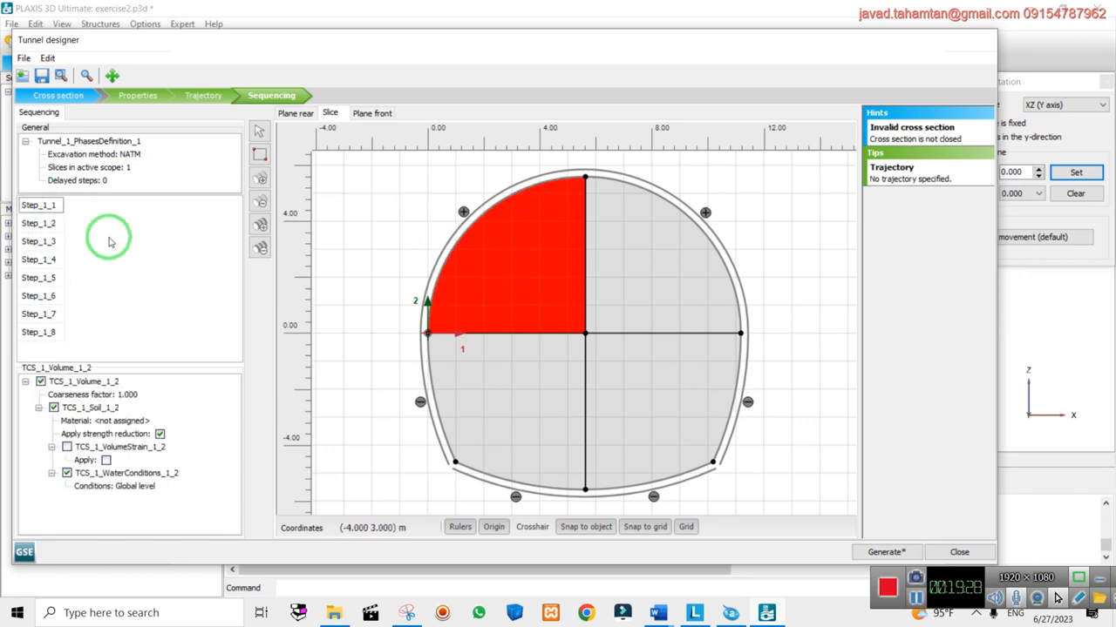
right_click(505, 277)
click(110, 312)
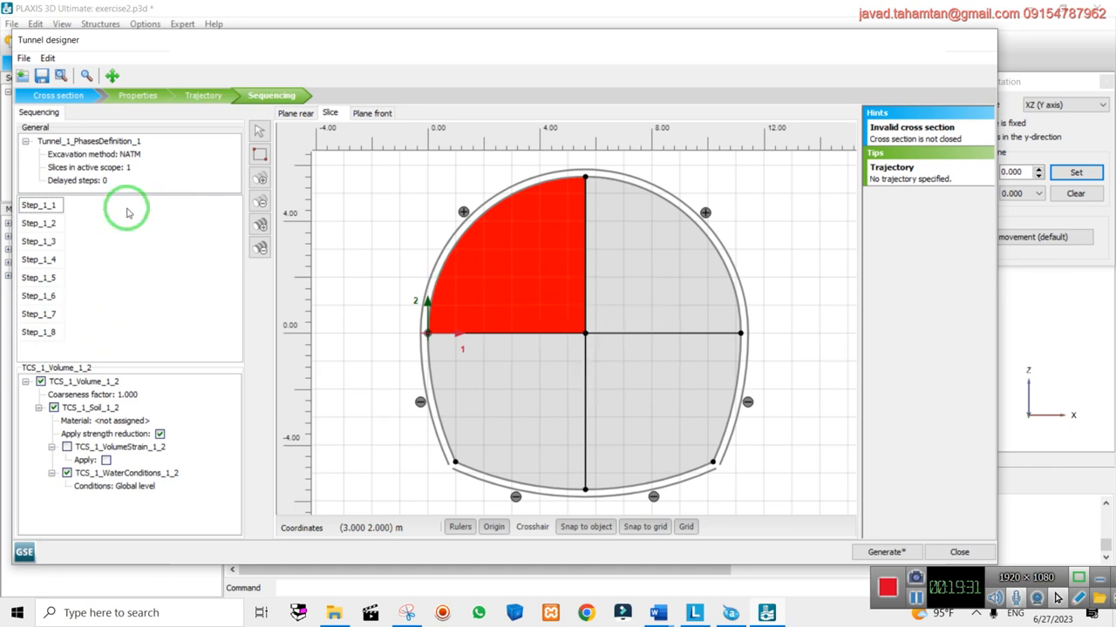
click(261, 179)
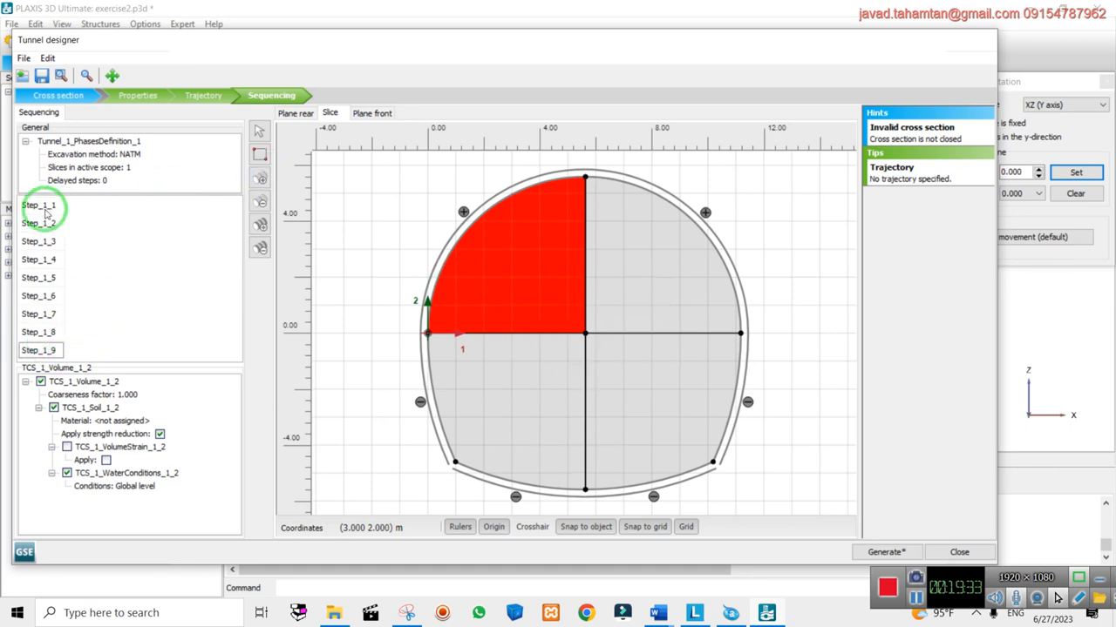
click(443, 203)
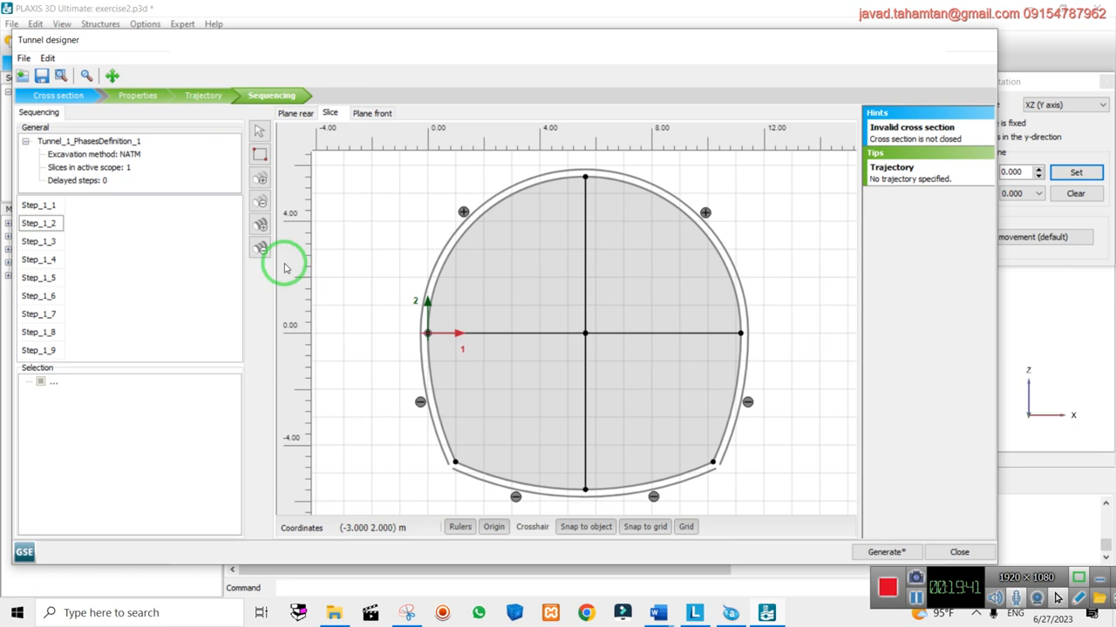
right_click(510, 248)
click(535, 301)
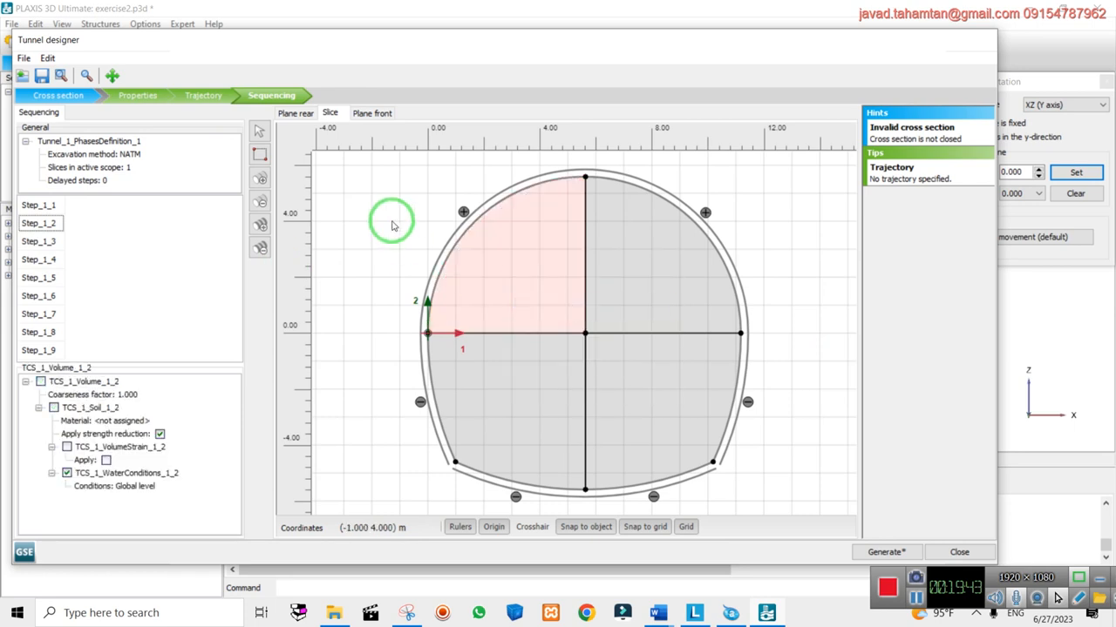
click(392, 225)
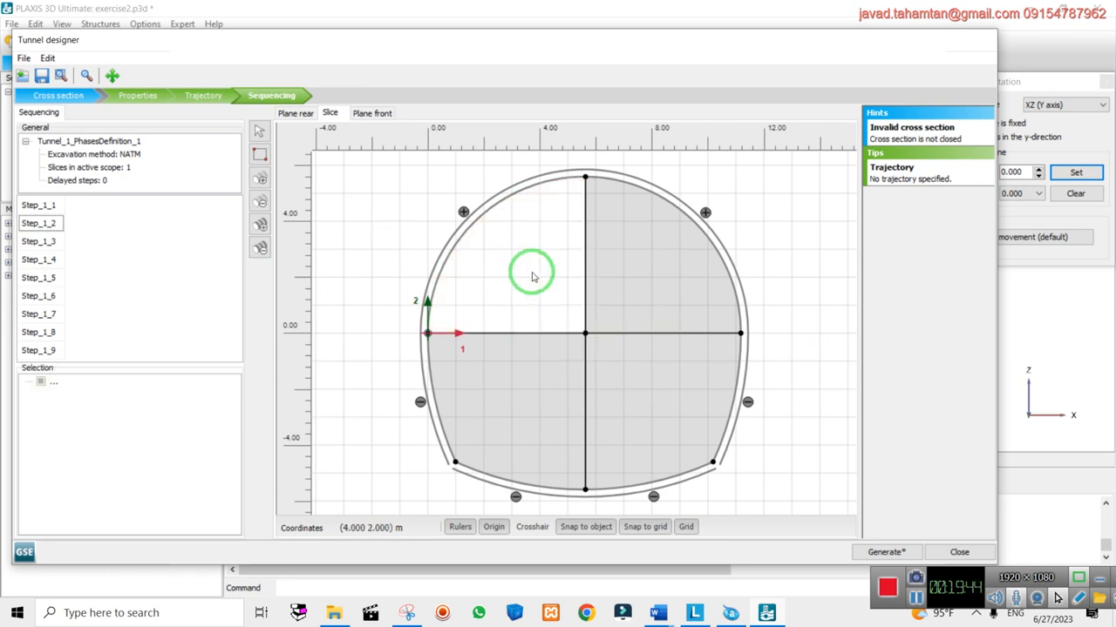
In step 3, deactivate the upper-left quadrant and activate its lining arc
click(39, 243)
right_click(510, 221)
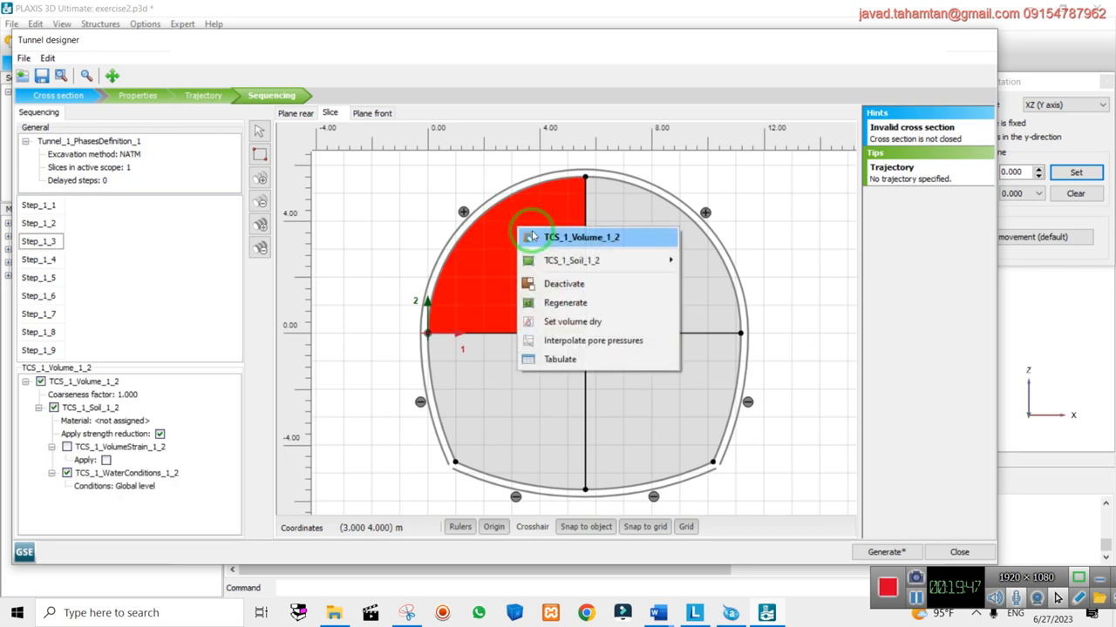
click(536, 280)
right_click(490, 207)
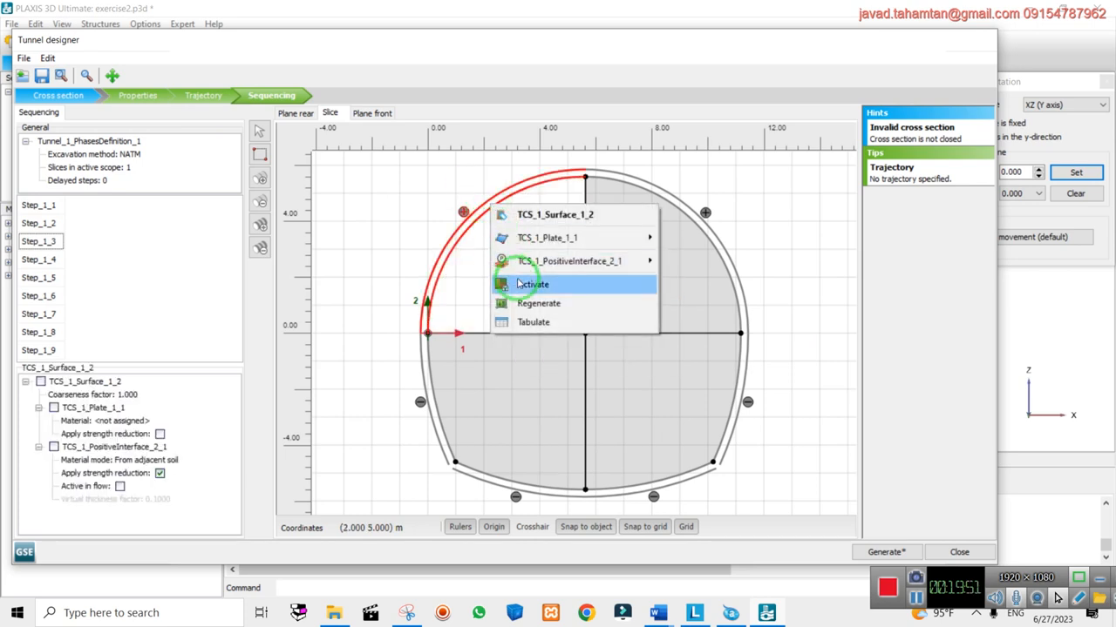
click(534, 284)
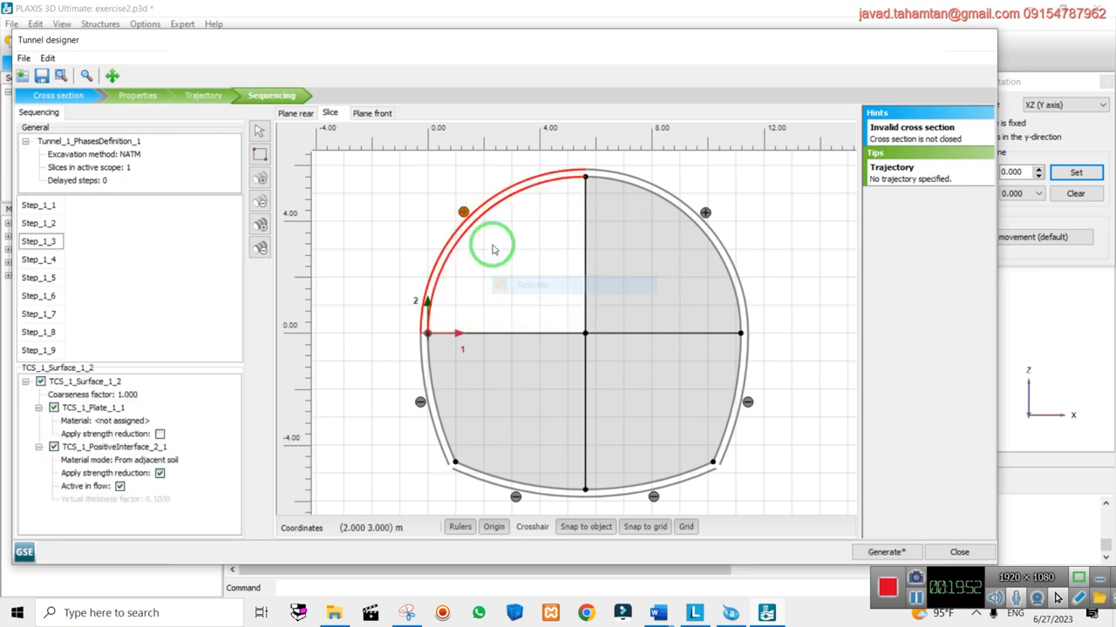
right_click(517, 198)
mouse_move(578, 253)
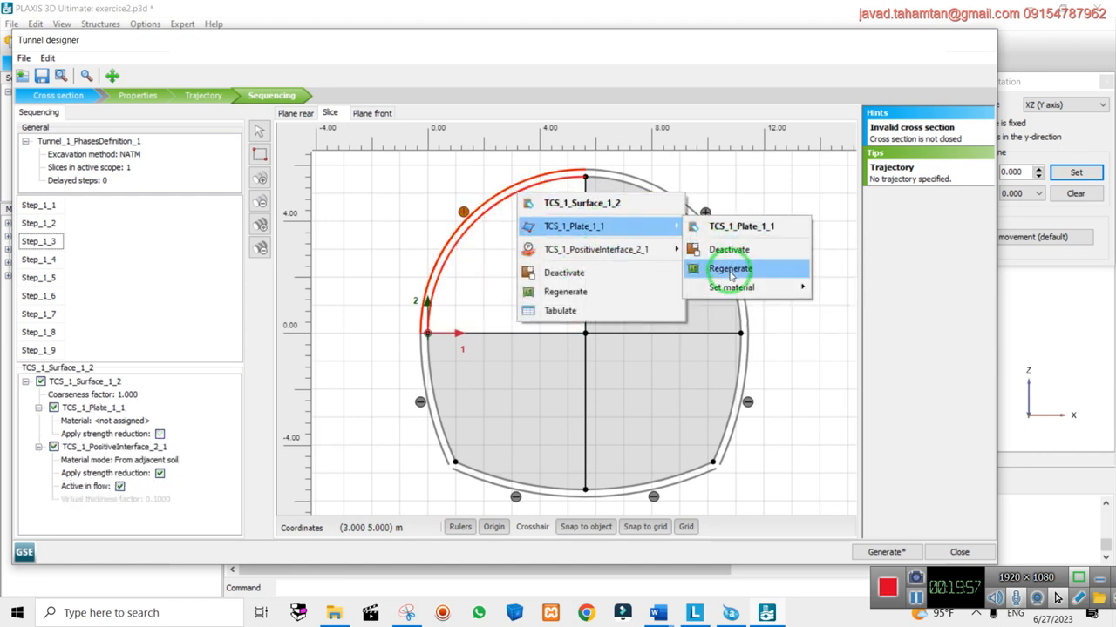
click(853, 209)
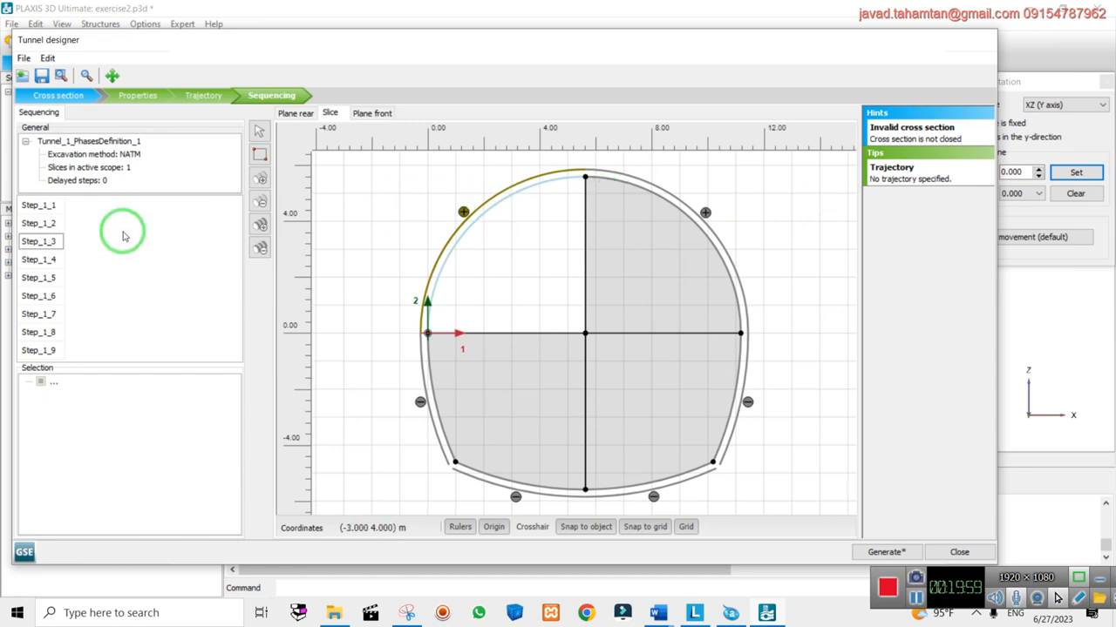
Deactivate both upper quadrants in step 4, then remove surplus excavation steps
click(35, 260)
click(480, 256)
ctrl+click(688, 262)
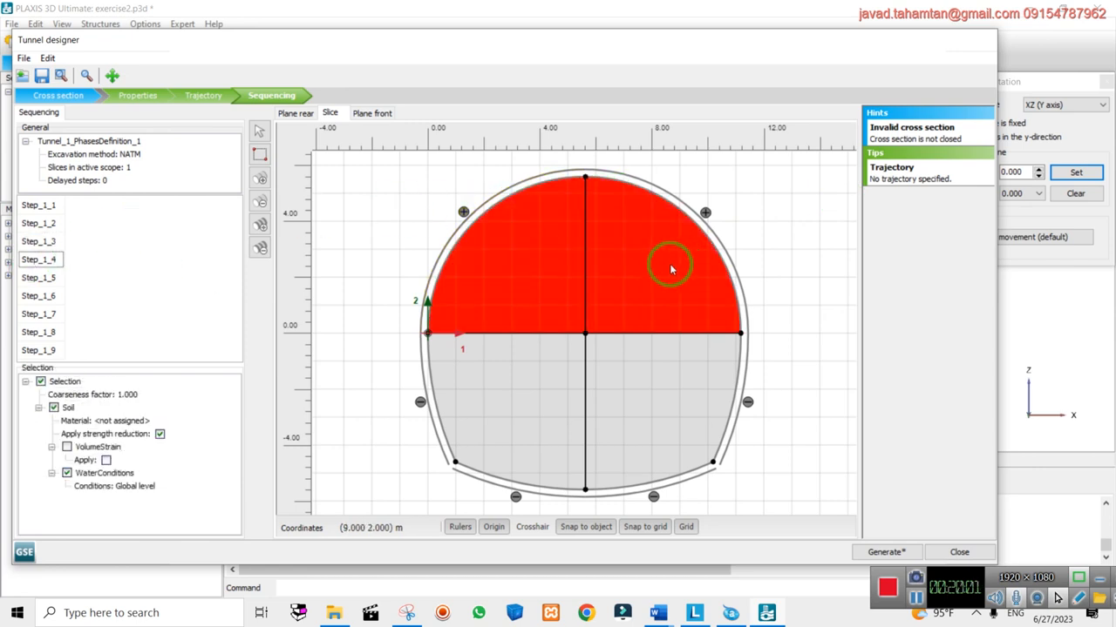
right_click(642, 272)
click(680, 318)
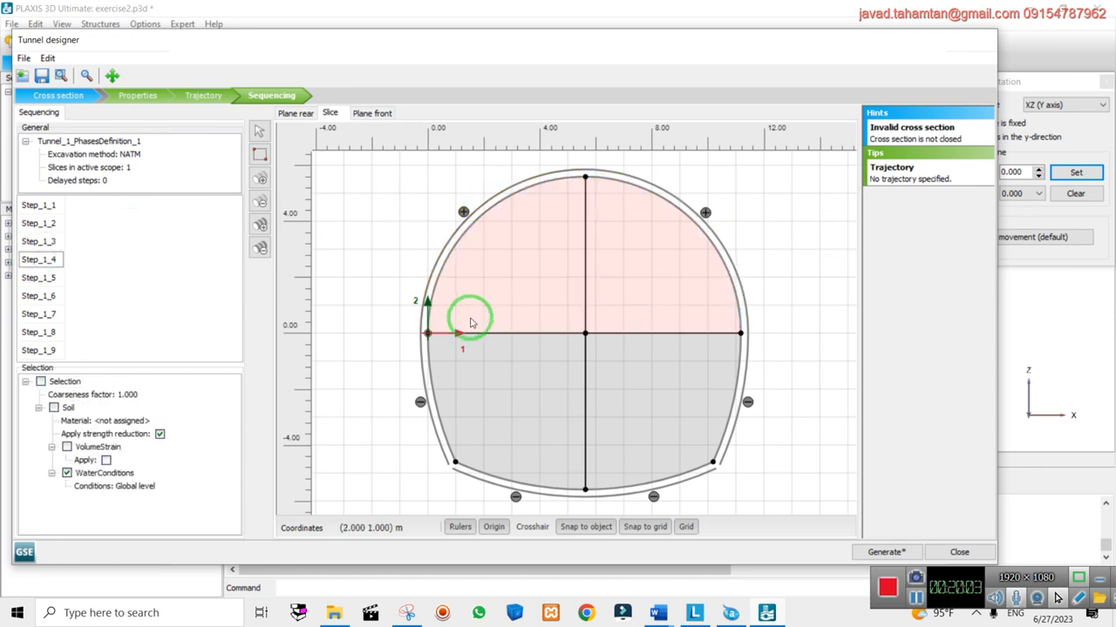
click(31, 284)
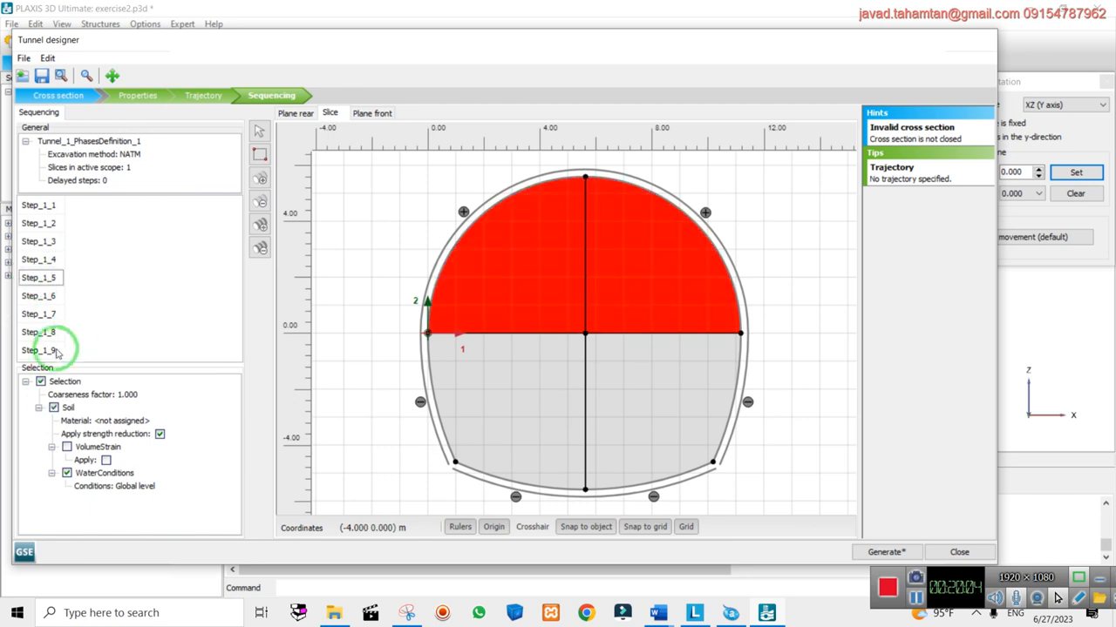
click(261, 203)
Delete the remaining surplus excavation steps, returning to Step_1_2
click(262, 202)
click(262, 202)
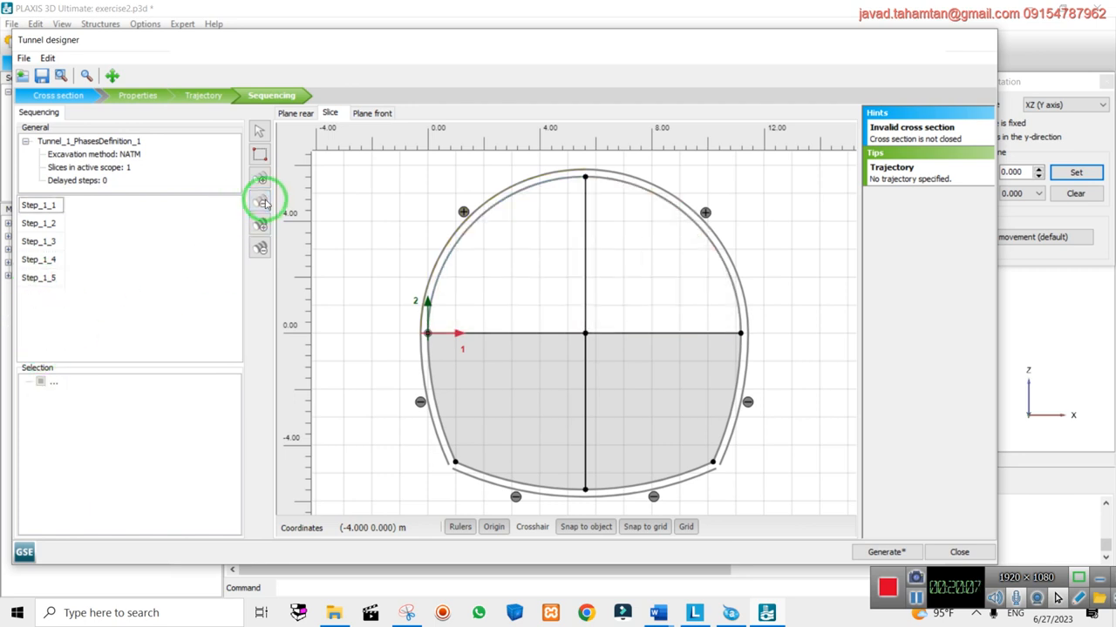
click(261, 202)
click(48, 224)
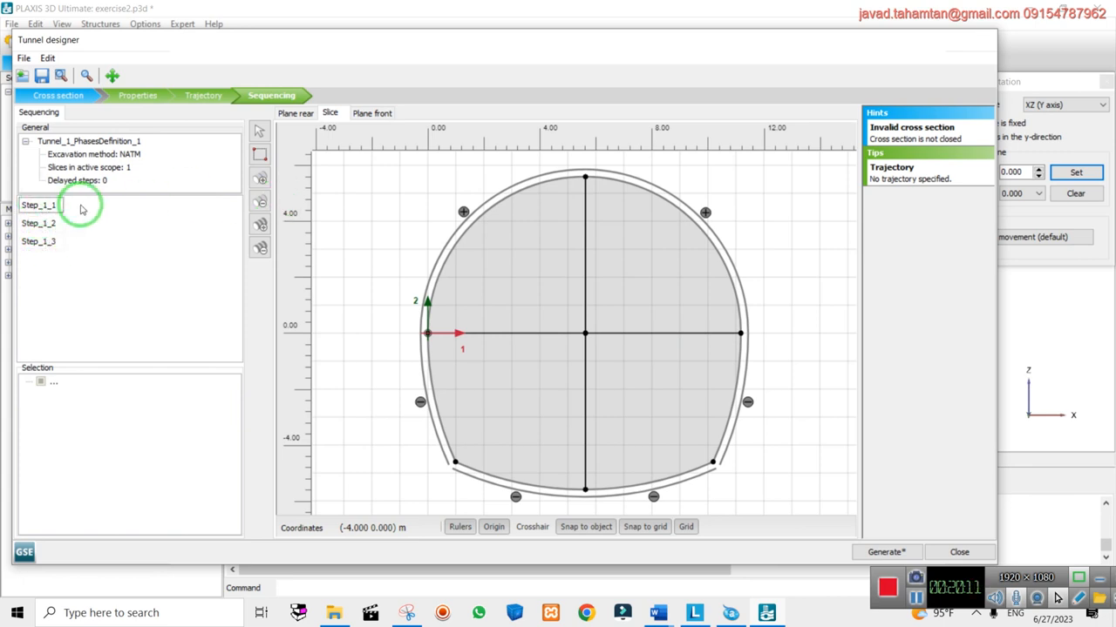
click(38, 225)
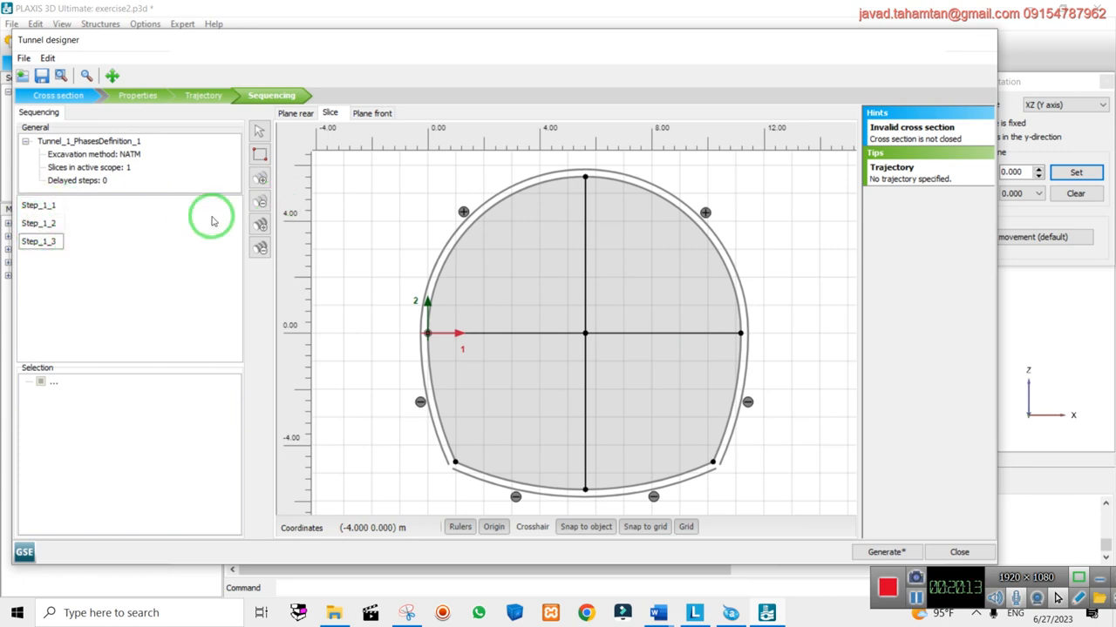
click(259, 202)
click(38, 224)
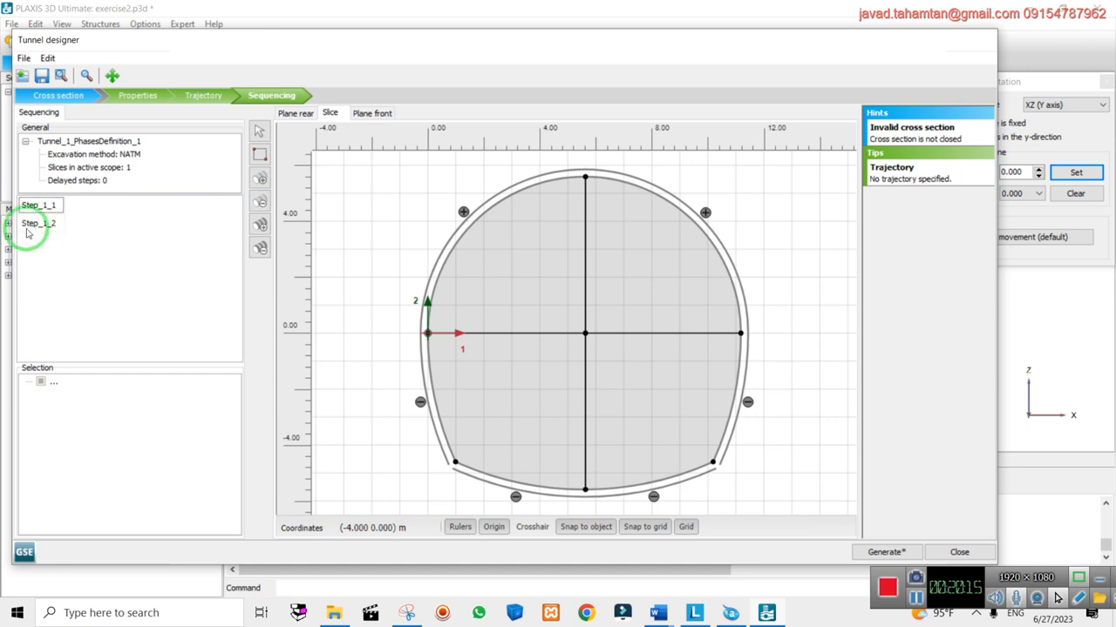
Deactivate the upper-left soil volume in Step_1_2
click(259, 203)
click(517, 244)
right_click(549, 254)
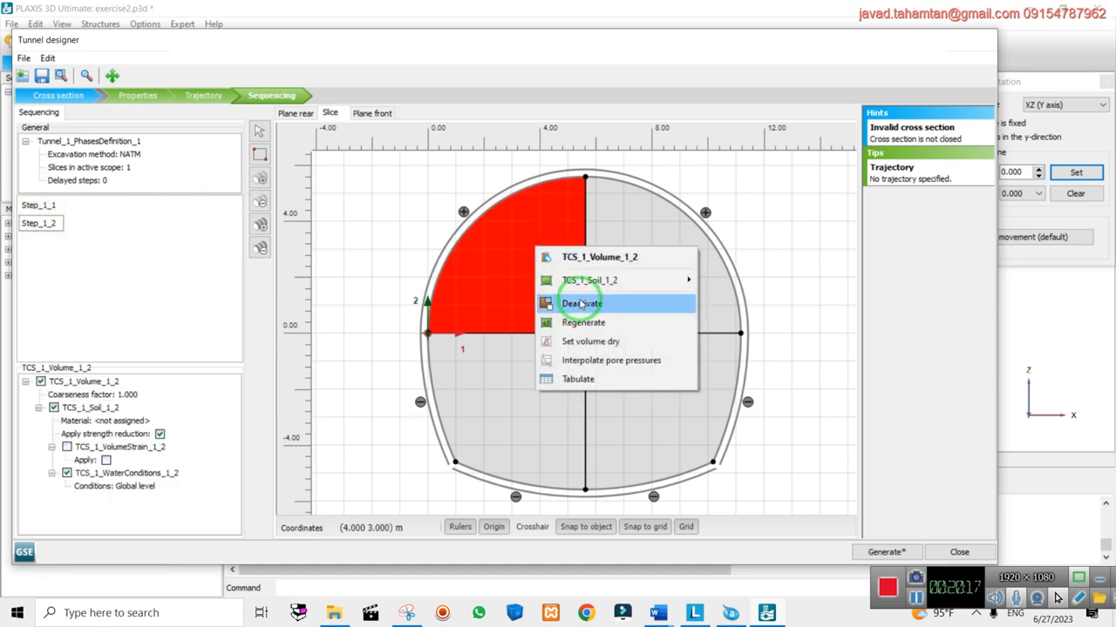
click(582, 303)
click(41, 223)
Add Step_1_3 and activate the upper-left lining plate and interface
click(260, 180)
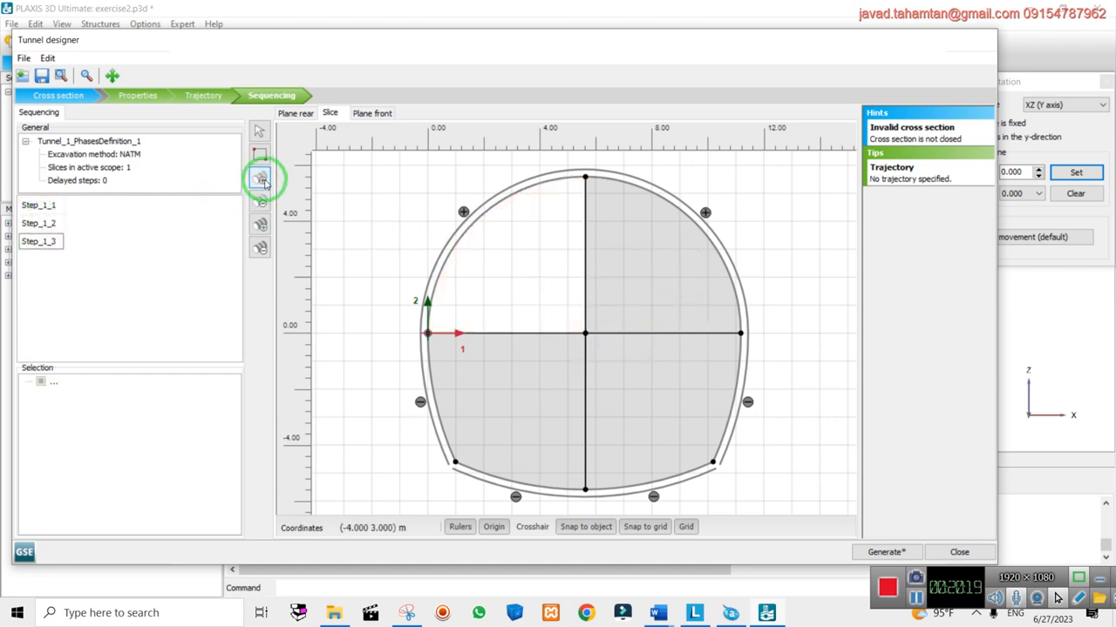
click(40, 241)
click(476, 218)
right_click(476, 217)
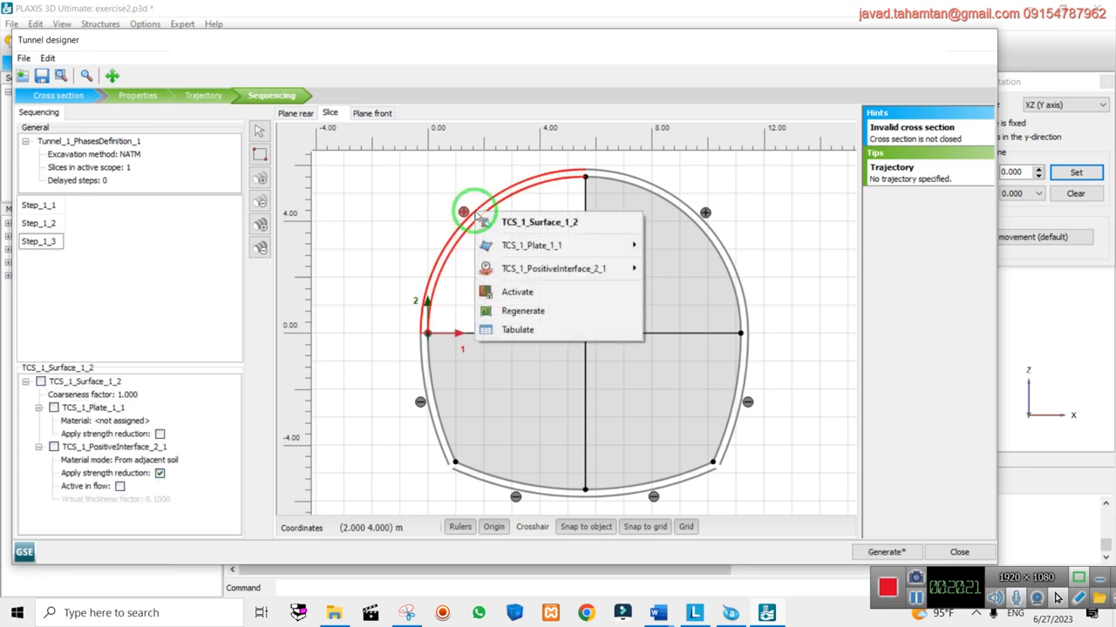
click(521, 292)
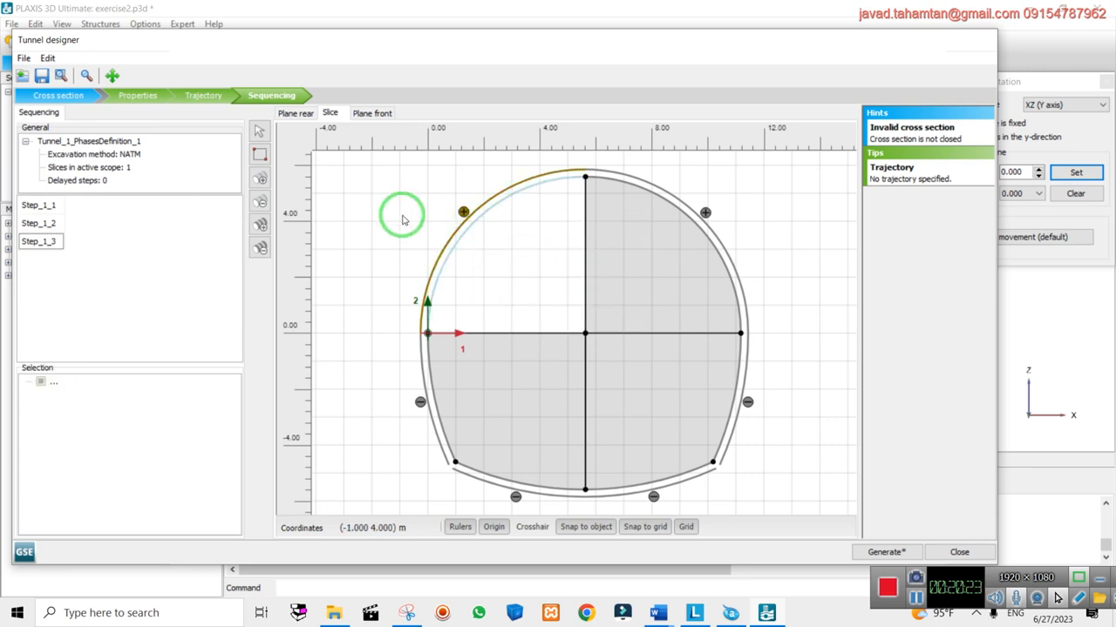
Add Step_1_4 and deactivate the upper-right soil volume
click(260, 181)
click(40, 257)
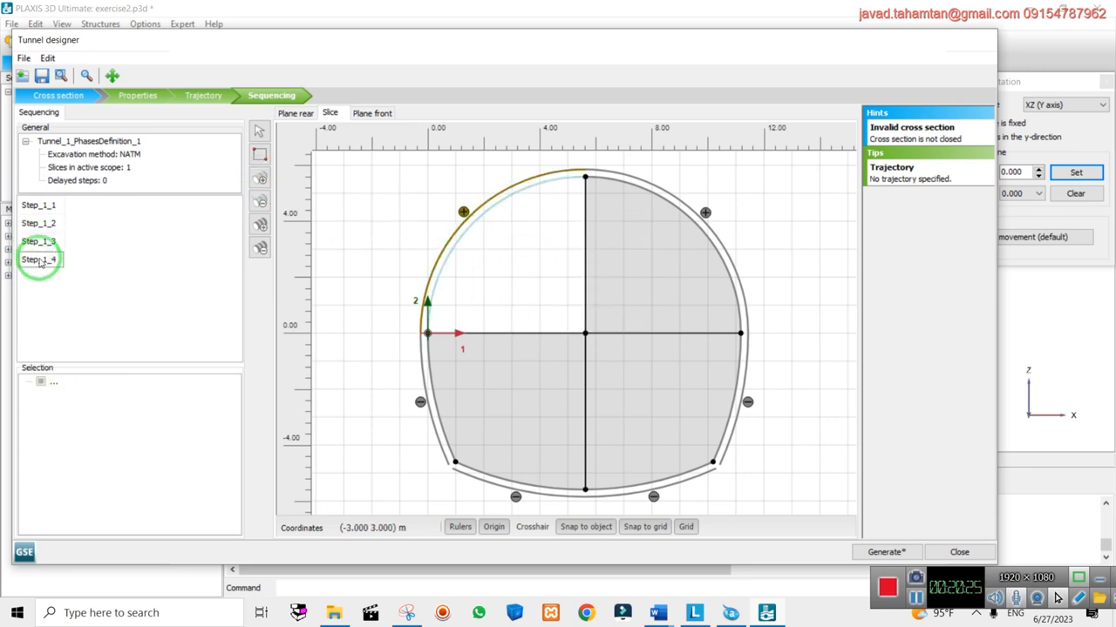
click(599, 248)
right_click(610, 249)
click(665, 307)
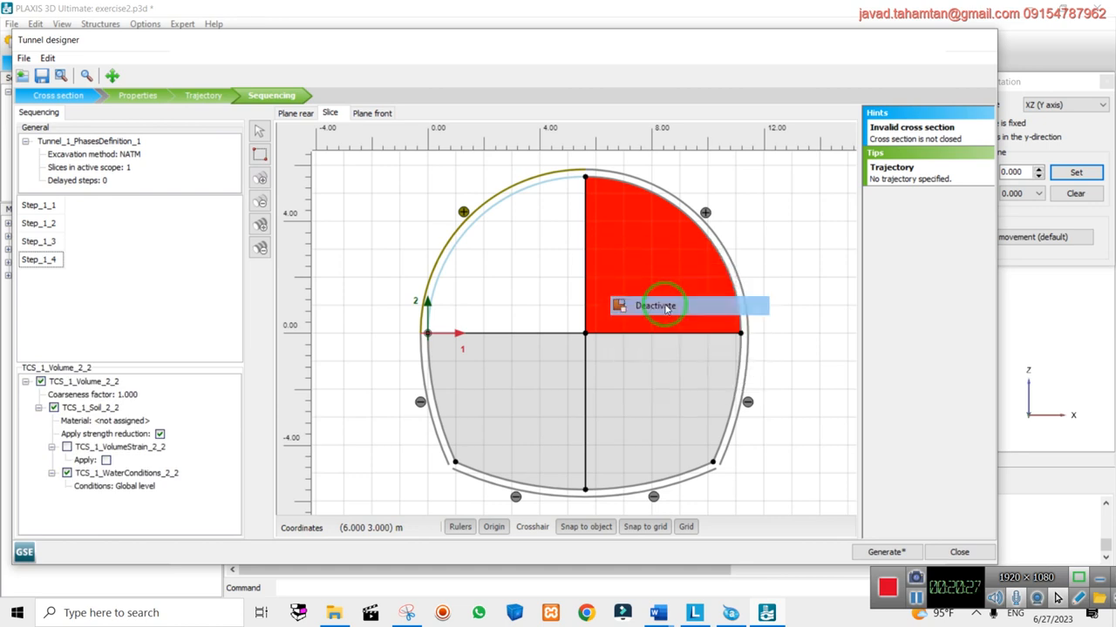
click(411, 206)
Add Step_1_5 and activate the upper-right lining arc
click(262, 181)
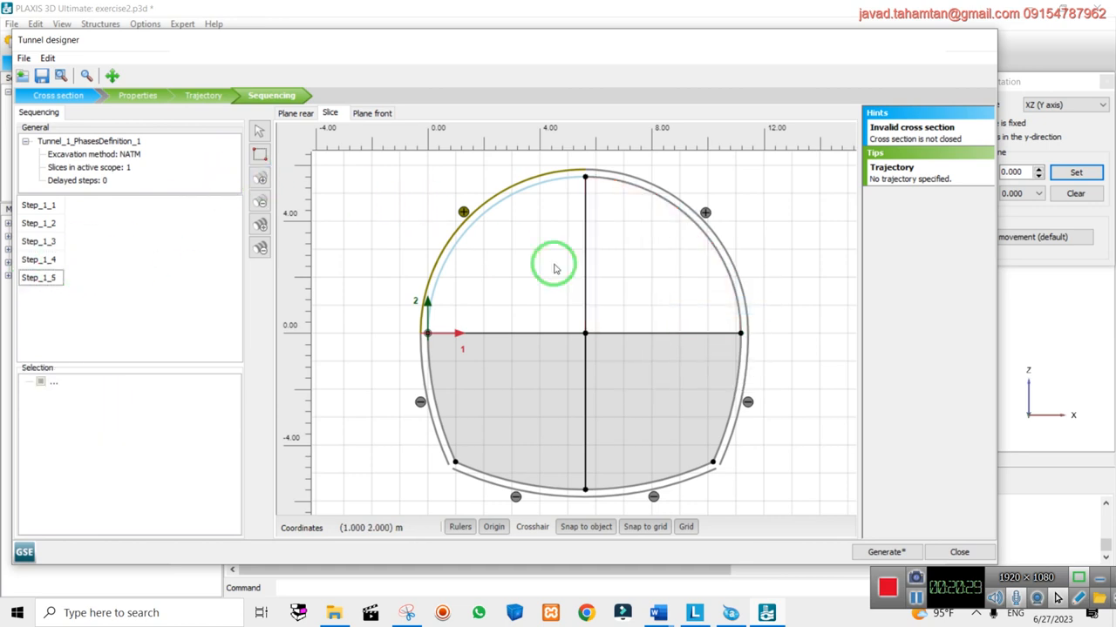
click(707, 228)
right_click(706, 228)
click(730, 307)
click(417, 194)
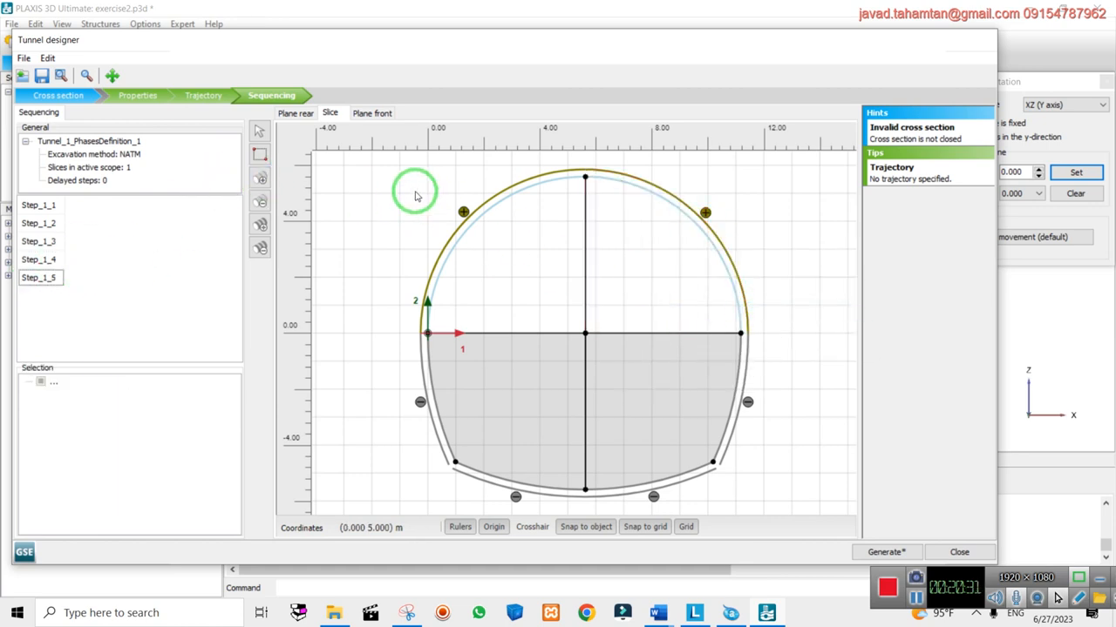
Add Step_1_6 and deactivate the lower-left soil volume
click(263, 179)
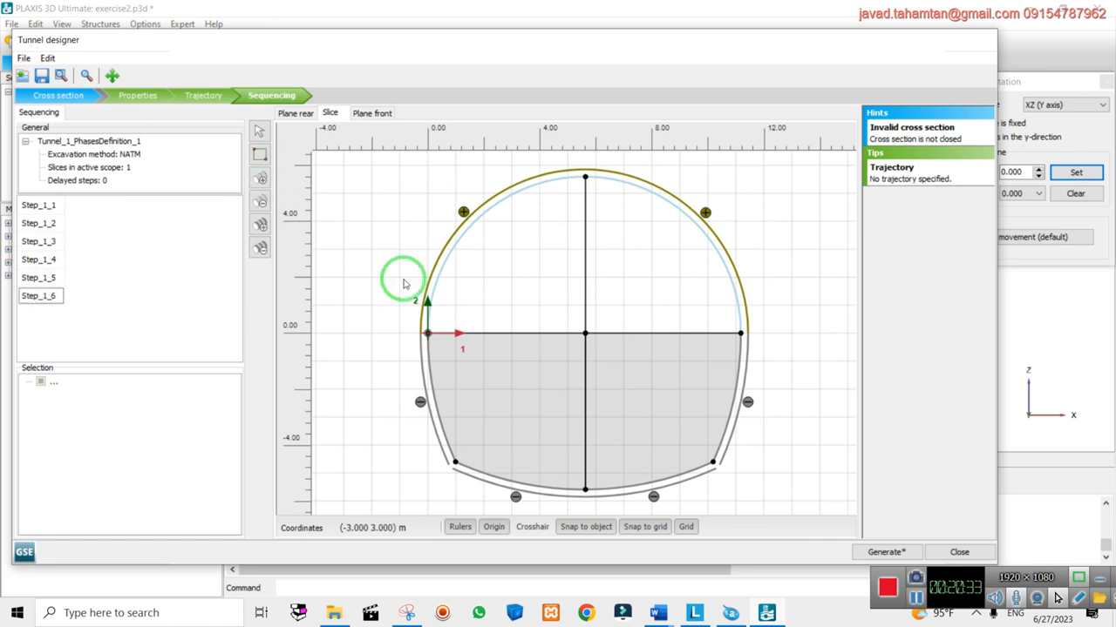
click(529, 355)
right_click(525, 353)
click(570, 415)
click(305, 321)
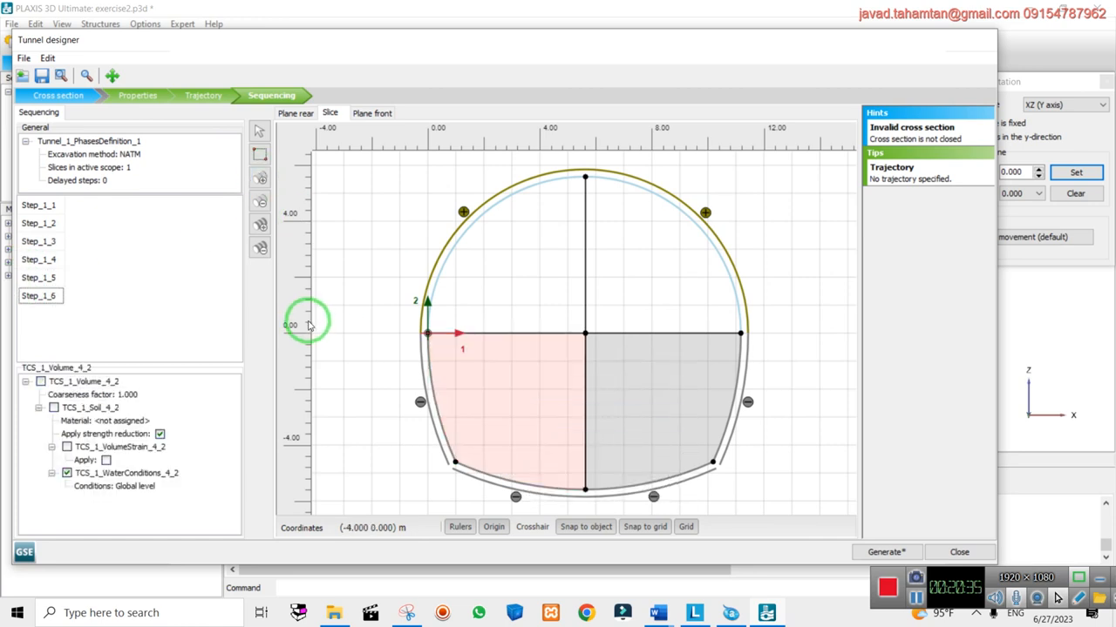
Add Step_1_7 and activate the lower-left side lining and bottom-left arc
click(261, 179)
right_click(439, 411)
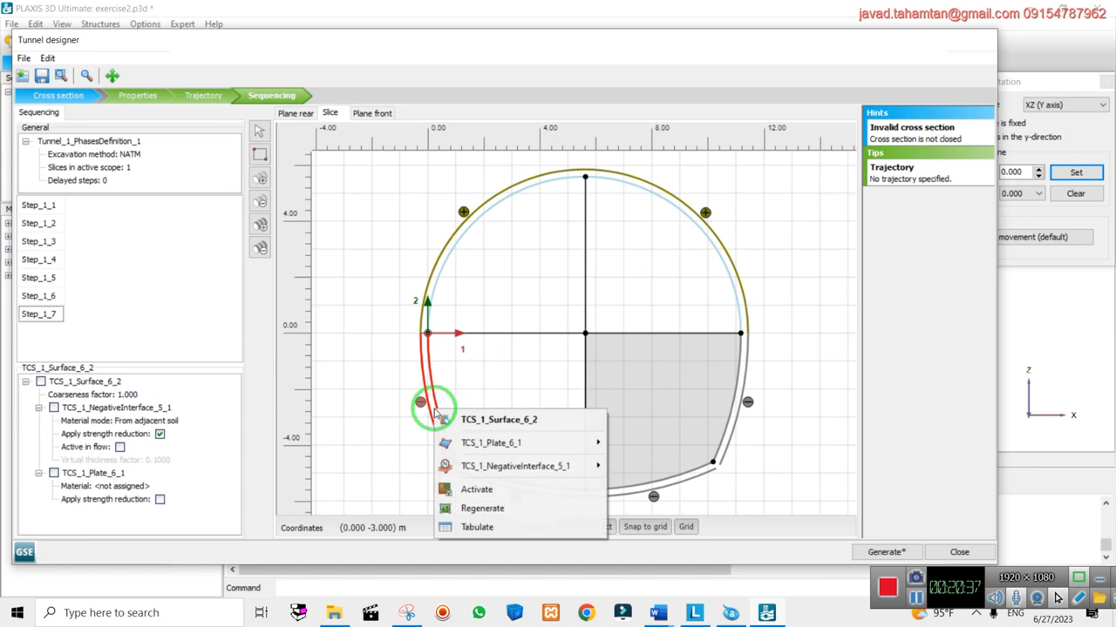
click(473, 486)
right_click(493, 478)
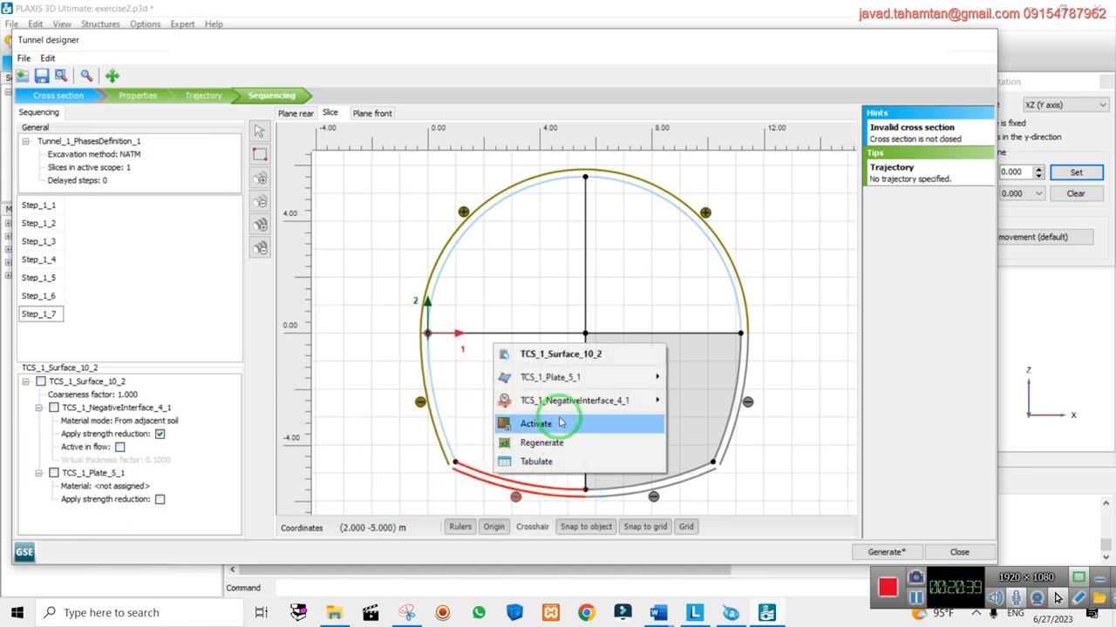
click(557, 424)
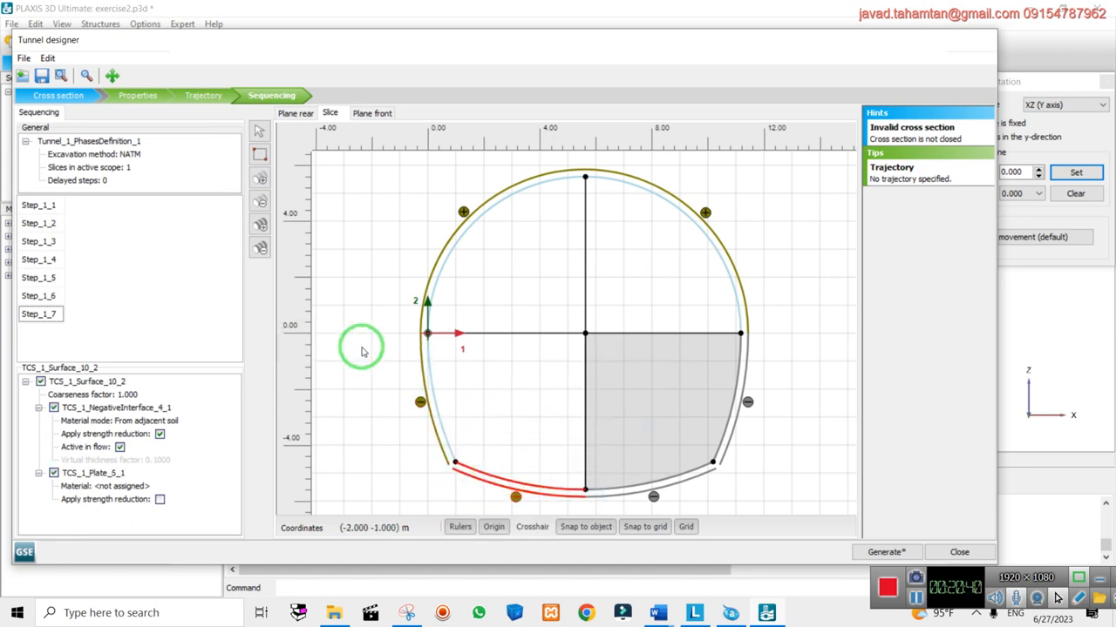
Add Step_1_8 and deactivate the lower-right soil volume
click(261, 179)
click(645, 385)
right_click(648, 386)
click(718, 442)
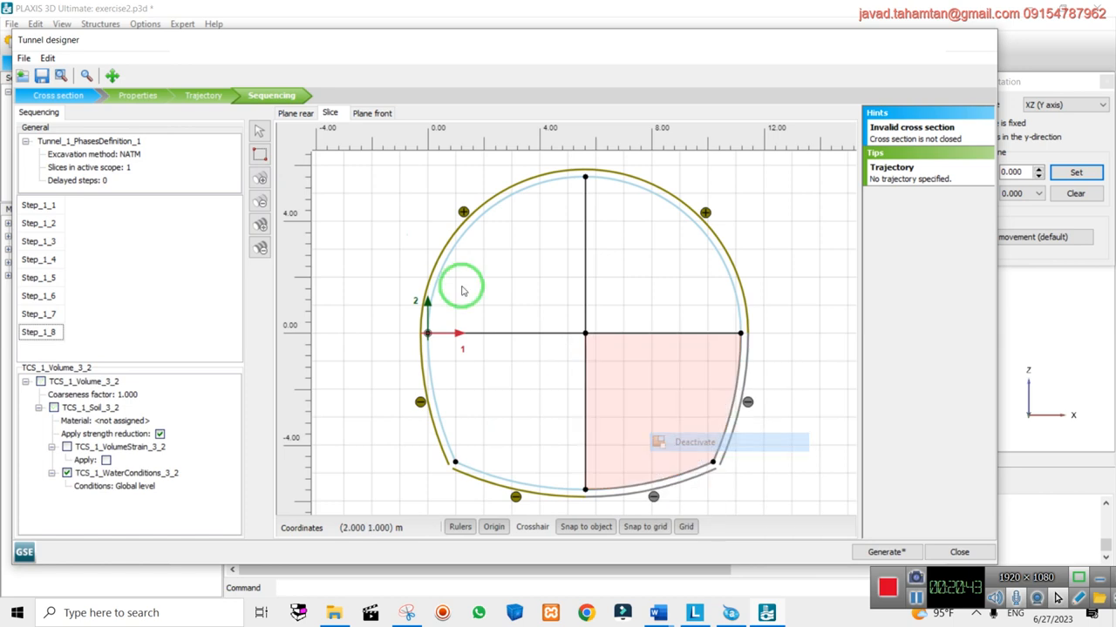
Add Step_1_9 and activate the right side lining and bottom-right arc
click(246, 183)
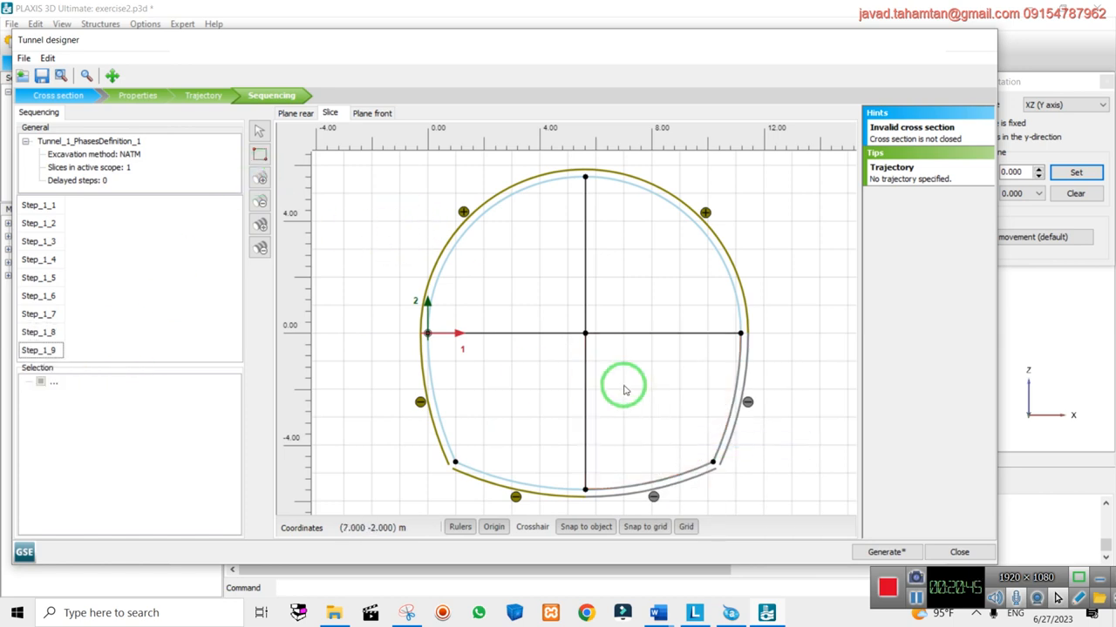
click(738, 386)
right_click(700, 488)
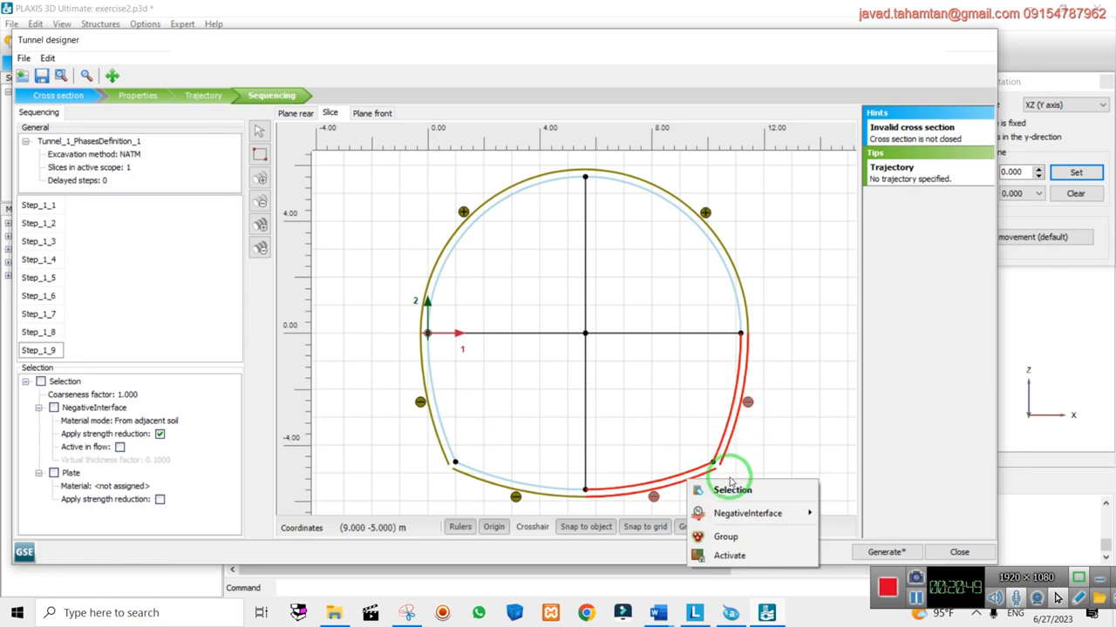
right_click(734, 430)
click(771, 507)
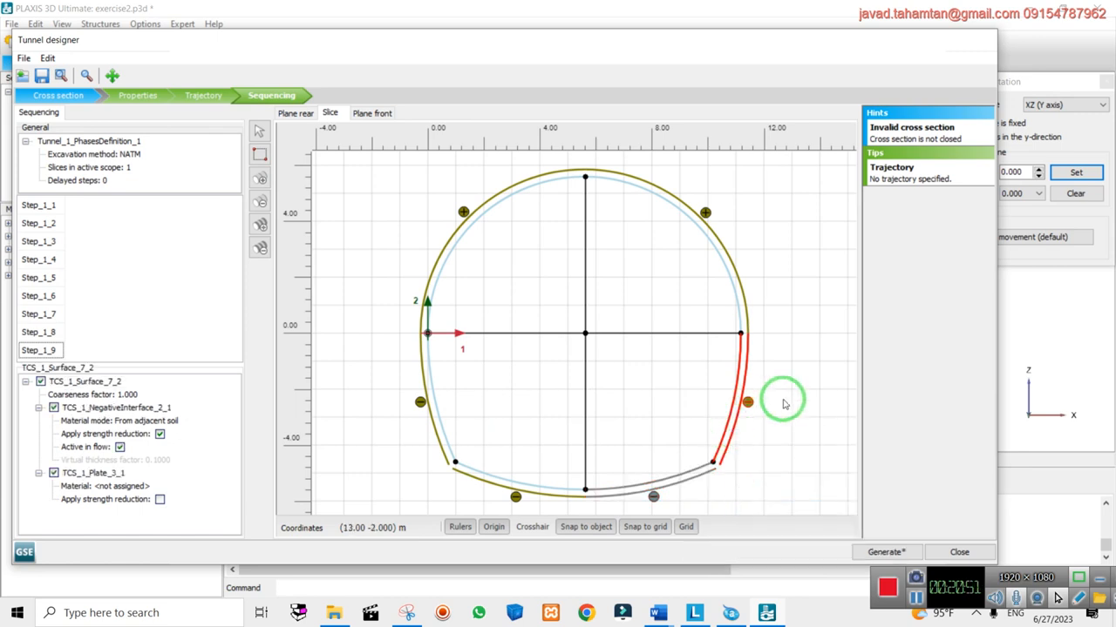
right_click(696, 475)
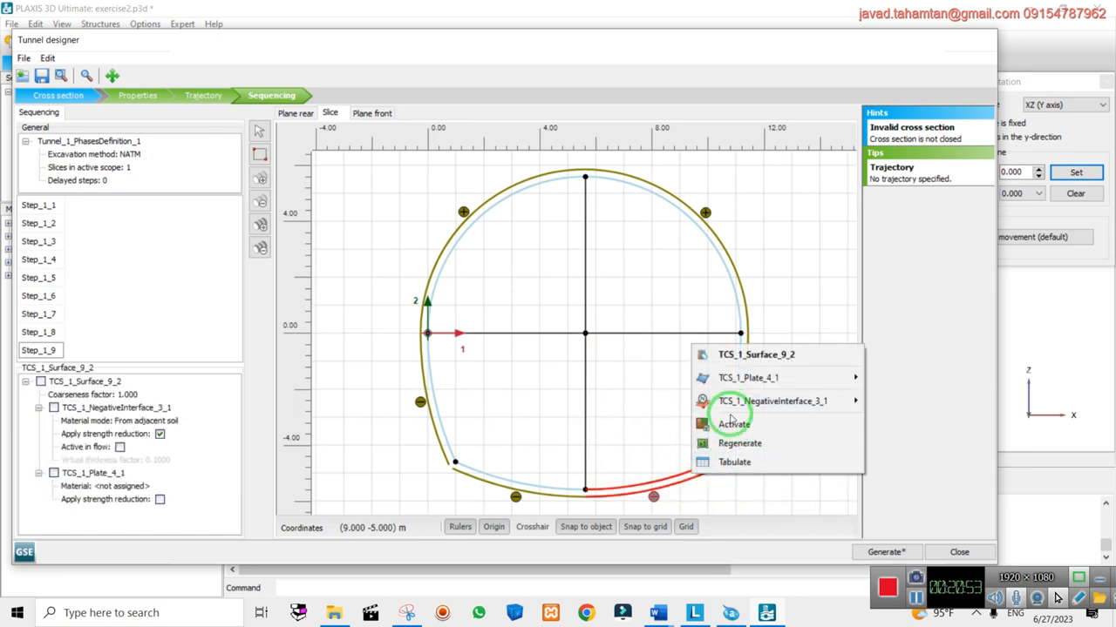
click(734, 425)
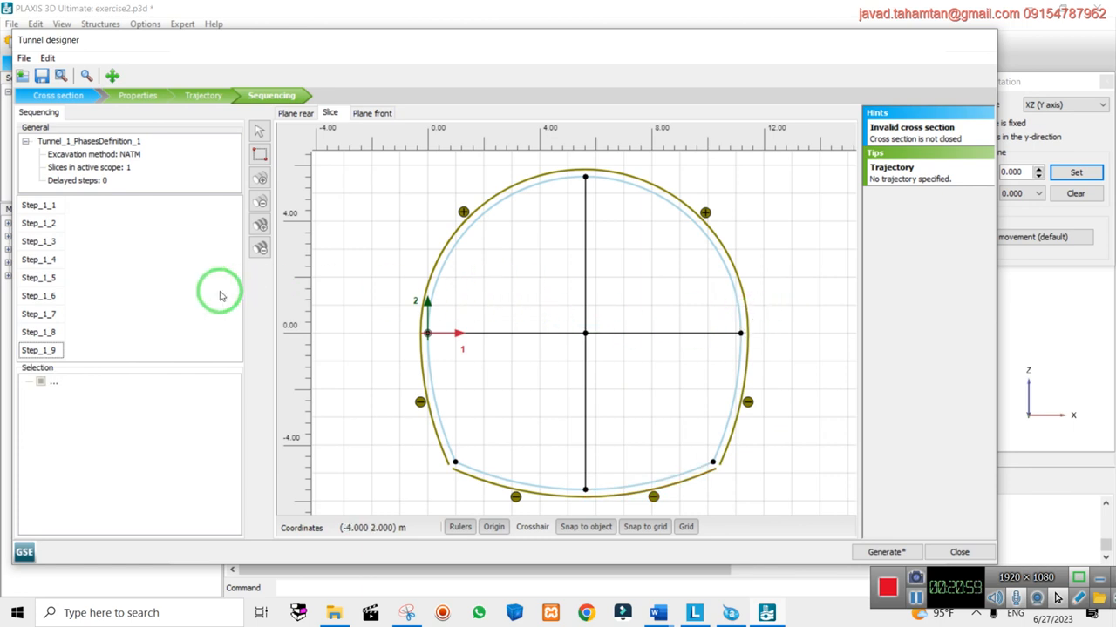
Check each phase Step_1_1 through Step_1_5, ending on Step_1_5's excavated upper half
drag(210, 39, 210, 158)
drag(343, 171, 347, 69)
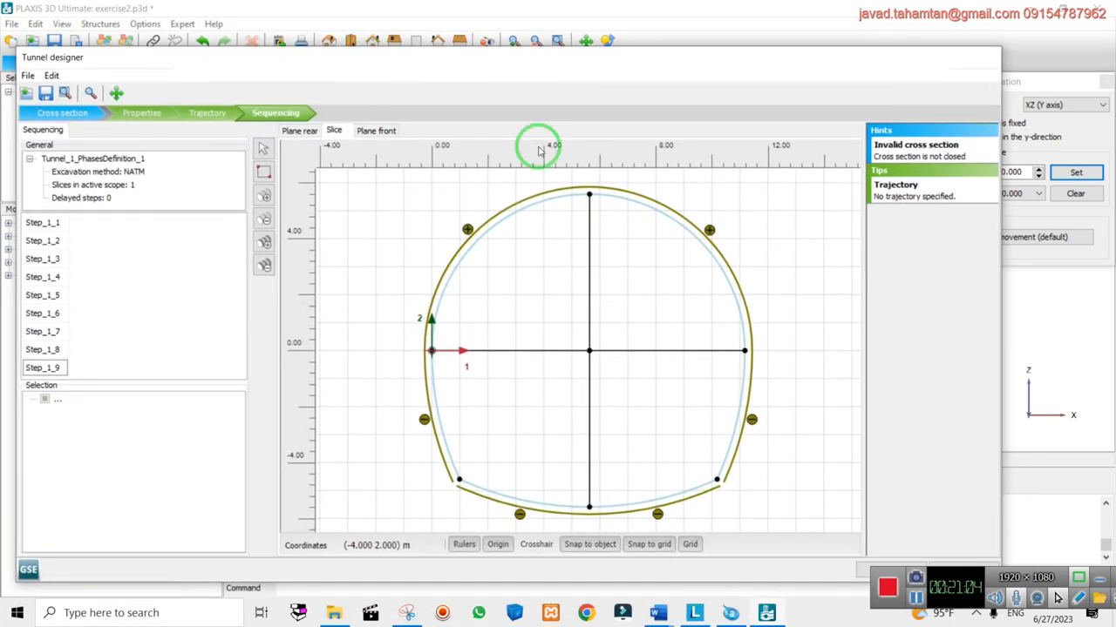
click(44, 224)
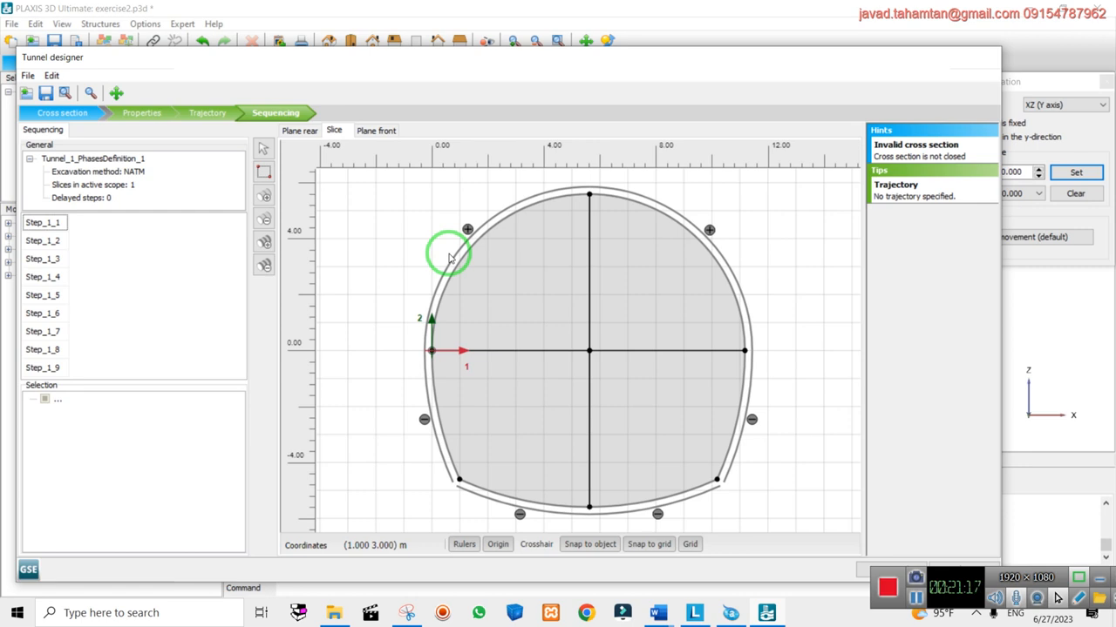
click(54, 240)
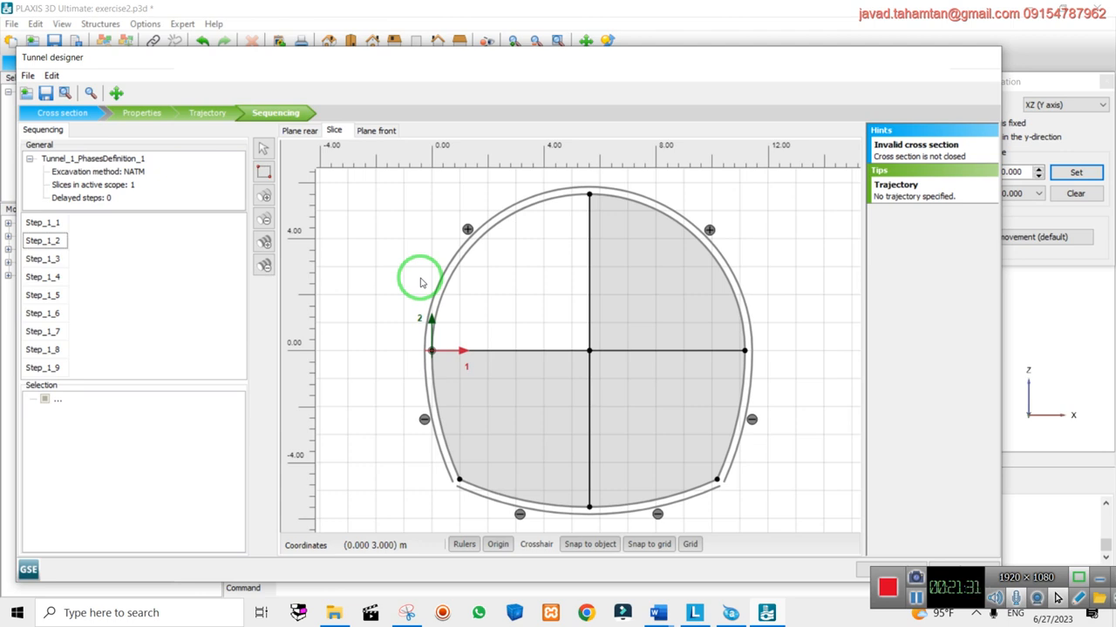
click(44, 256)
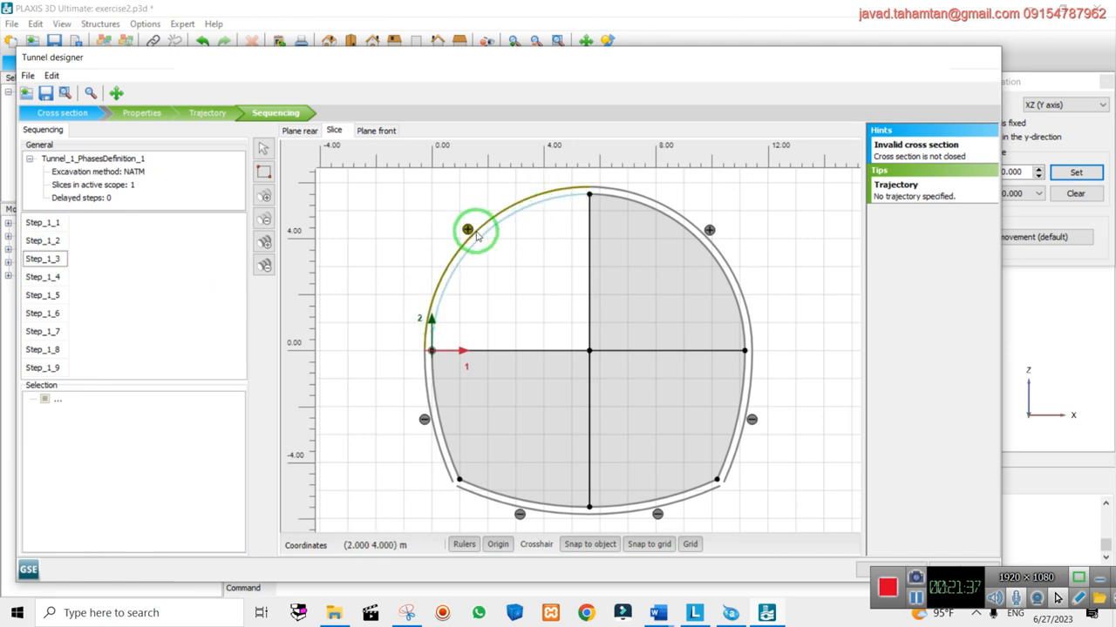
click(43, 277)
click(44, 296)
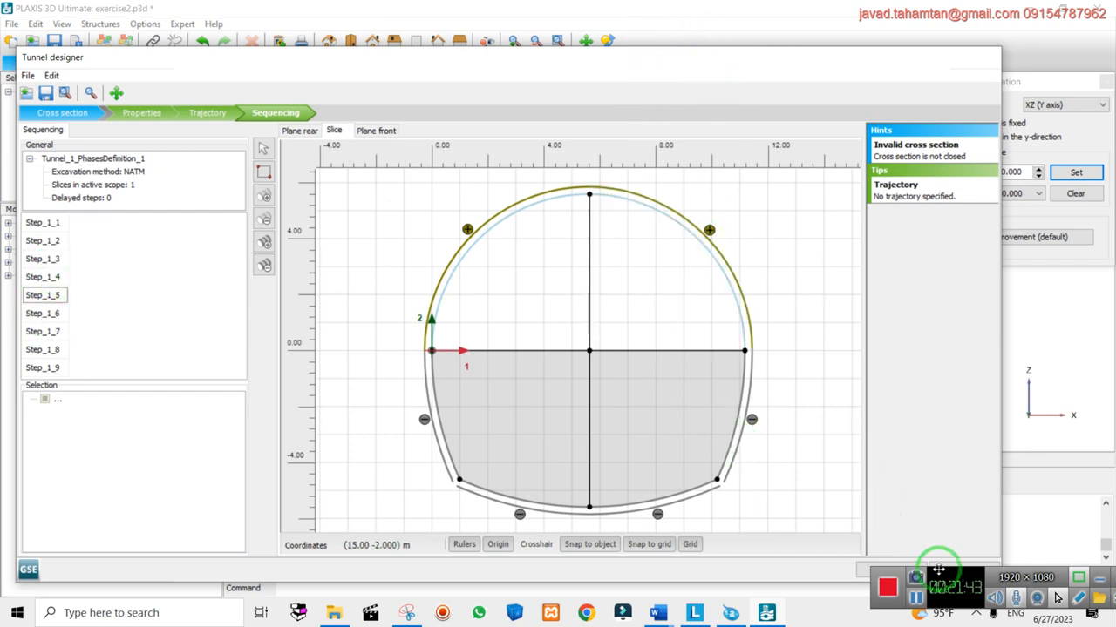
click(906, 572)
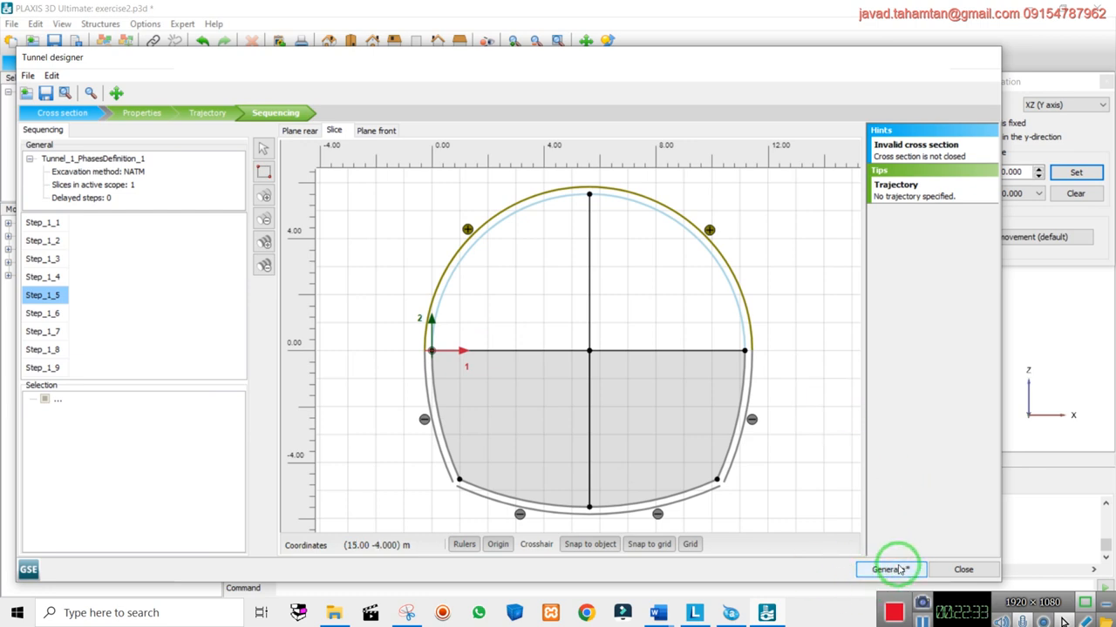
Review the tunnel's Trajectory and Slice settings, then return to the Cross section tab
click(207, 113)
click(142, 112)
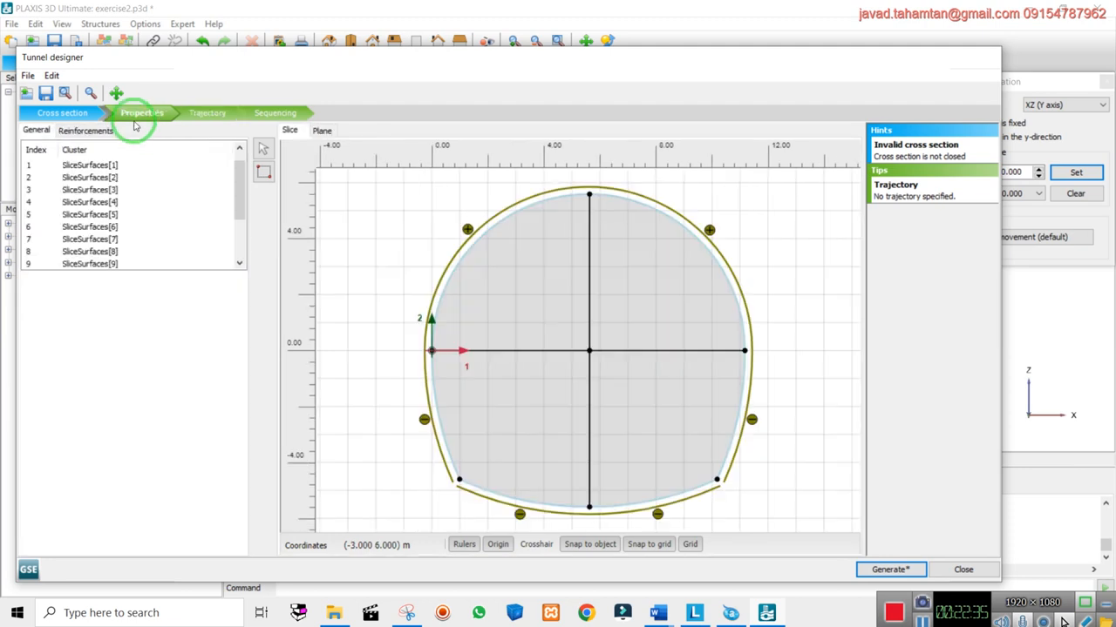
click(83, 121)
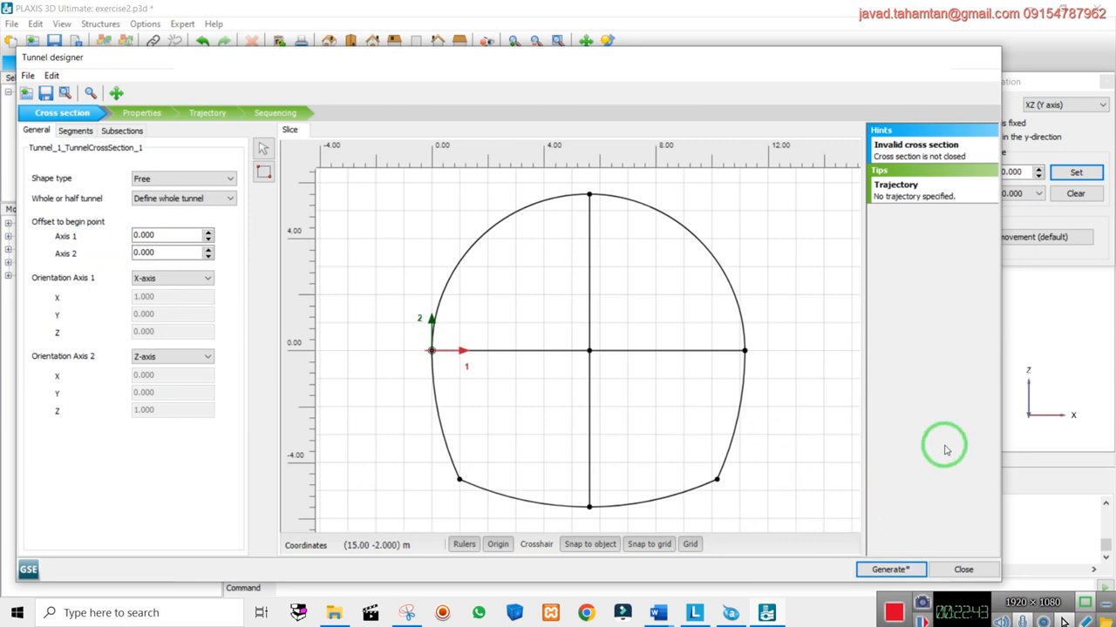
Switch the shape type to Template and back to Free, then start saving the cross-section
click(179, 181)
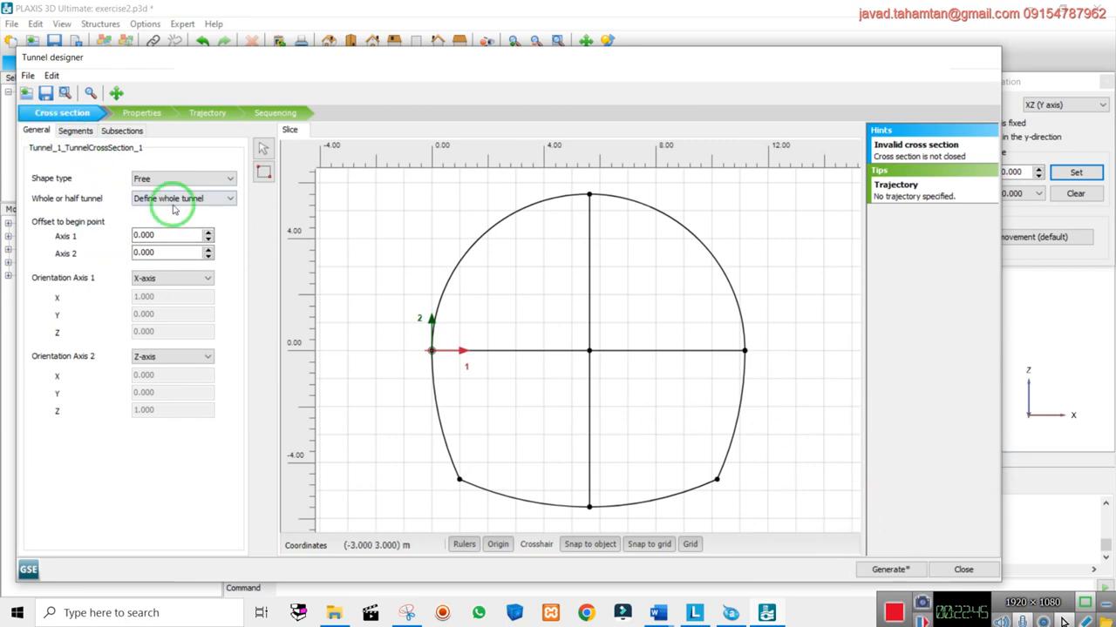
click(173, 212)
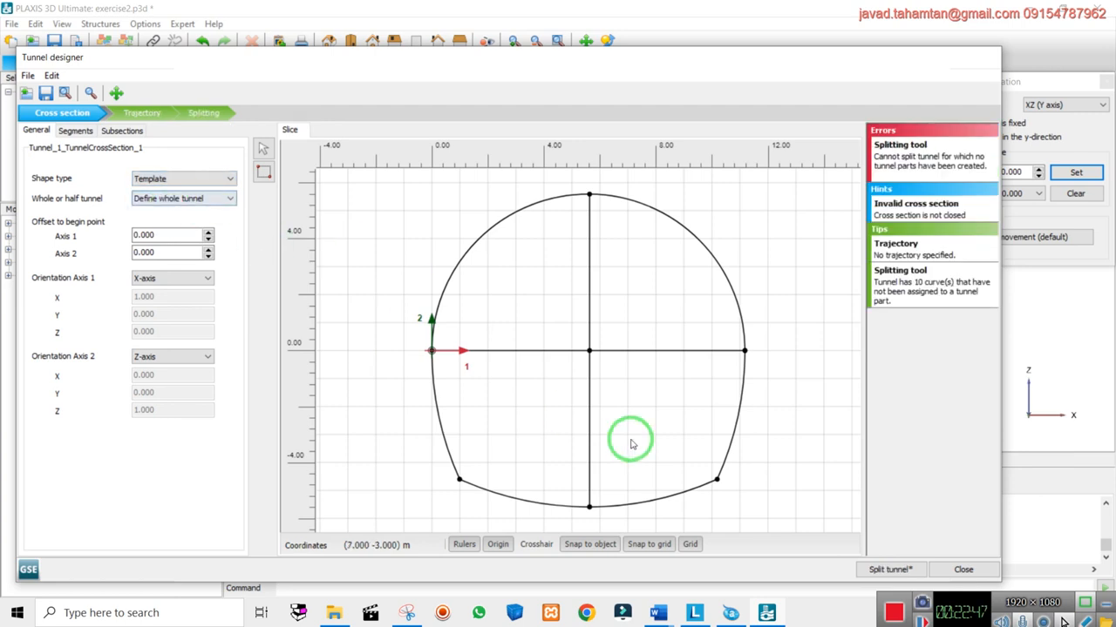
click(150, 178)
click(160, 192)
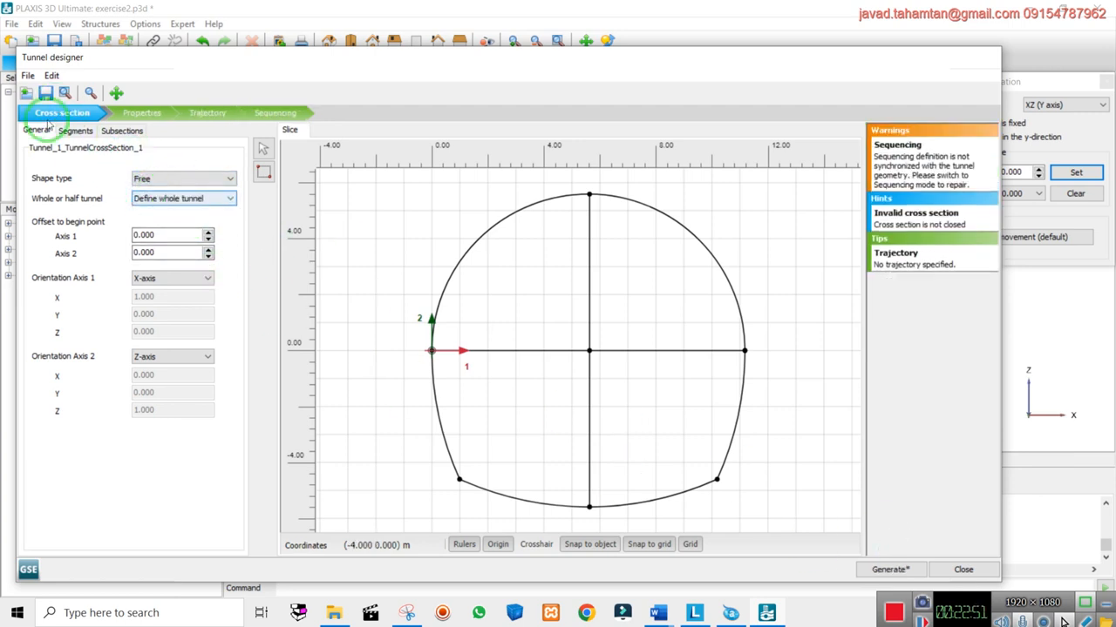
click(45, 93)
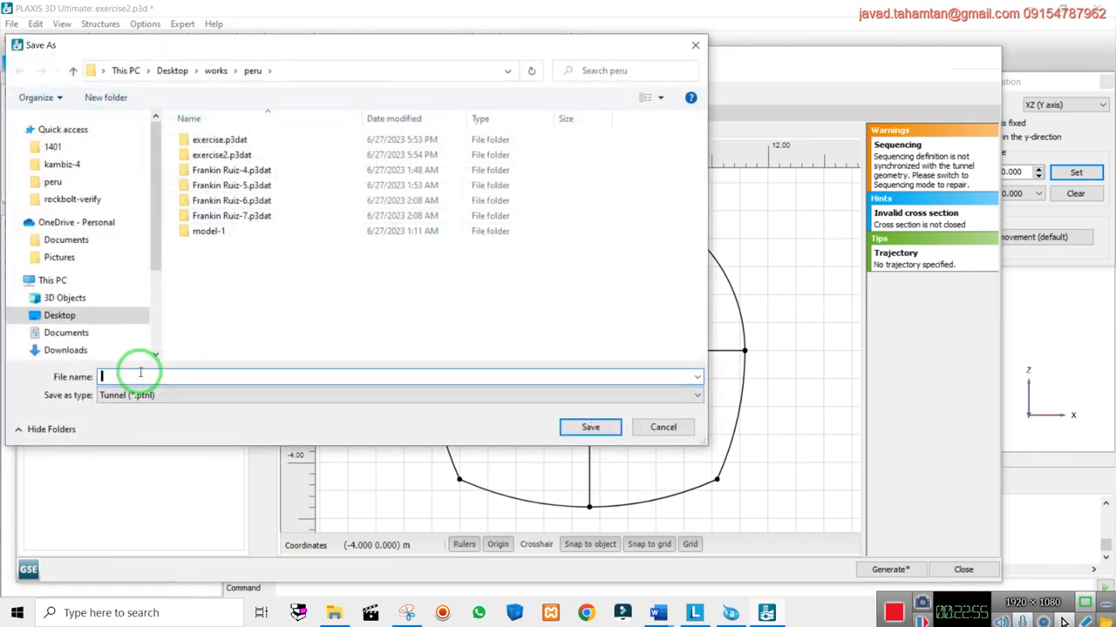
Save the cross-section as tunnel file horseshoe-tunnel in the peru folder and generate the tunnel
text(tu)
key(BackSpace)
key(BackSpace)
key(Return)
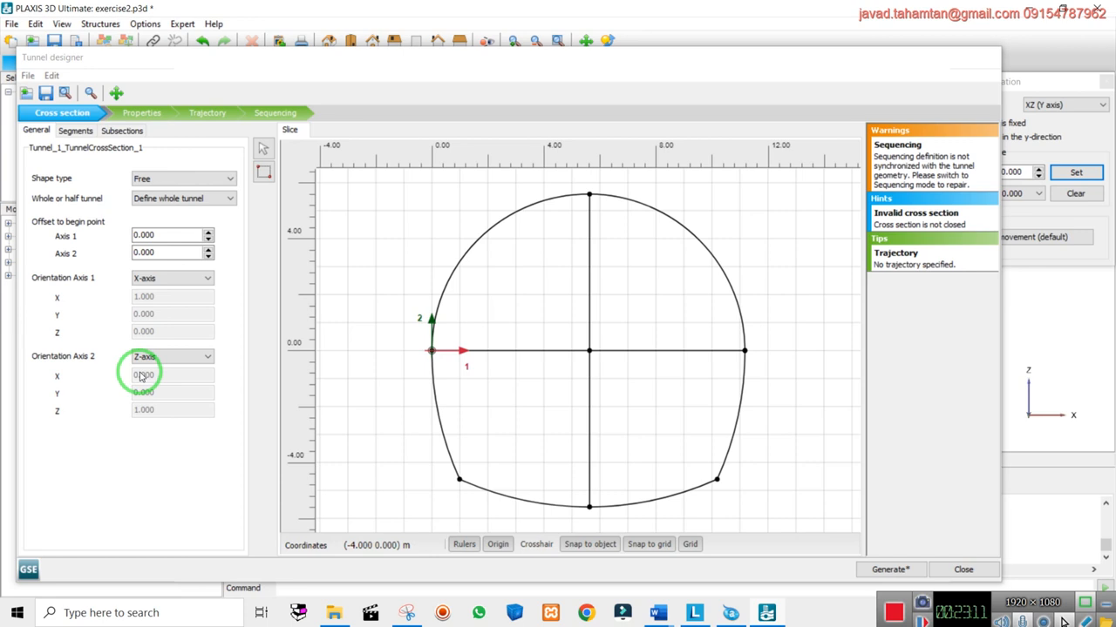
click(45, 92)
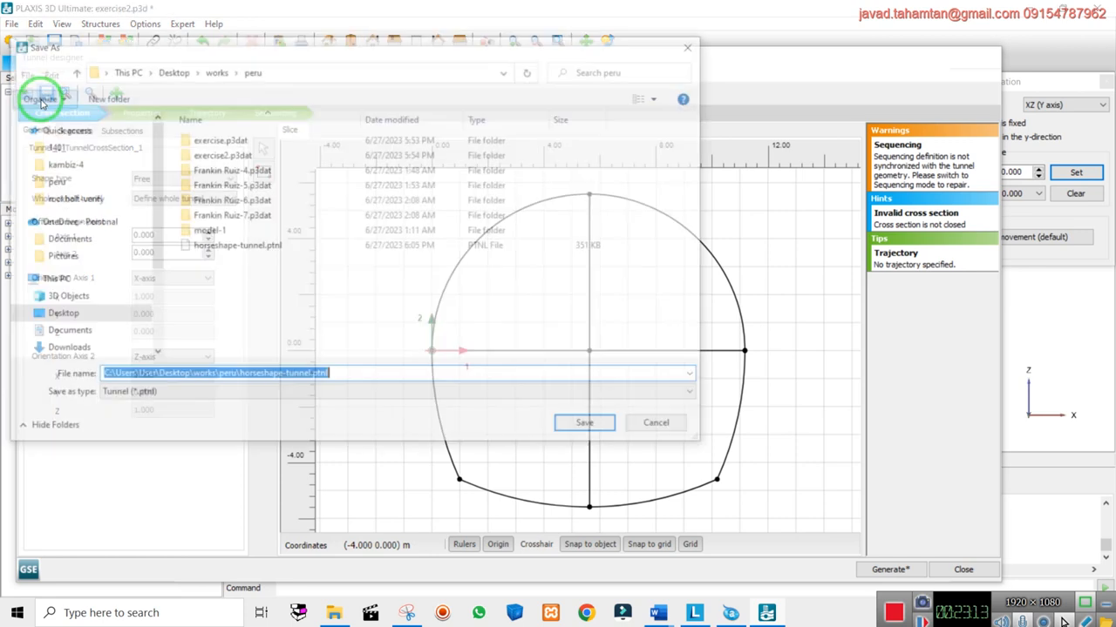
text(h)
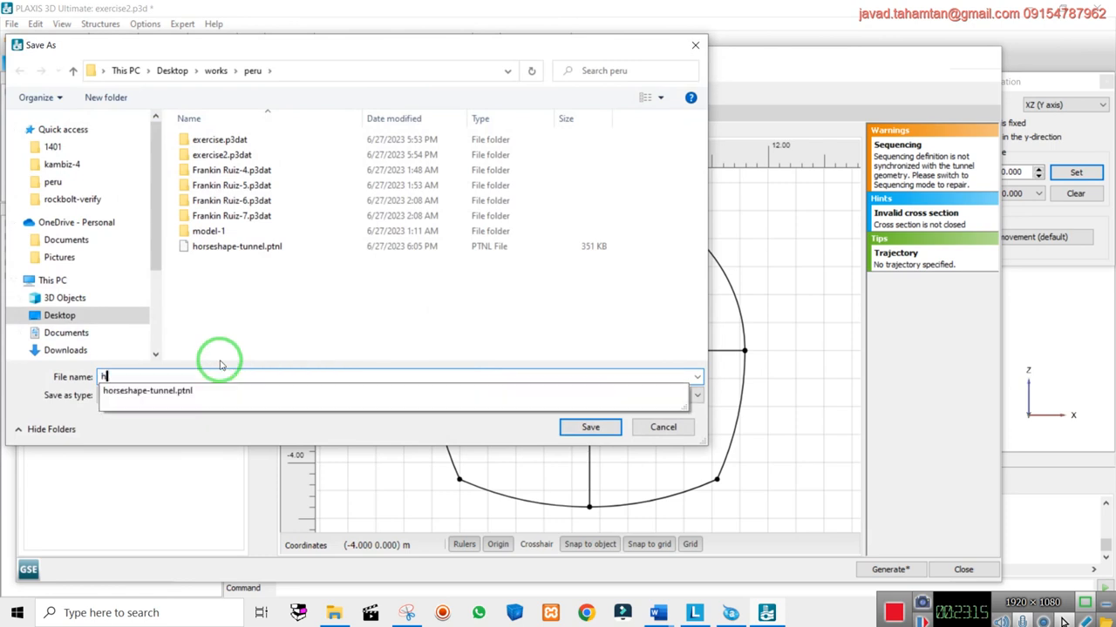
text(orseshoe-tunnel)
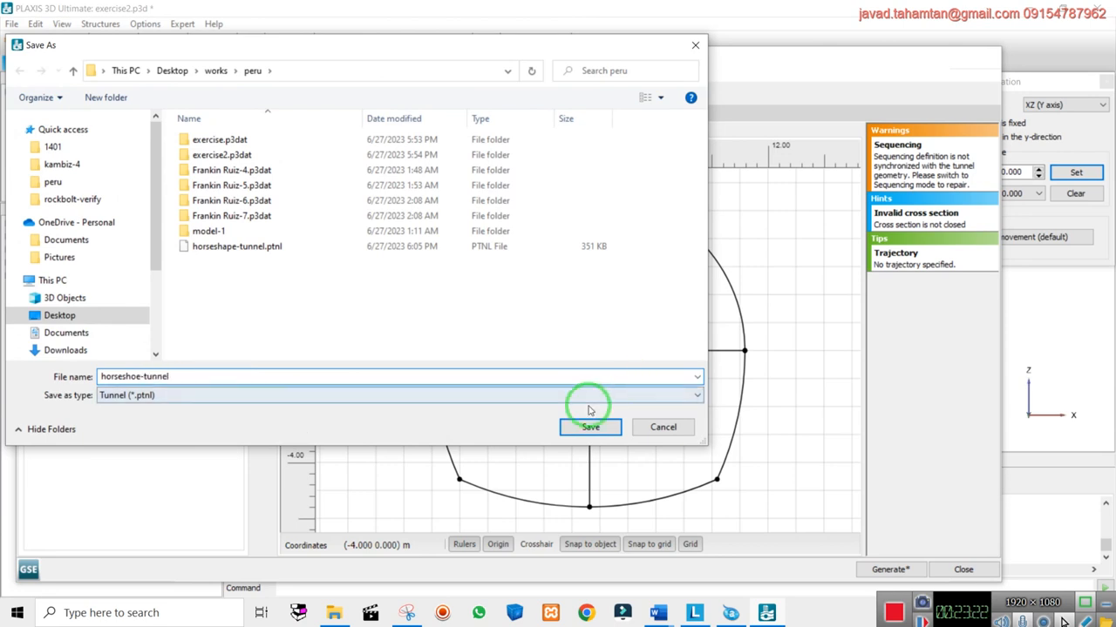
click(152, 396)
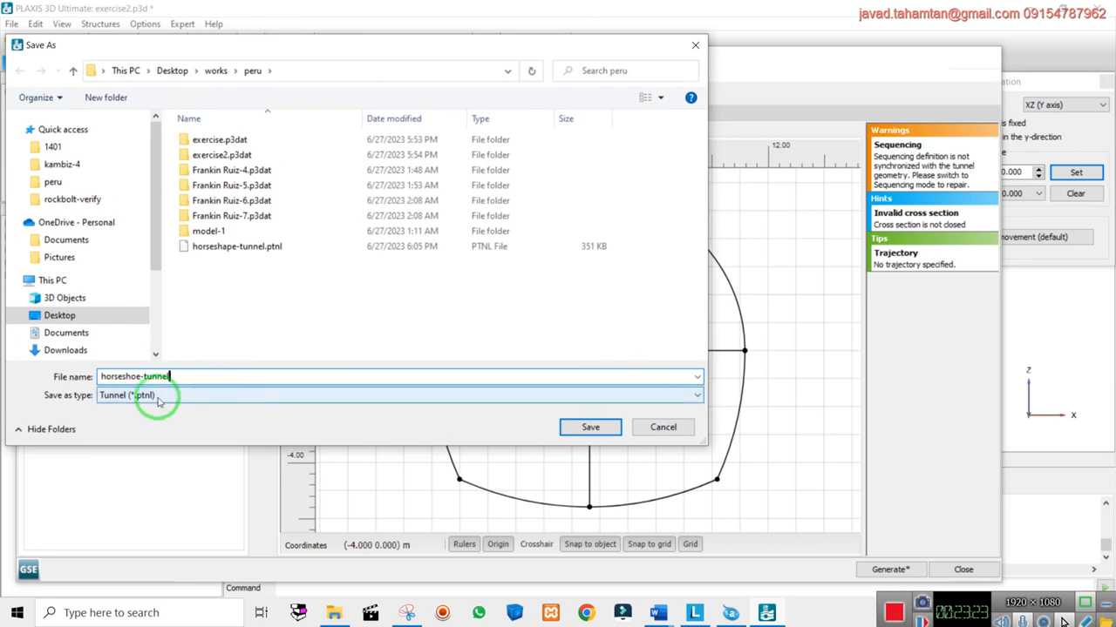
click(588, 427)
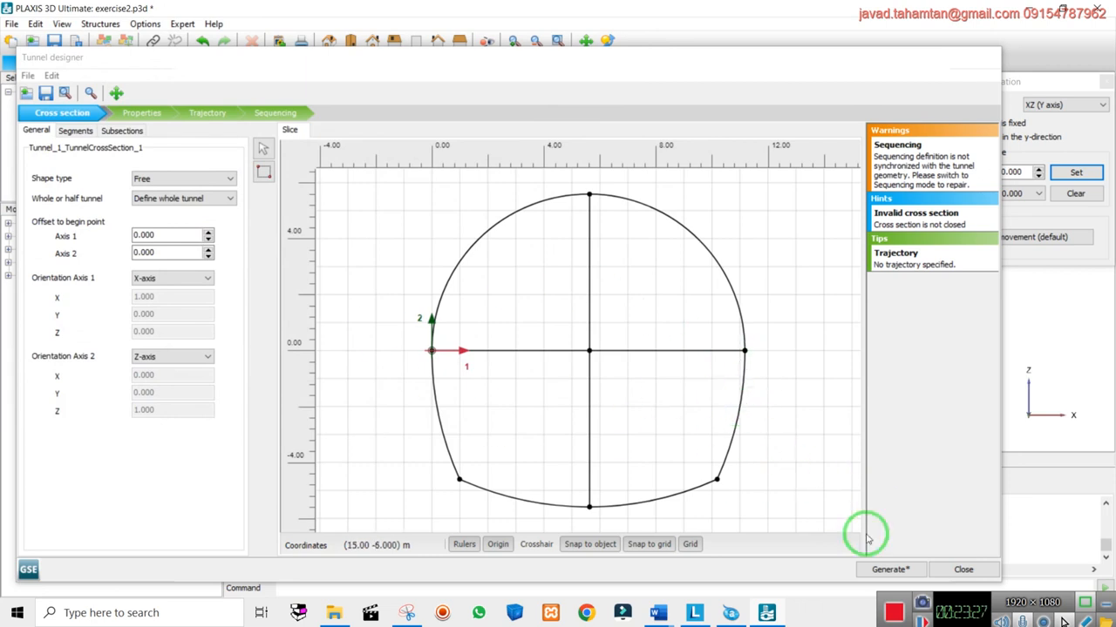
click(880, 570)
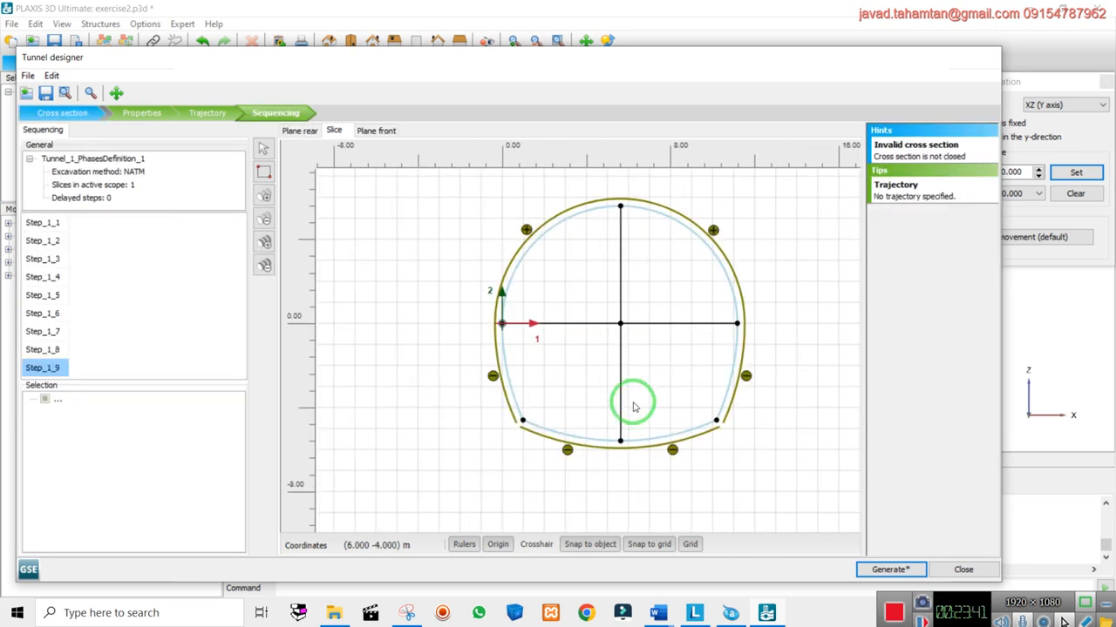
Shift the Tunnel designer window right and zoom the Slice view in and out
drag(491, 51, 546, 61)
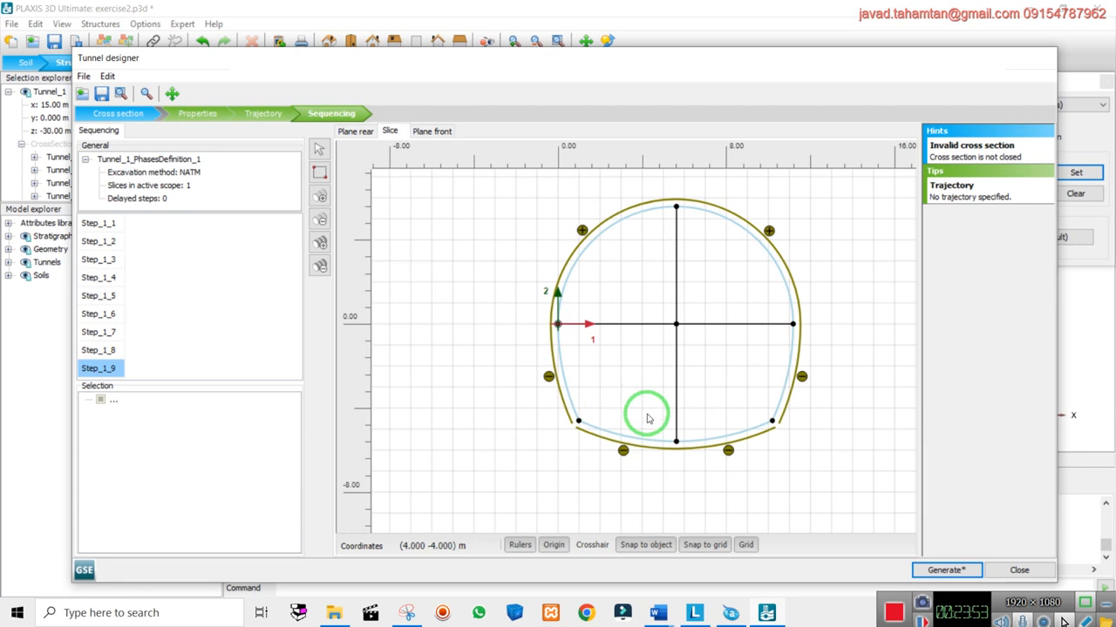
scroll(559, 326, up, 5)
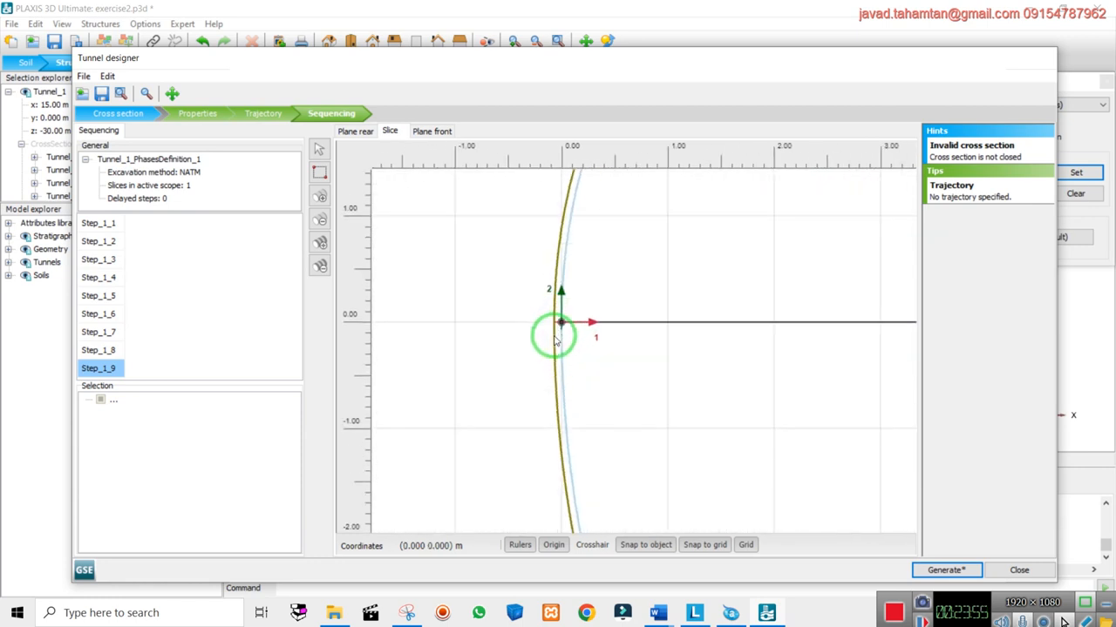
scroll(545, 329, down, 2)
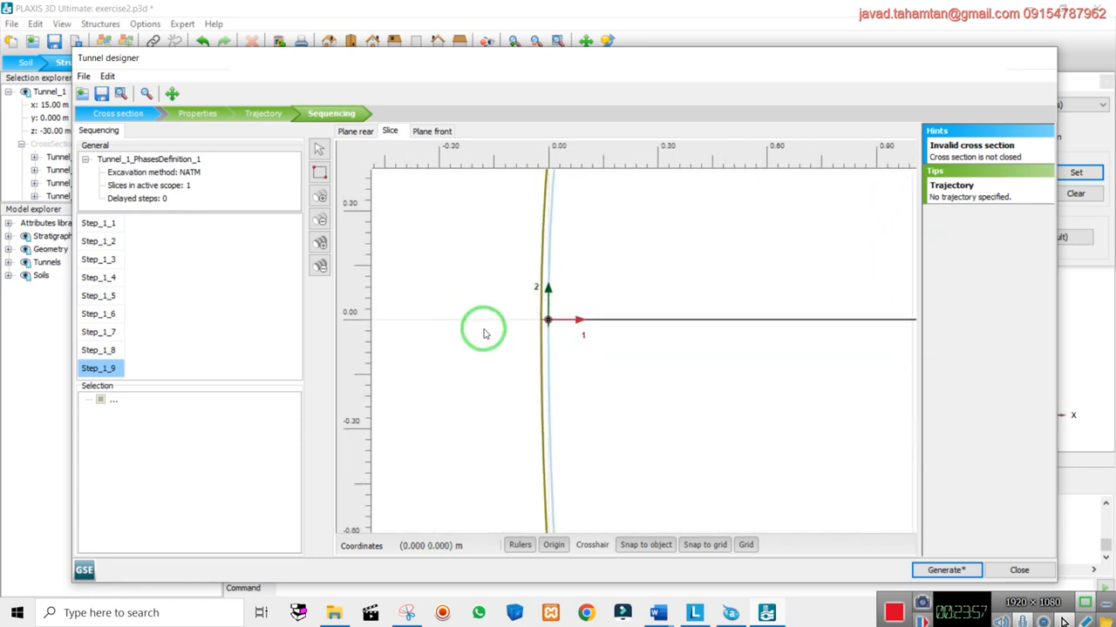
scroll(489, 355, down, 6)
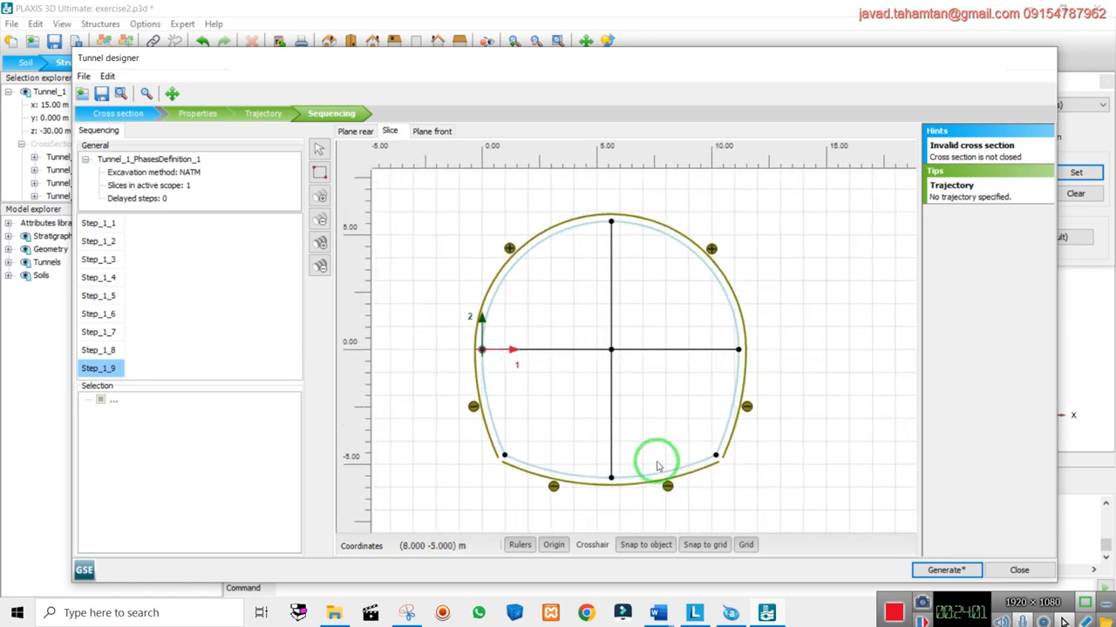
Inspect the cross-section's Segments 0–4 and Subsections[0] properties
click(118, 114)
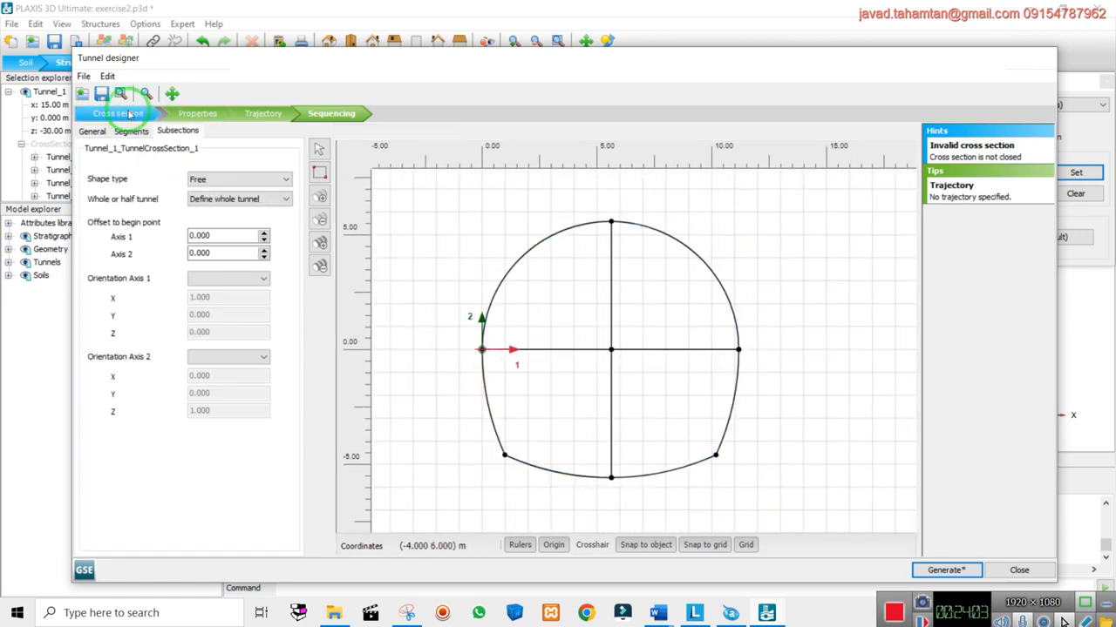
click(132, 131)
click(148, 165)
click(149, 178)
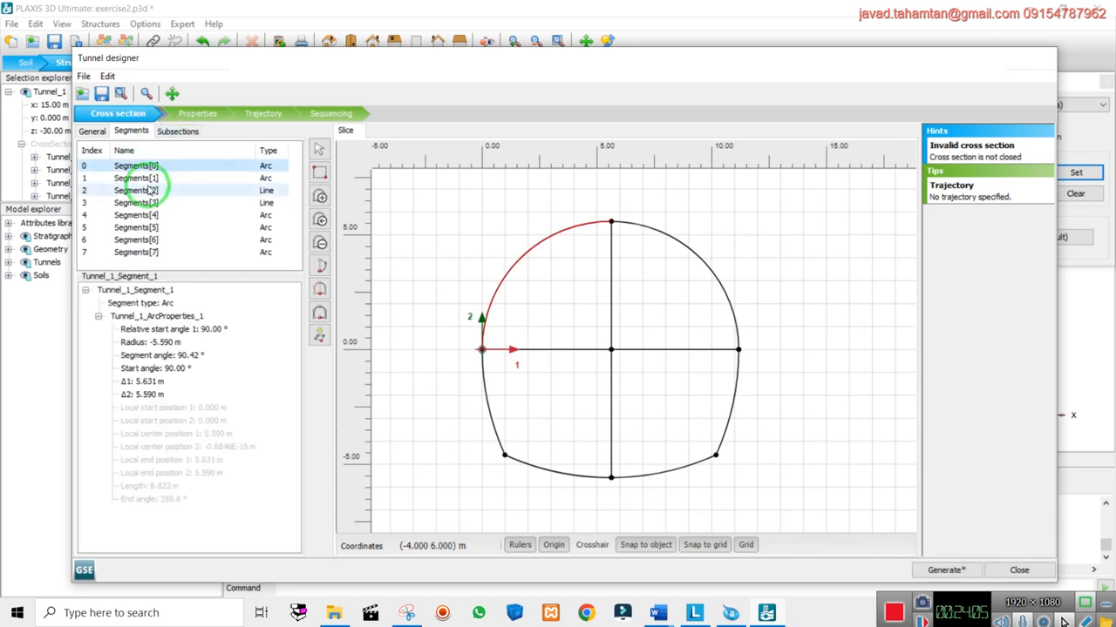
click(148, 190)
shift+click(153, 202)
click(146, 215)
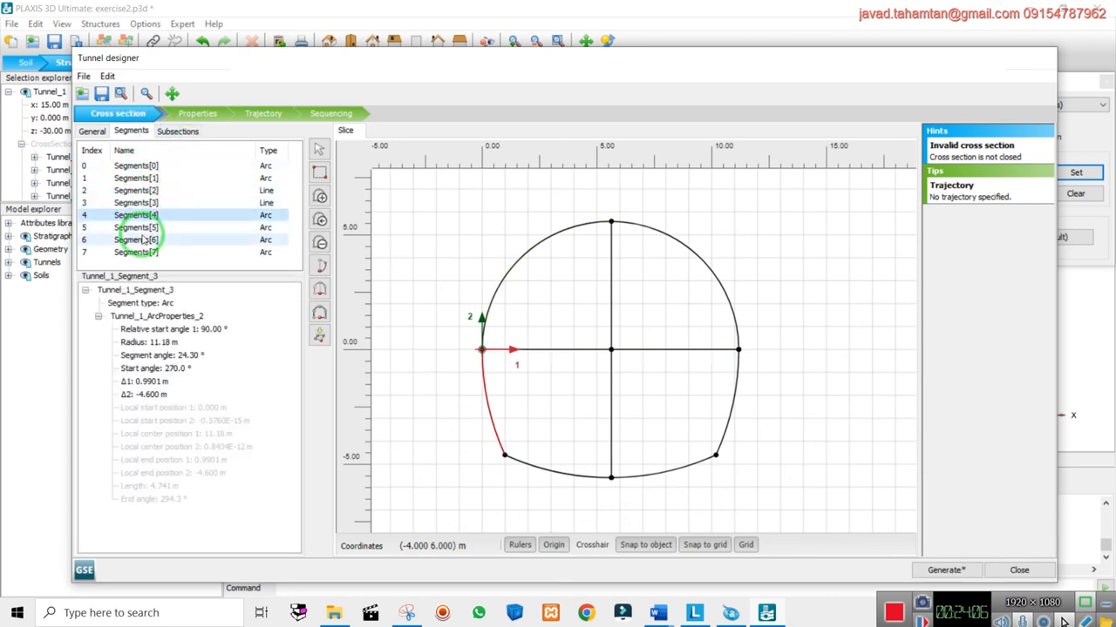
click(177, 130)
click(137, 168)
click(133, 131)
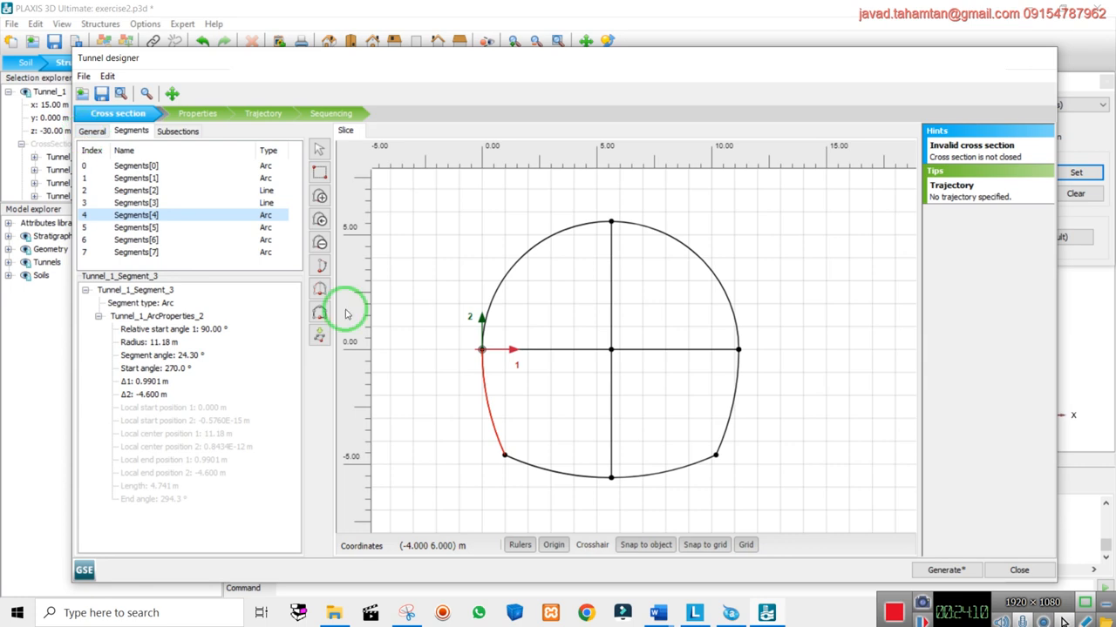
Delete segment 4, then select and delete all remaining Segments[0]–[6]
click(319, 244)
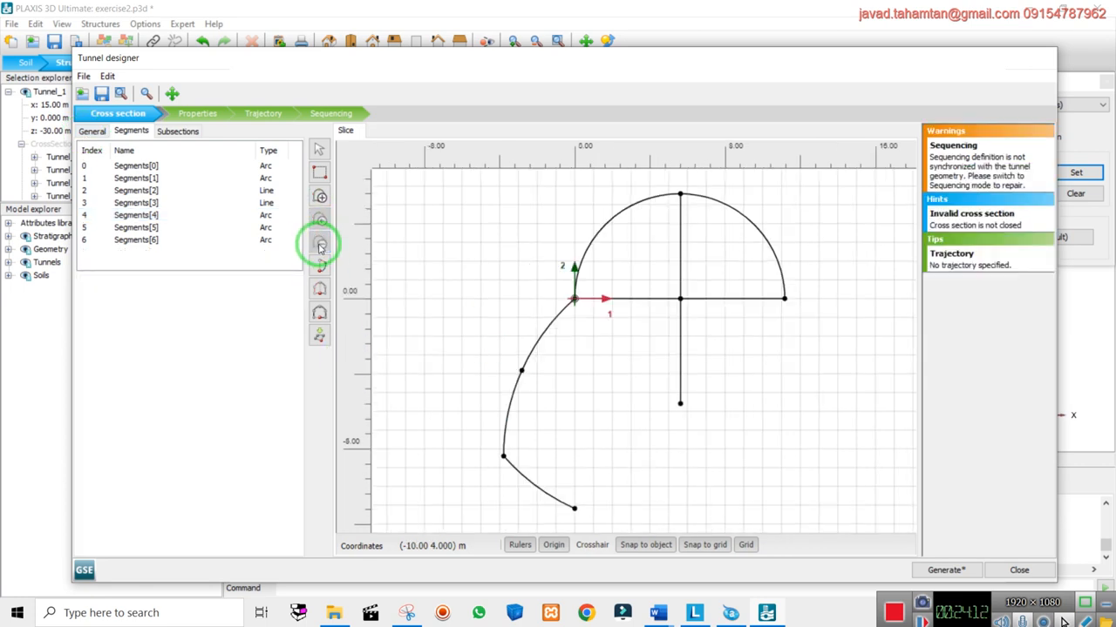
click(177, 241)
ctrl+click(161, 228)
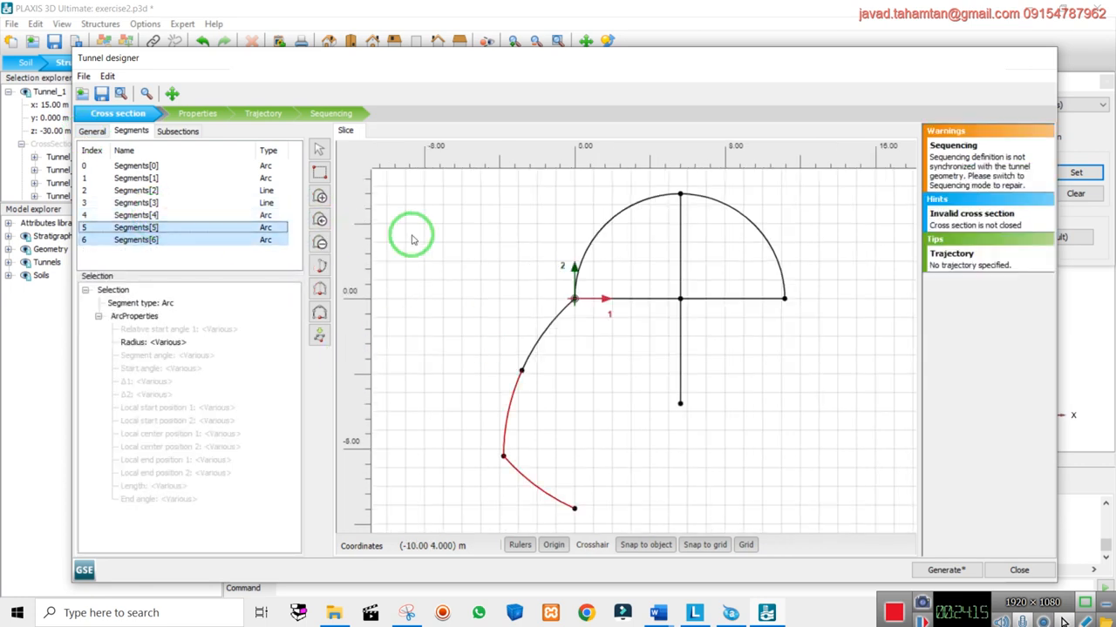
ctrl+click(153, 215)
ctrl+click(150, 203)
ctrl+click(147, 191)
ctrl+click(142, 166)
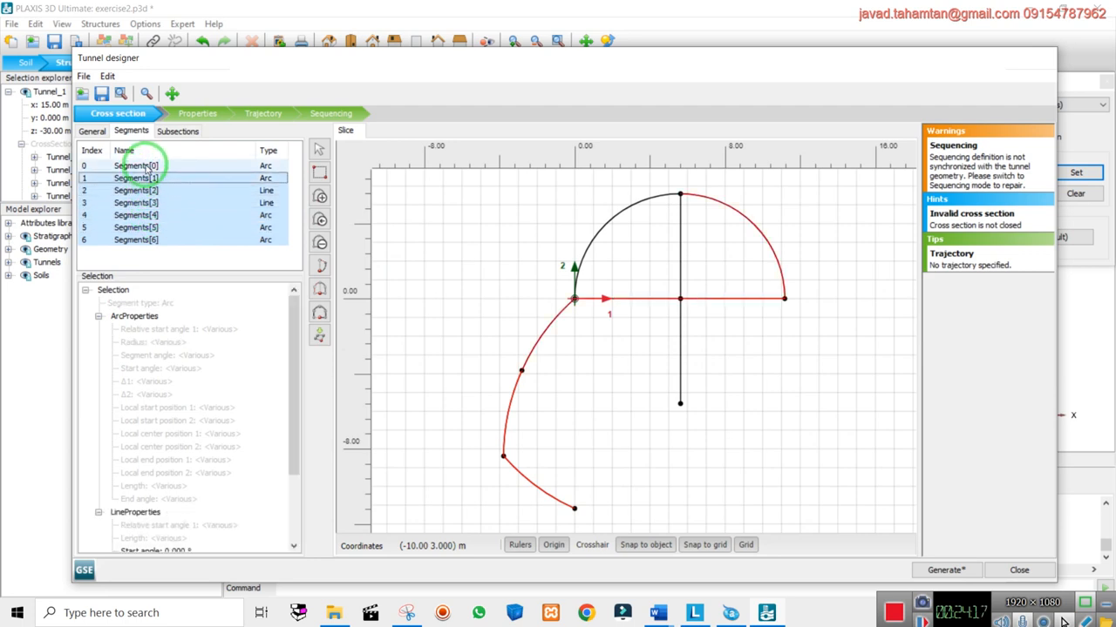
click(321, 243)
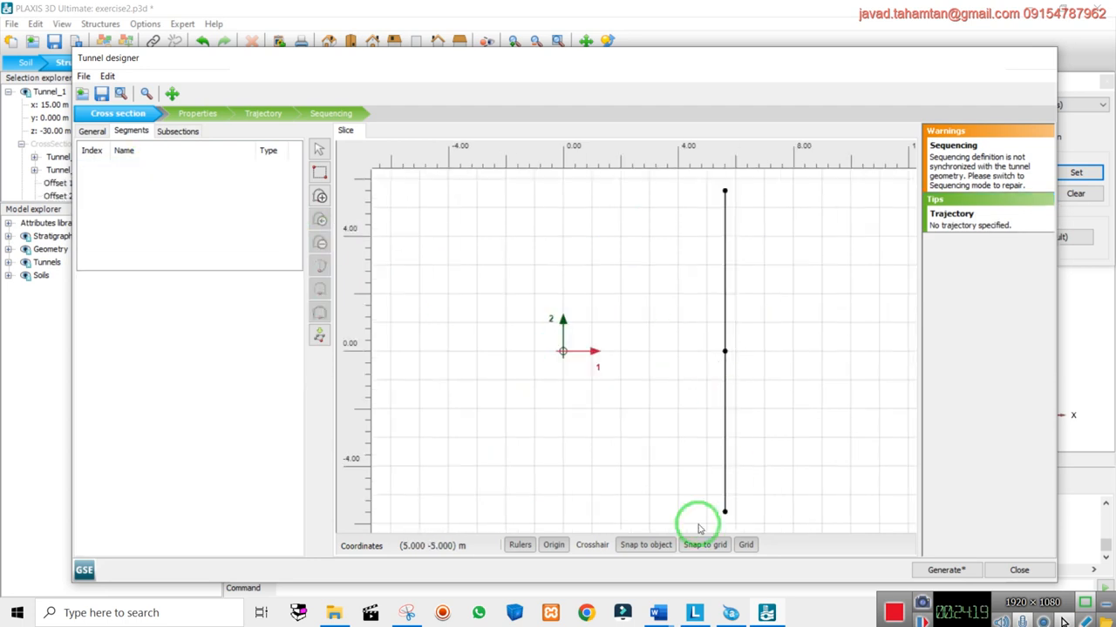
Remove the leftover vertical line and undo the new segment, leaving the cross-section empty for DXF import
click(320, 336)
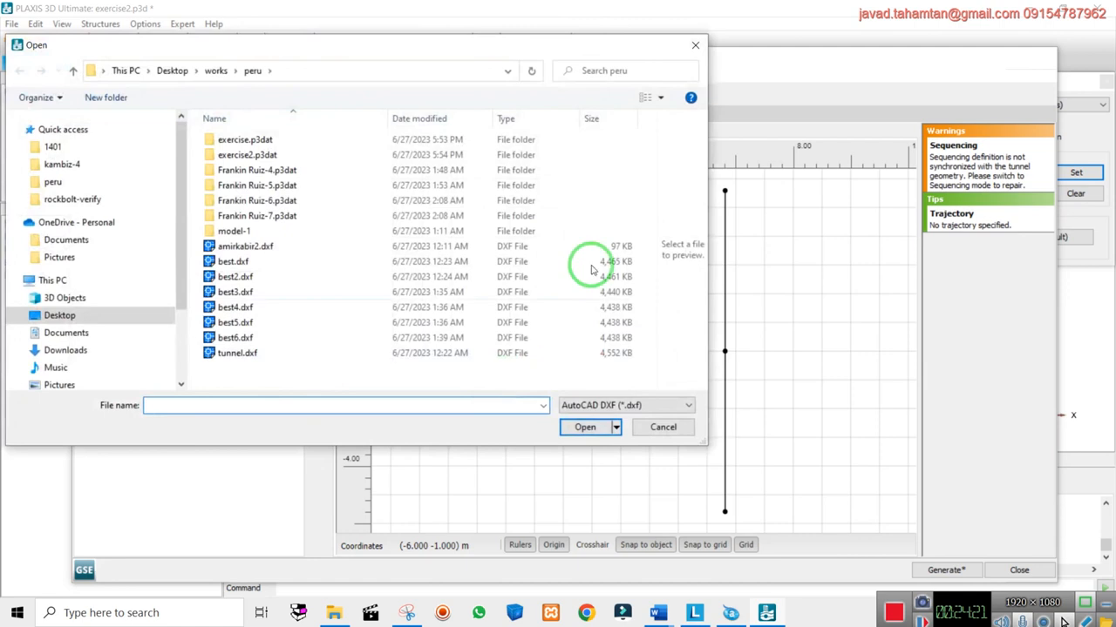
click(693, 43)
click(724, 262)
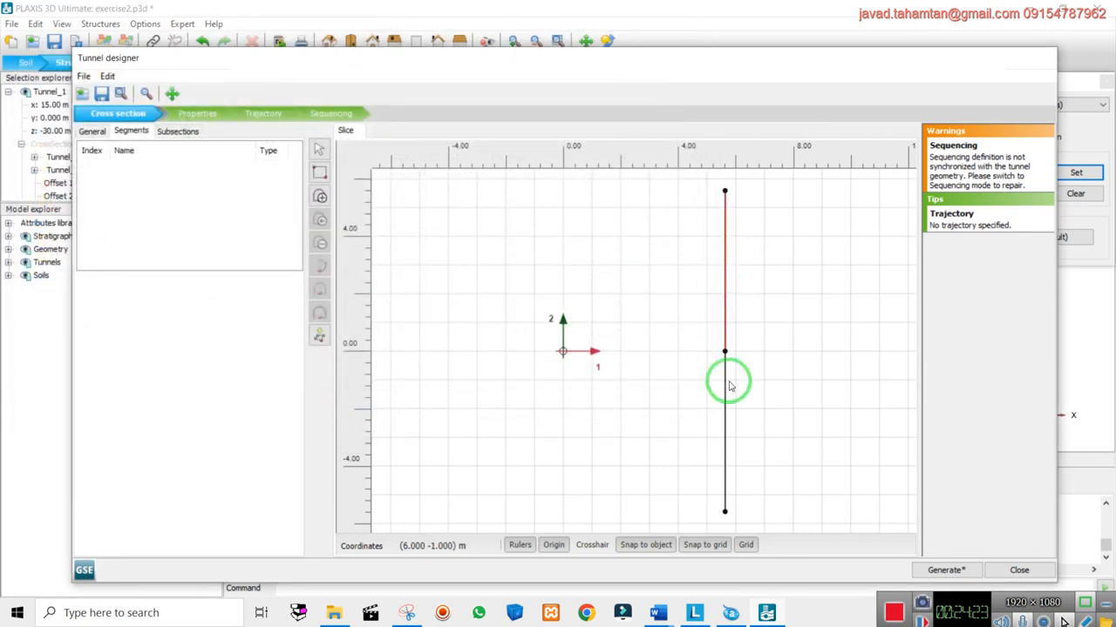
right_click(723, 382)
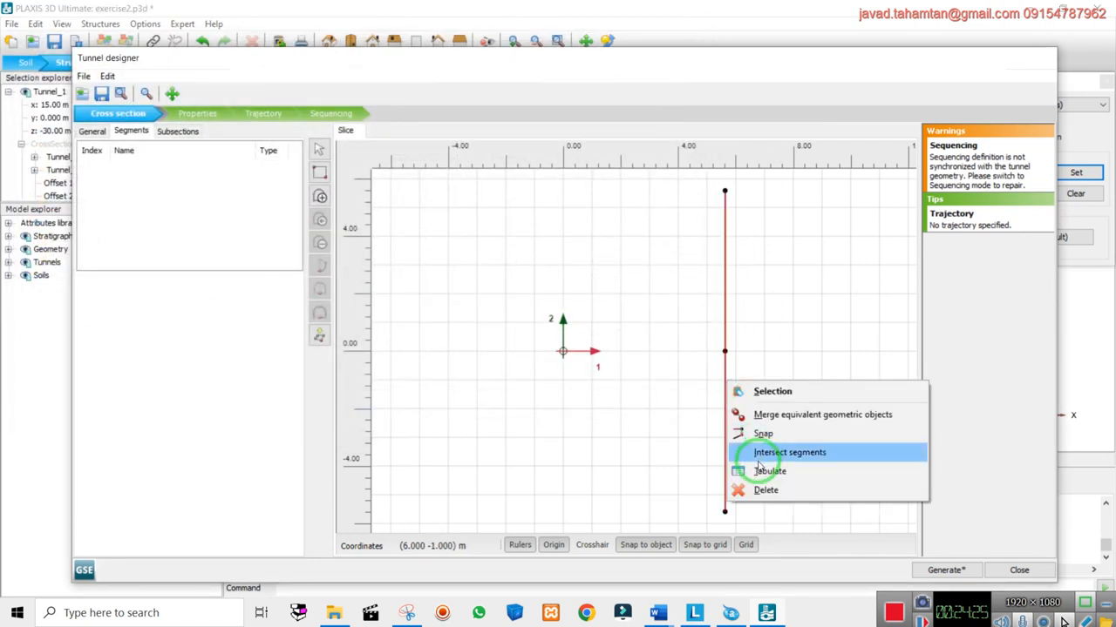
click(747, 489)
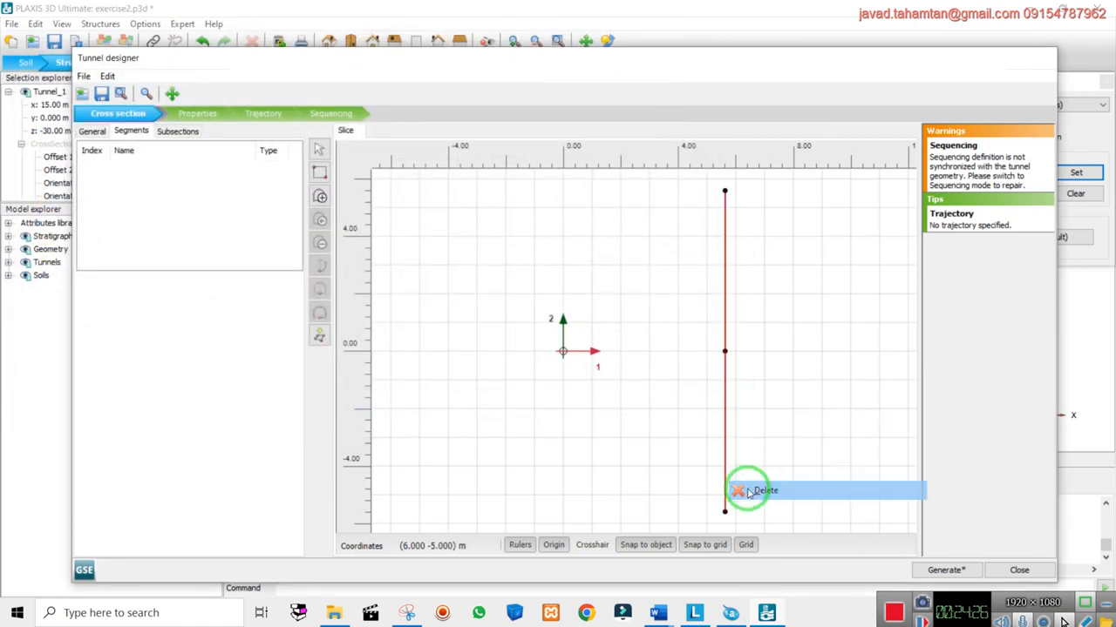
click(322, 196)
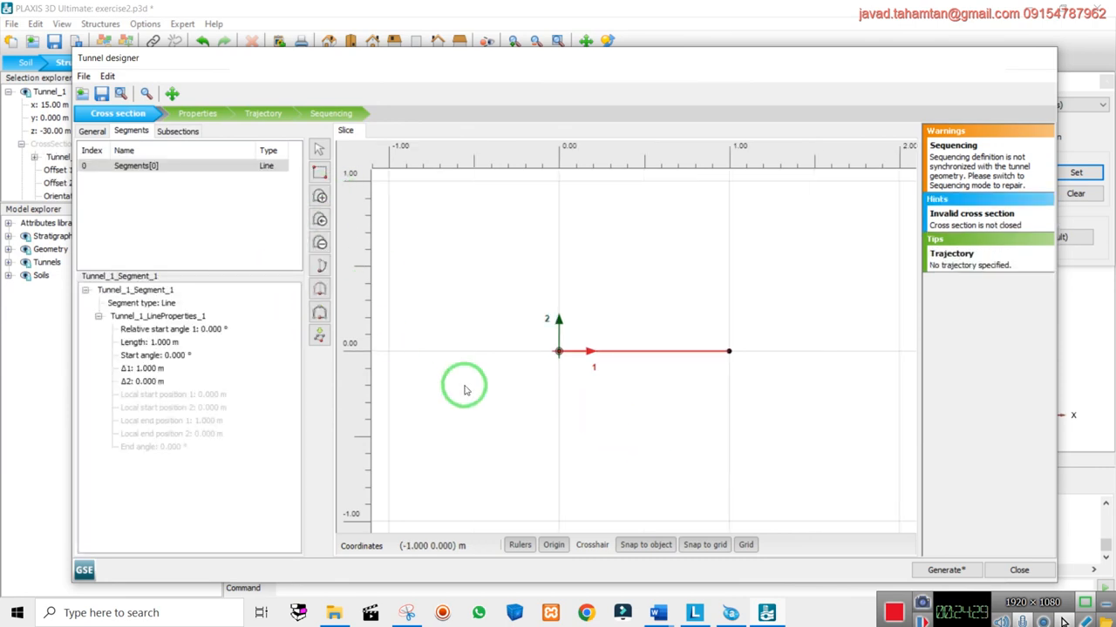
key(ctrl+z)
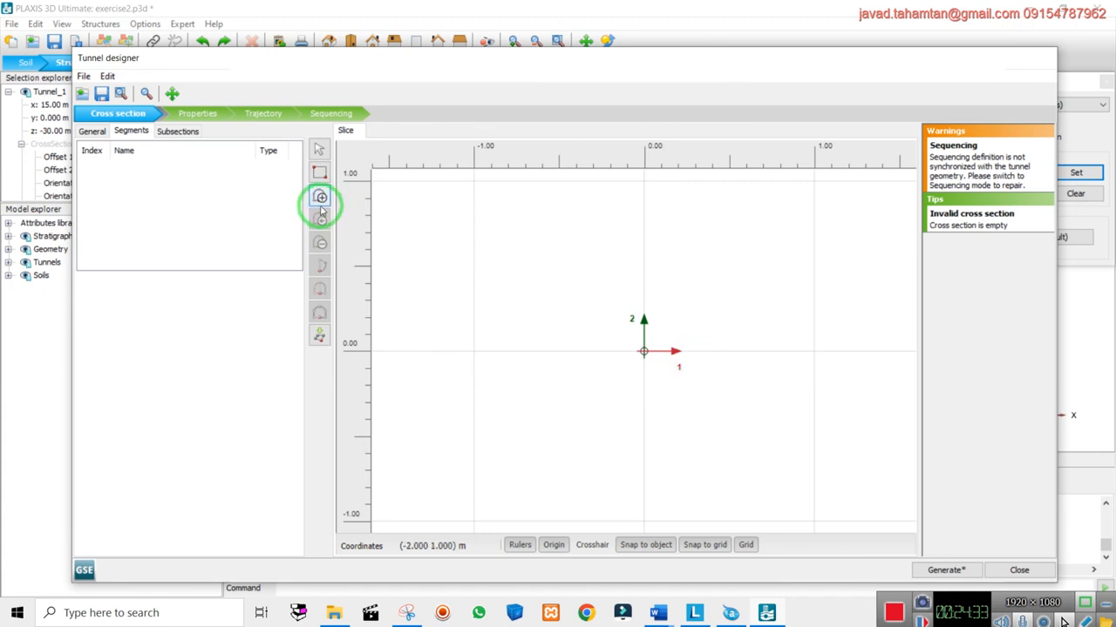
click(319, 336)
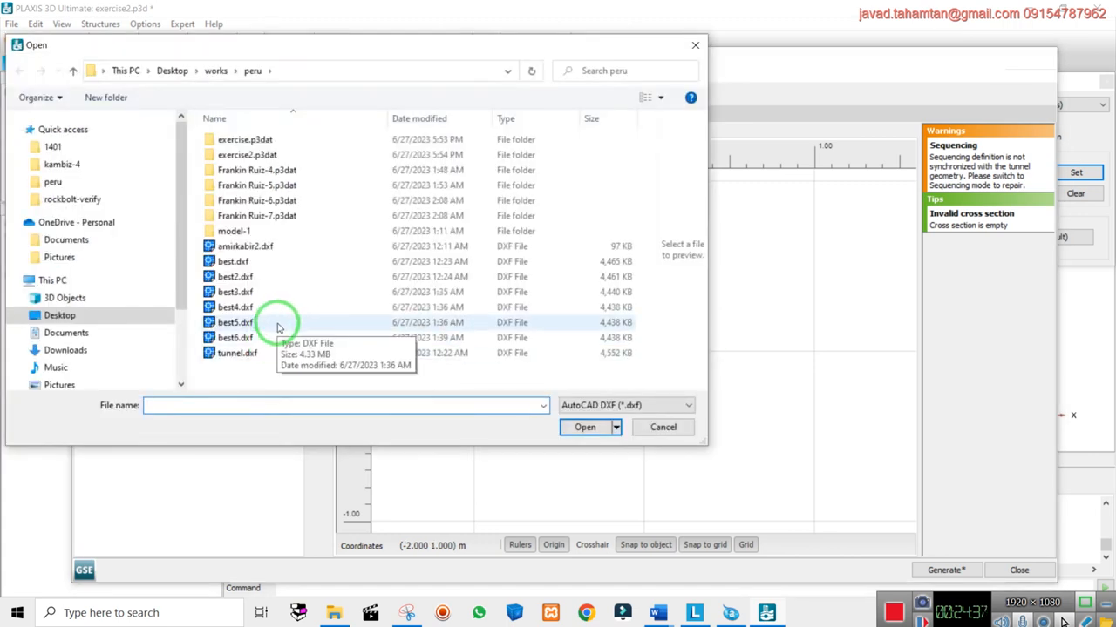
Import tunnel.dxf instead of best5.dxf, all lines as subsections, merge-points tolerance 0.1000E-2
double_click(279, 326)
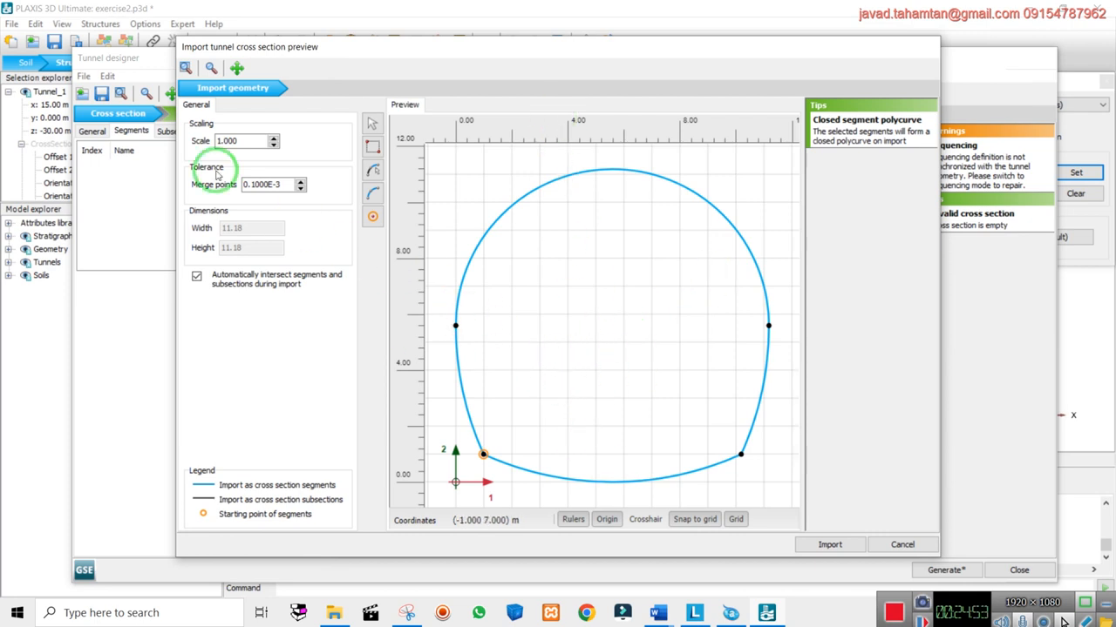
click(919, 542)
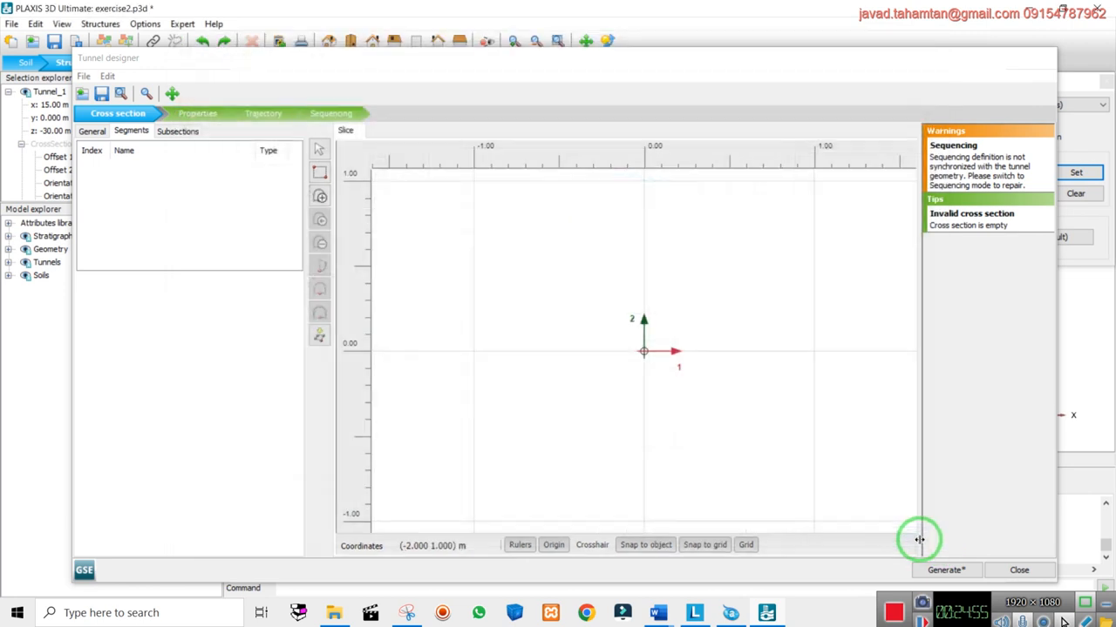
click(319, 335)
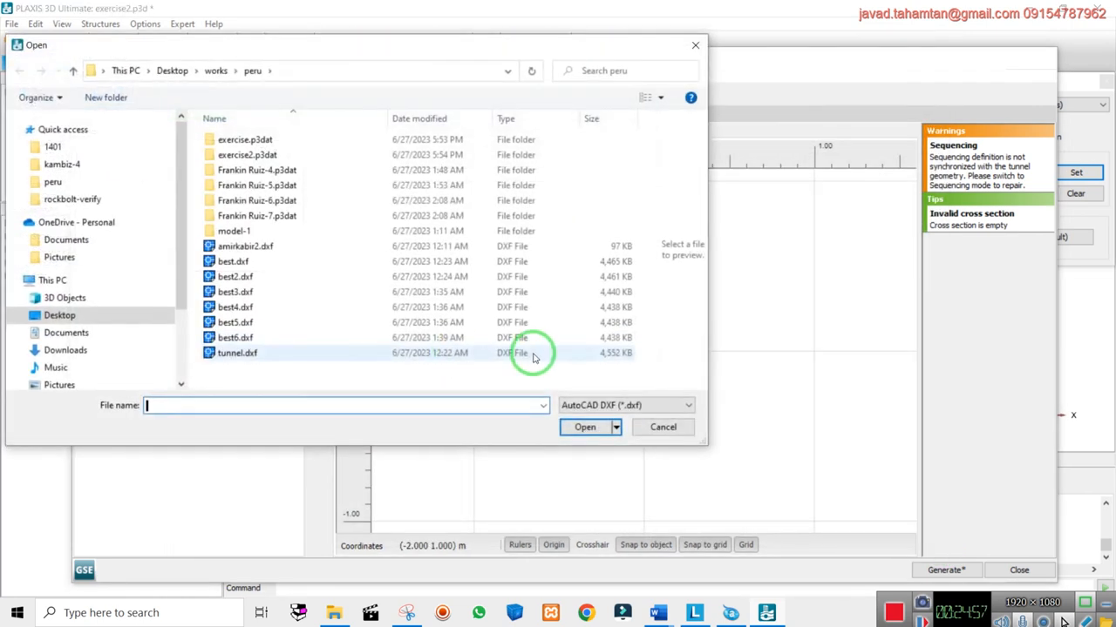
double_click(236, 340)
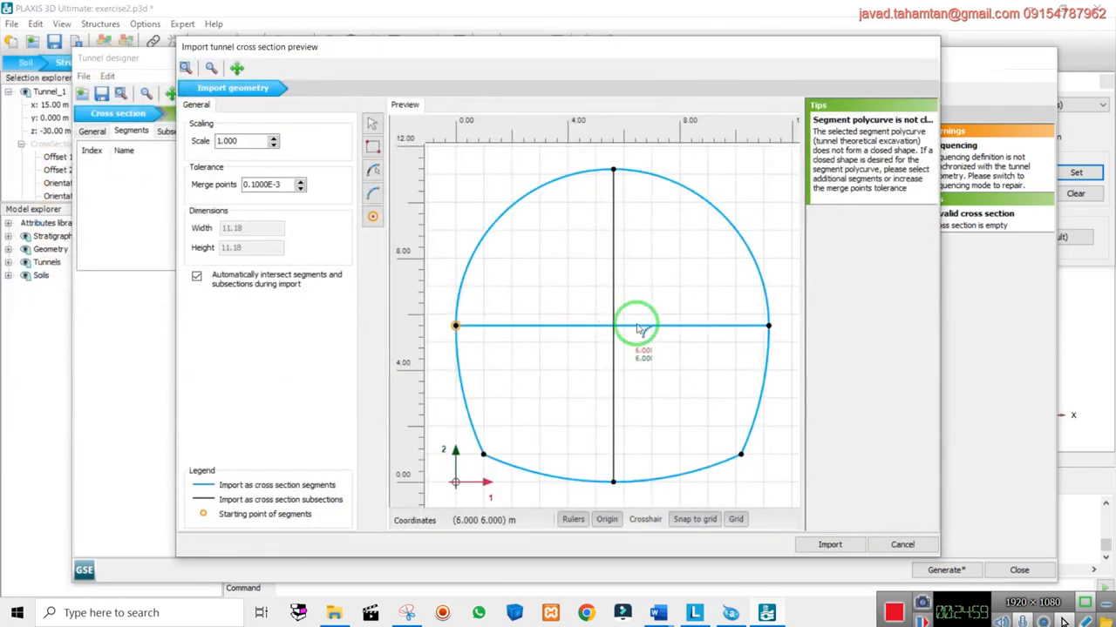
click(613, 281)
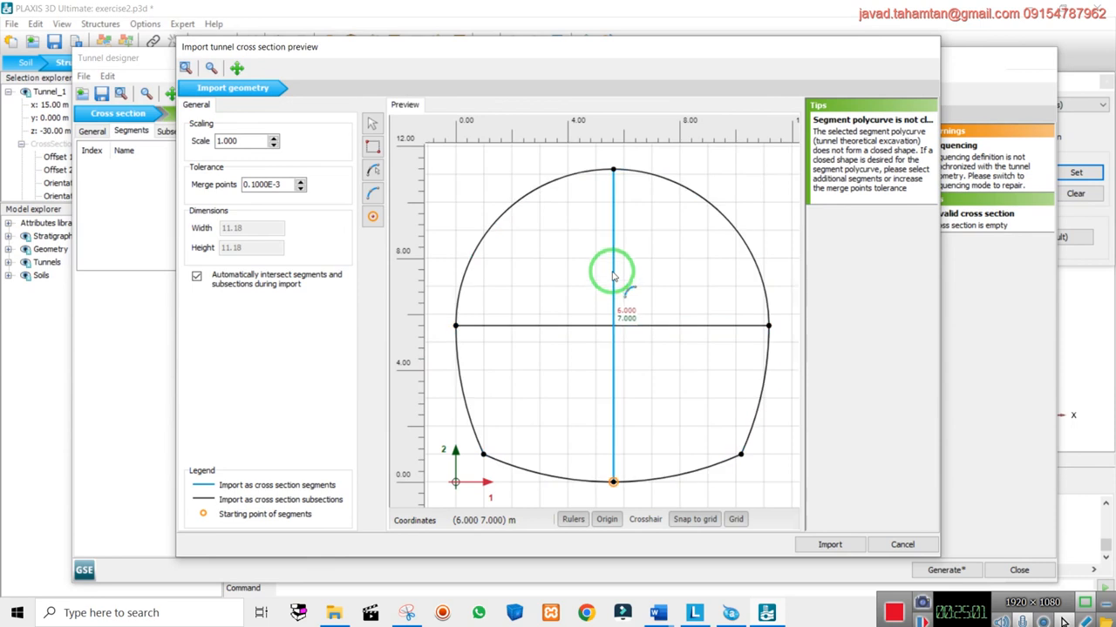
click(678, 394)
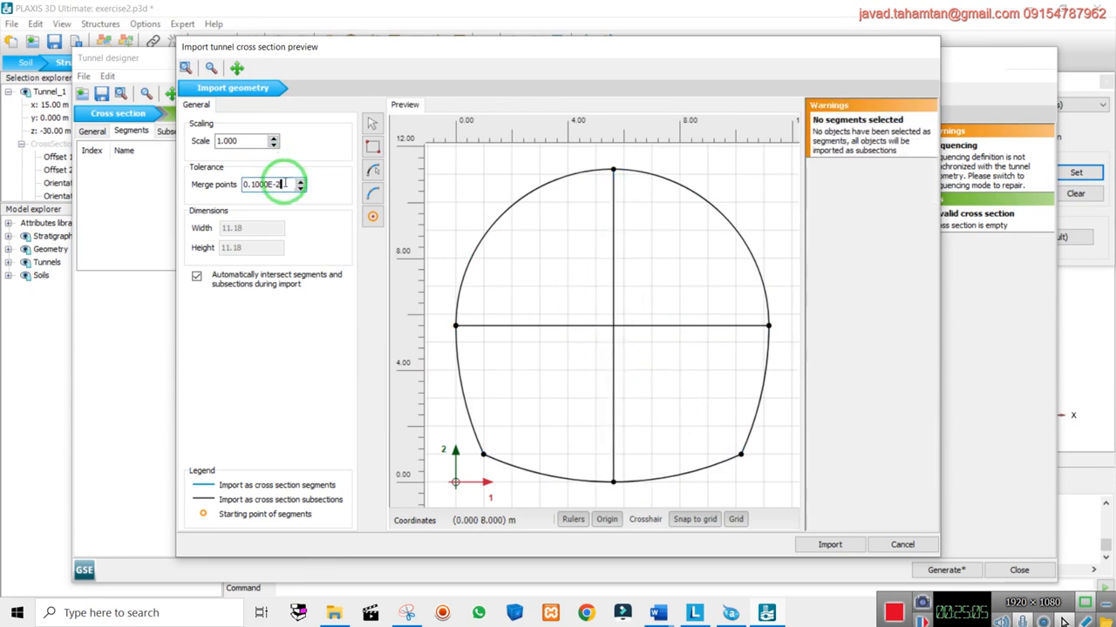
click(613, 307)
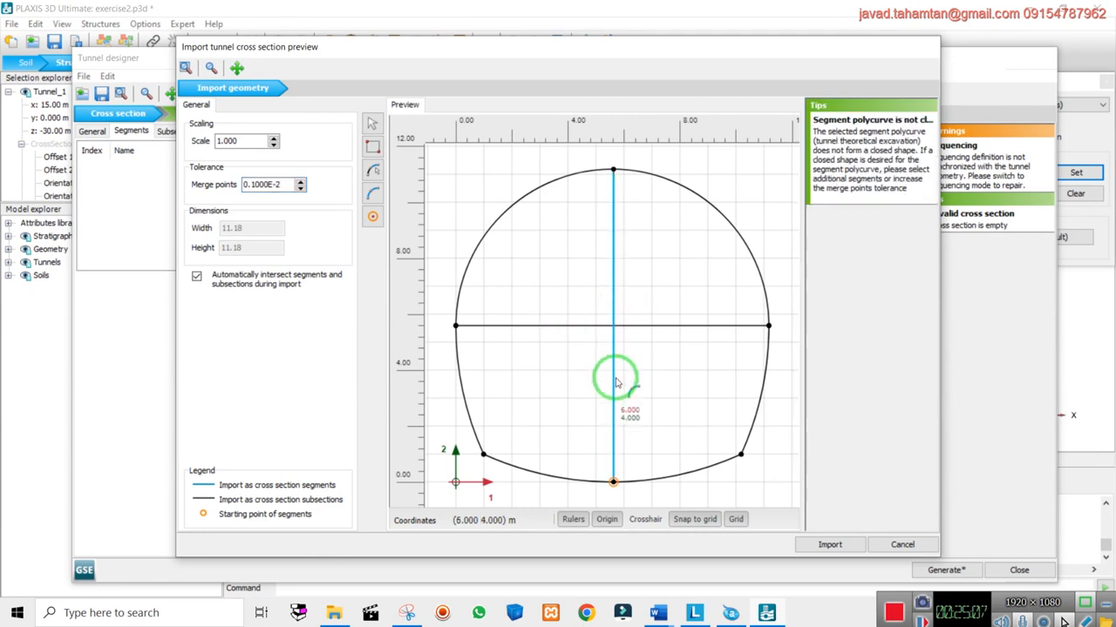
click(666, 320)
click(580, 324)
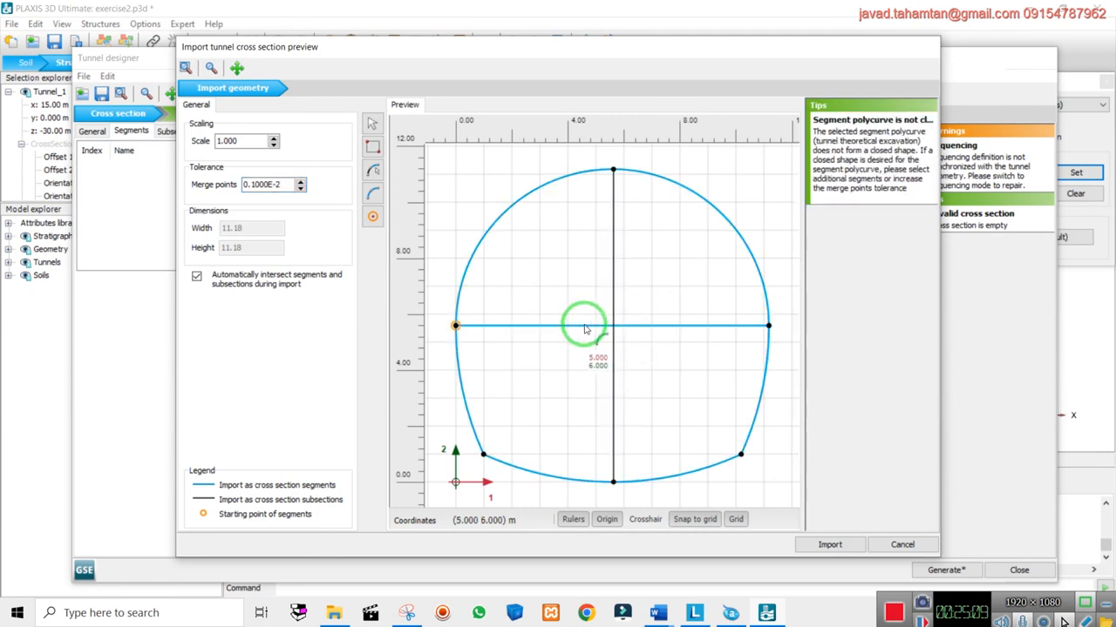
click(568, 266)
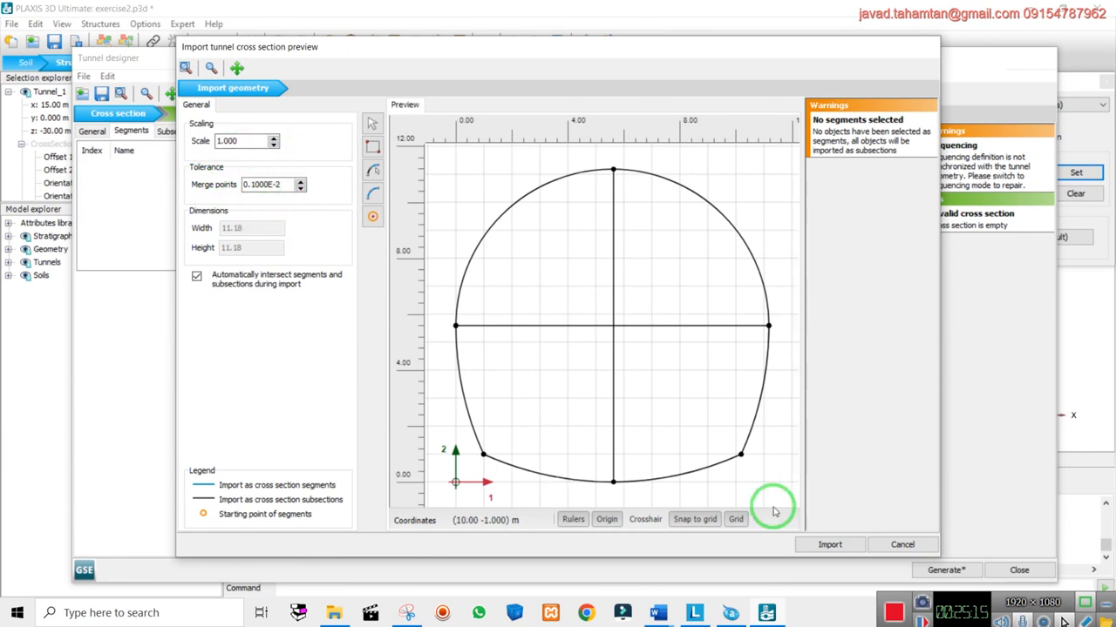
click(830, 545)
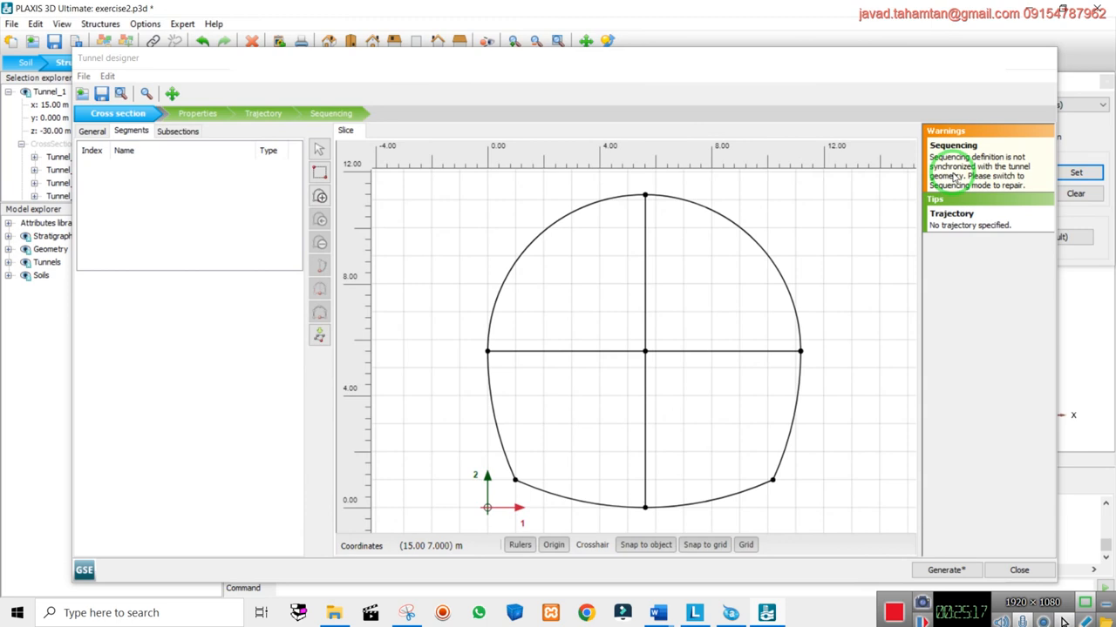
Deactivate the upper-left quadrant in excavation step Step_1_1
click(333, 114)
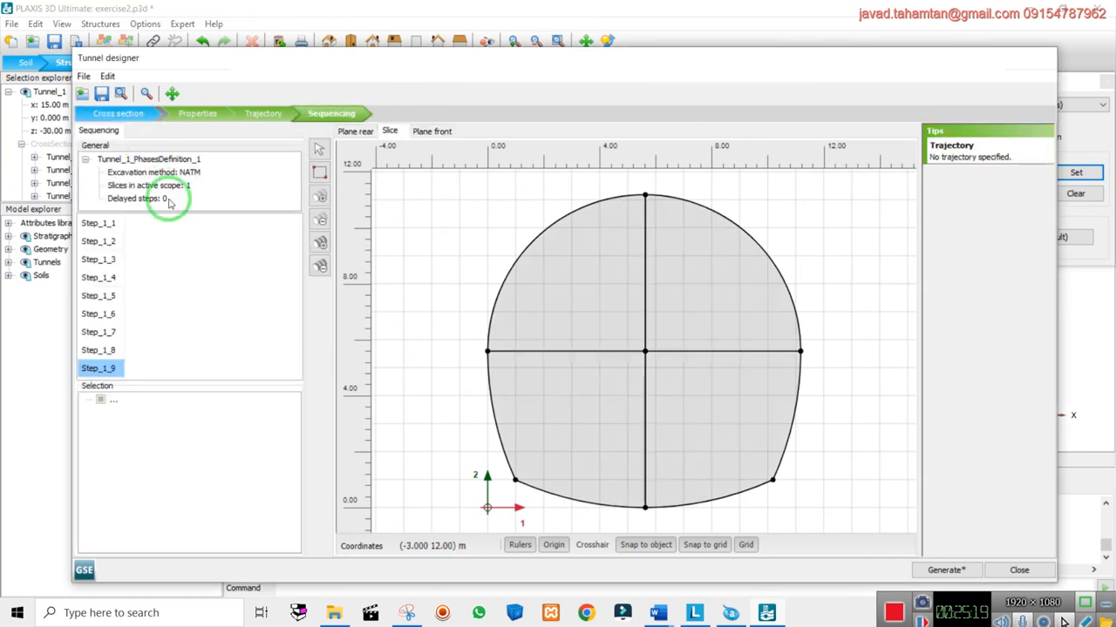
click(100, 224)
right_click(565, 267)
click(612, 320)
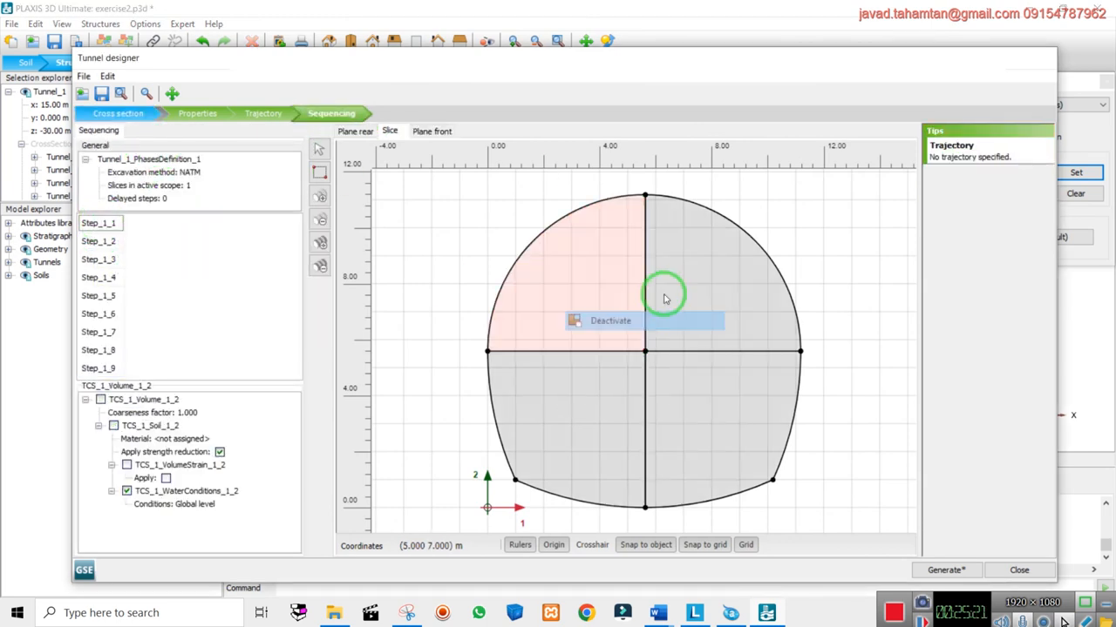
right_click(705, 292)
click(200, 113)
Select all outer horseshoe arcs and walls and create interfaces along them
click(135, 170)
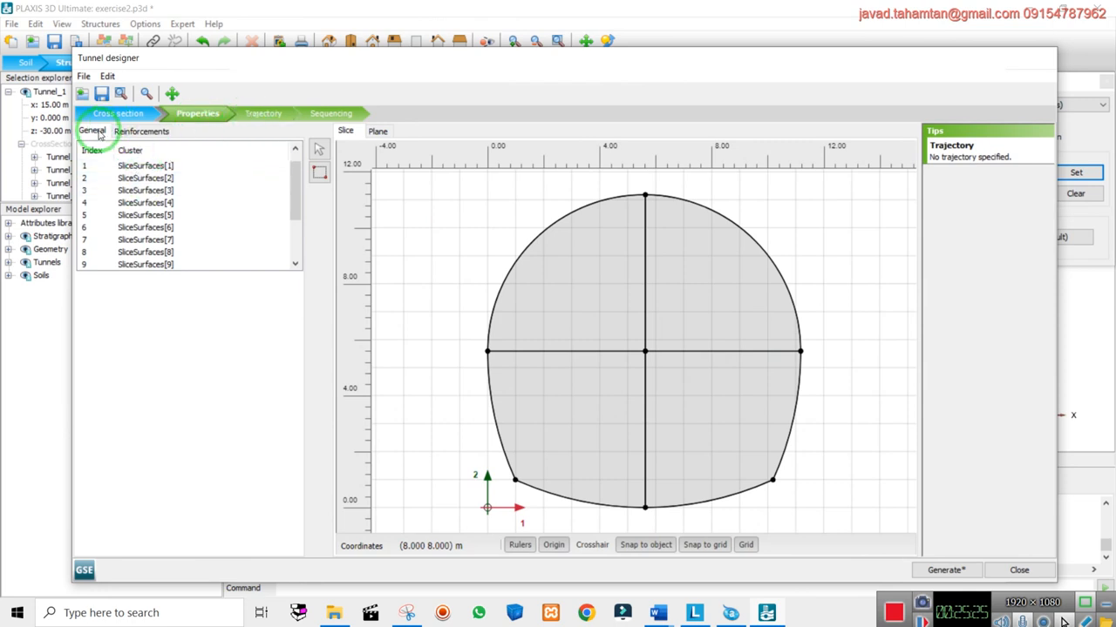
click(130, 166)
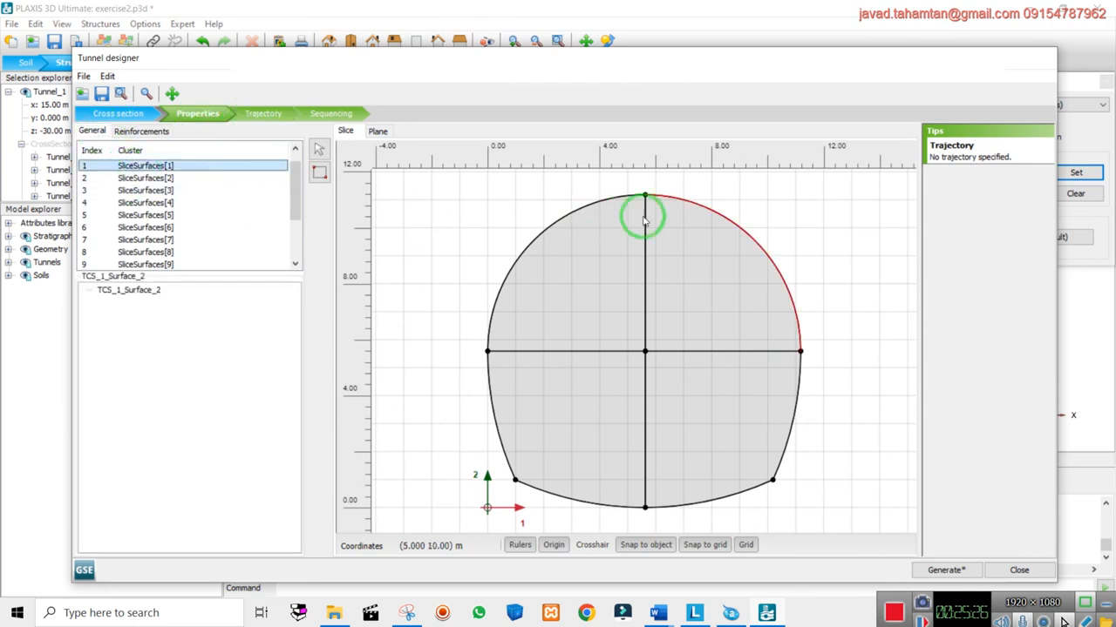
ctrl+click(800, 376)
ctrl+click(723, 498)
ctrl+click(576, 500)
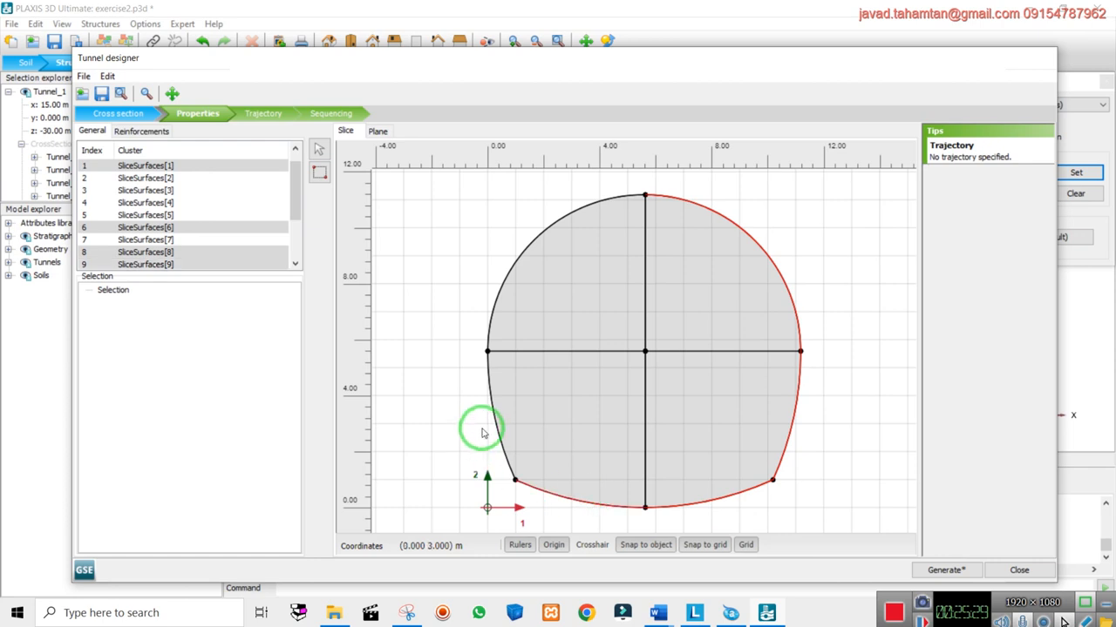
ctrl+click(497, 373)
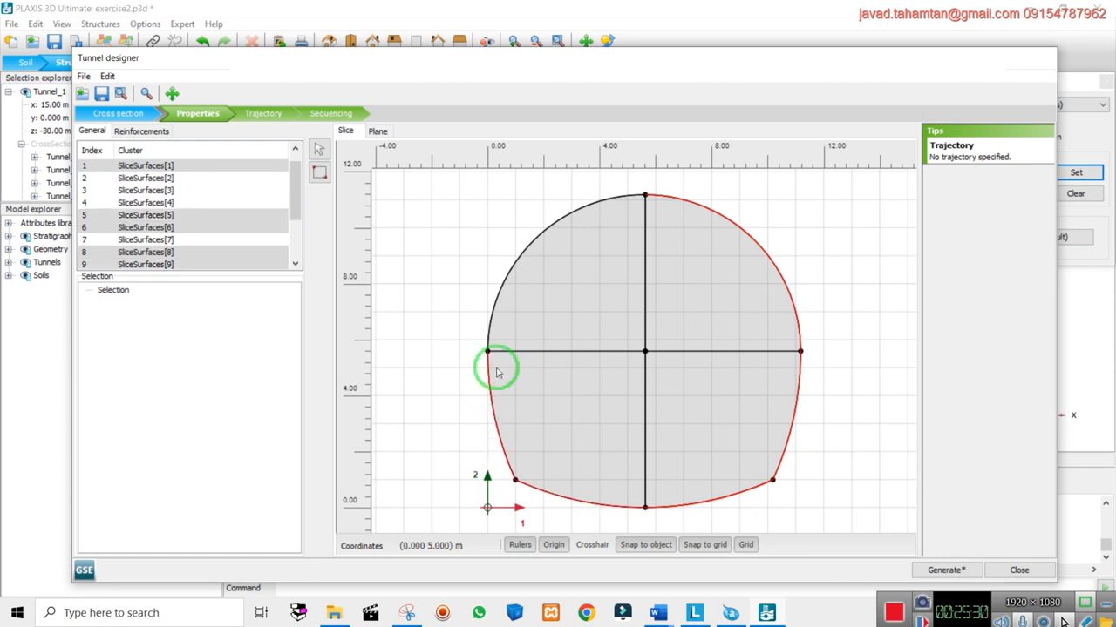
right_click(519, 263)
mouse_move(709, 294)
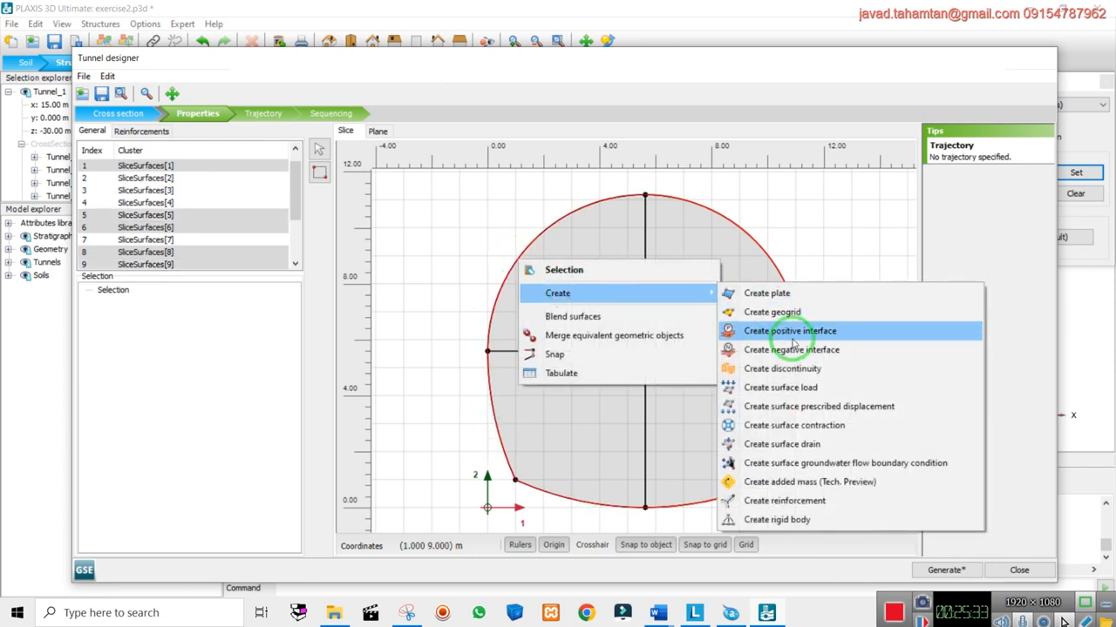
click(793, 340)
click(846, 269)
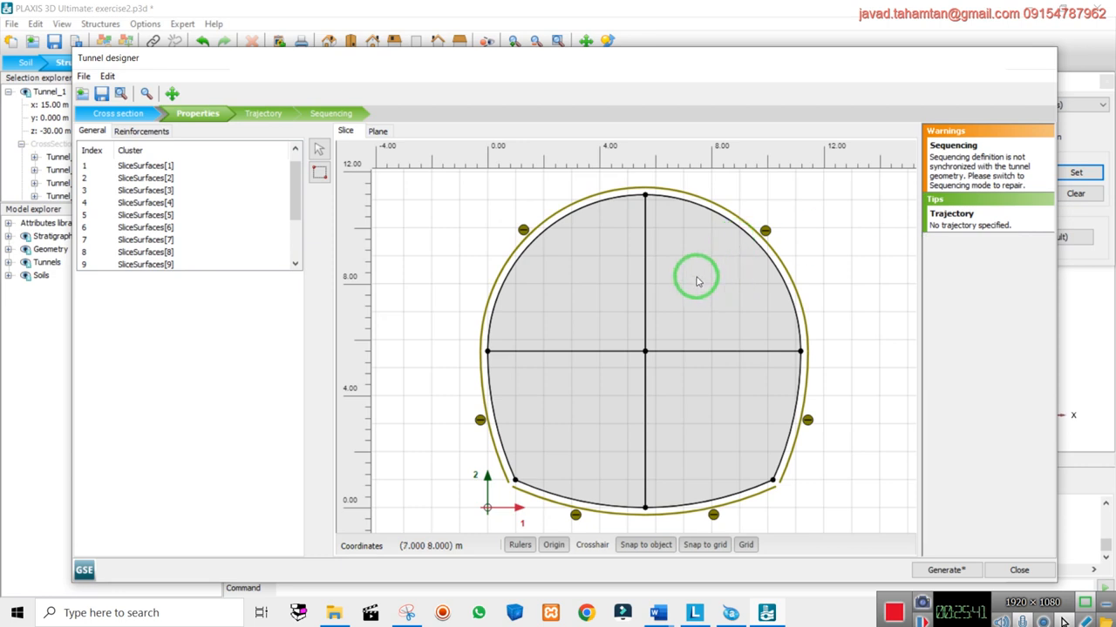
click(537, 242)
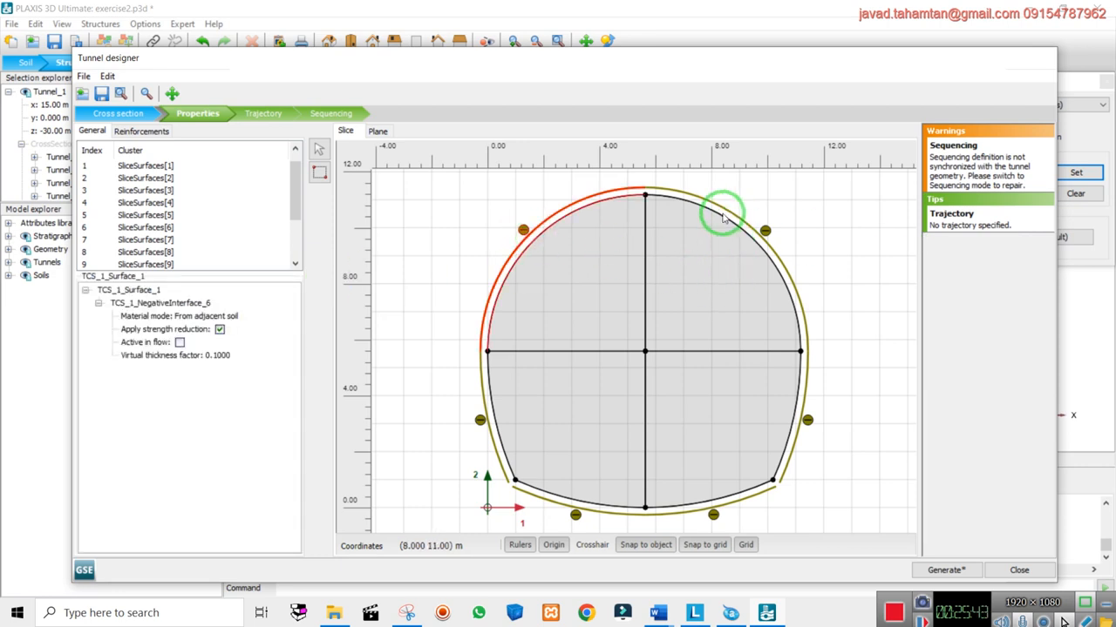
Select every outer interface segment around the tunnel and create plates on them
ctrl+click(723, 219)
ctrl+click(798, 402)
ctrl+click(707, 504)
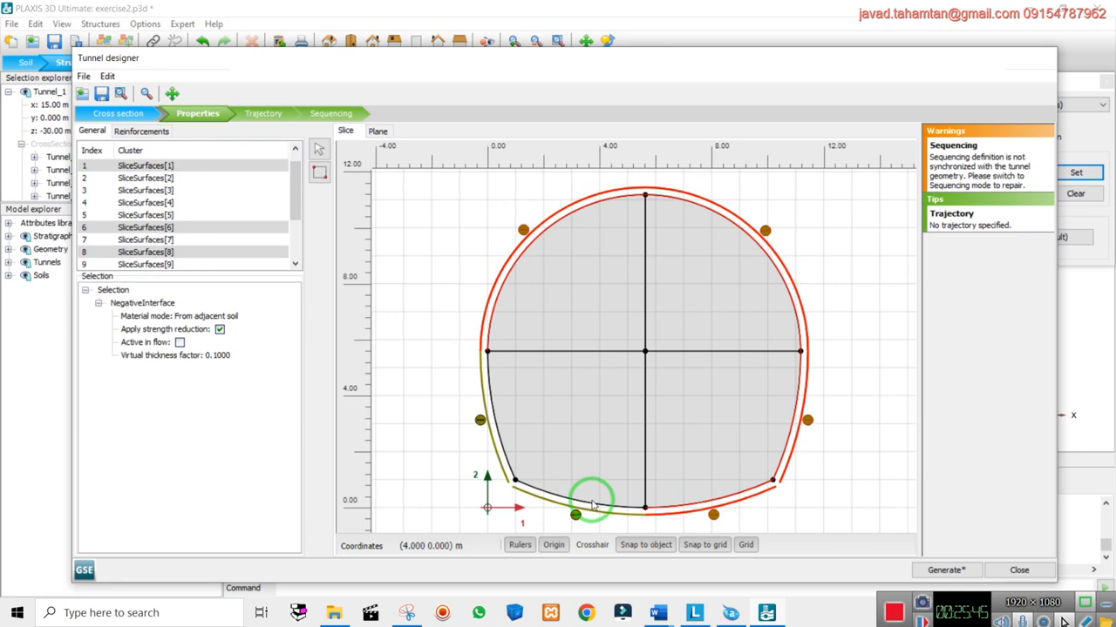
ctrl+click(550, 496)
ctrl+click(500, 446)
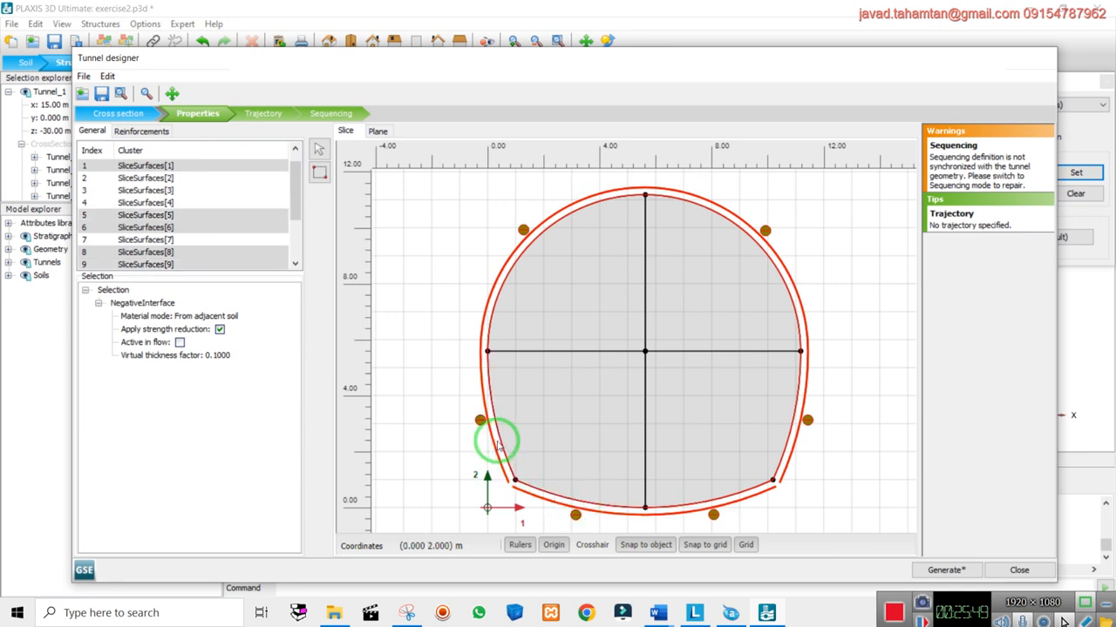
right_click(498, 445)
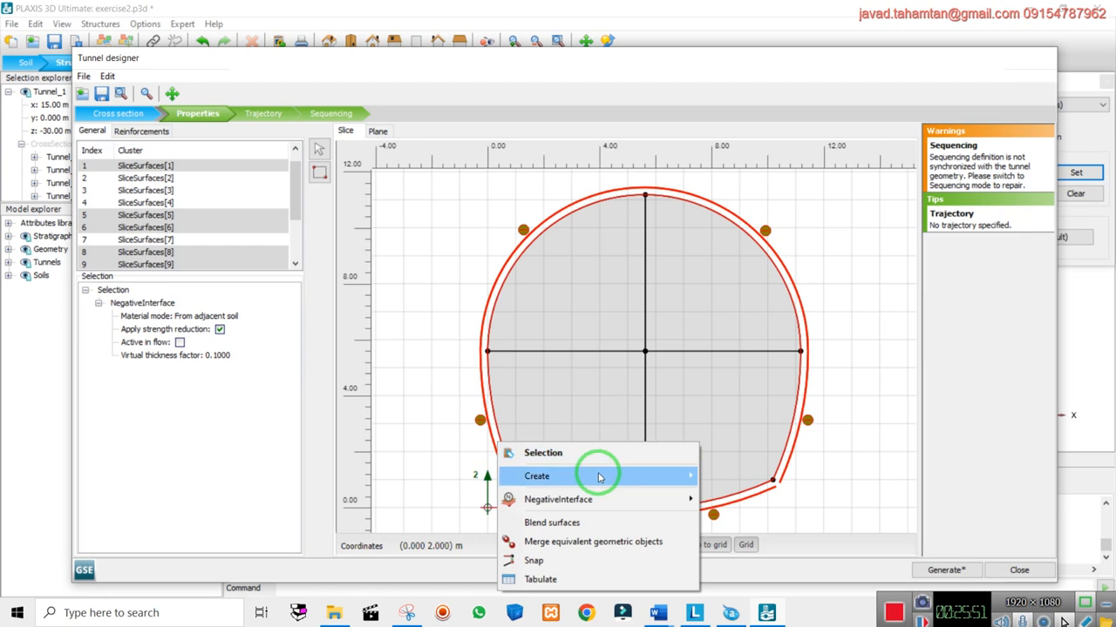
mouse_move(601, 477)
click(750, 288)
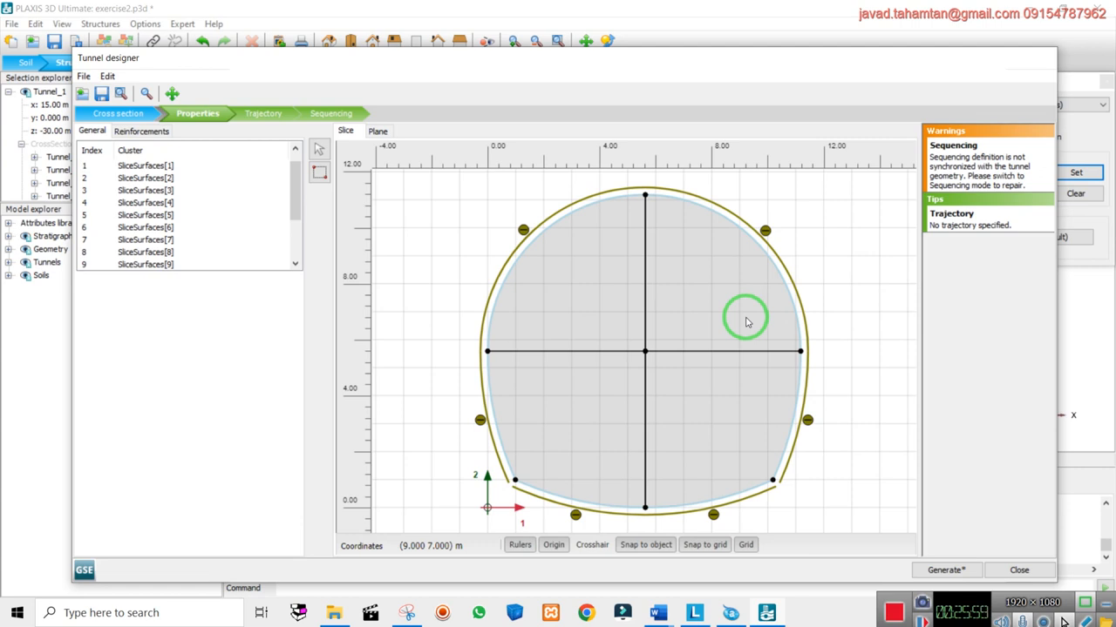
click(330, 113)
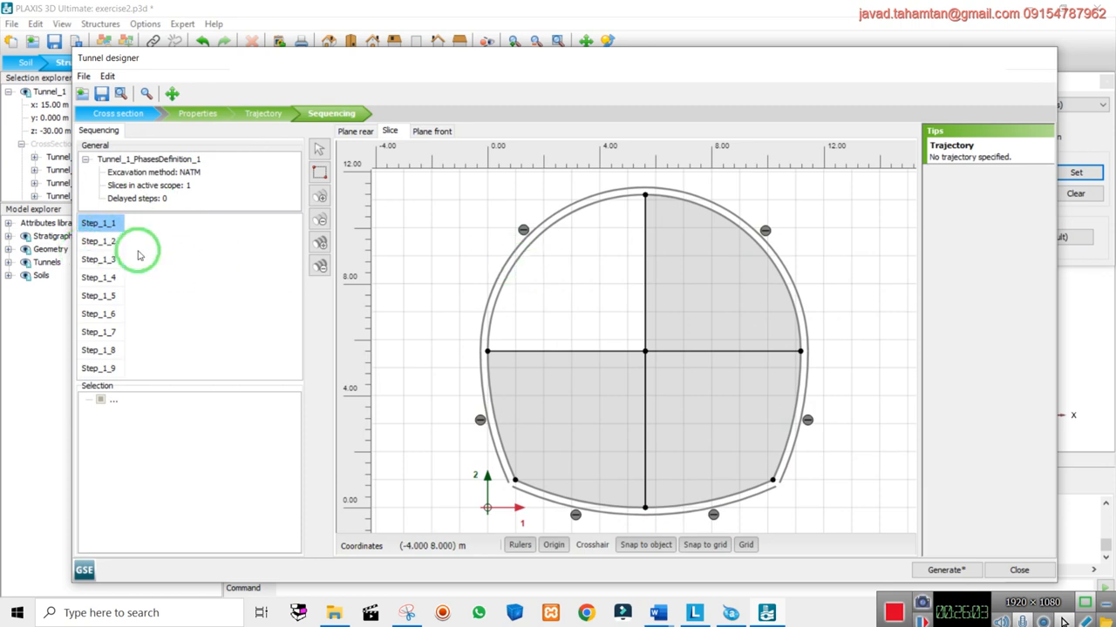
Reactivate the upper-left volume in Step_1_1 and deactivate the upper-left quadrant in the next step
click(100, 242)
click(100, 223)
right_click(573, 270)
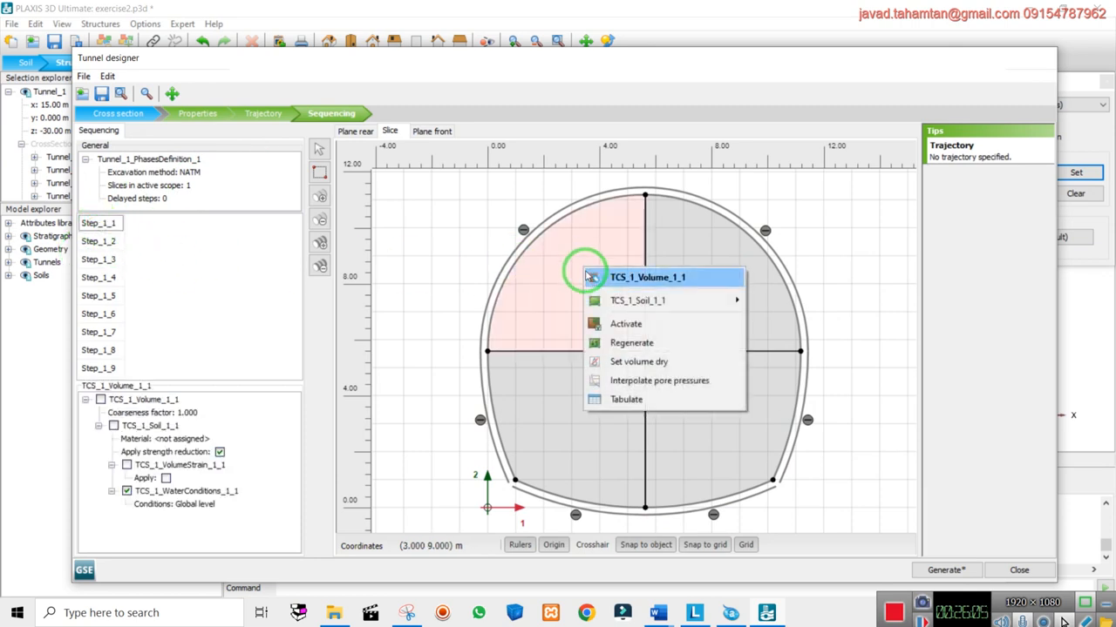
click(602, 319)
click(160, 257)
click(528, 302)
right_click(610, 304)
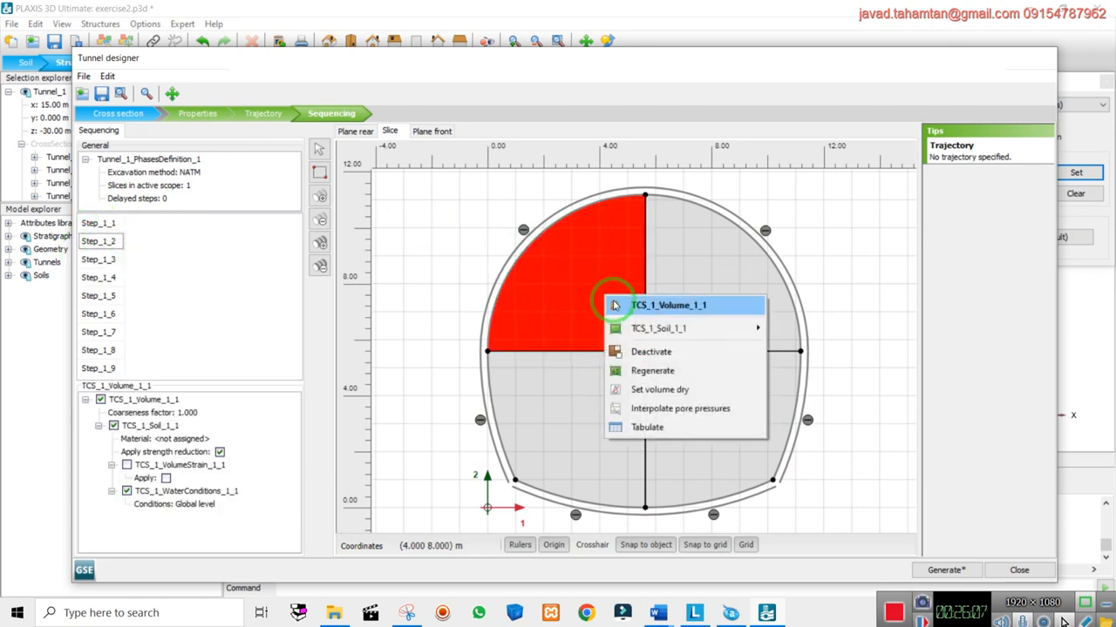
click(610, 351)
click(555, 225)
In Step_1_3, activate the upper-left lining arc and deactivate the upper-left quadrant
click(99, 259)
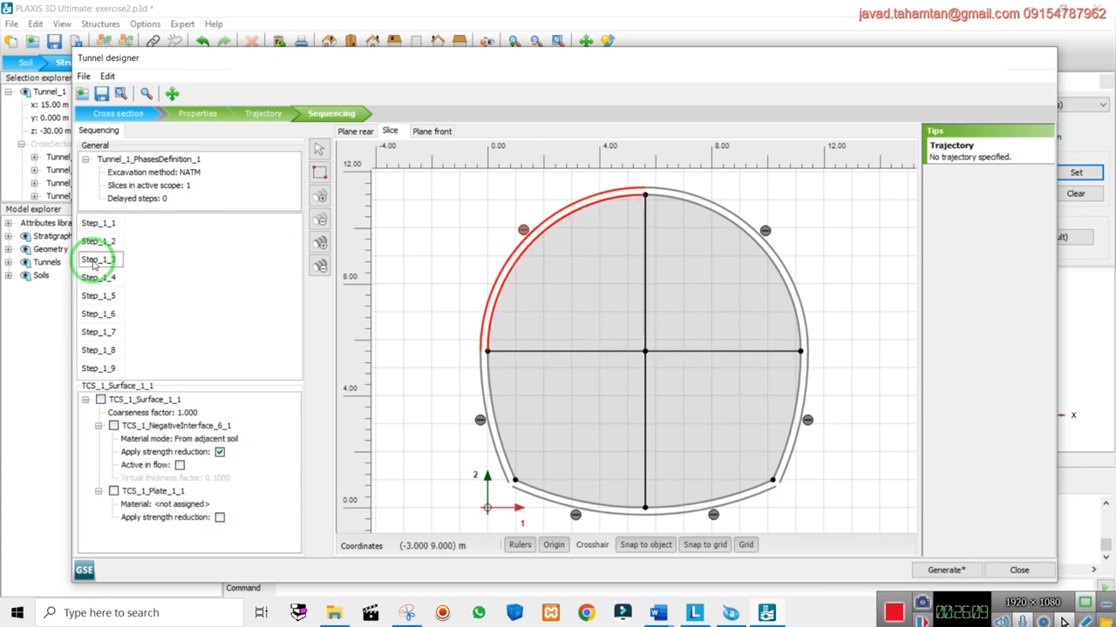
right_click(573, 213)
click(610, 290)
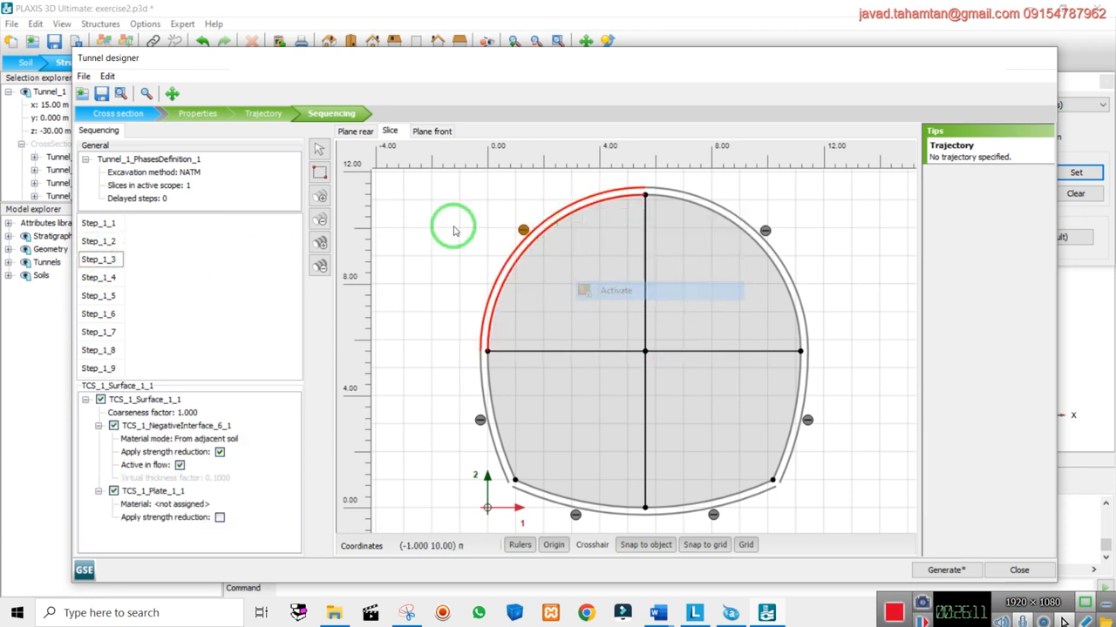
click(411, 241)
click(547, 289)
right_click(551, 291)
click(592, 341)
click(399, 331)
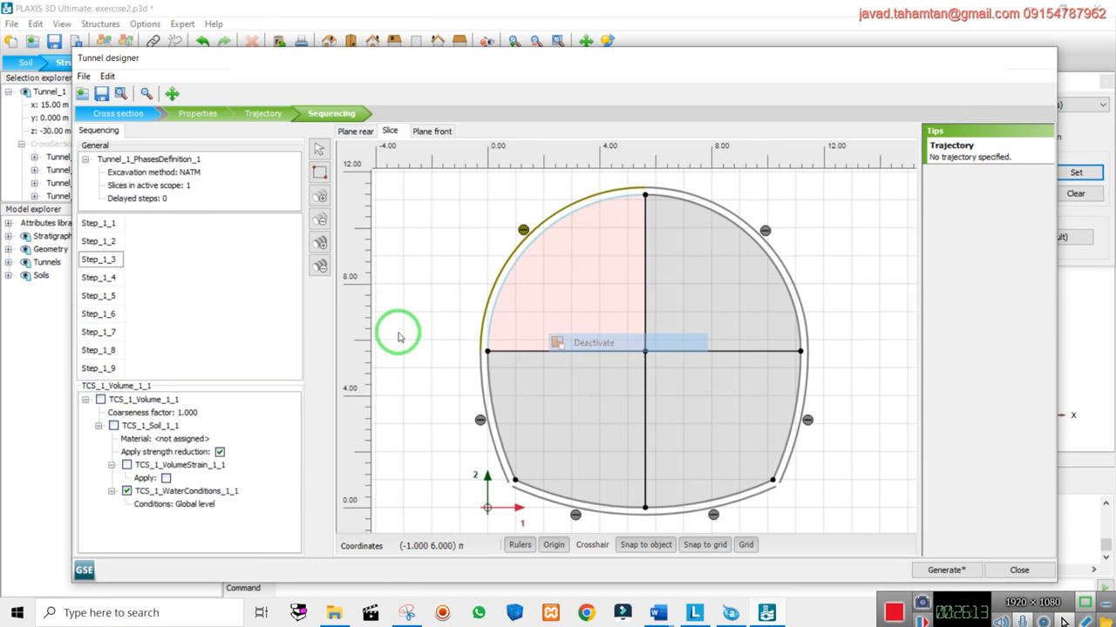
Starting from Step_1_9, remove the later steps one by one until only Step_1_1 remains
click(101, 368)
click(321, 218)
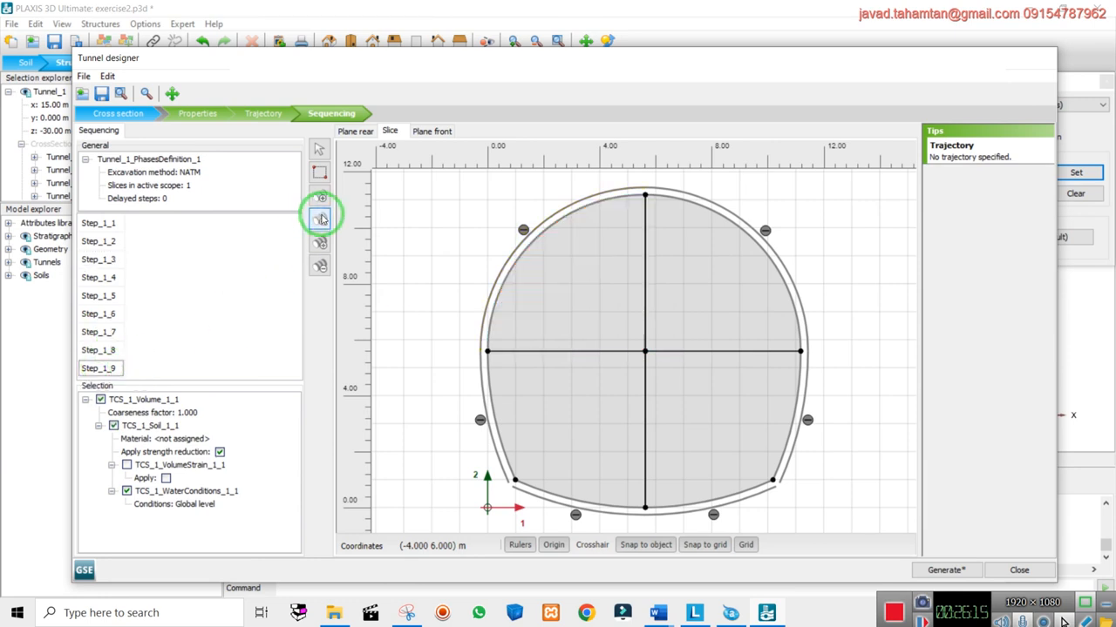
click(321, 219)
click(321, 218)
click(320, 218)
click(321, 220)
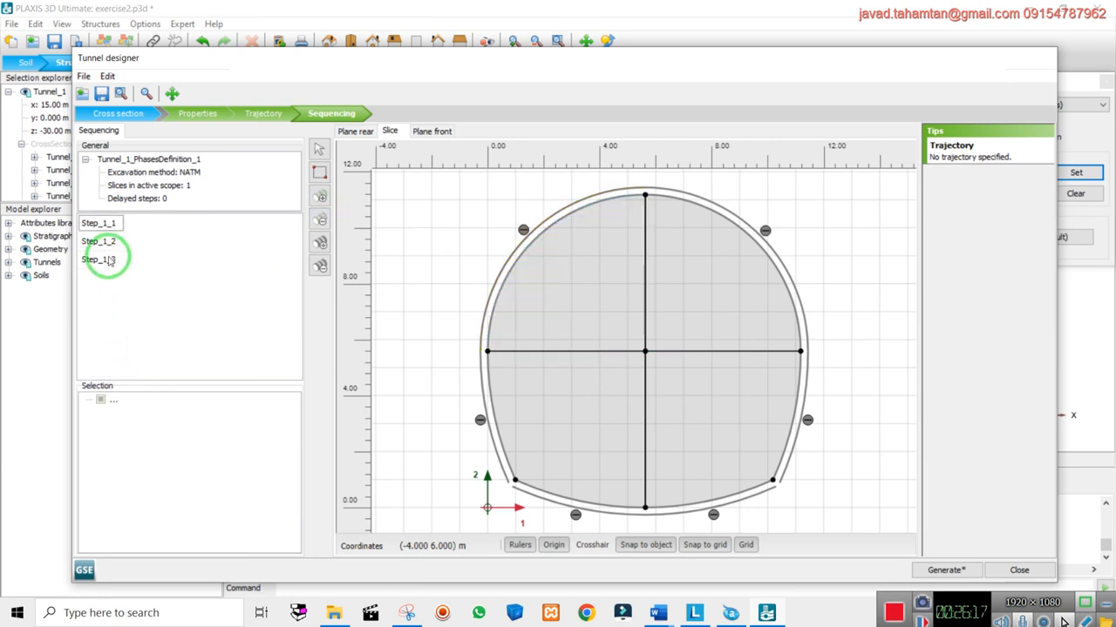
click(96, 260)
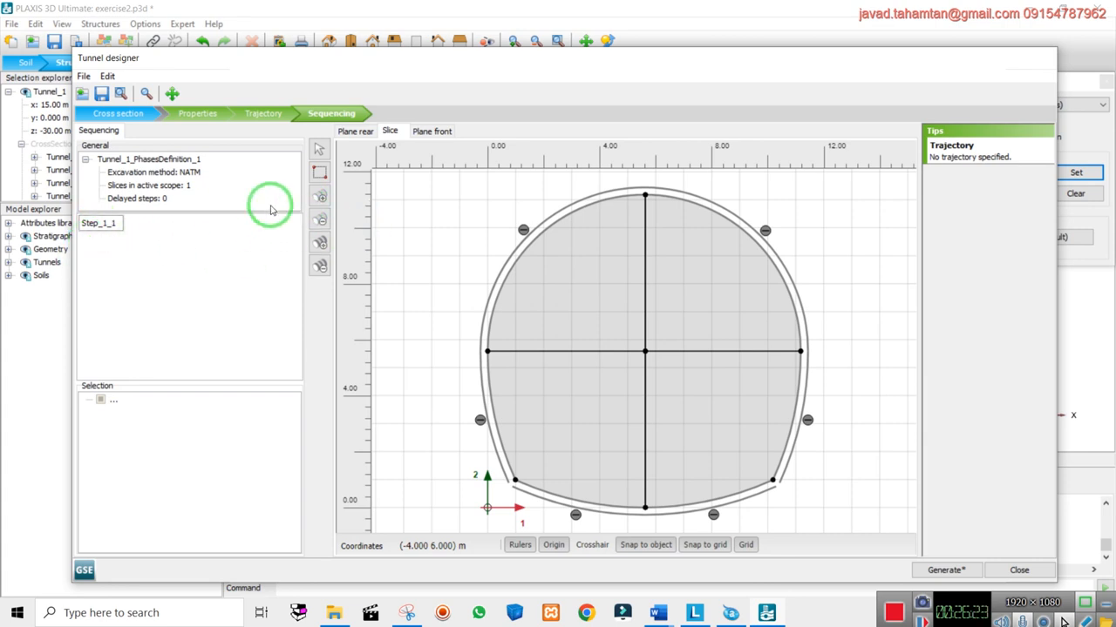
Add Step_1_2 excavating the upper-left quadrant, then Step_1_3 activating the upper-left lining arc
click(320, 196)
right_click(628, 279)
click(674, 339)
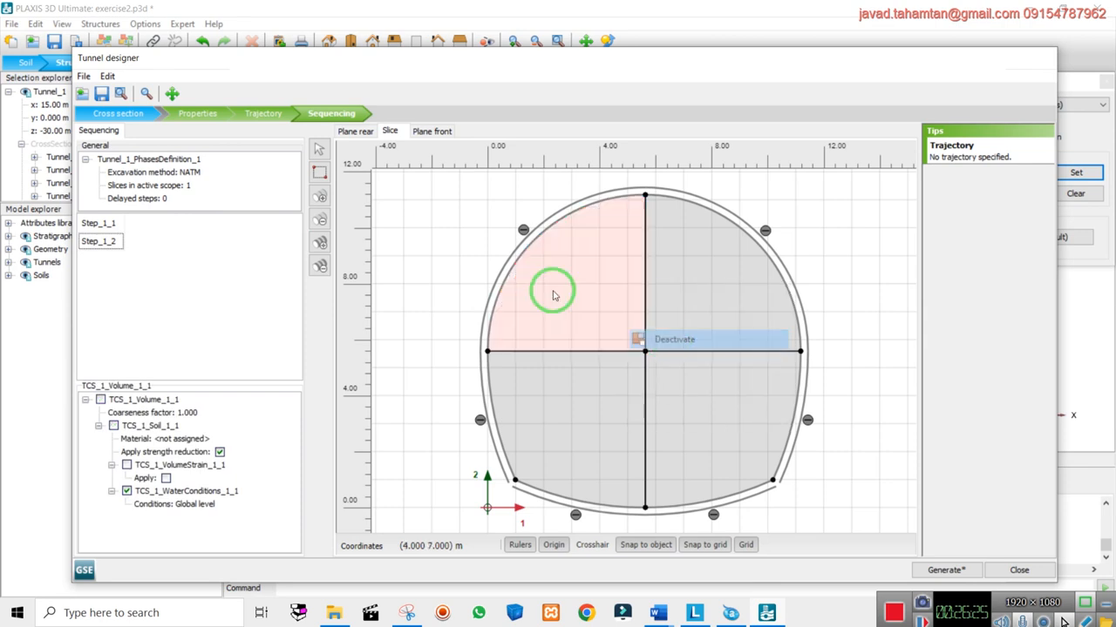
click(320, 196)
click(103, 241)
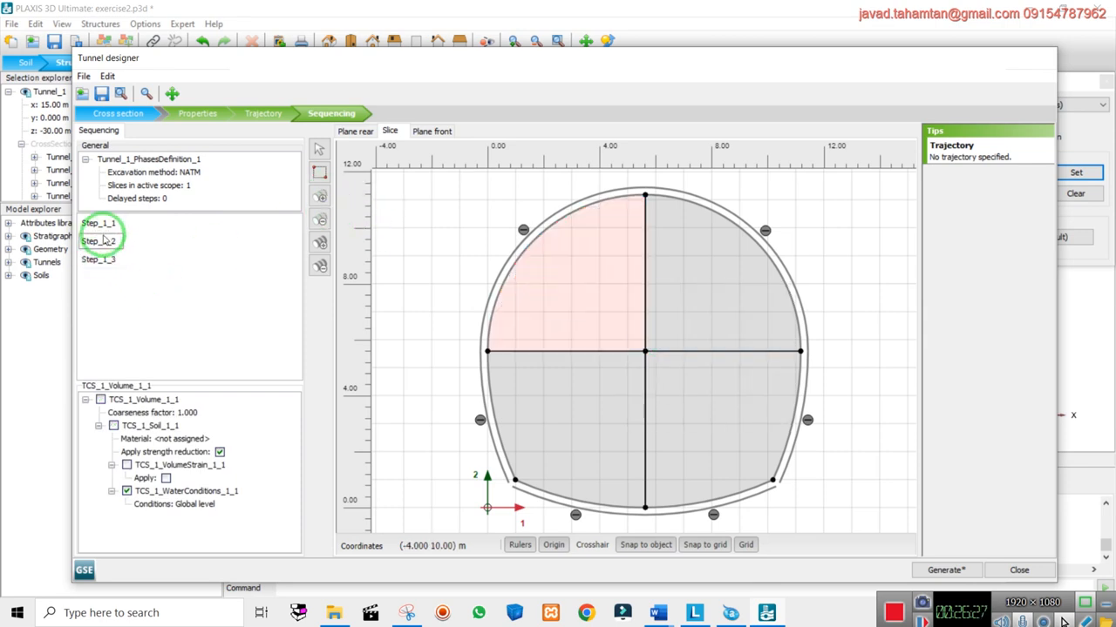
click(482, 229)
click(101, 259)
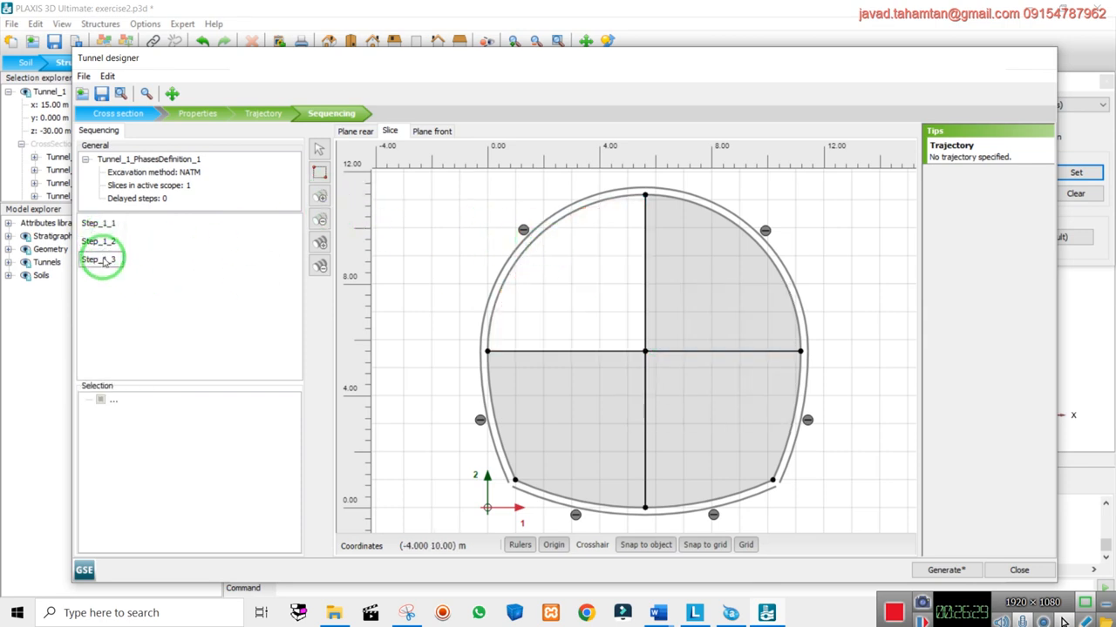
click(542, 226)
right_click(542, 226)
click(593, 301)
click(471, 205)
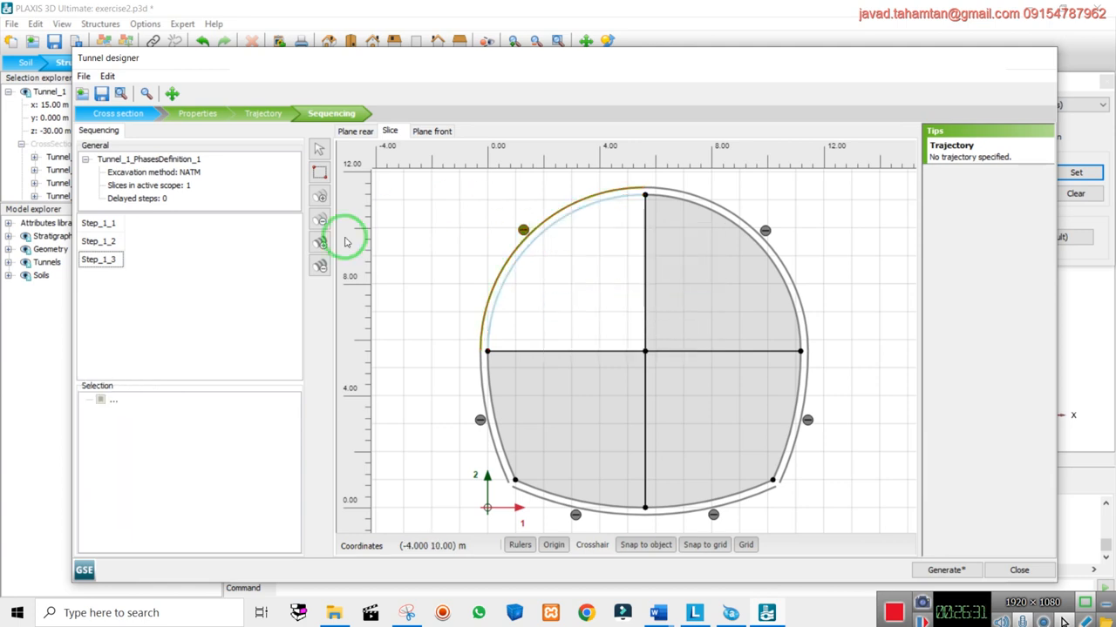
Add Step_1_4 excavating the upper-right quadrant, then Step_1_5 activating the upper-right lining arc
click(320, 197)
click(101, 277)
right_click(676, 270)
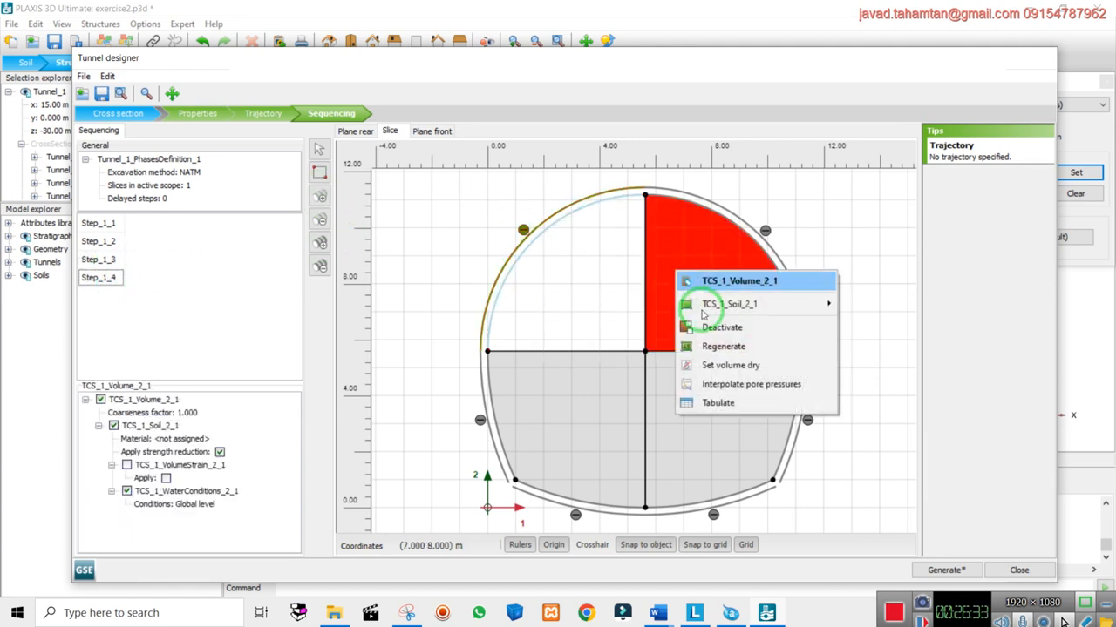
click(721, 328)
click(523, 252)
click(319, 196)
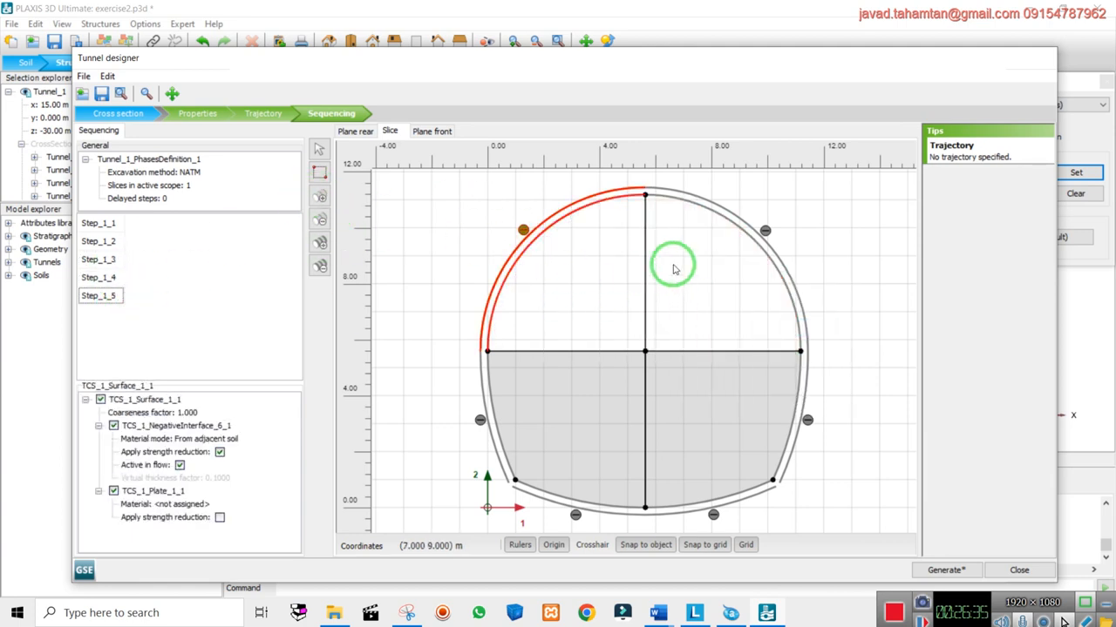
right_click(689, 207)
click(732, 282)
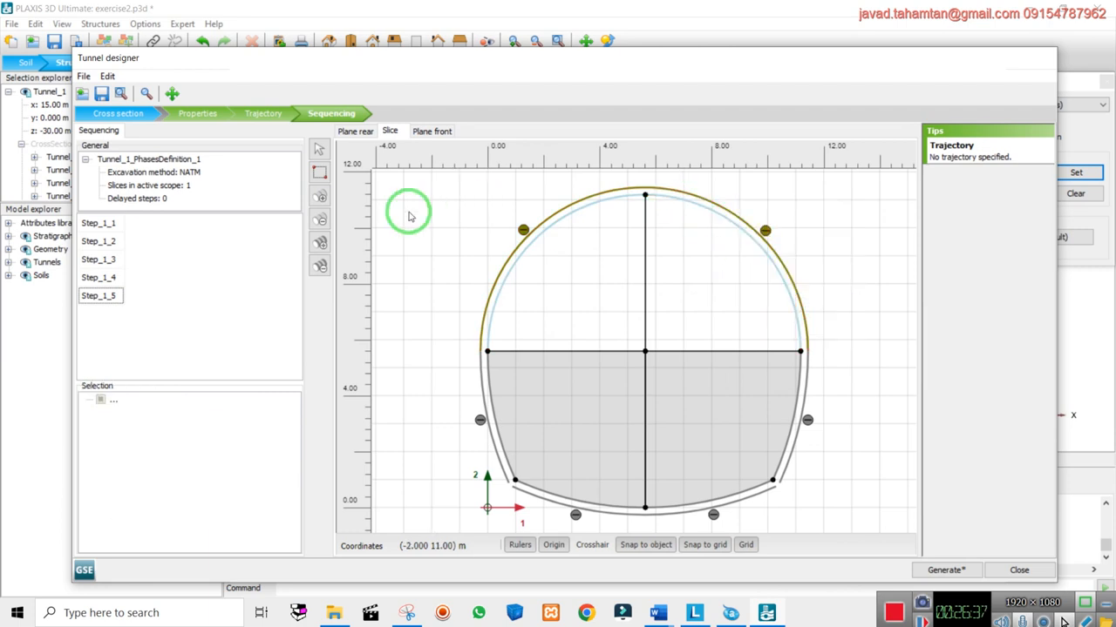
Add Step_1_6 excavating the lower-left quadrant, then Step_1_7 activating the lower-left and bottom-left lining arcs
click(314, 221)
right_click(556, 385)
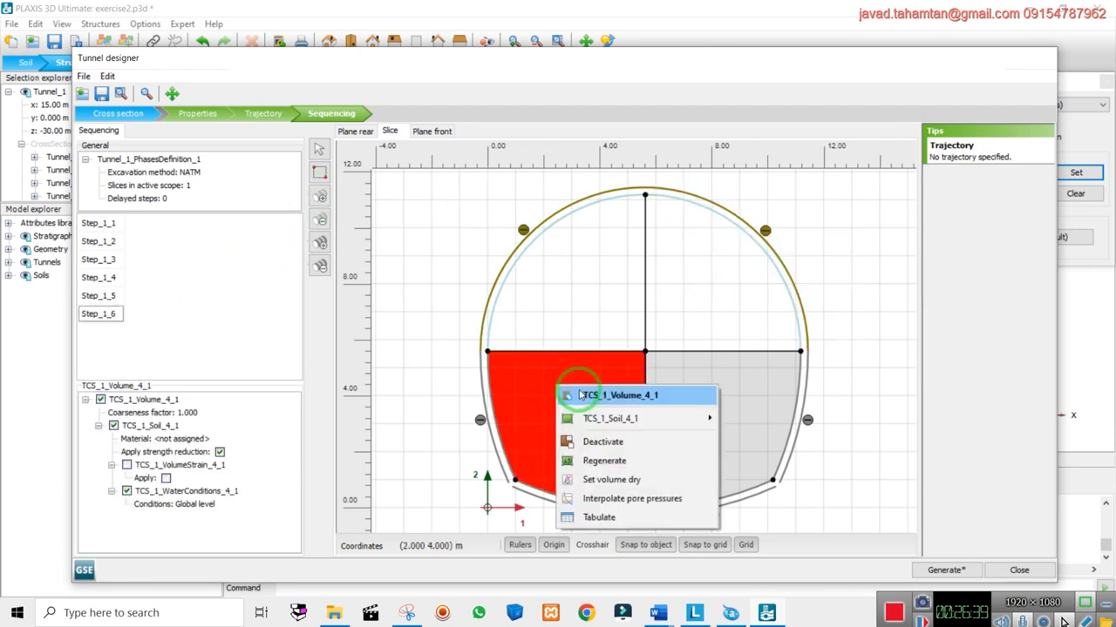
click(604, 442)
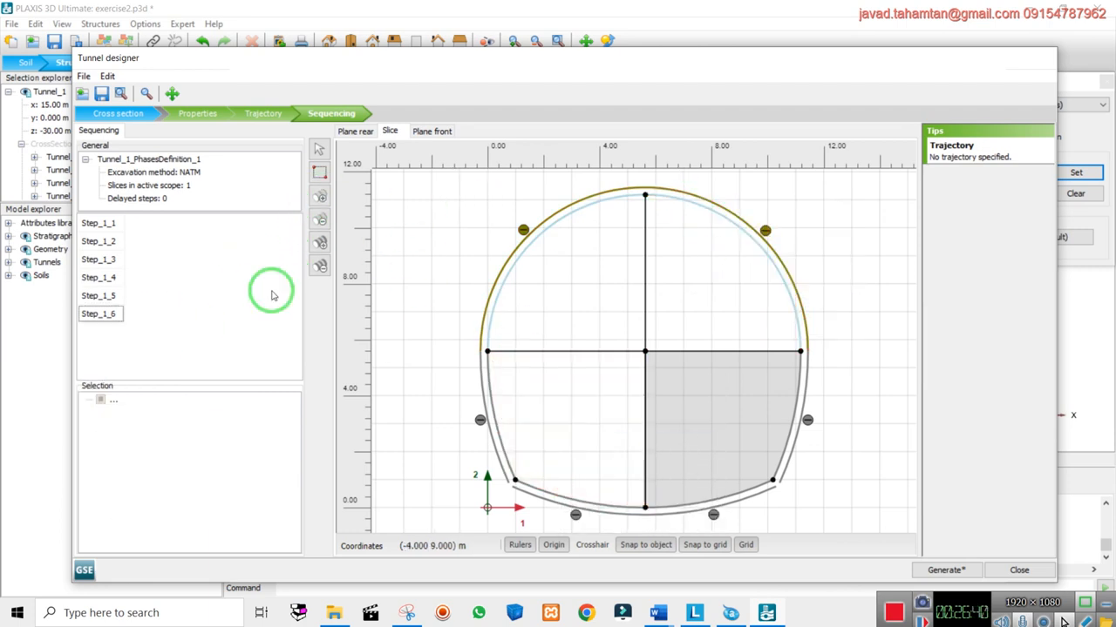
click(319, 197)
right_click(484, 406)
click(530, 480)
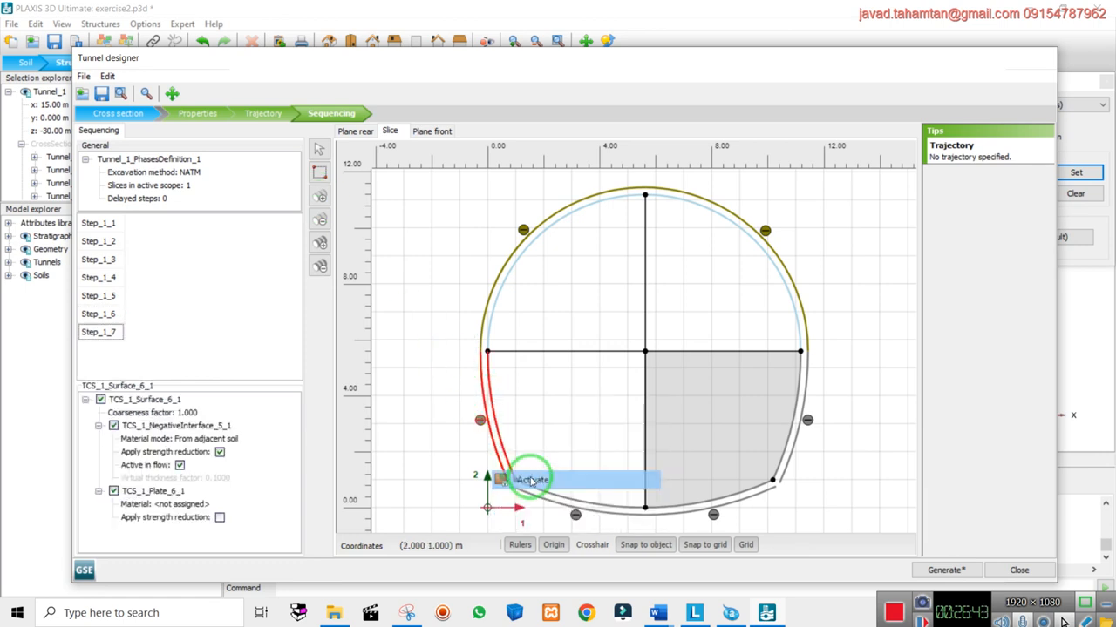
right_click(545, 496)
click(589, 443)
click(417, 272)
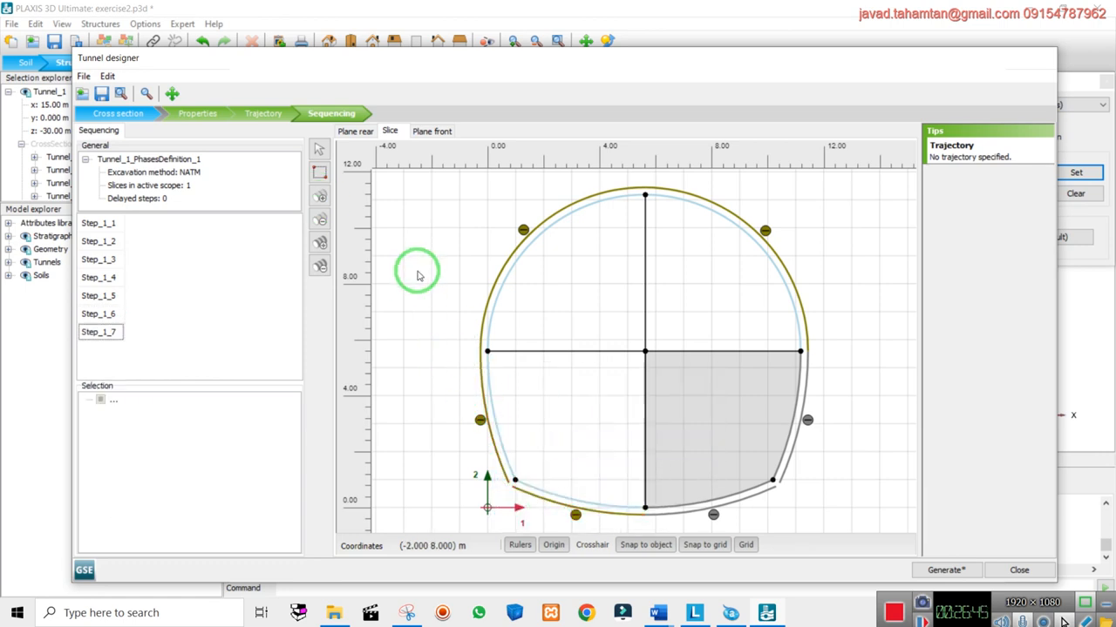
Add Step_1_8 excavating the lower-right quadrant, then Step_1_9 activating the right-side and bottom lining arcs
click(323, 196)
right_click(711, 385)
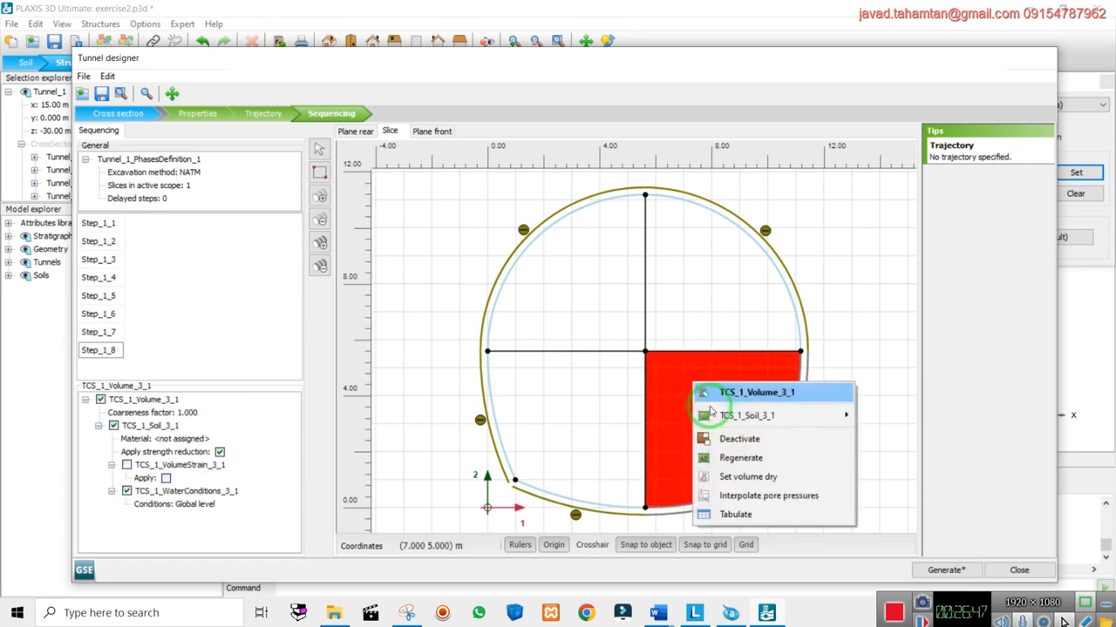
click(741, 439)
click(319, 265)
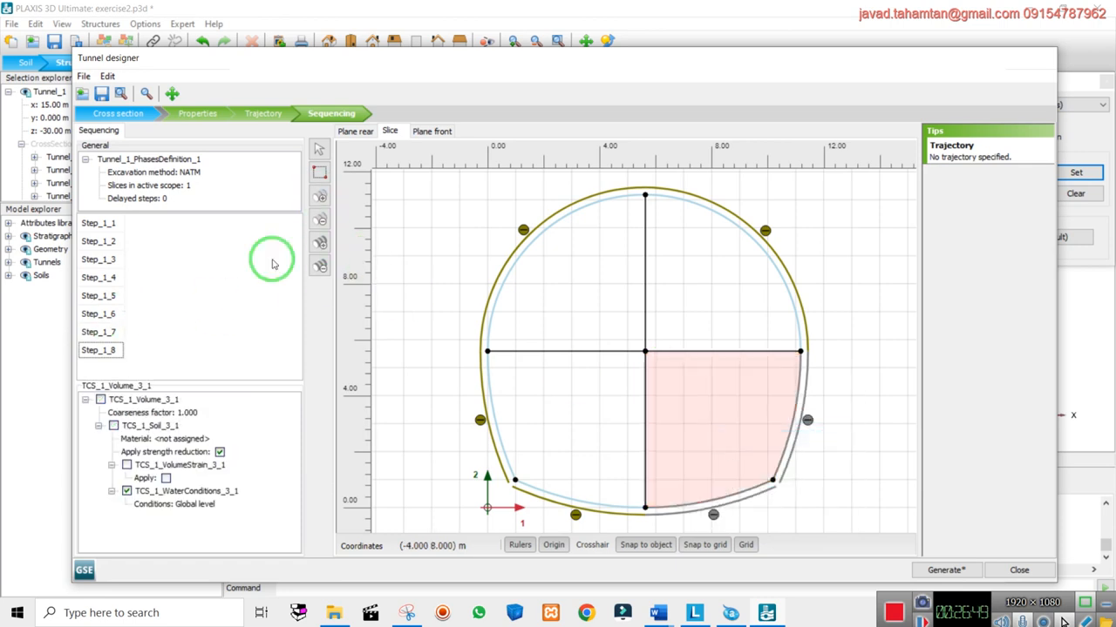
ctrl+click(747, 490)
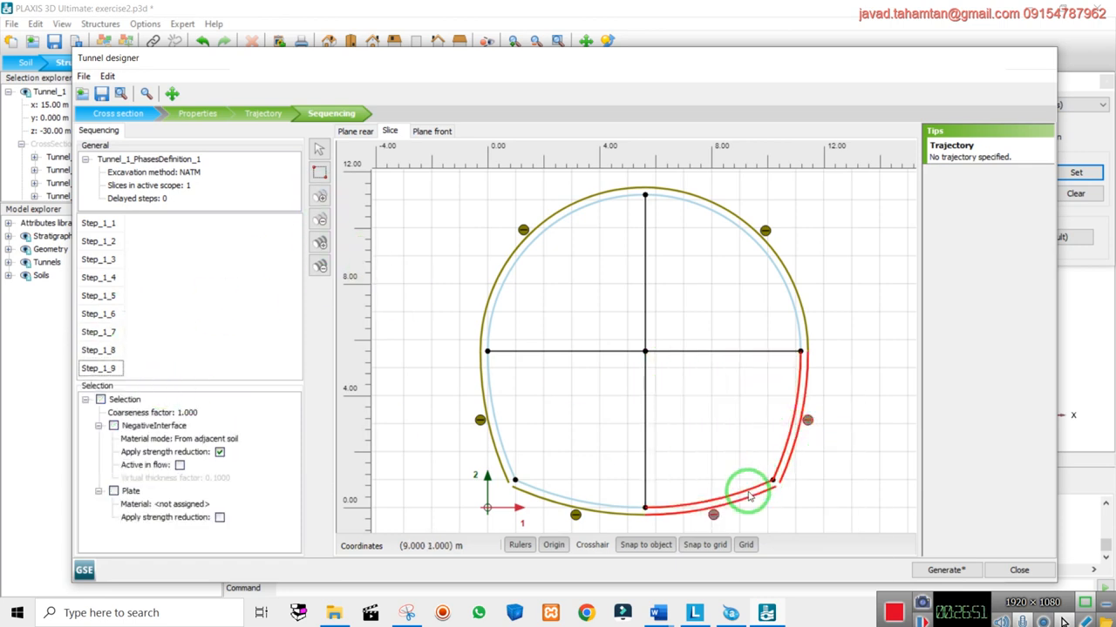
right_click(747, 490)
click(871, 404)
right_click(800, 394)
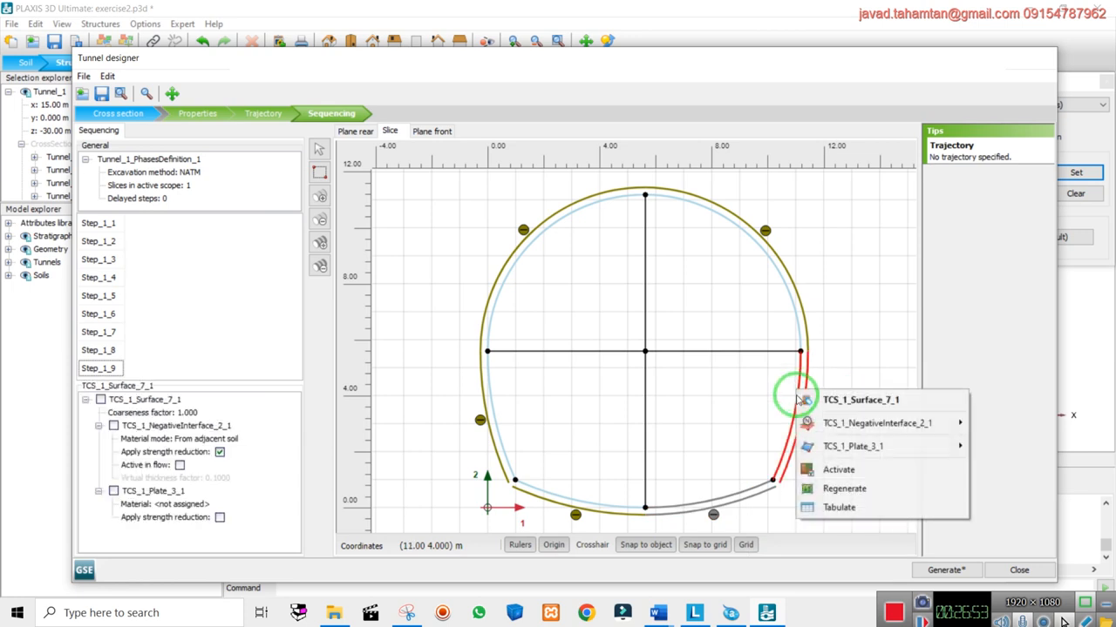
click(836, 468)
right_click(762, 490)
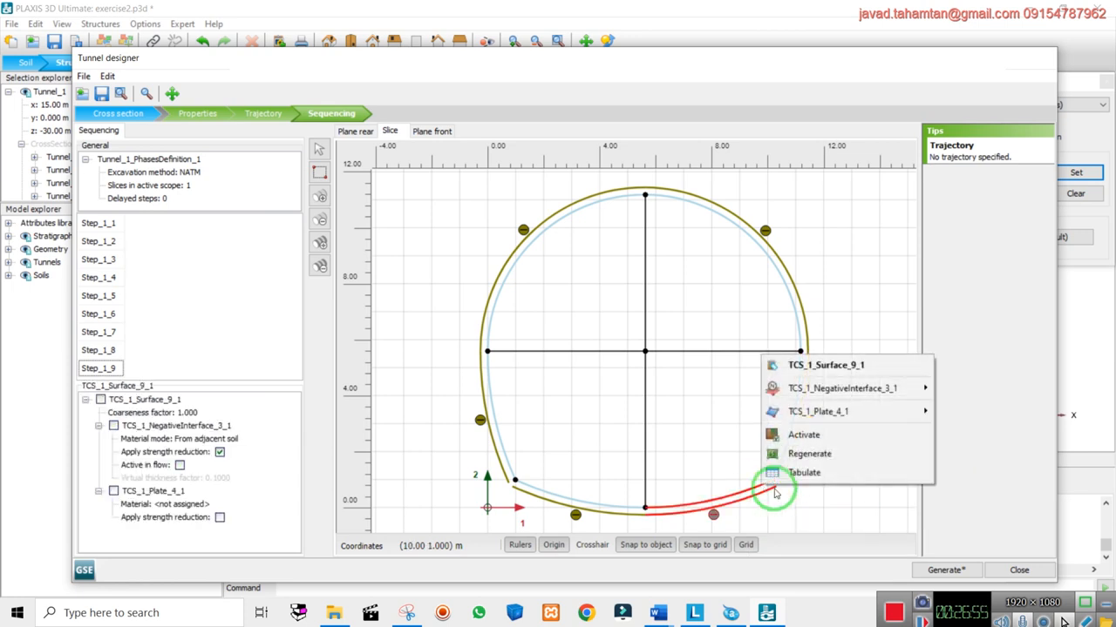
click(810, 436)
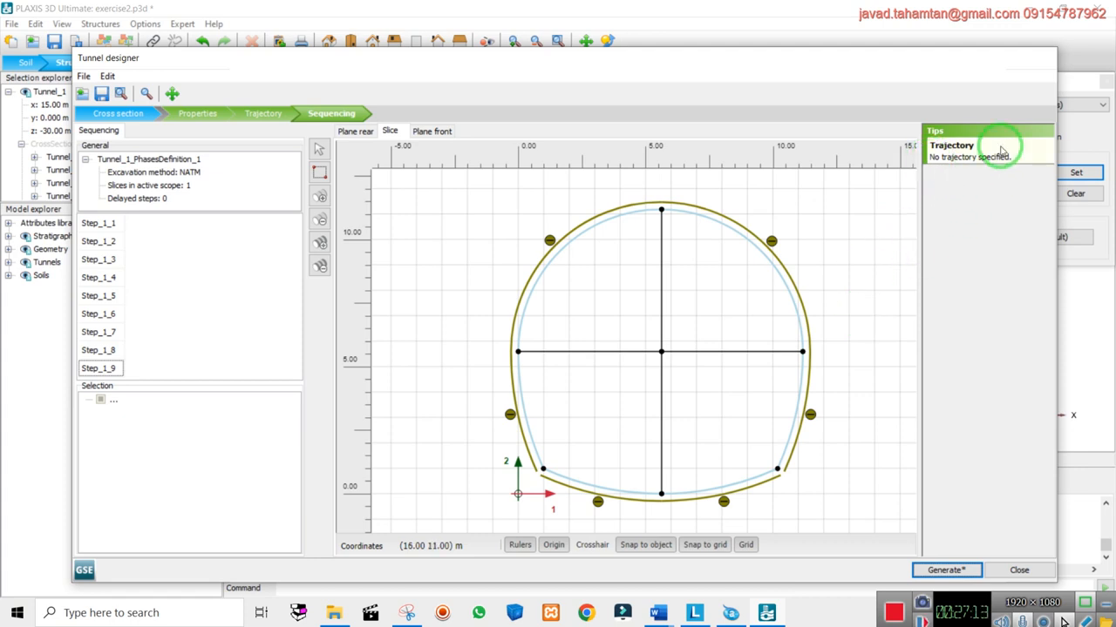
click(262, 114)
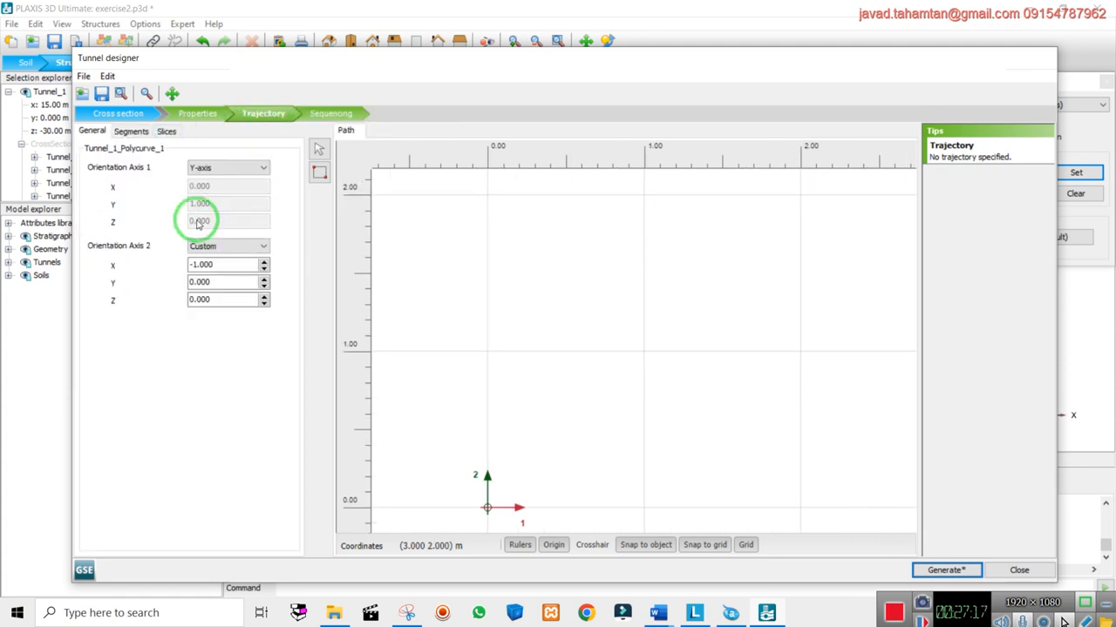
Add a straight 100 m line segment to the tunnel trajectory and show its slicing settings
click(167, 131)
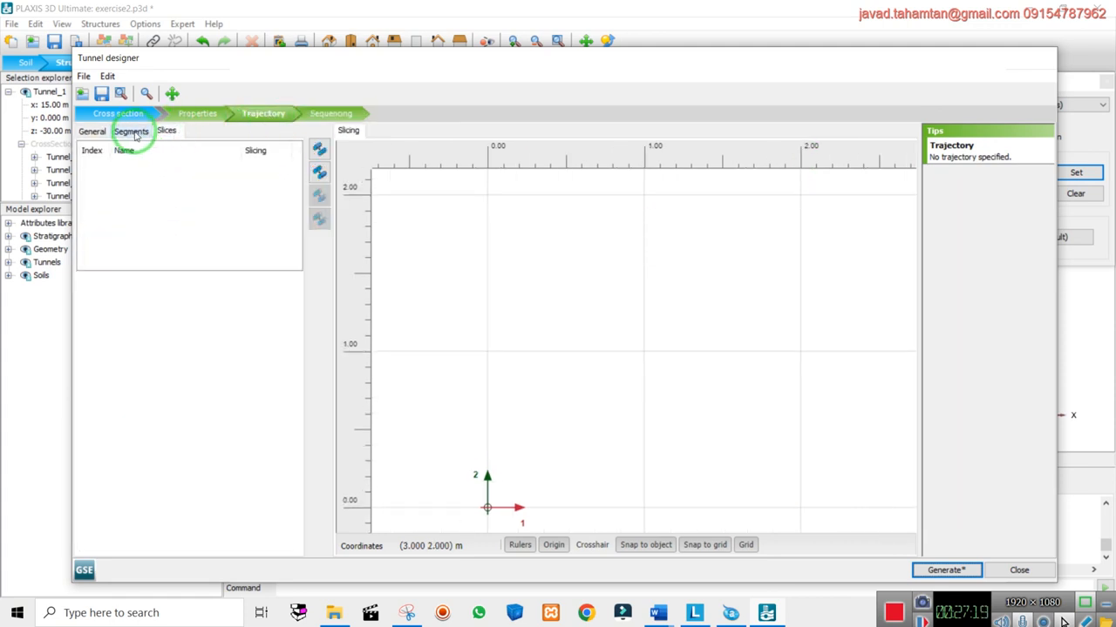
click(133, 133)
click(92, 131)
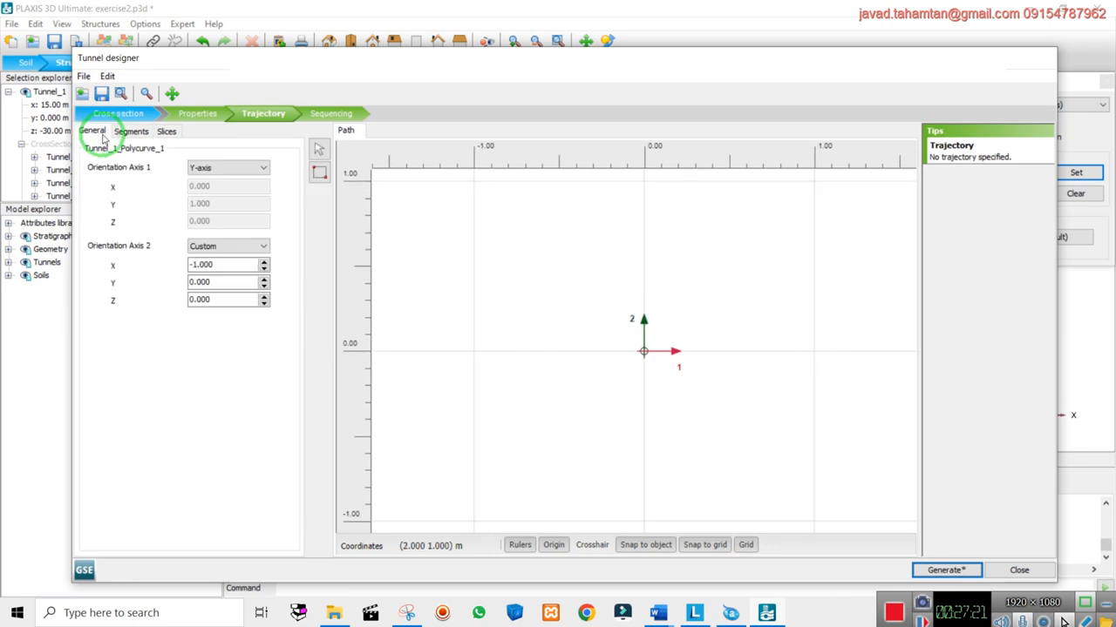
click(126, 132)
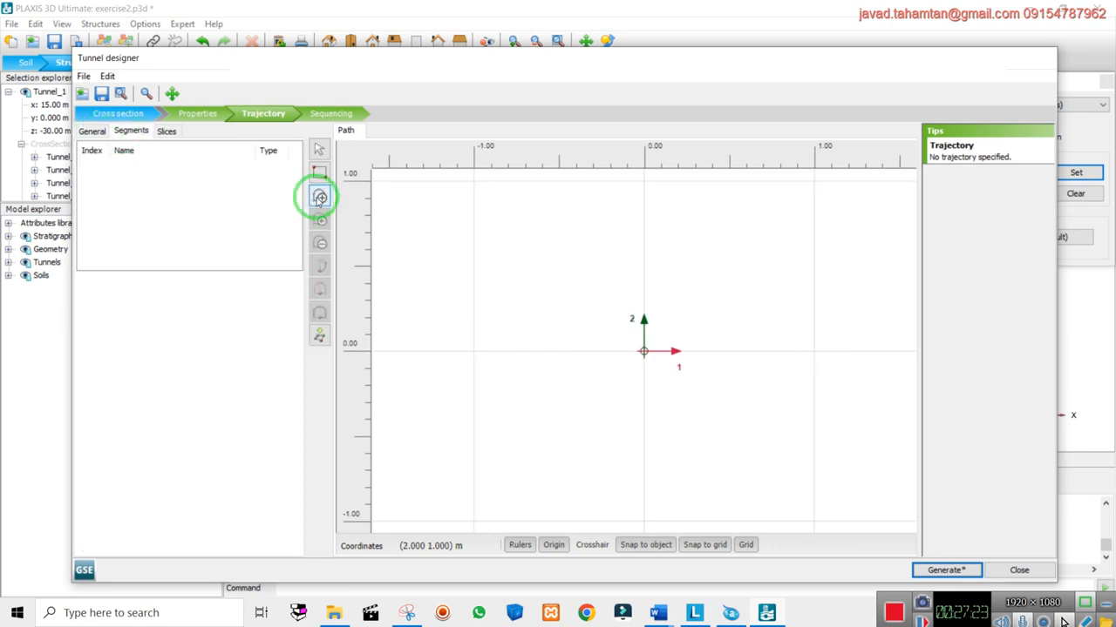
click(161, 132)
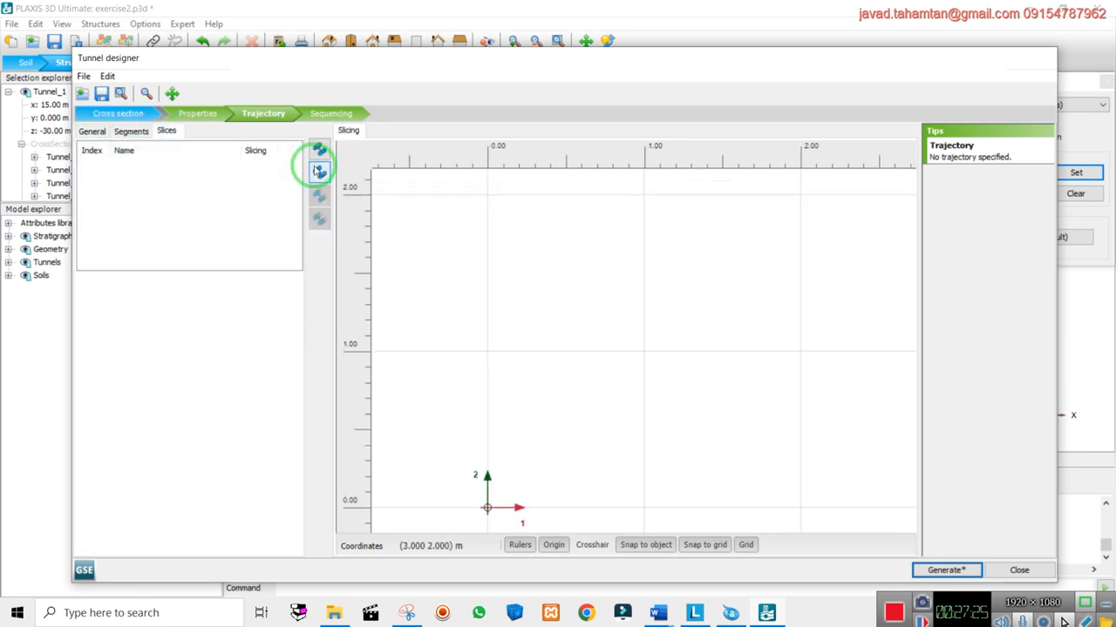
click(131, 130)
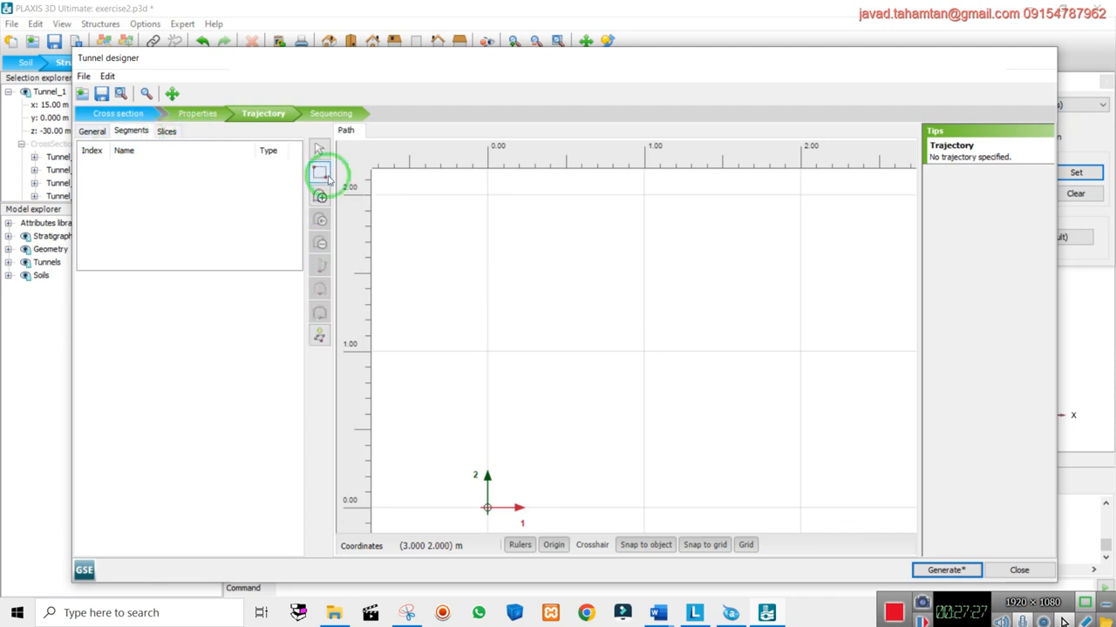
click(319, 171)
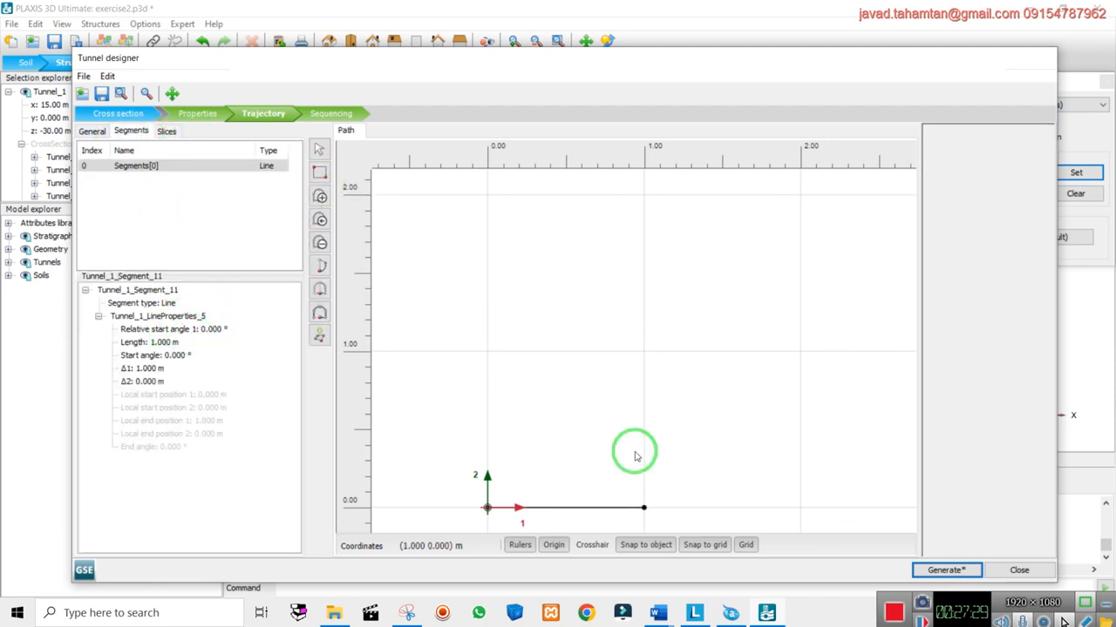
click(162, 344)
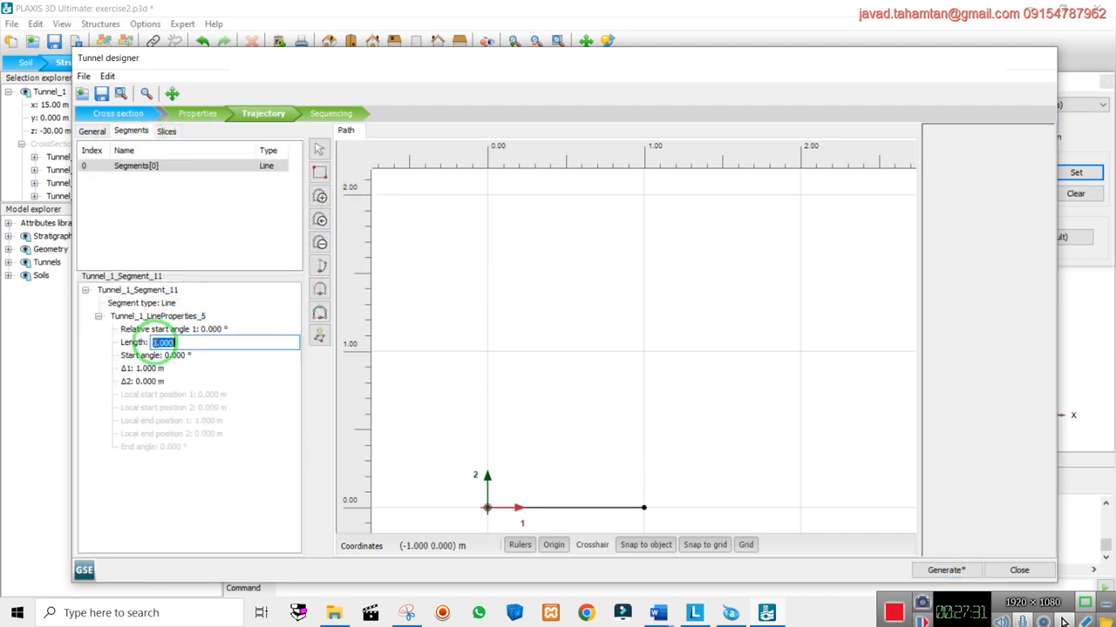
key(Return)
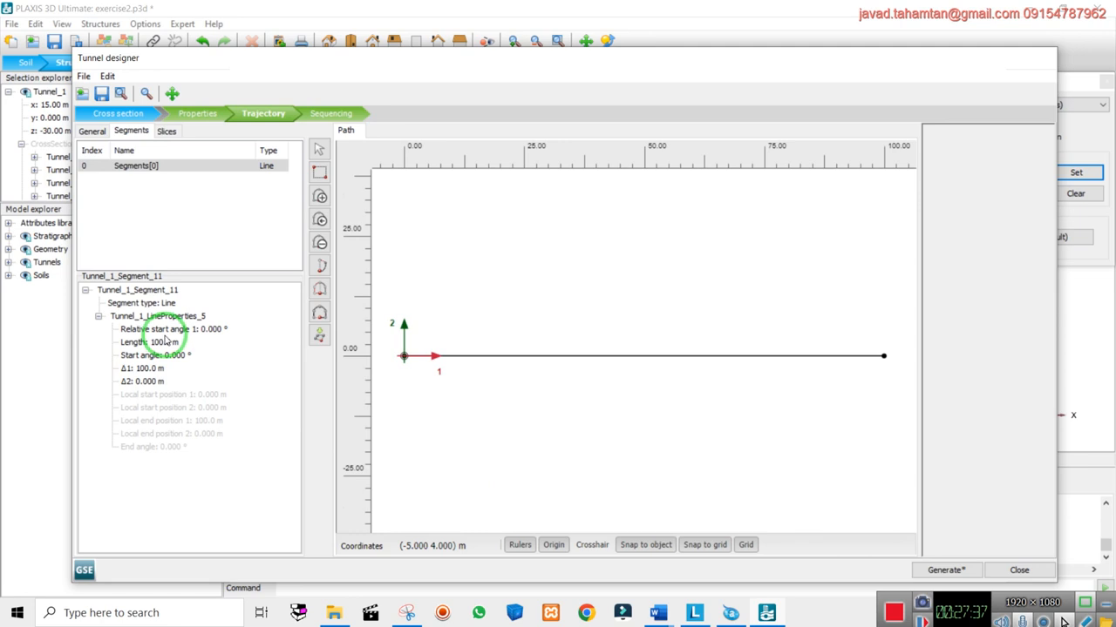
click(166, 131)
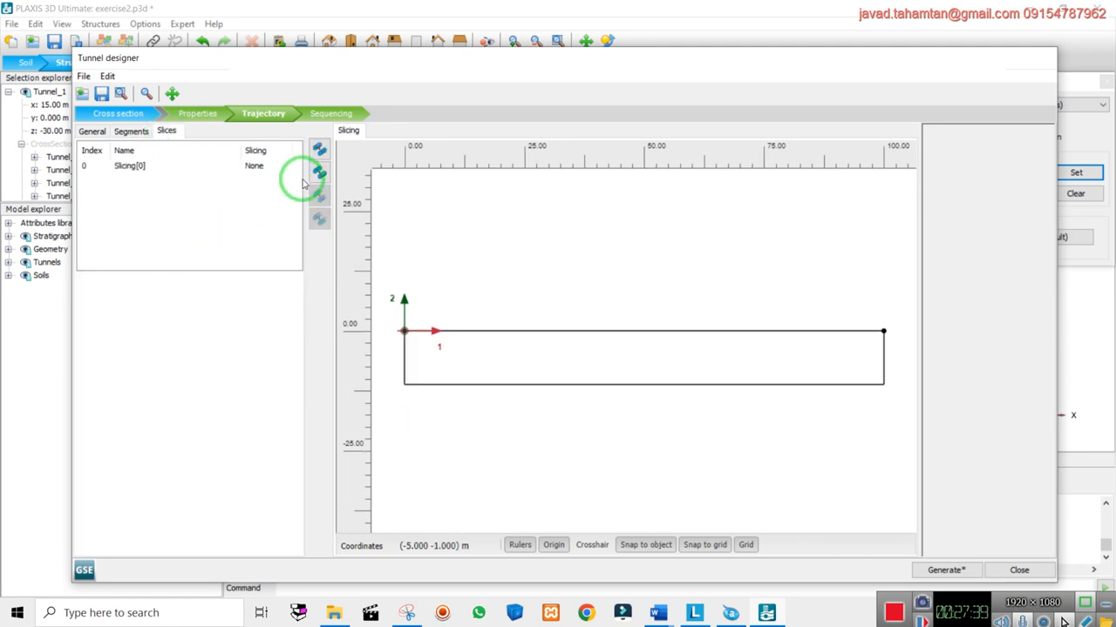
Set Slicing[0] to slice by Length with a 2 m slice length, giving 50 slices
click(169, 166)
click(174, 303)
click(174, 306)
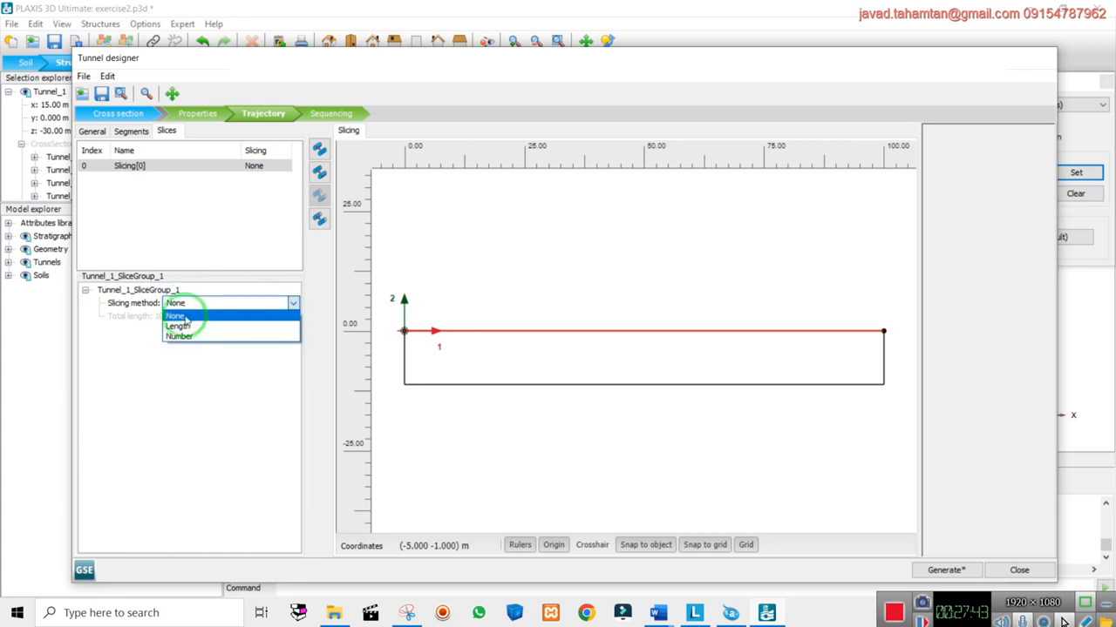
click(166, 327)
click(166, 329)
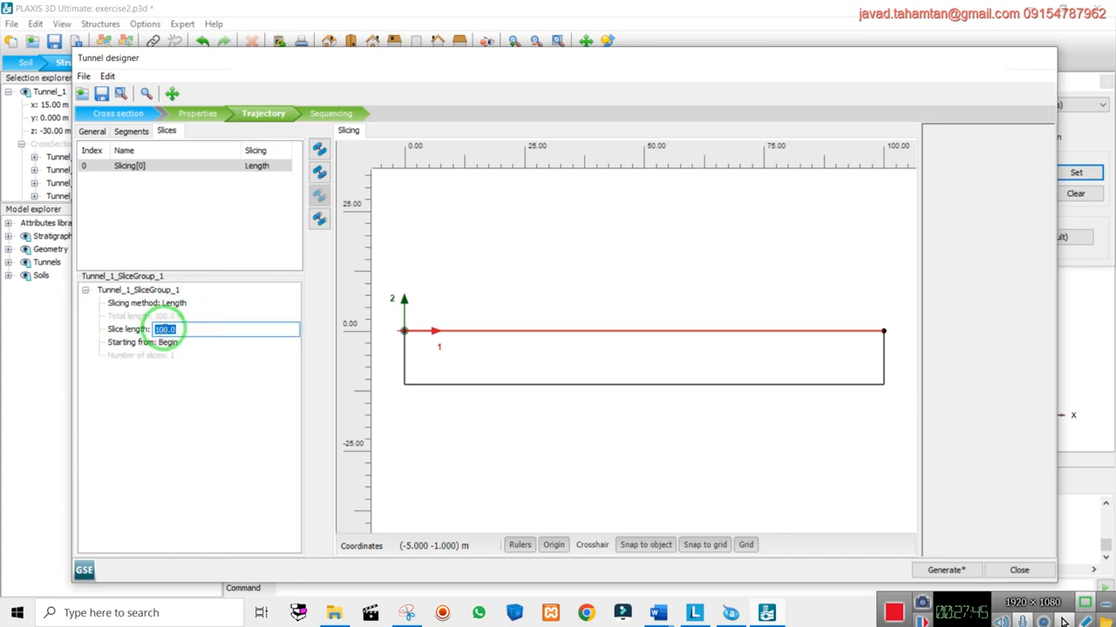
text(2)
key(Return)
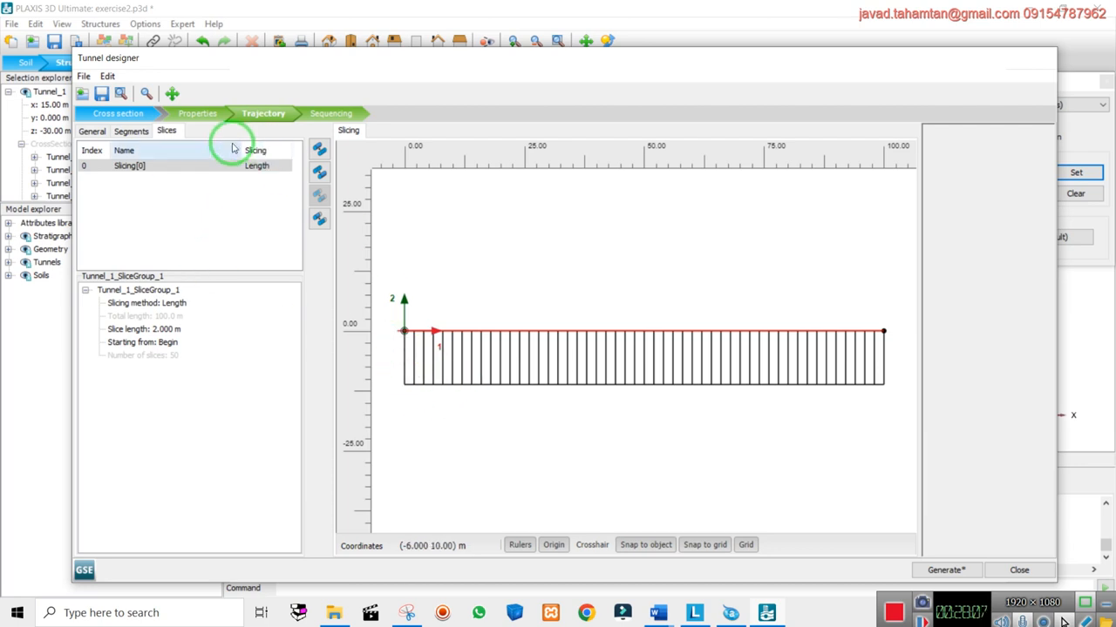
click(331, 115)
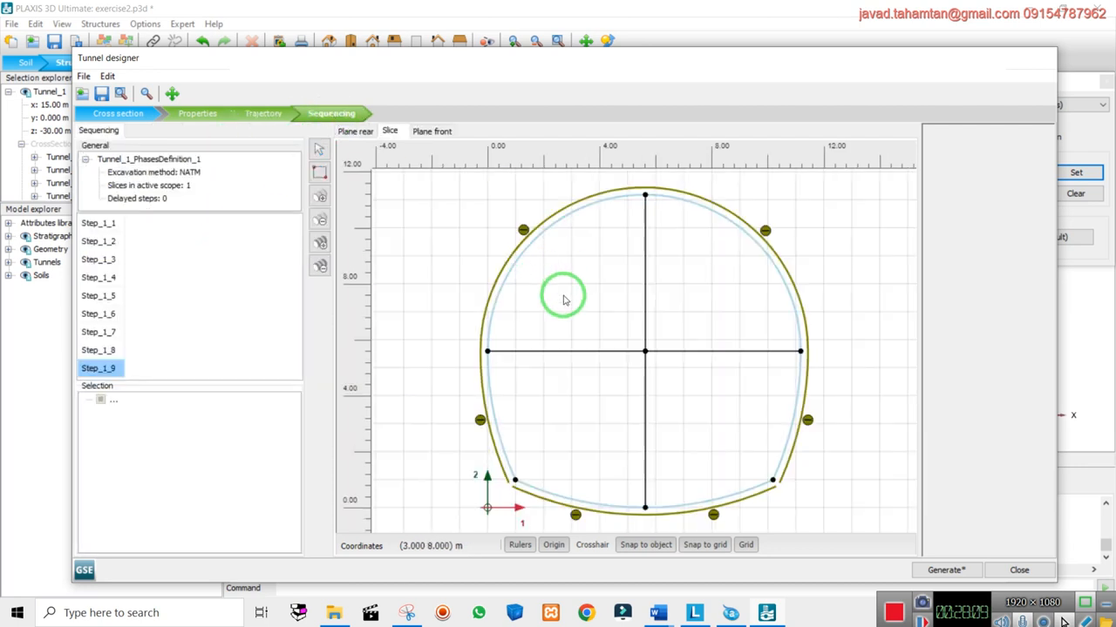
click(263, 113)
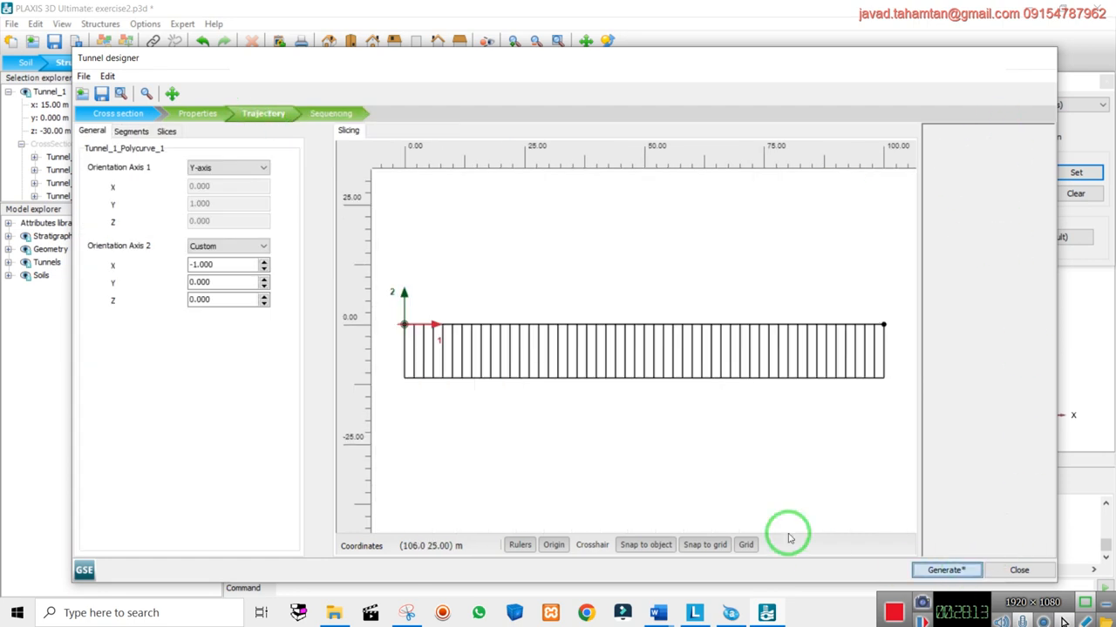
Generate Tunnel_1 into the model and close the tunnel designer
click(923, 571)
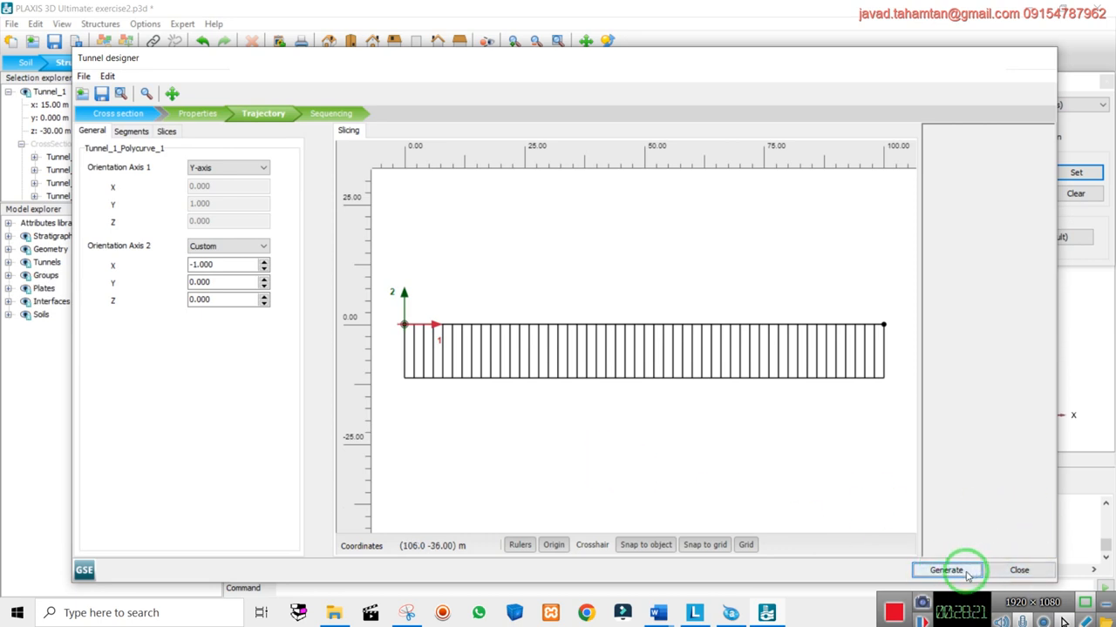
click(1019, 572)
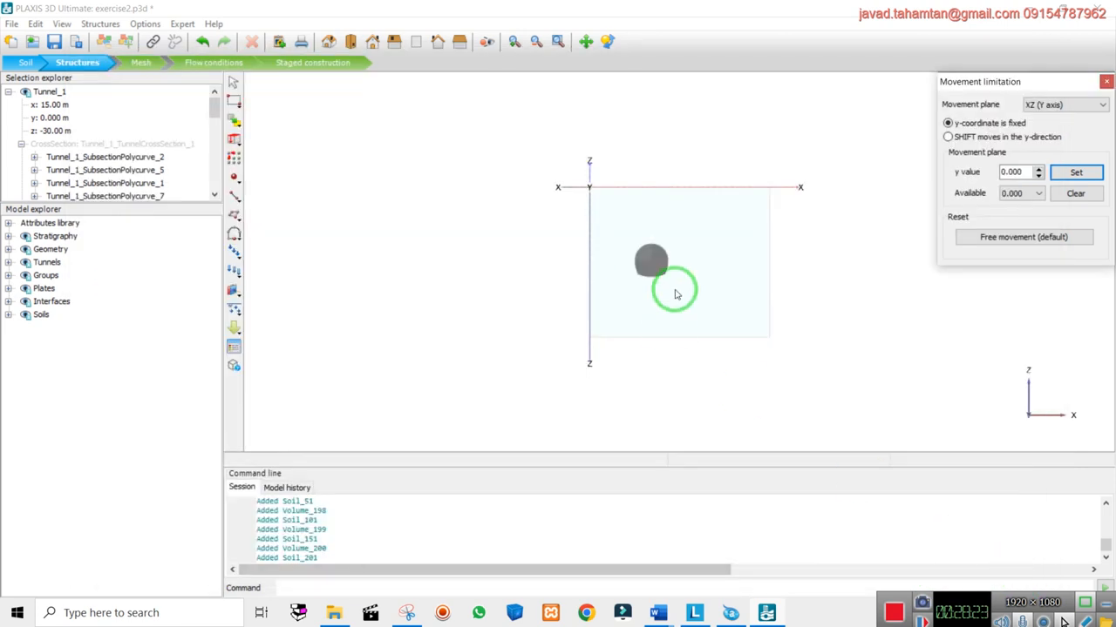
scroll(662, 279, up, 3)
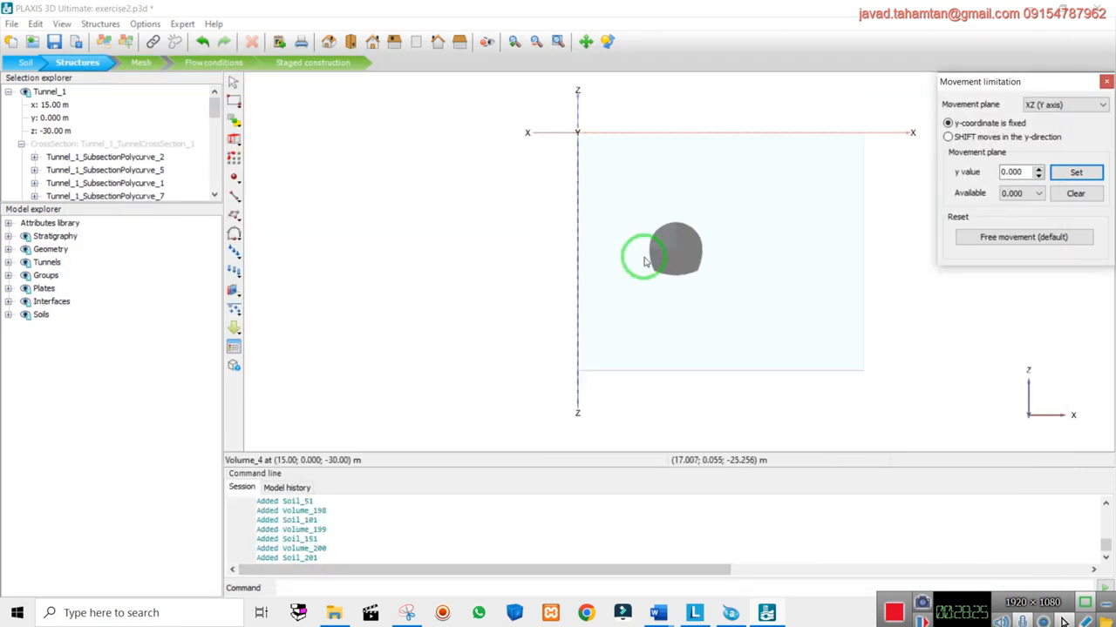
scroll(680, 289, down, 2)
Expand Tunnels in the Model explorer and select the whole Tunnel_1
click(8, 262)
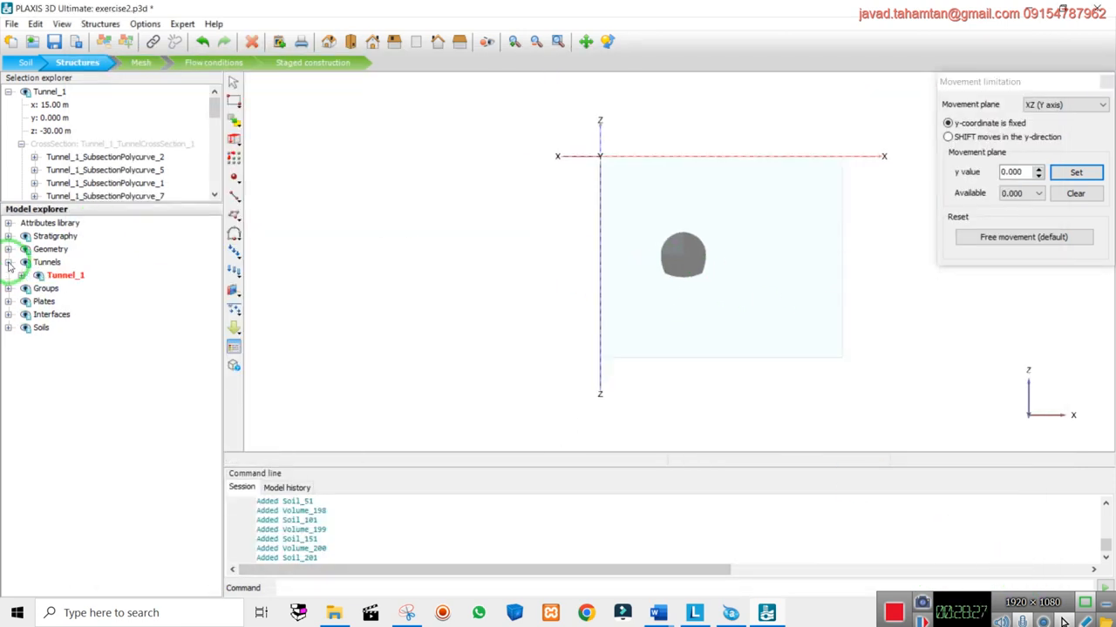
right_click(70, 274)
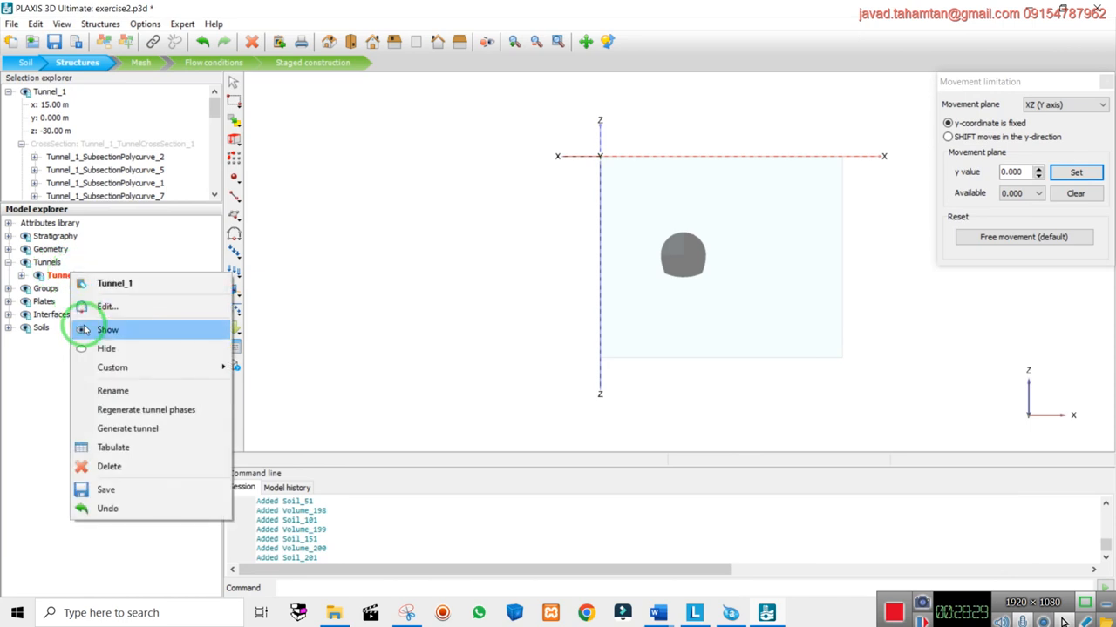
right_click(51, 90)
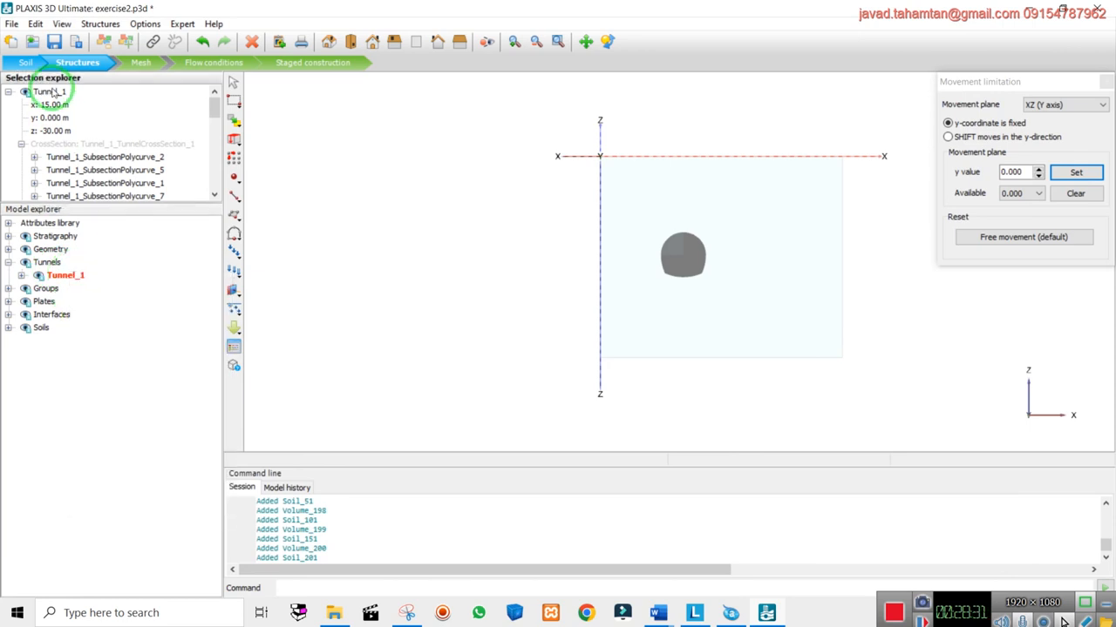
click(49, 98)
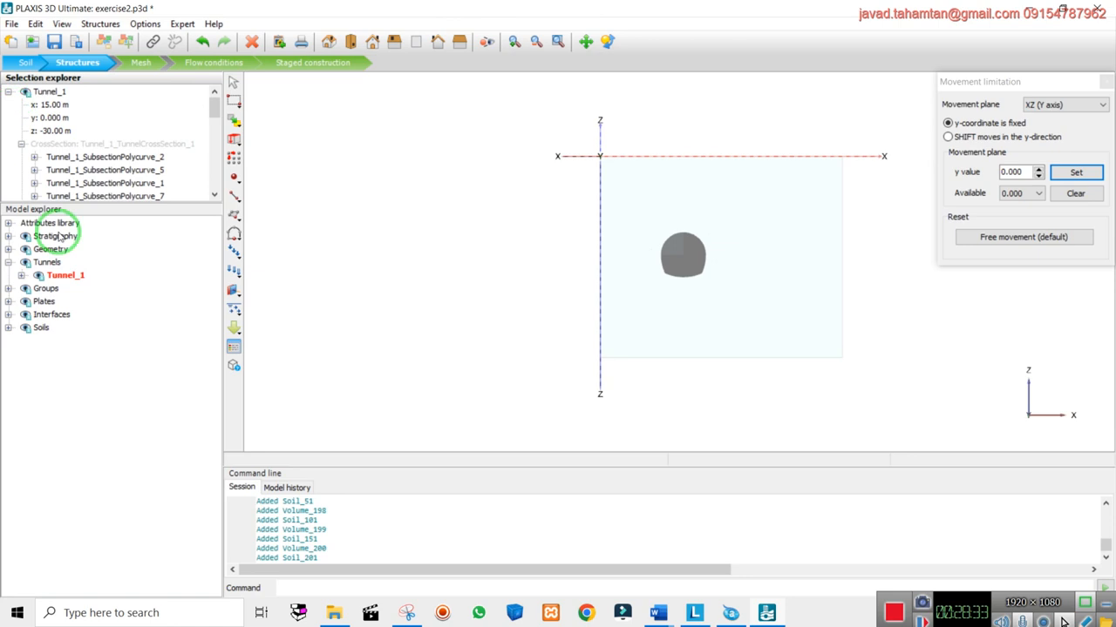
click(53, 275)
click(22, 276)
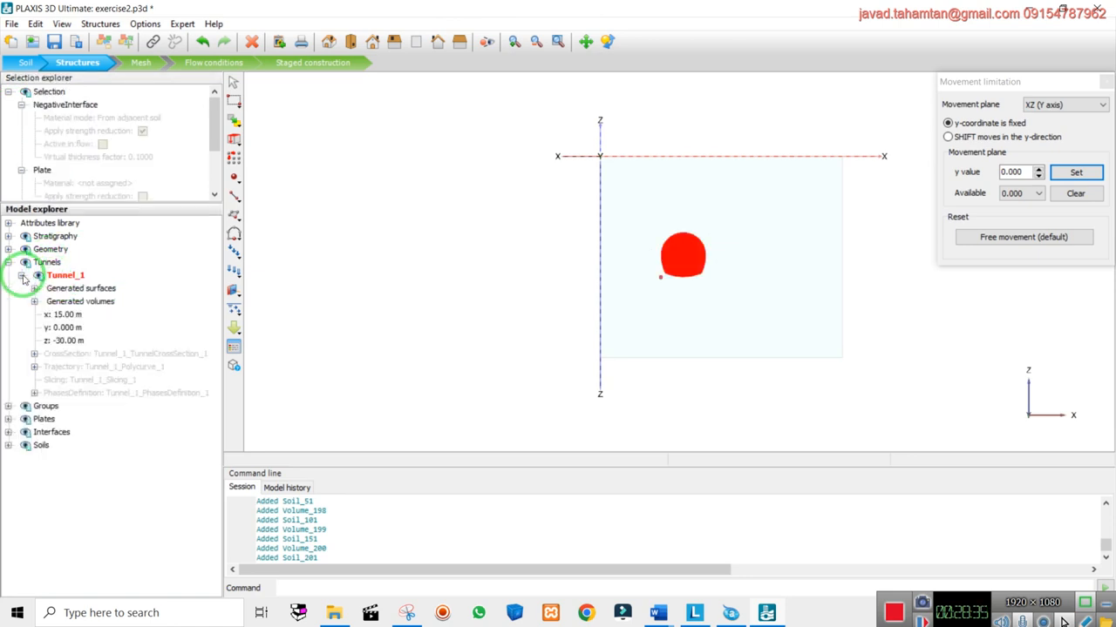
right_click(68, 276)
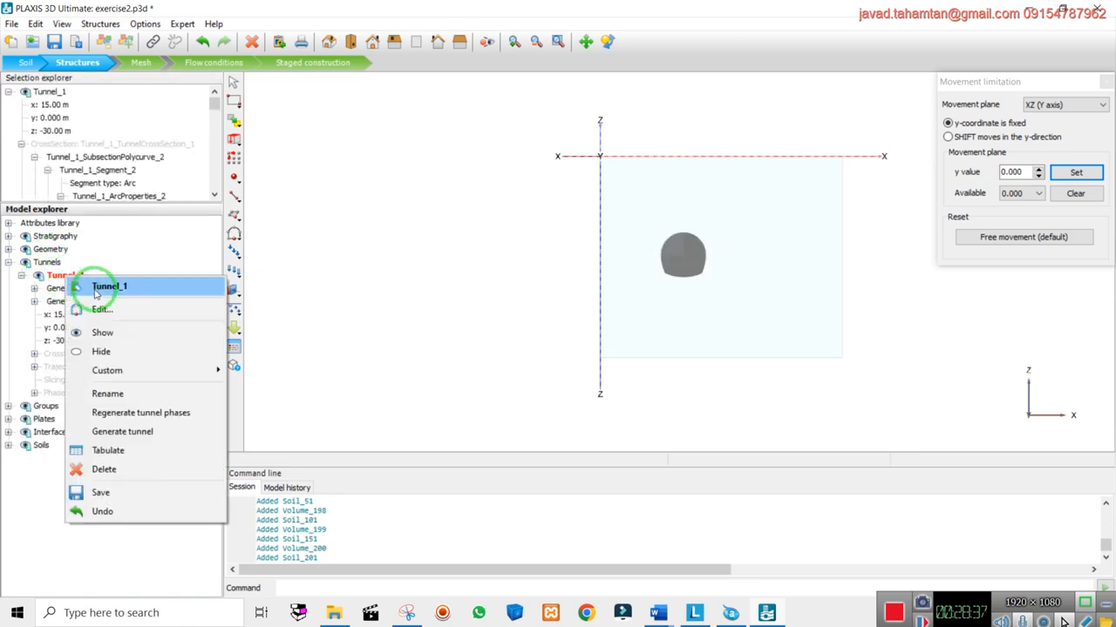
click(70, 273)
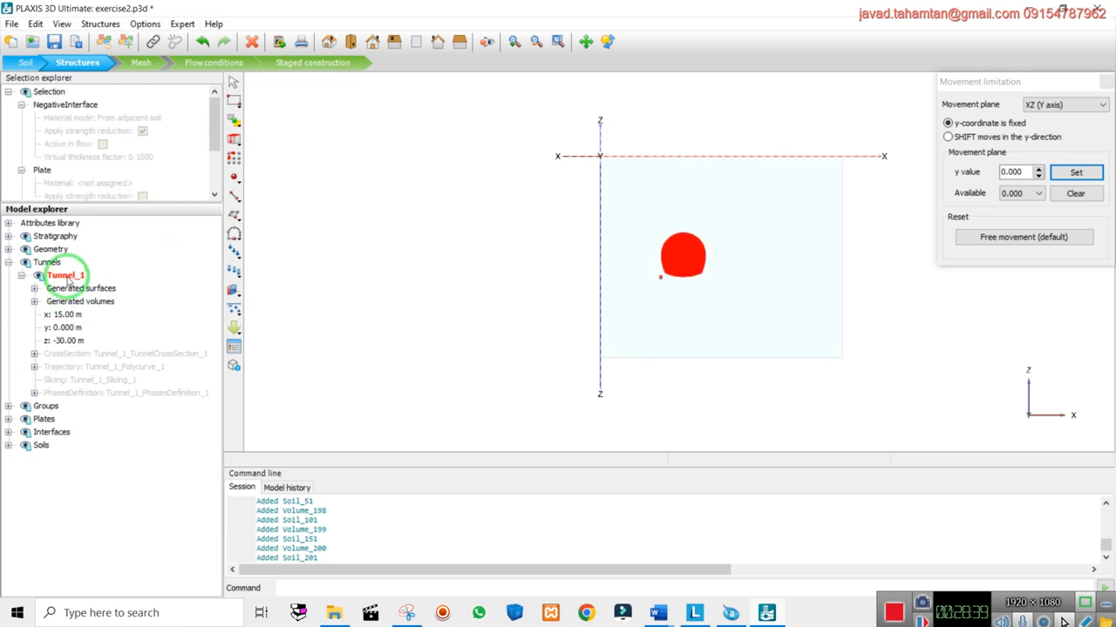
Create a 1D x-direction array of Tunnel_1 with 2 columns and 15 m X distance
click(233, 157)
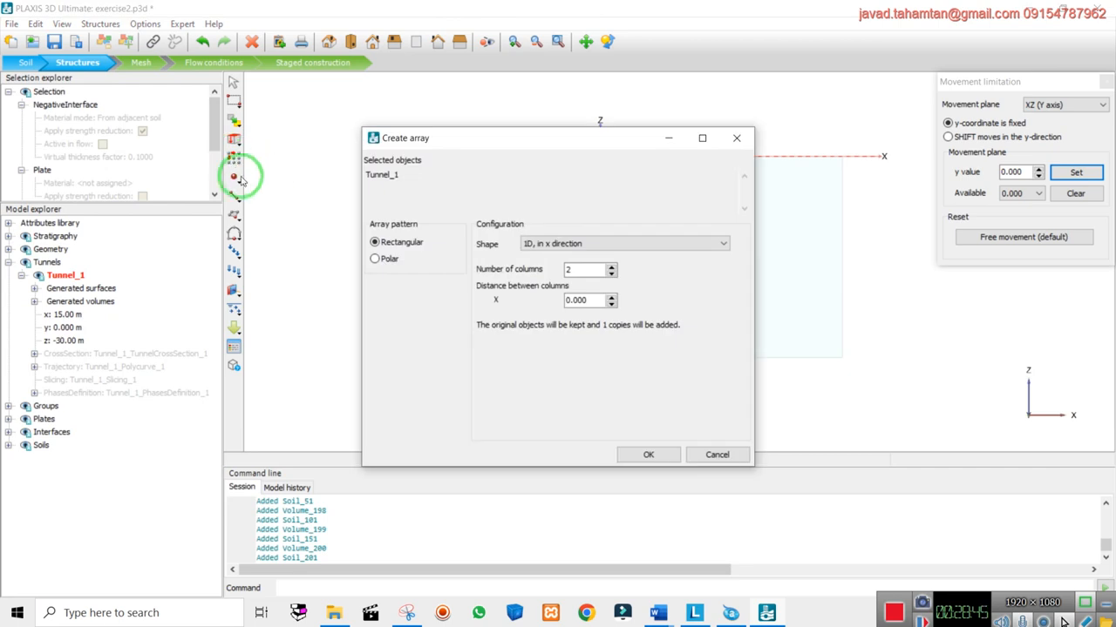
drag(471, 137, 267, 198)
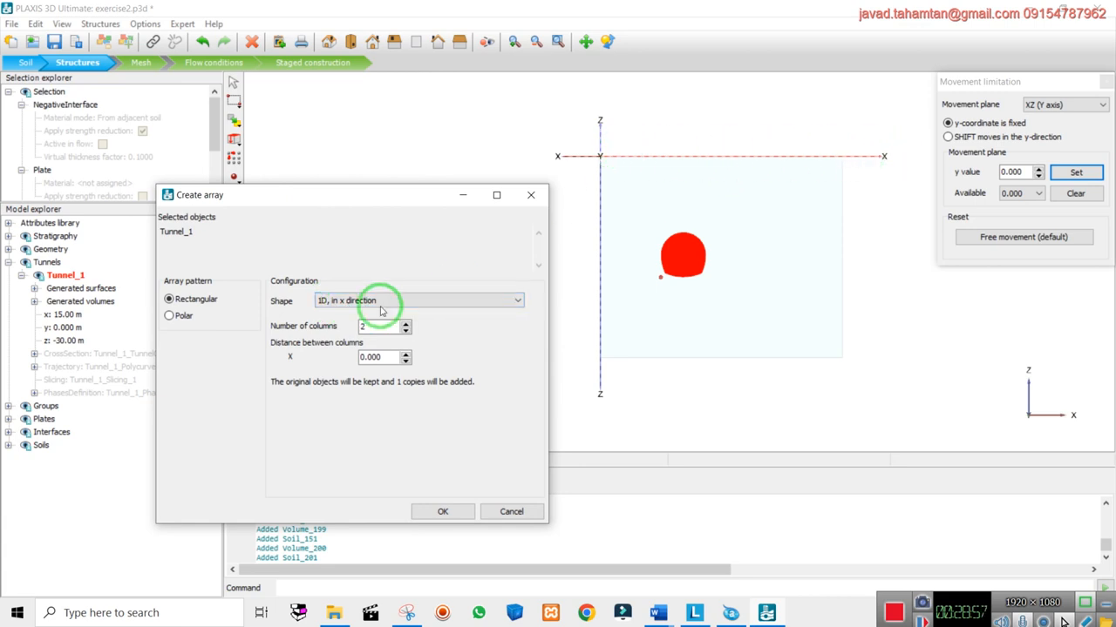
drag(390, 357, 345, 356)
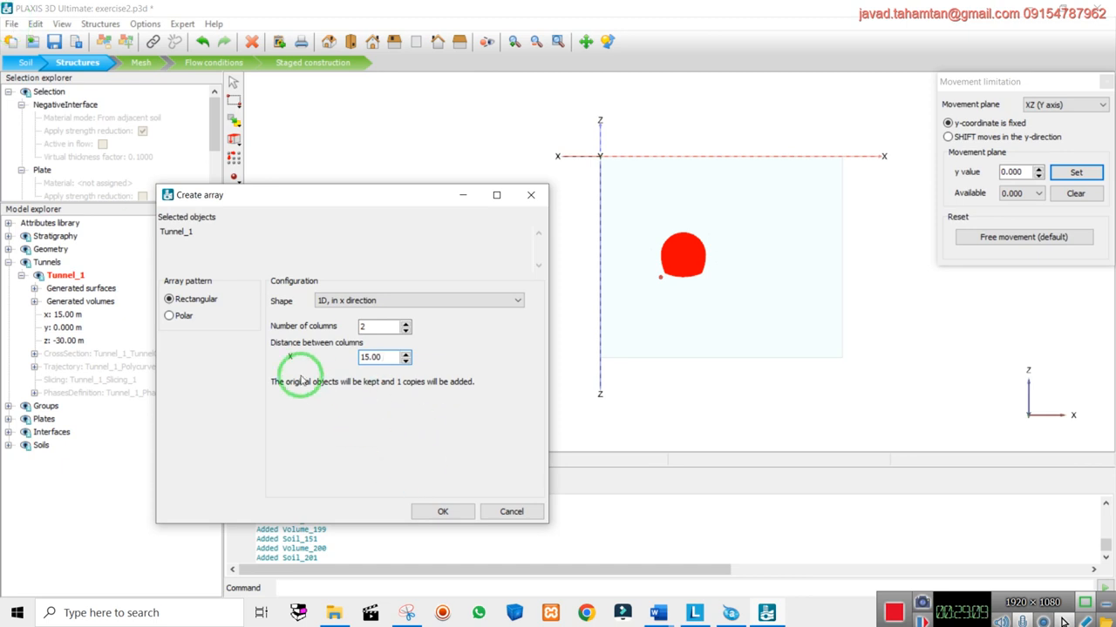
click(443, 512)
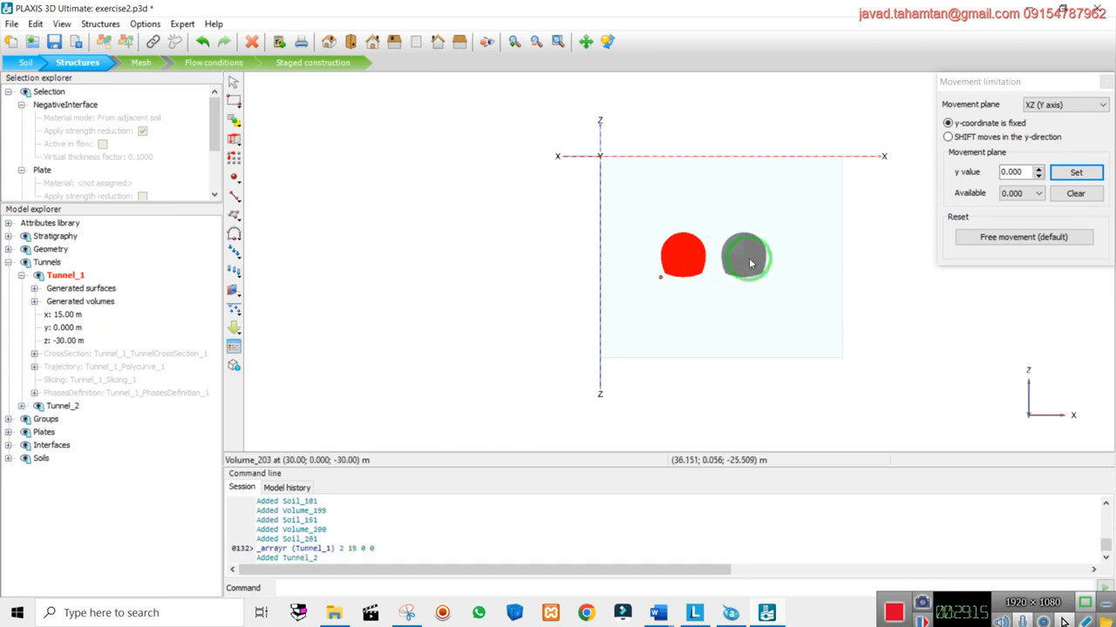
scroll(895, 242, up, 1)
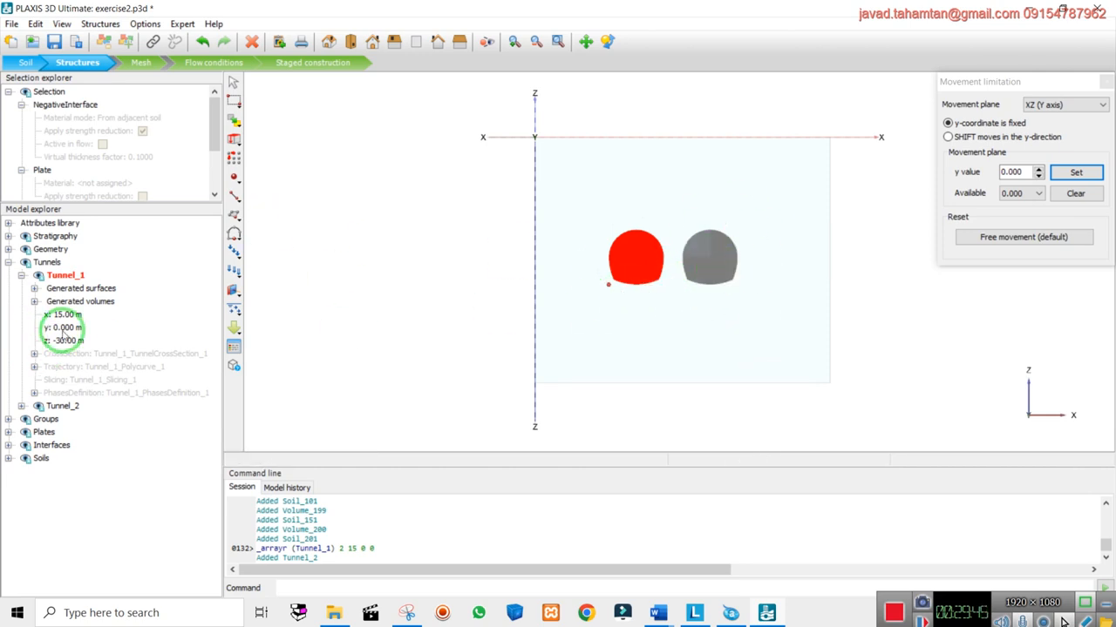
Set Tunnel_2's x position to 40 m and close the Movement limitation panel
click(21, 276)
click(61, 287)
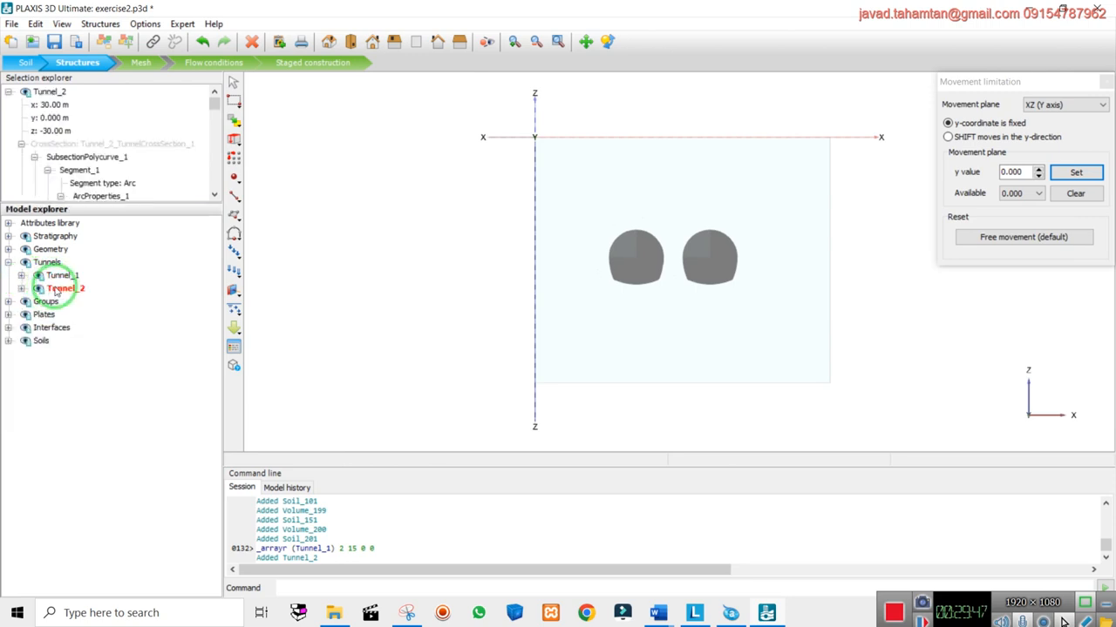
click(50, 104)
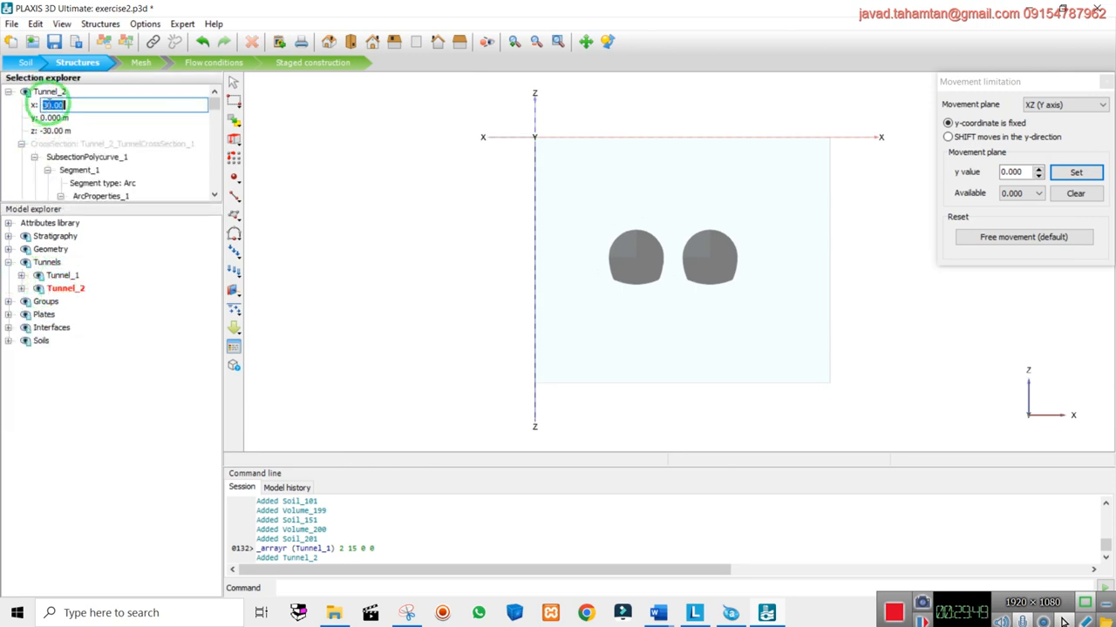
text(4)
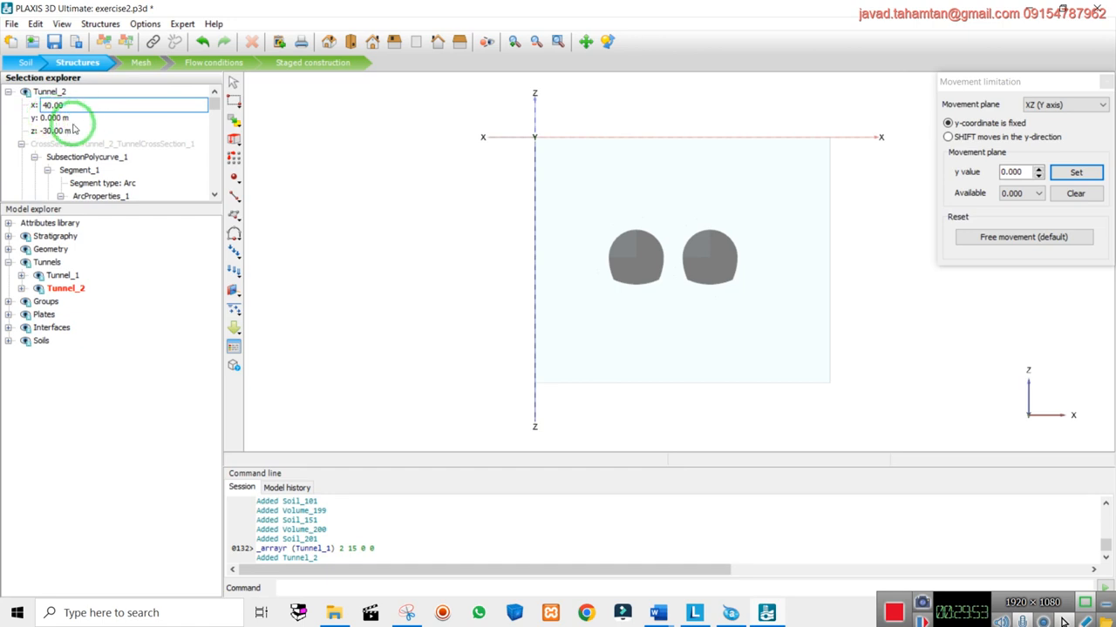
key(Return)
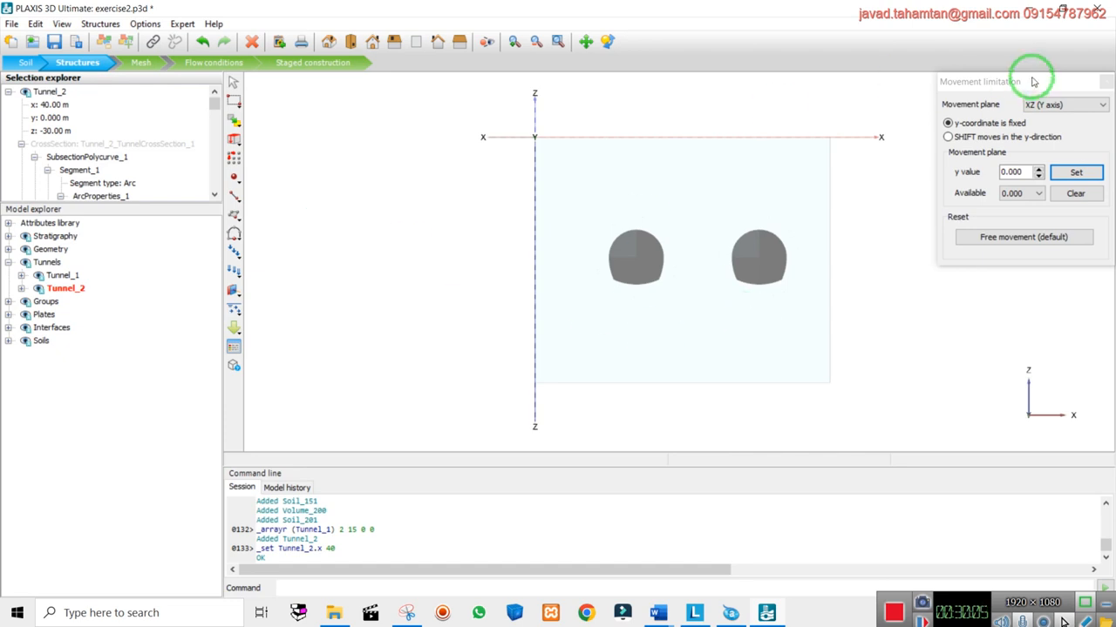
drag(1028, 81, 868, 78)
click(938, 80)
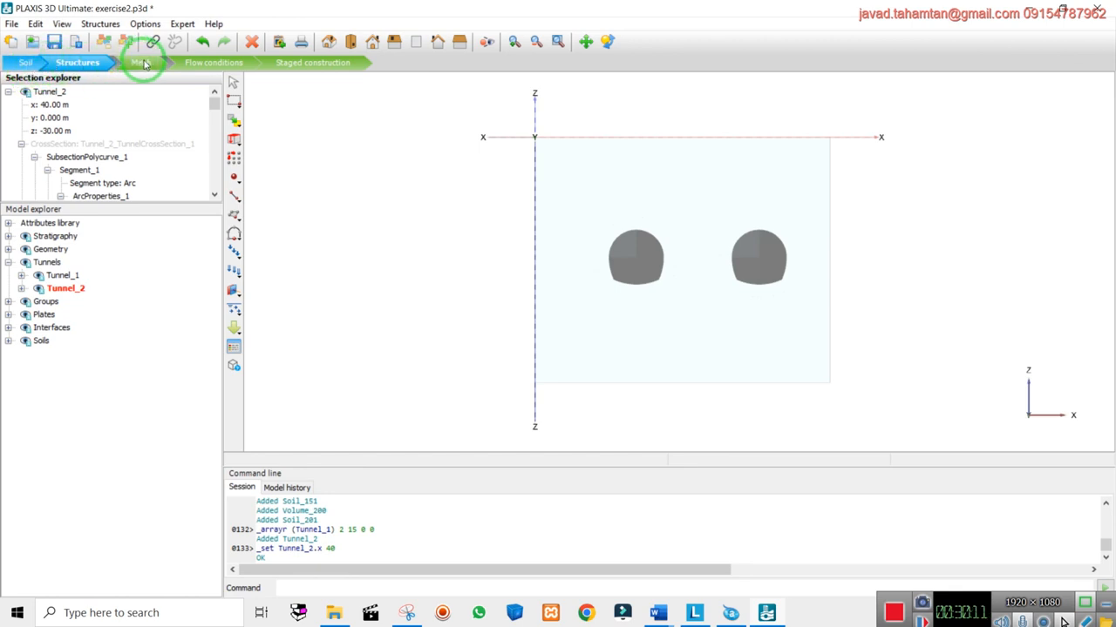
Pan the view, then switch to the default 3D view of the soil box with both tunnels
click(607, 41)
drag(906, 252, 782, 284)
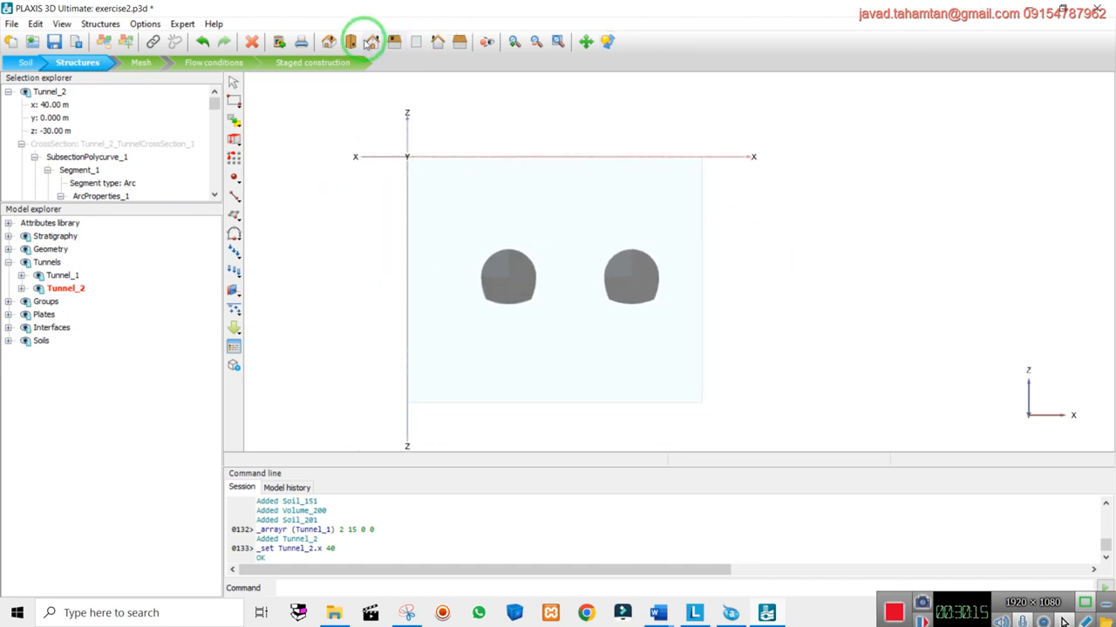
click(329, 41)
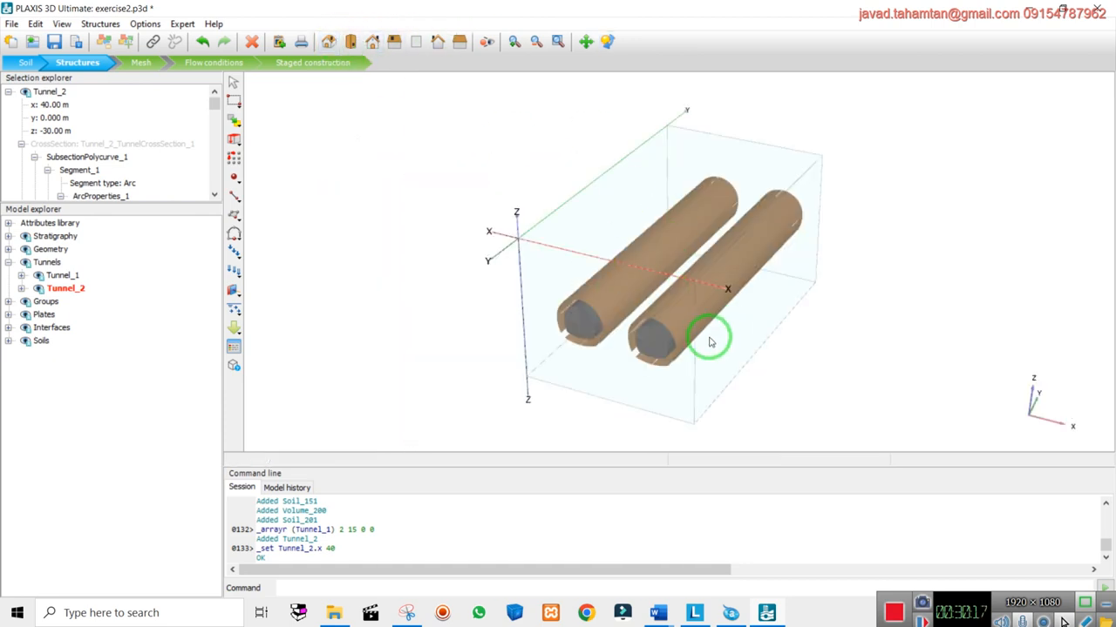
drag(985, 595, 968, 571)
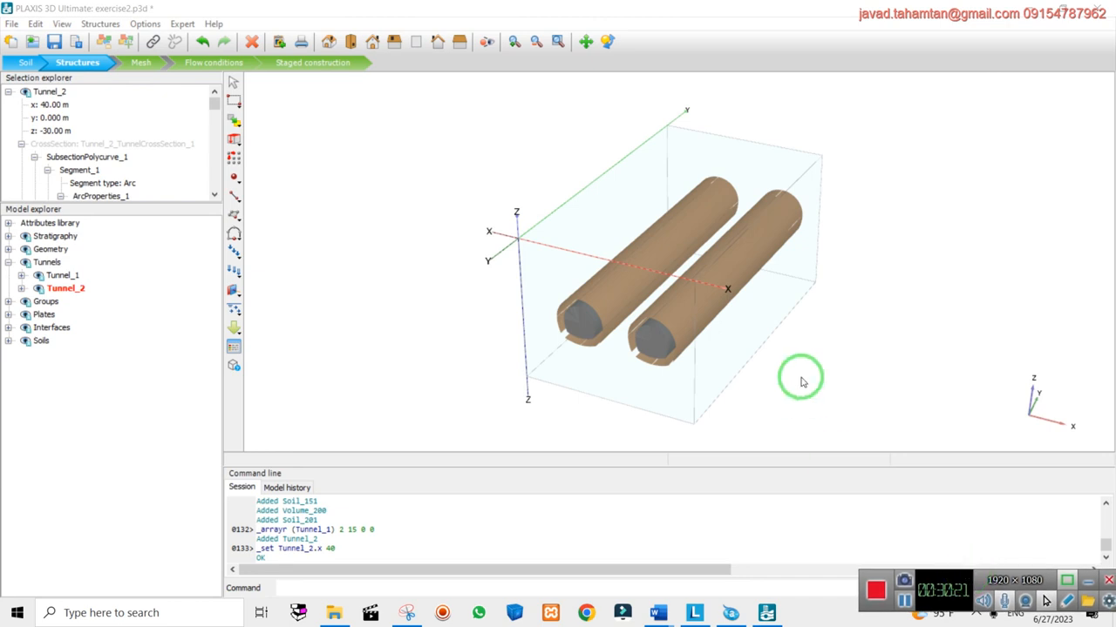